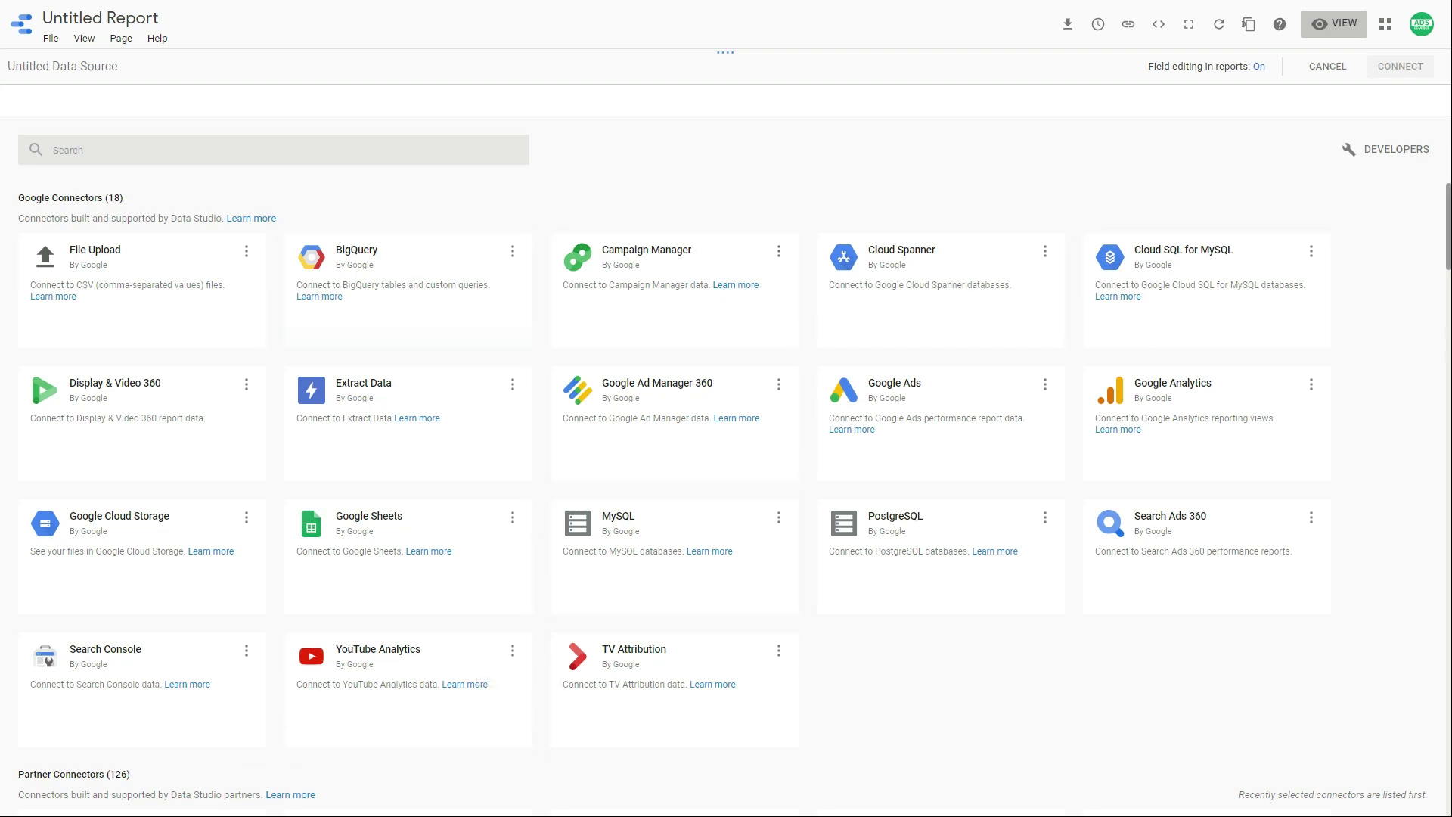
- Choose the Google Analytics connector from the connector gallery as the source for the report's data
drag(1448, 195, 1446, 413)
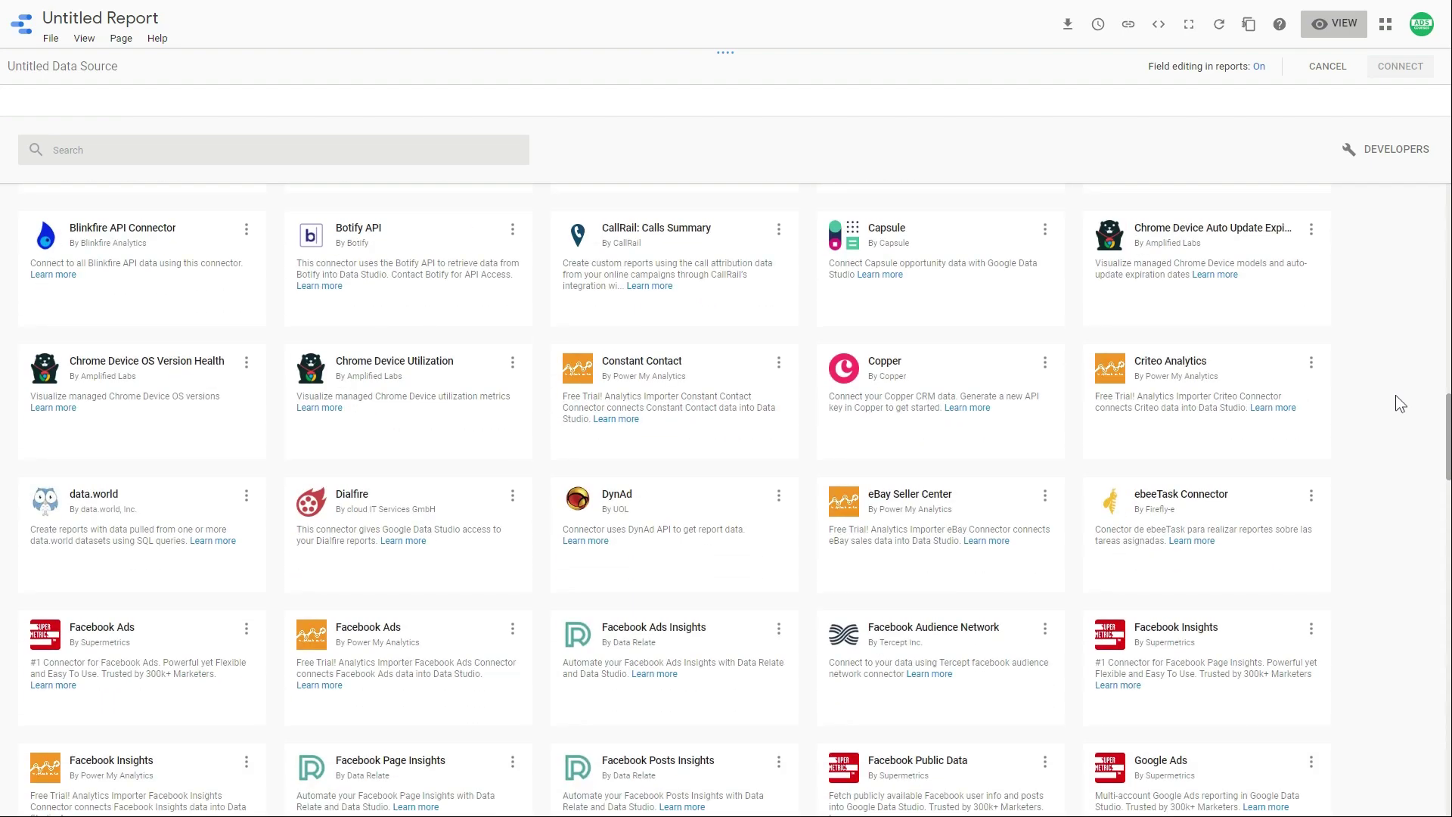
scroll(1395, 395, down, 4)
scroll(1396, 395, down, 10)
scroll(1396, 396, down, 9)
scroll(1395, 394, down, 7)
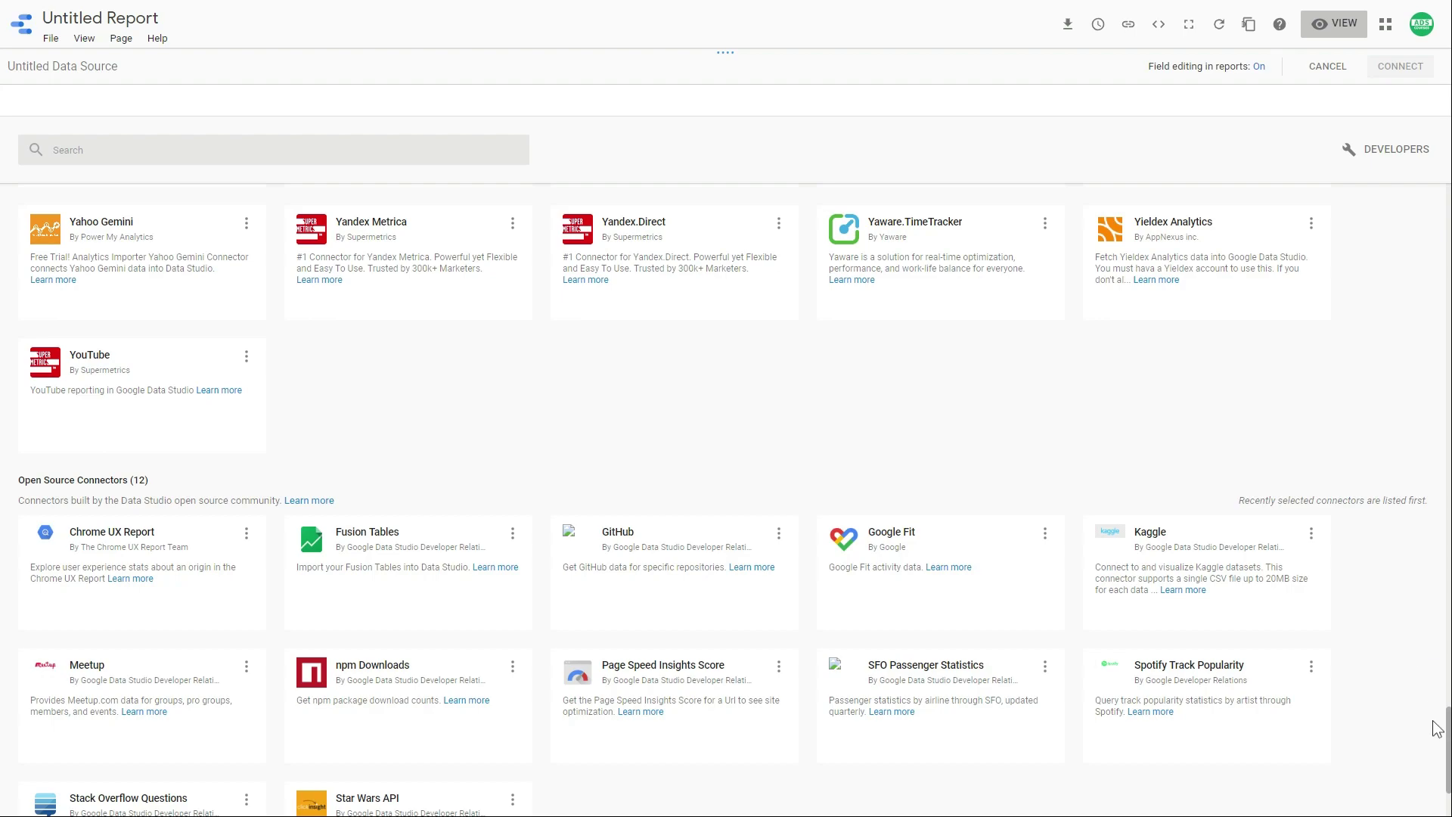
scroll(1391, 647, up, 20)
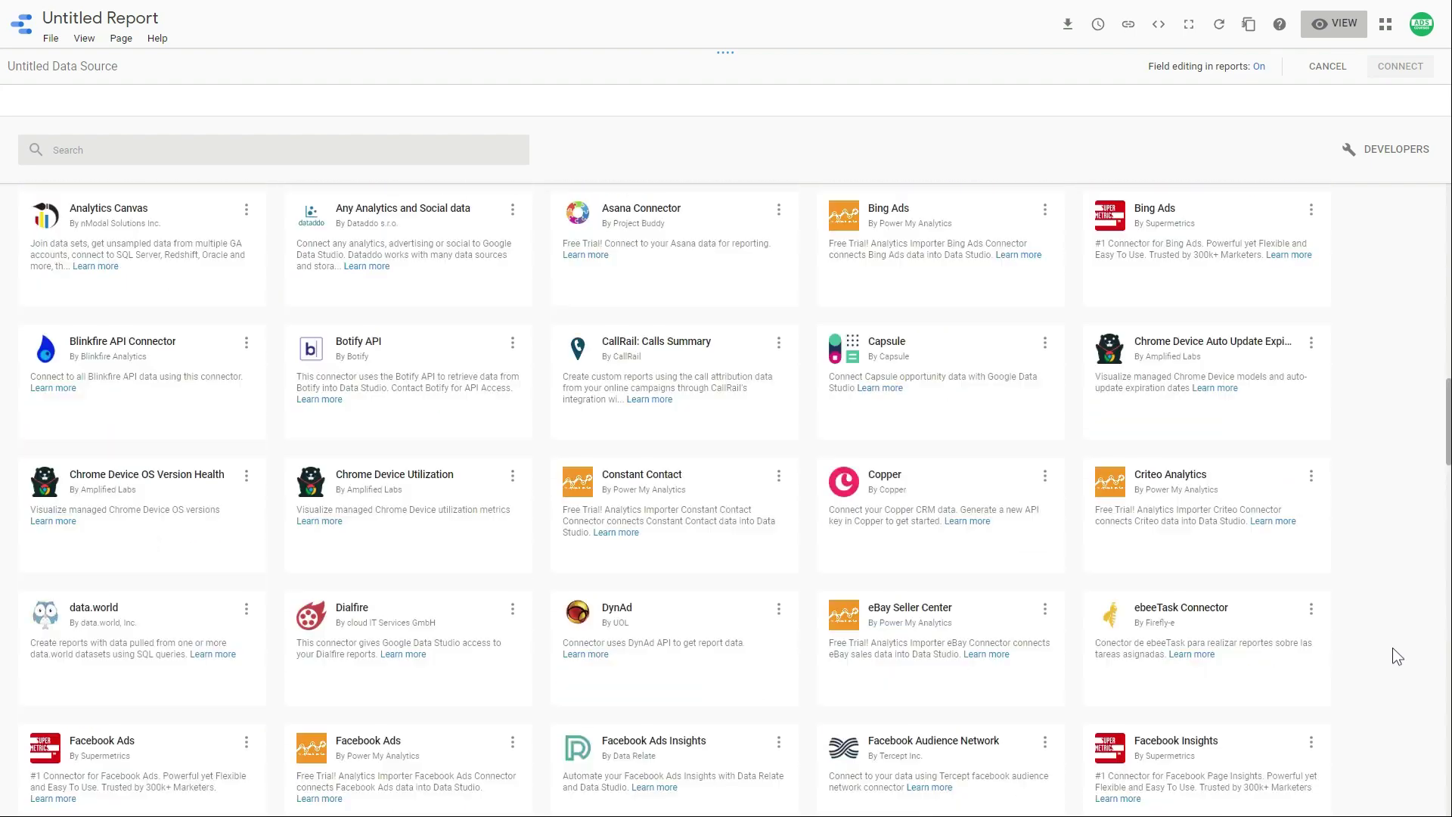
scroll(1392, 648, up, 10)
click(1221, 471)
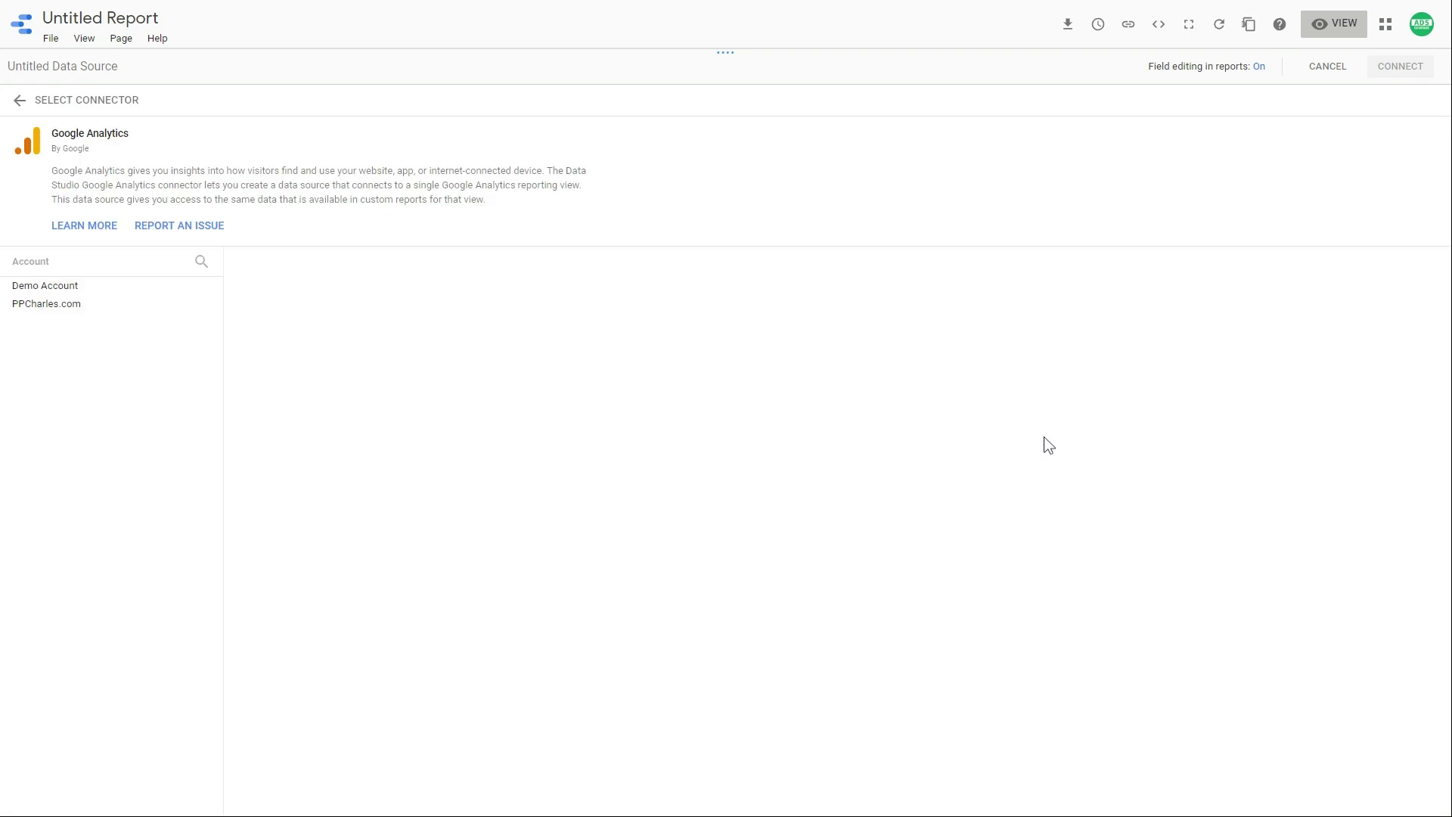
- Select the Demo Account, the Google Merchandise Store property and the 1 Master View for the connection
click(104, 291)
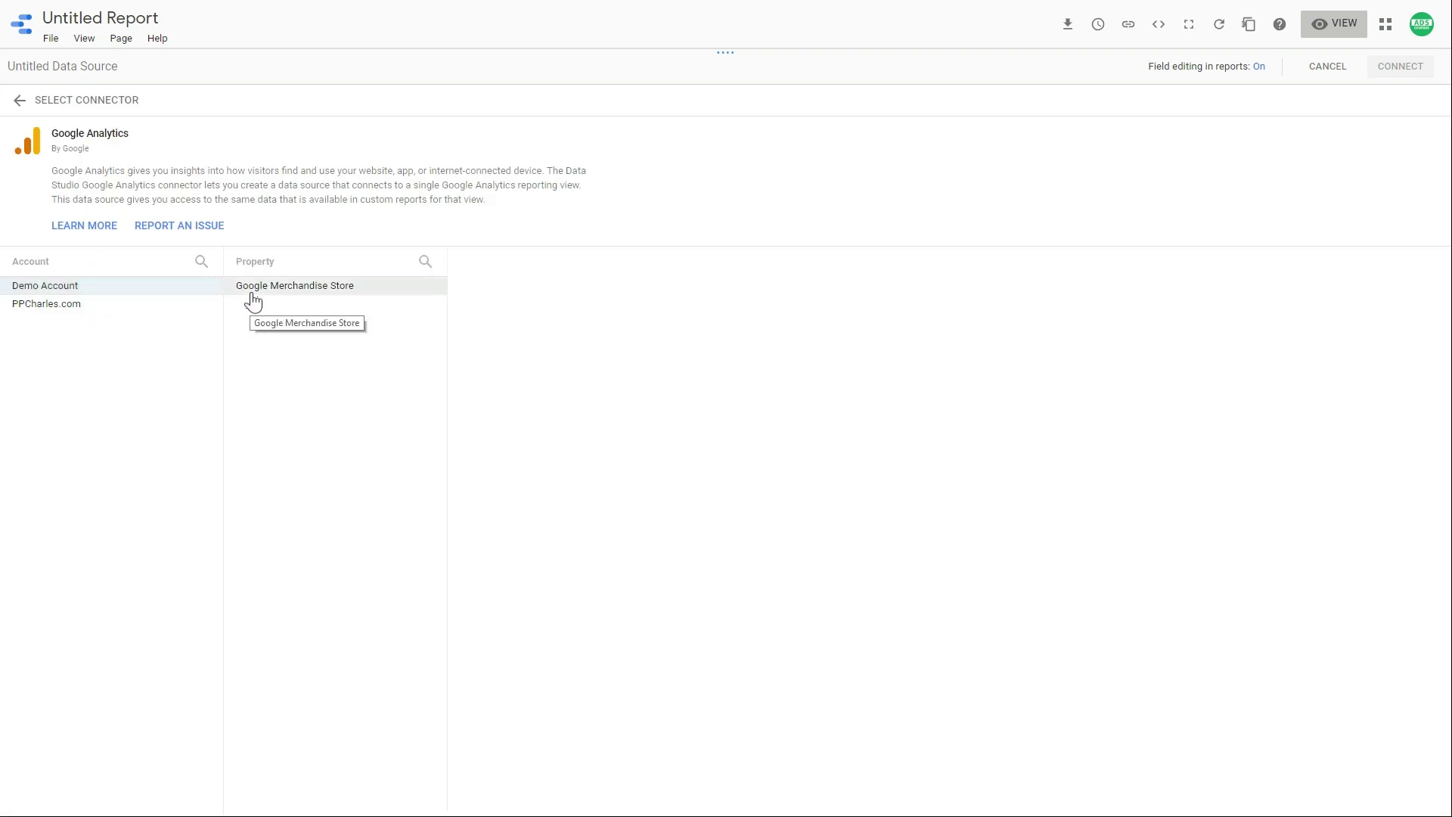
click(253, 301)
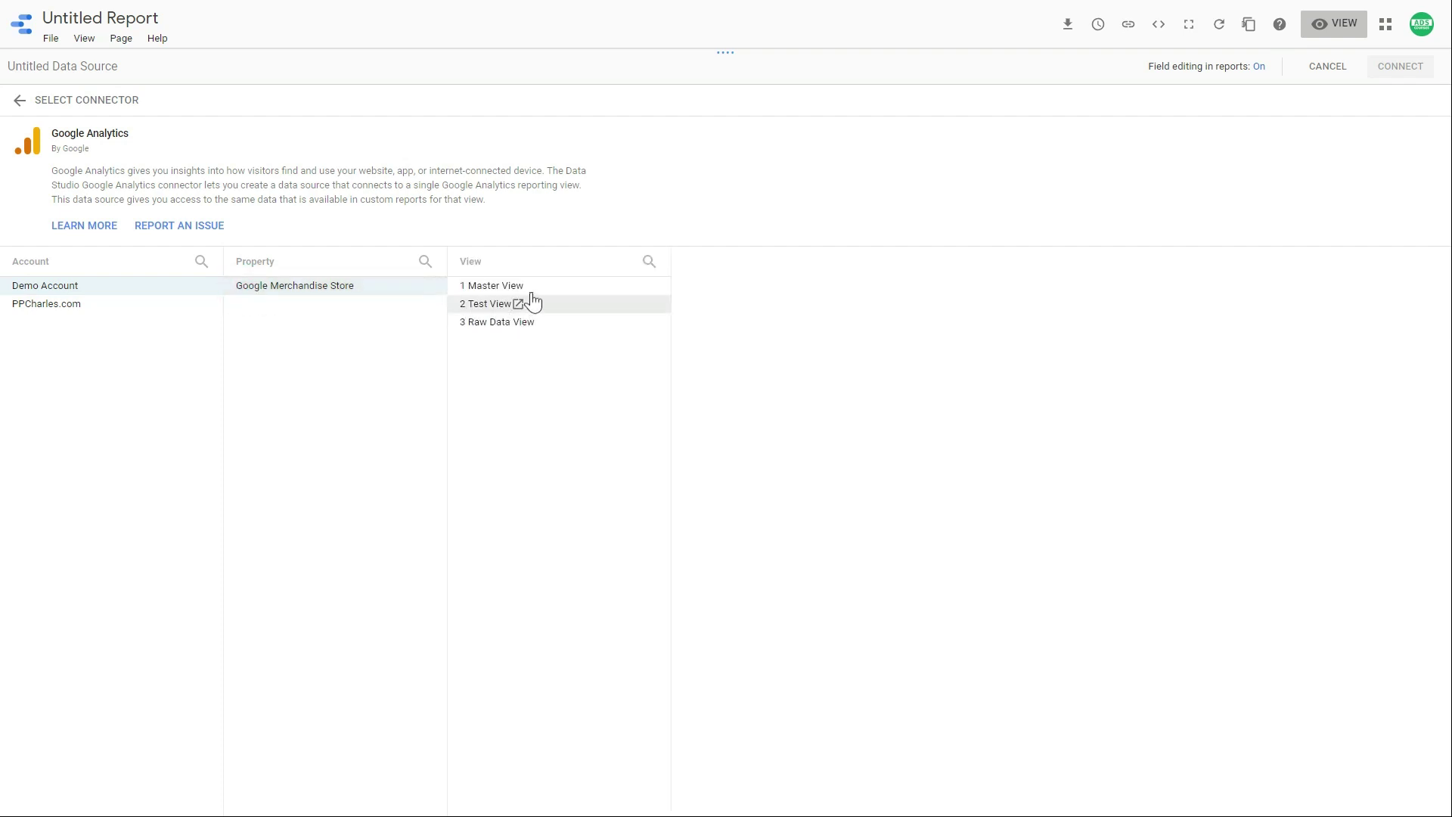
click(563, 294)
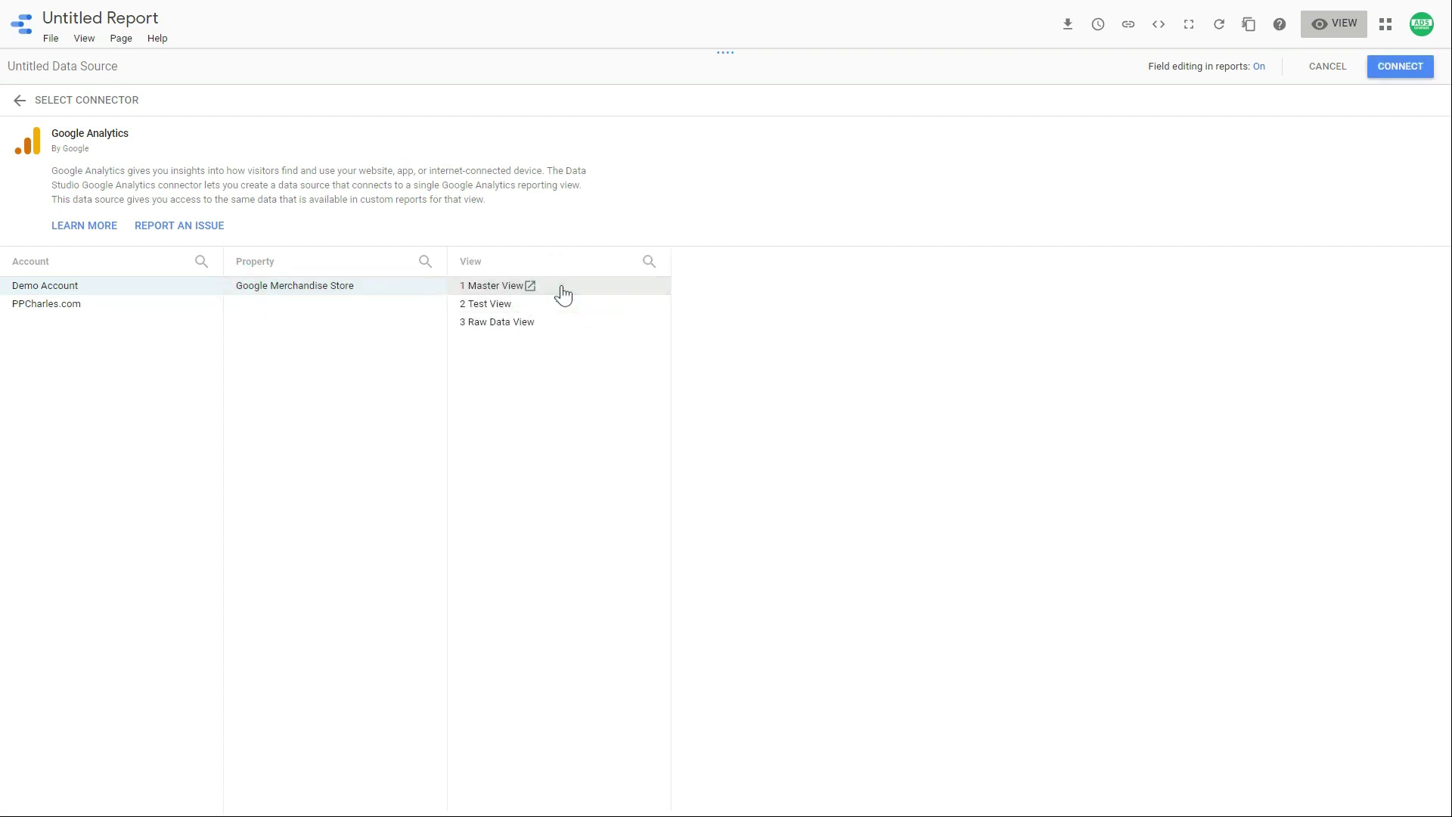
- Name the data source "Demo report" and connect it
click(108, 60)
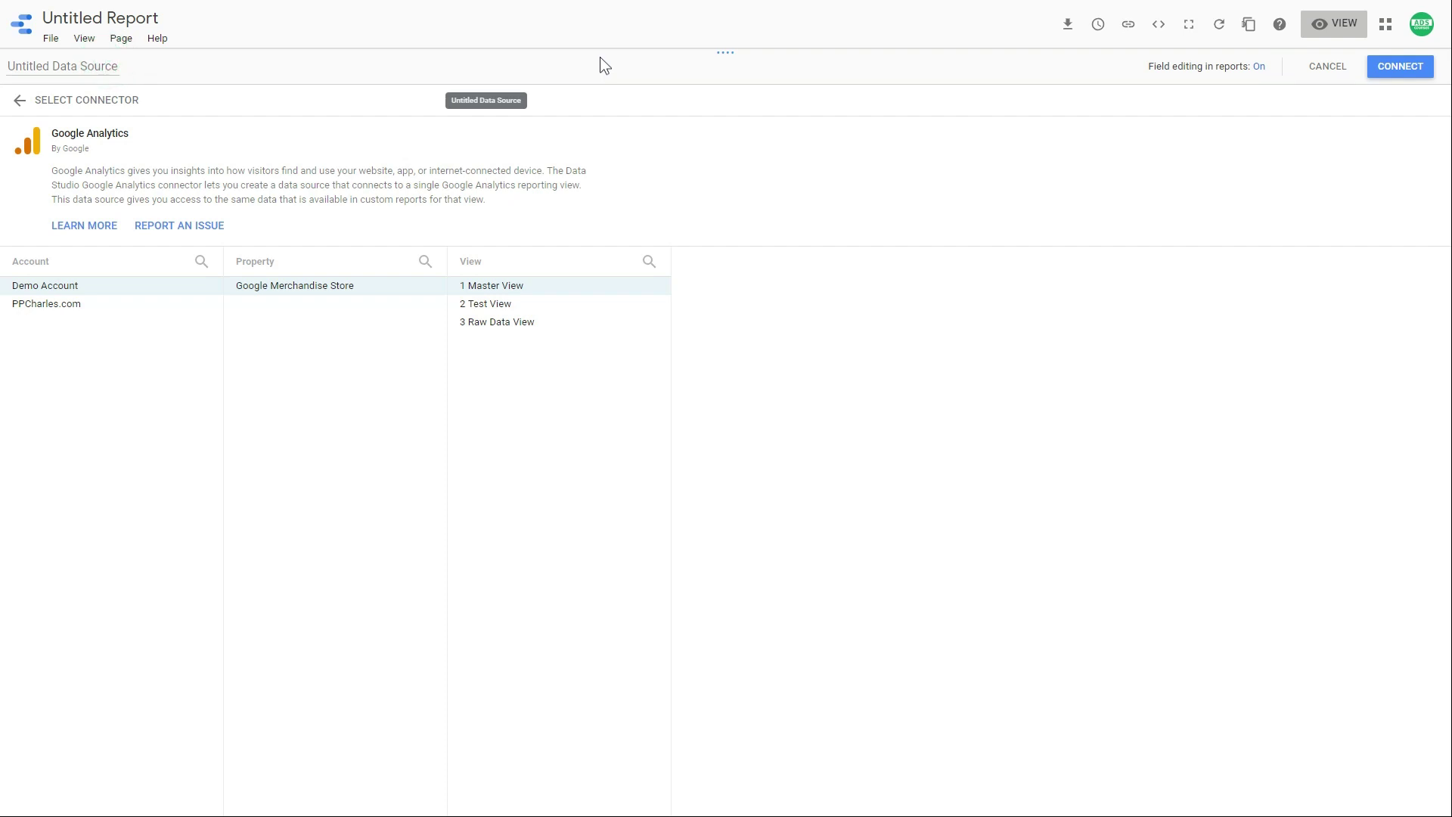
key(ctrl+a)
text(Dem)
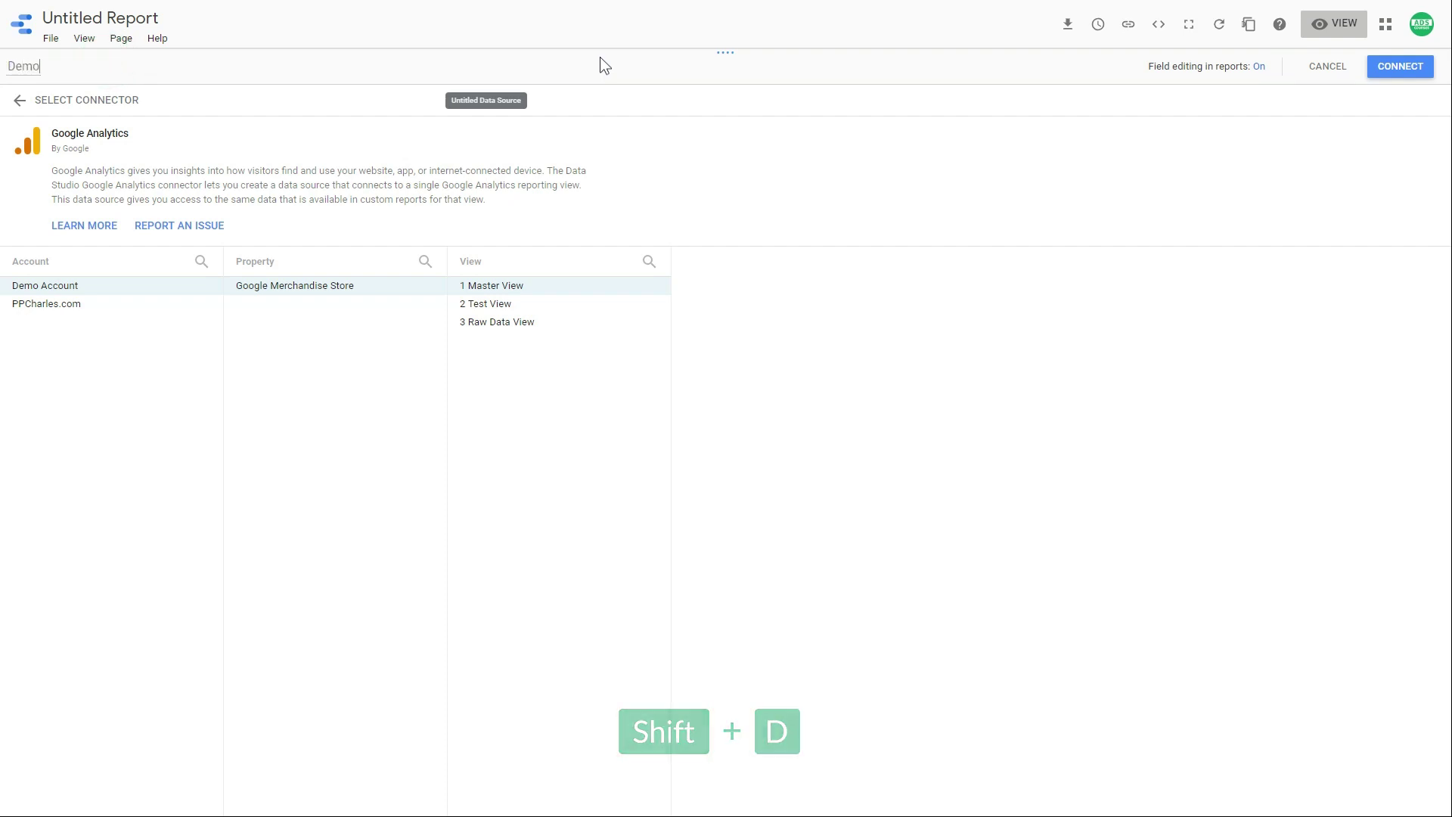
text(o report)
click(1386, 68)
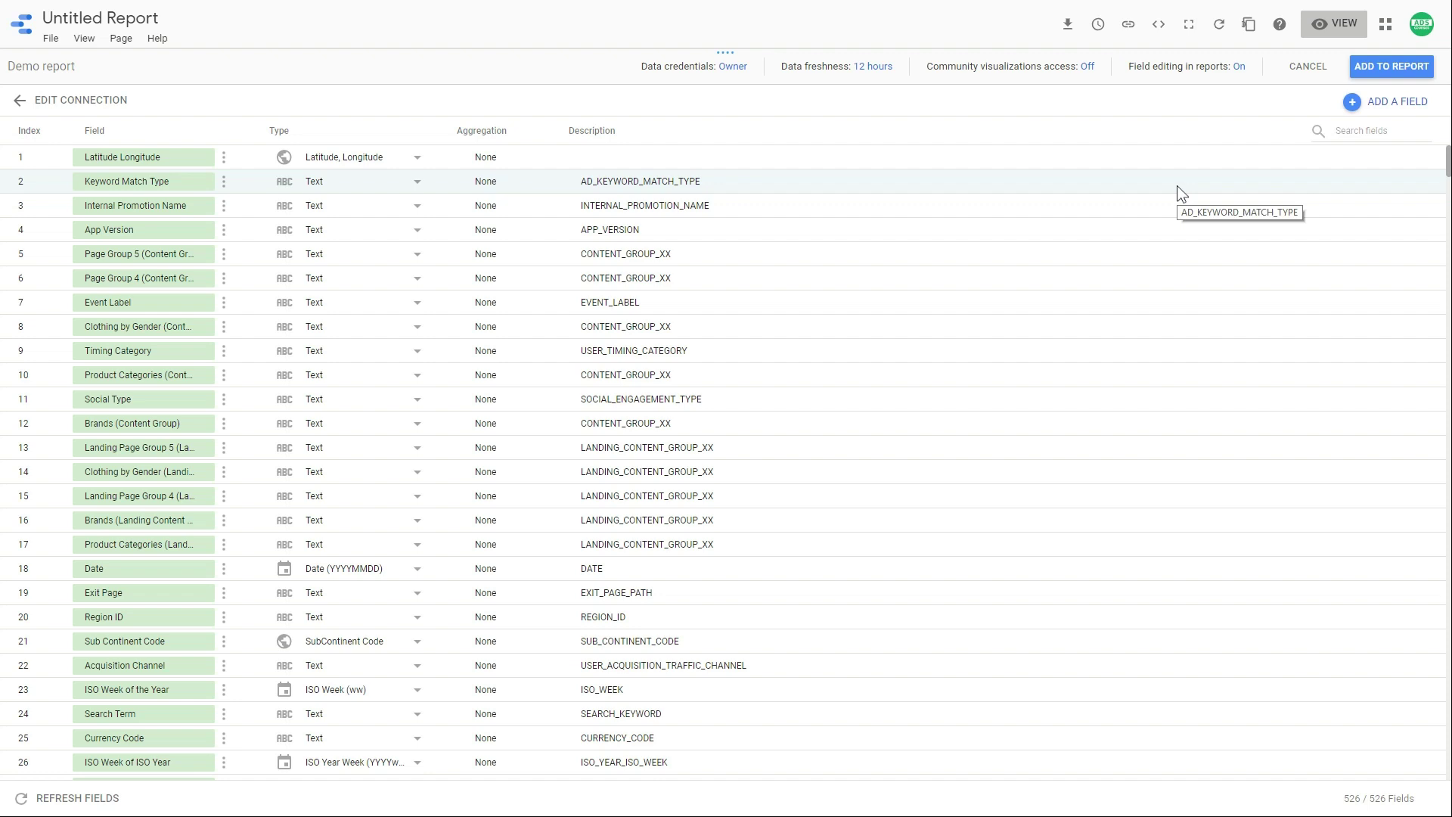
- Review the data source's field list and add the data source to the report
scroll(1445, 161, down, 20)
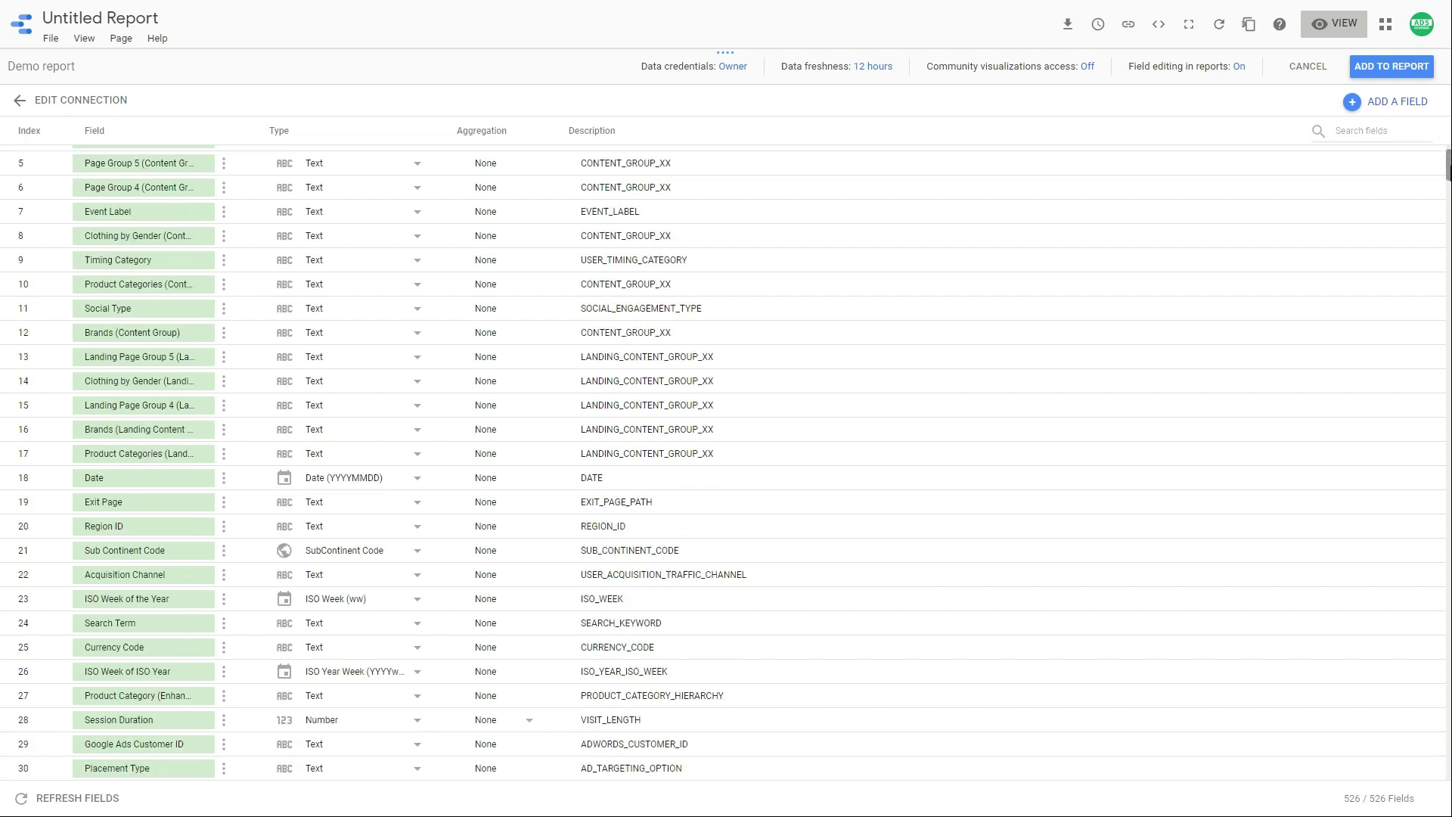
scroll(1431, 336, down, 13)
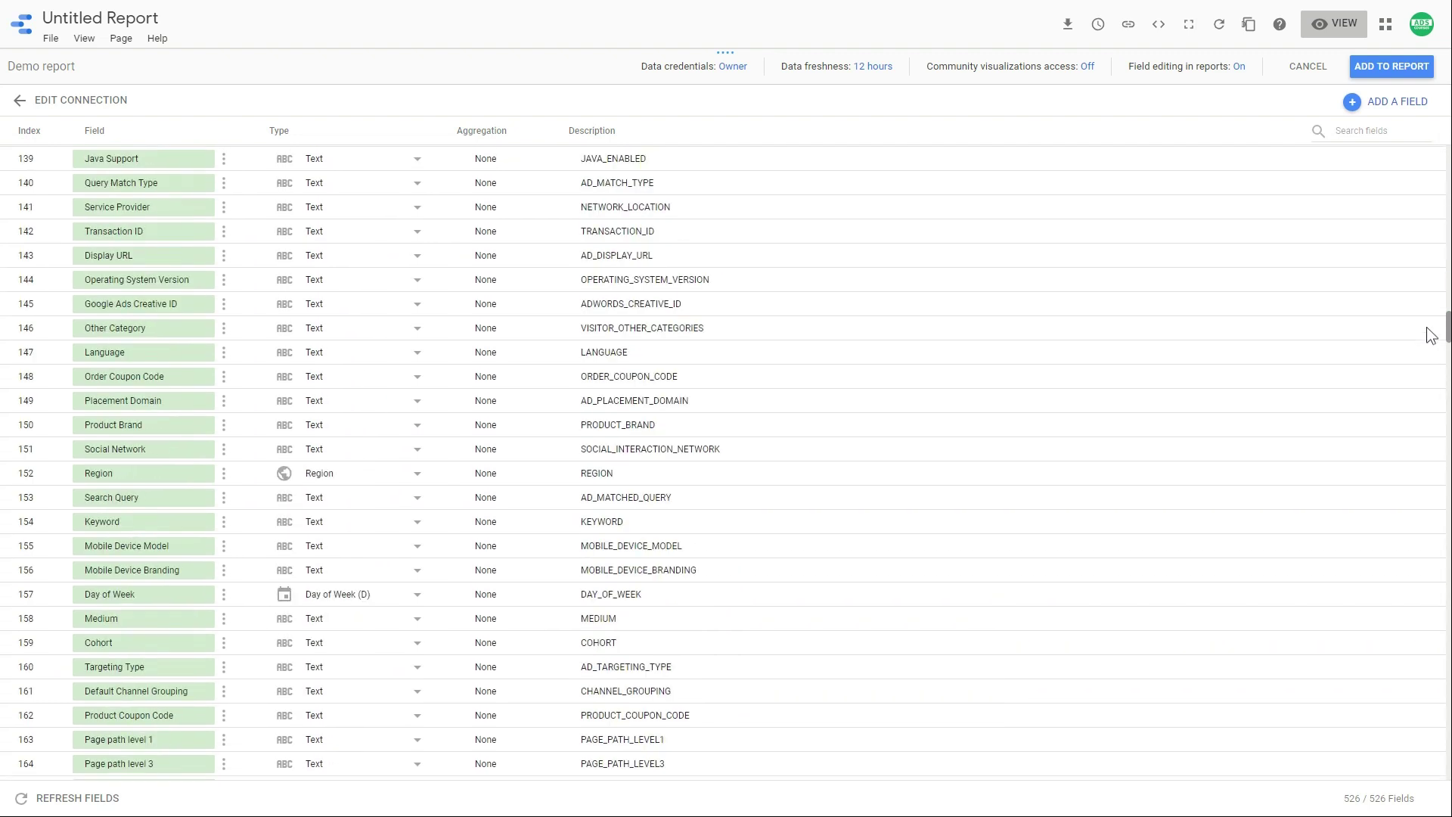
scroll(1405, 453, down, 20)
drag(1447, 476, 1436, 128)
click(1379, 80)
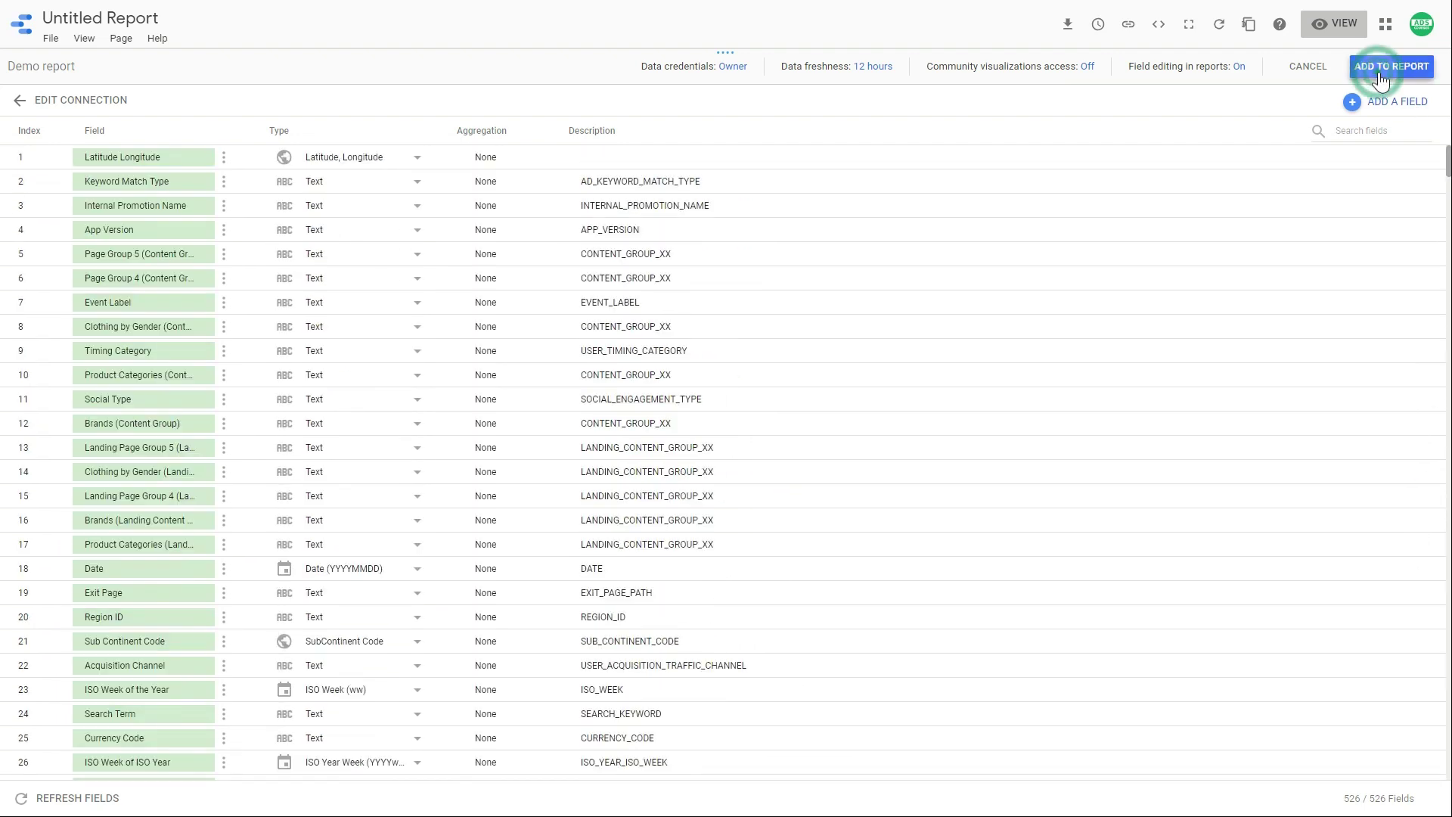
click(877, 489)
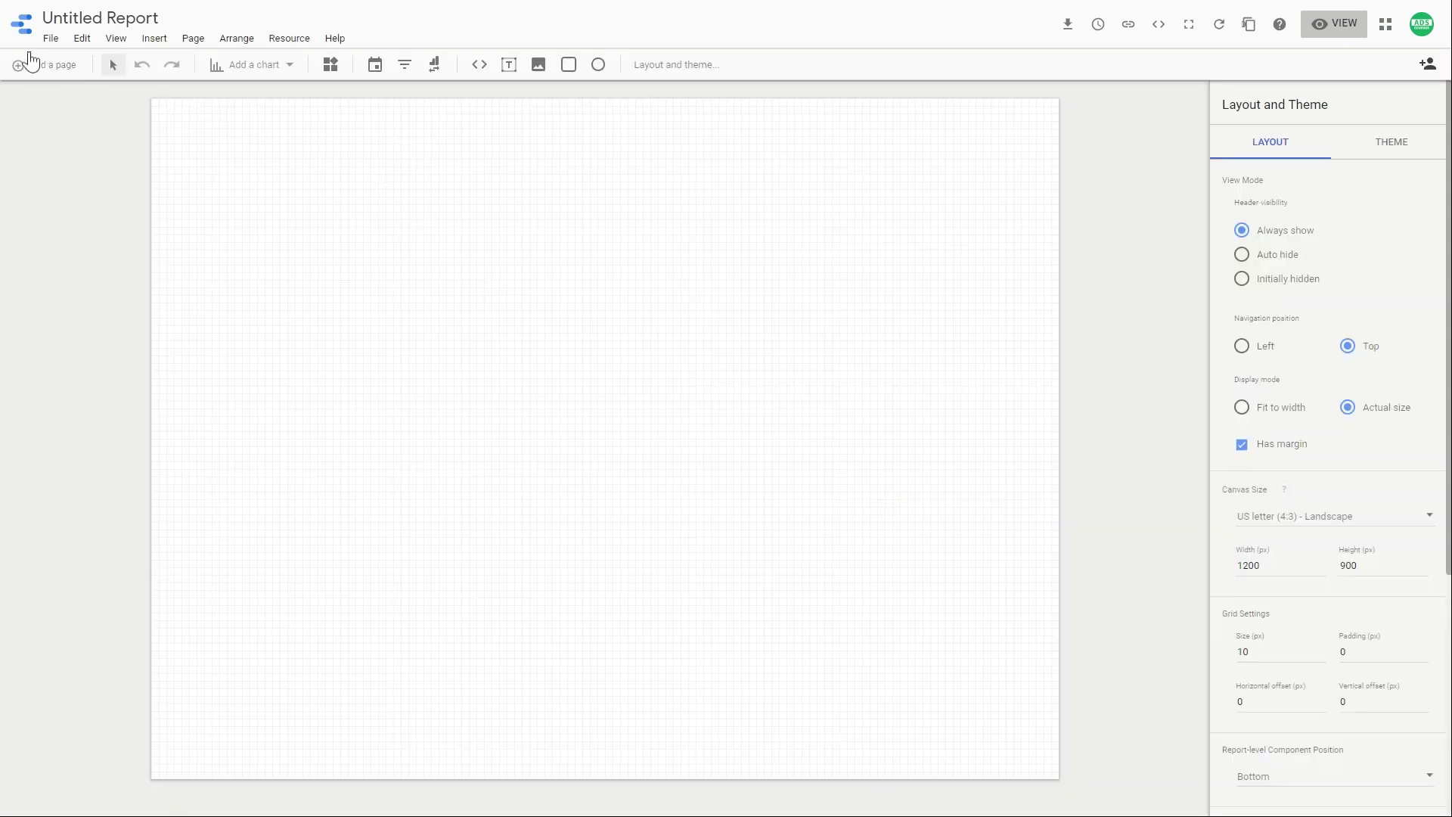
- Add two new pages to the report and return to Page 1
click(33, 68)
click(57, 67)
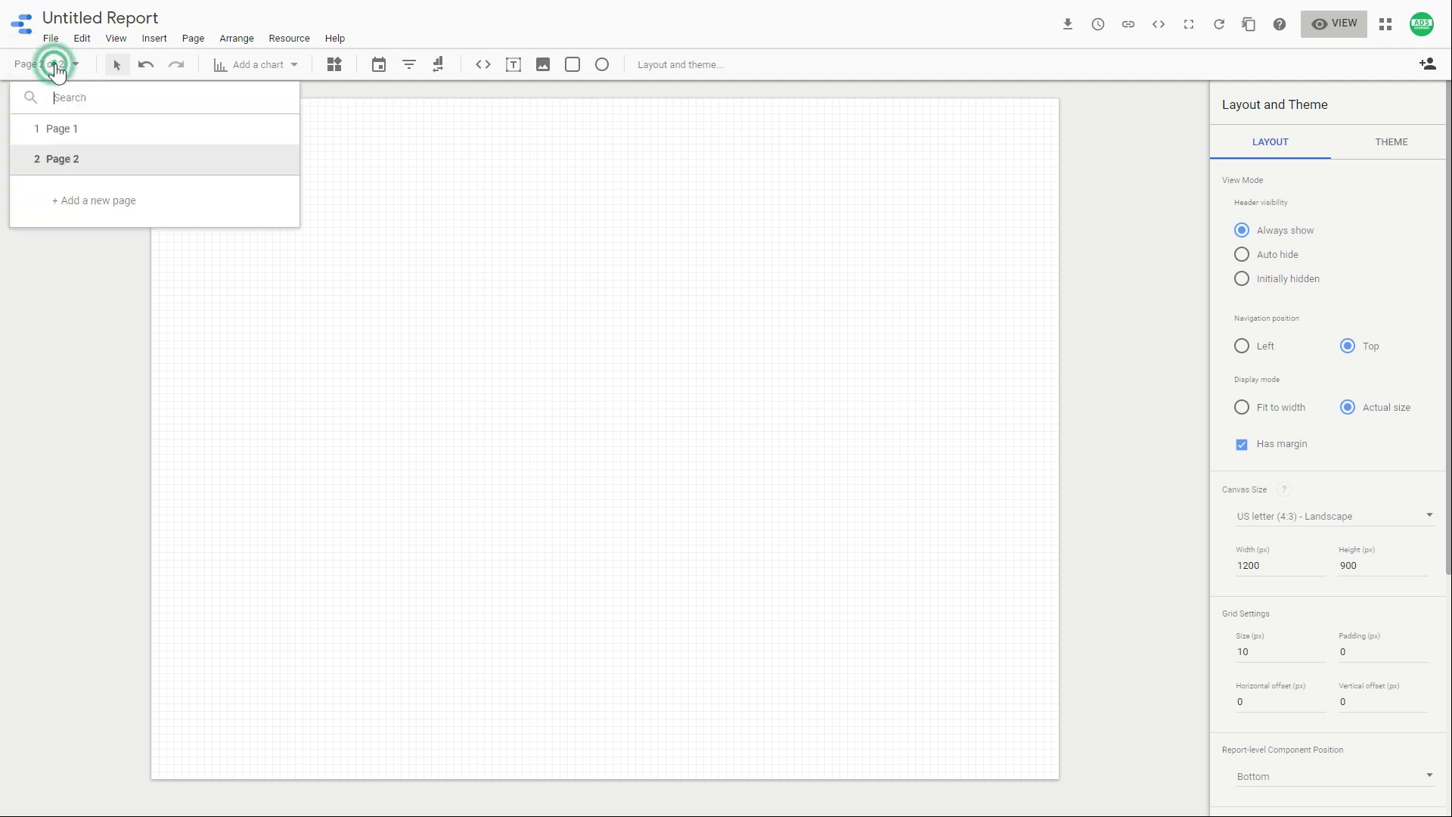
click(91, 208)
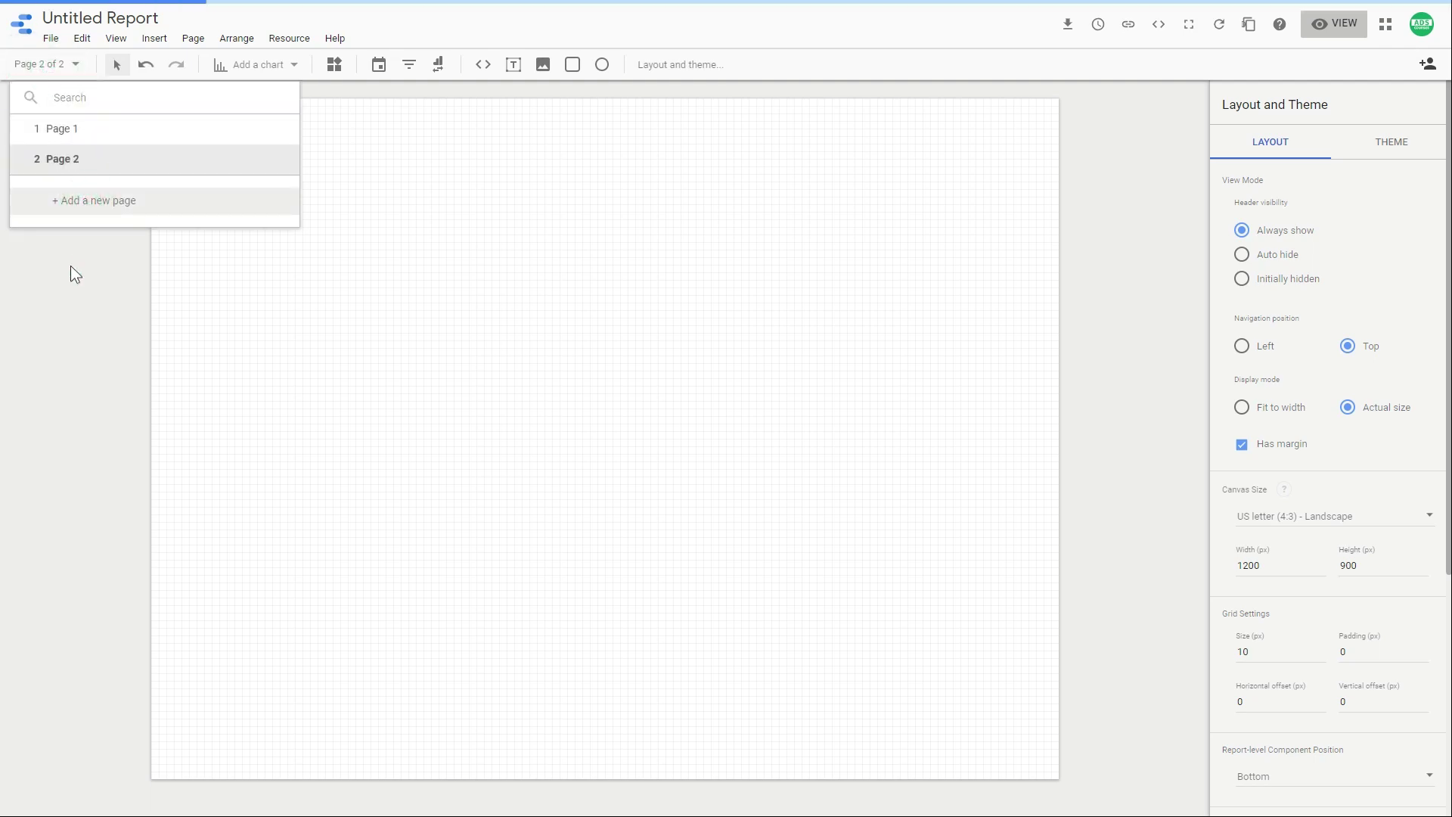
click(77, 138)
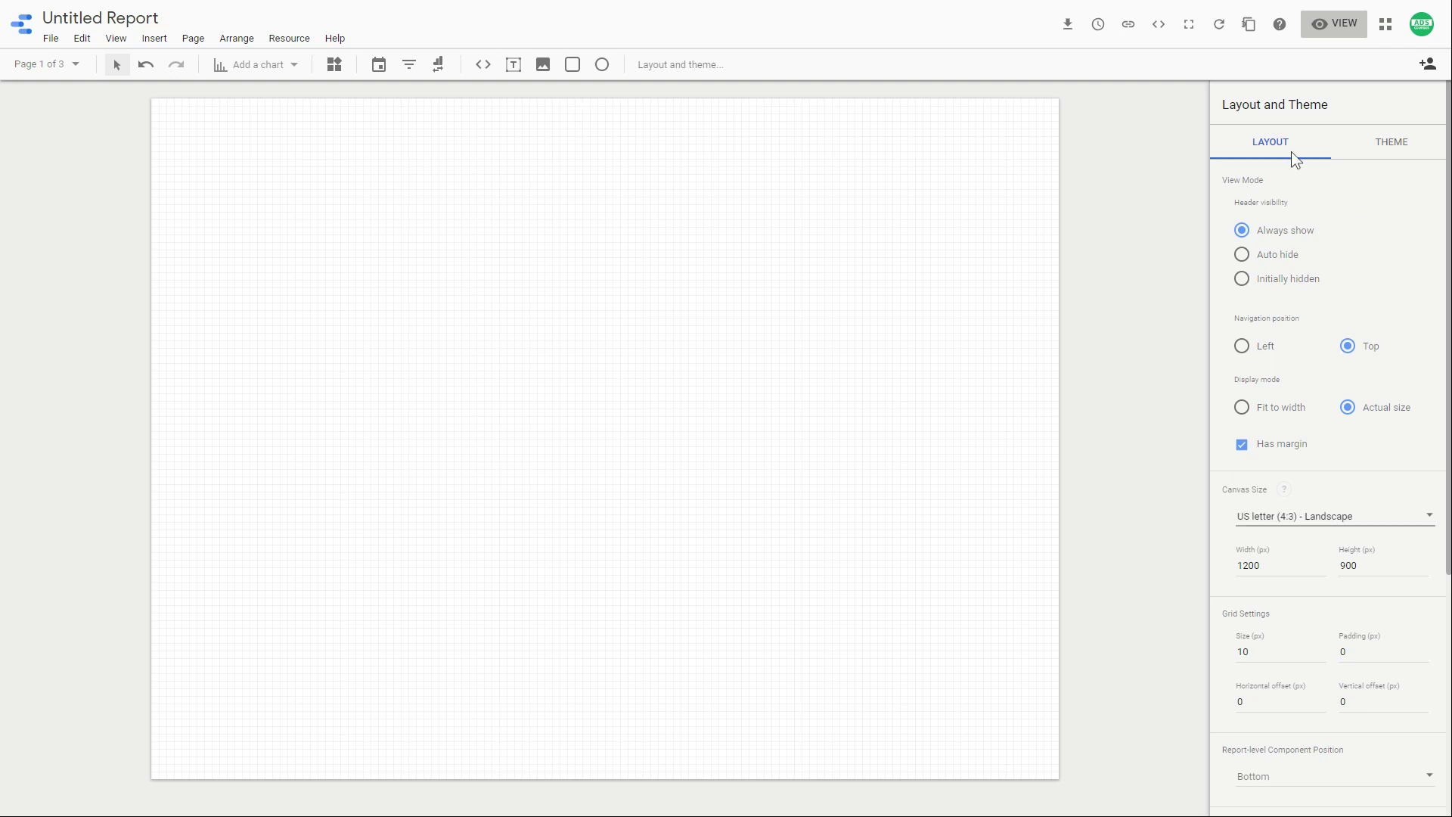
- Set the report's canvas size to Screen (16:9) - Landscape
click(1310, 529)
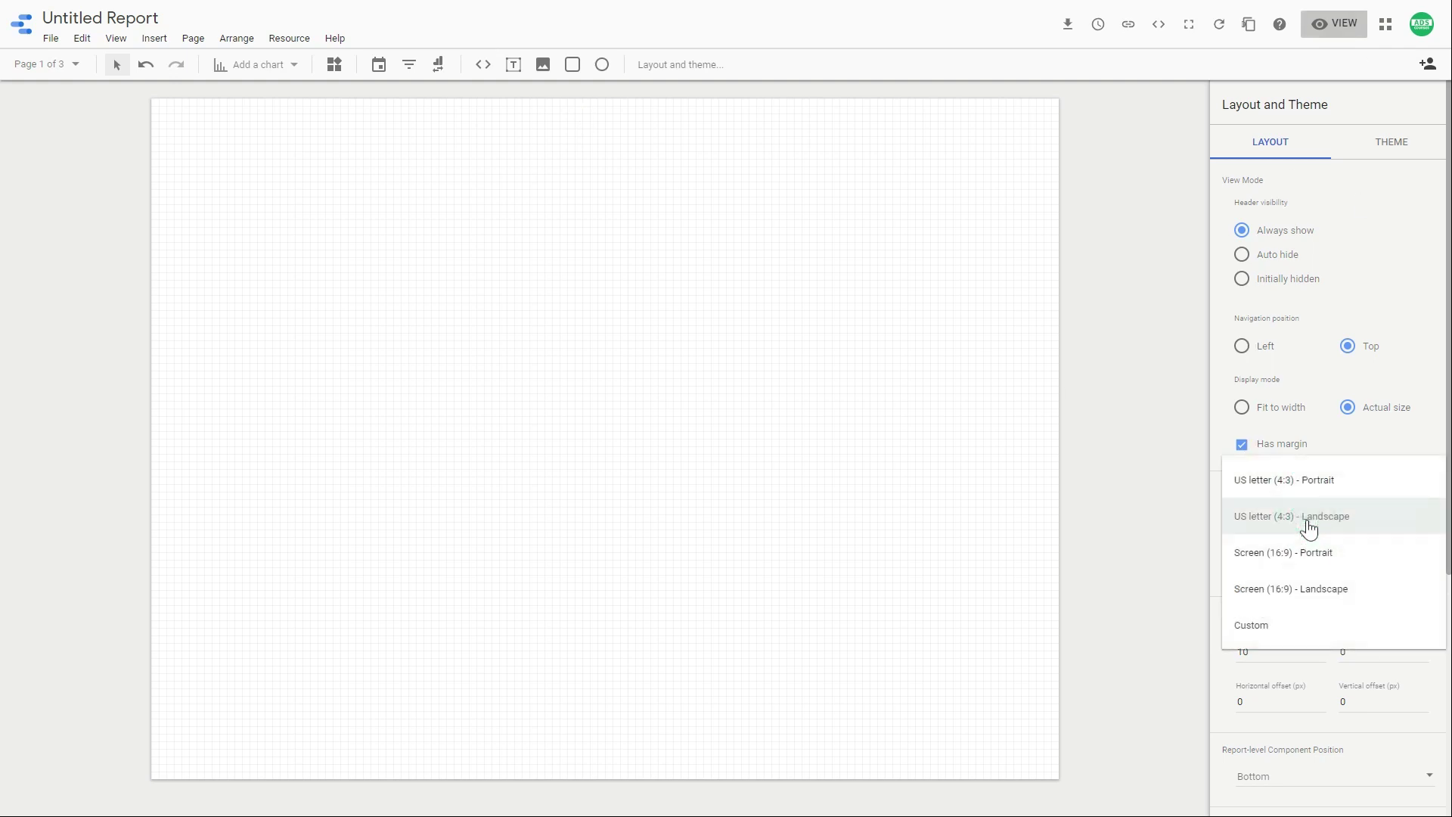
click(1351, 591)
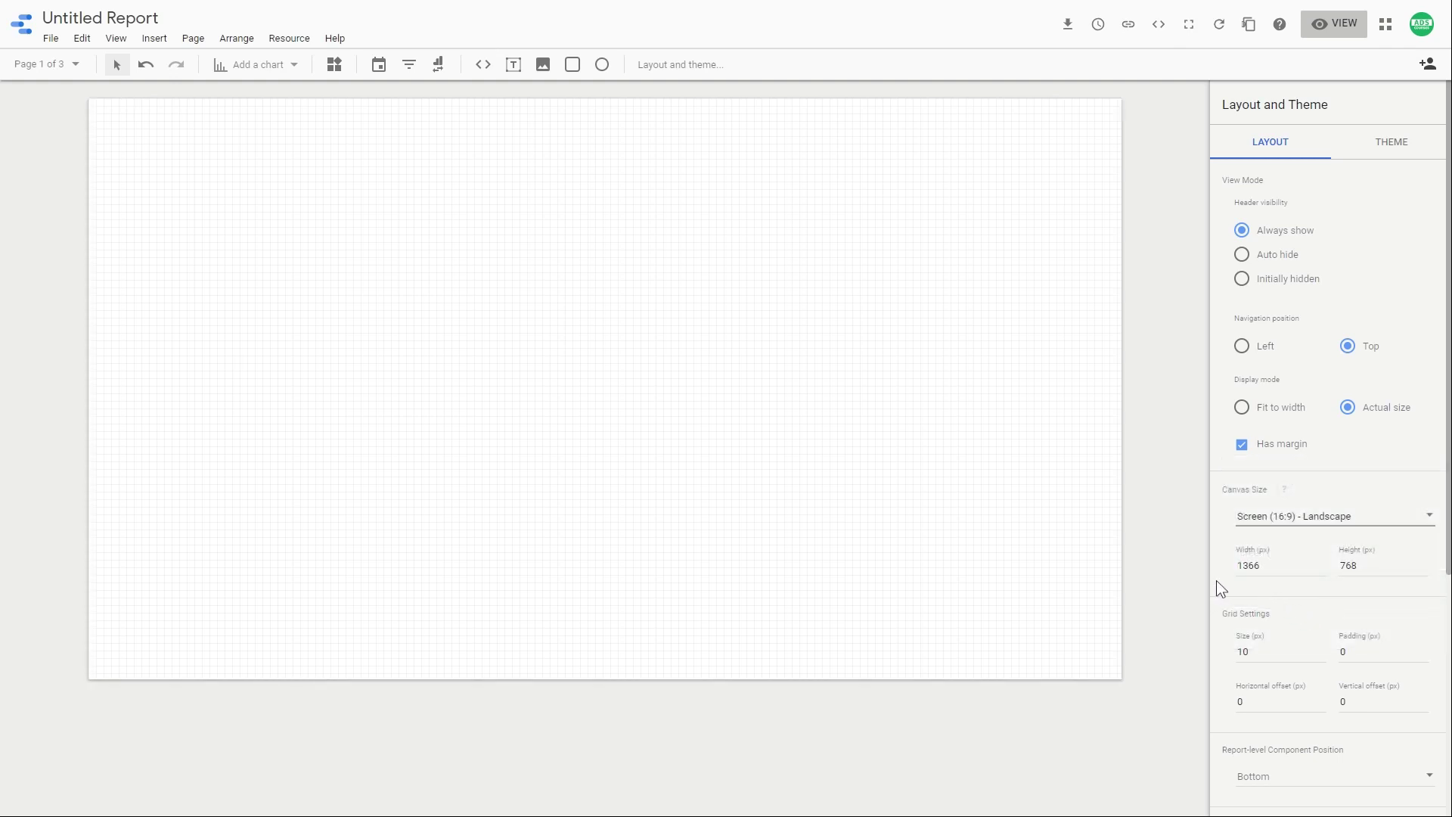
double_click(1284, 566)
drag(1385, 568, 1344, 516)
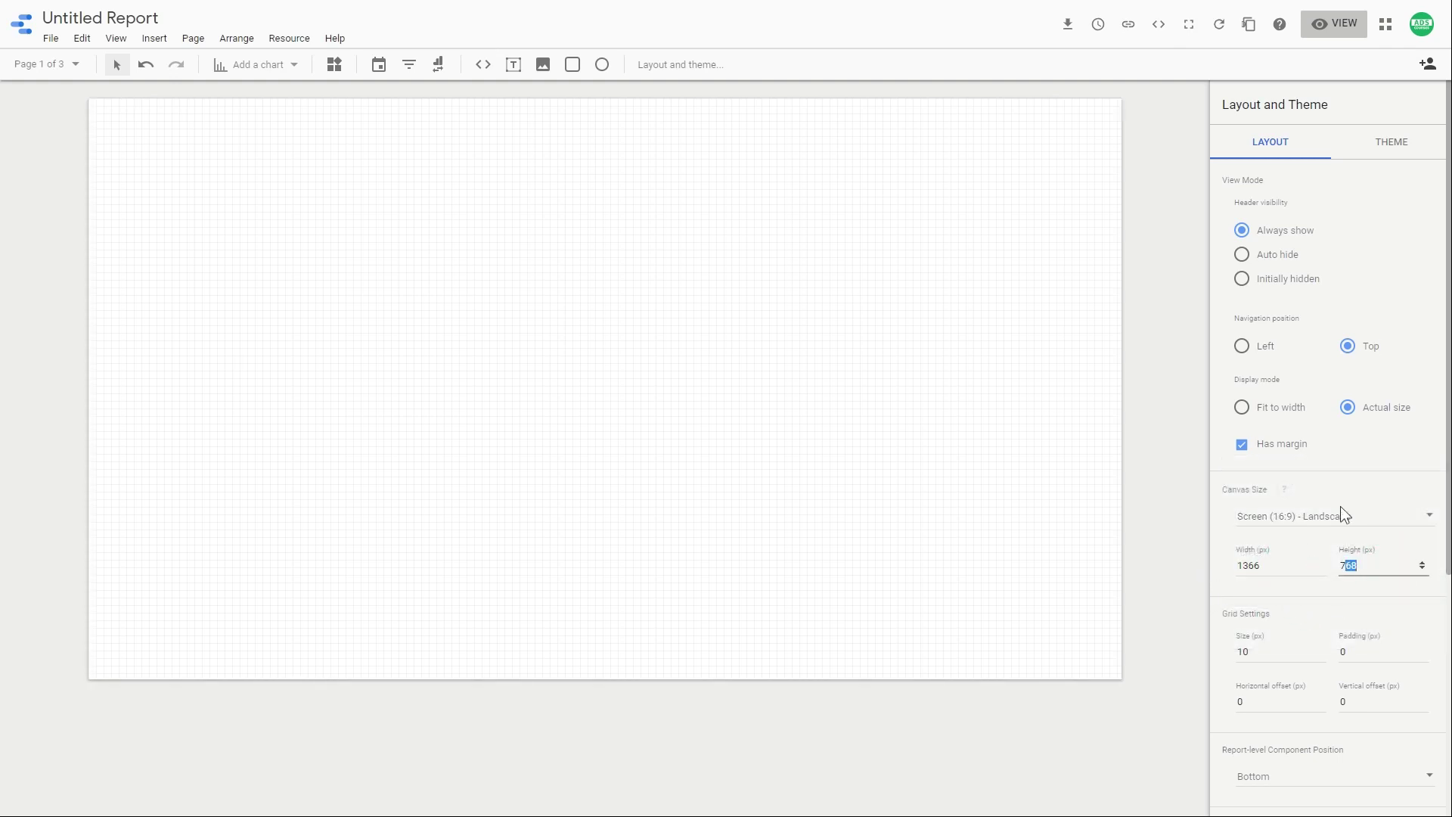
- Look over the report's theme settings and preview the report in view mode before returning to editing
click(1392, 146)
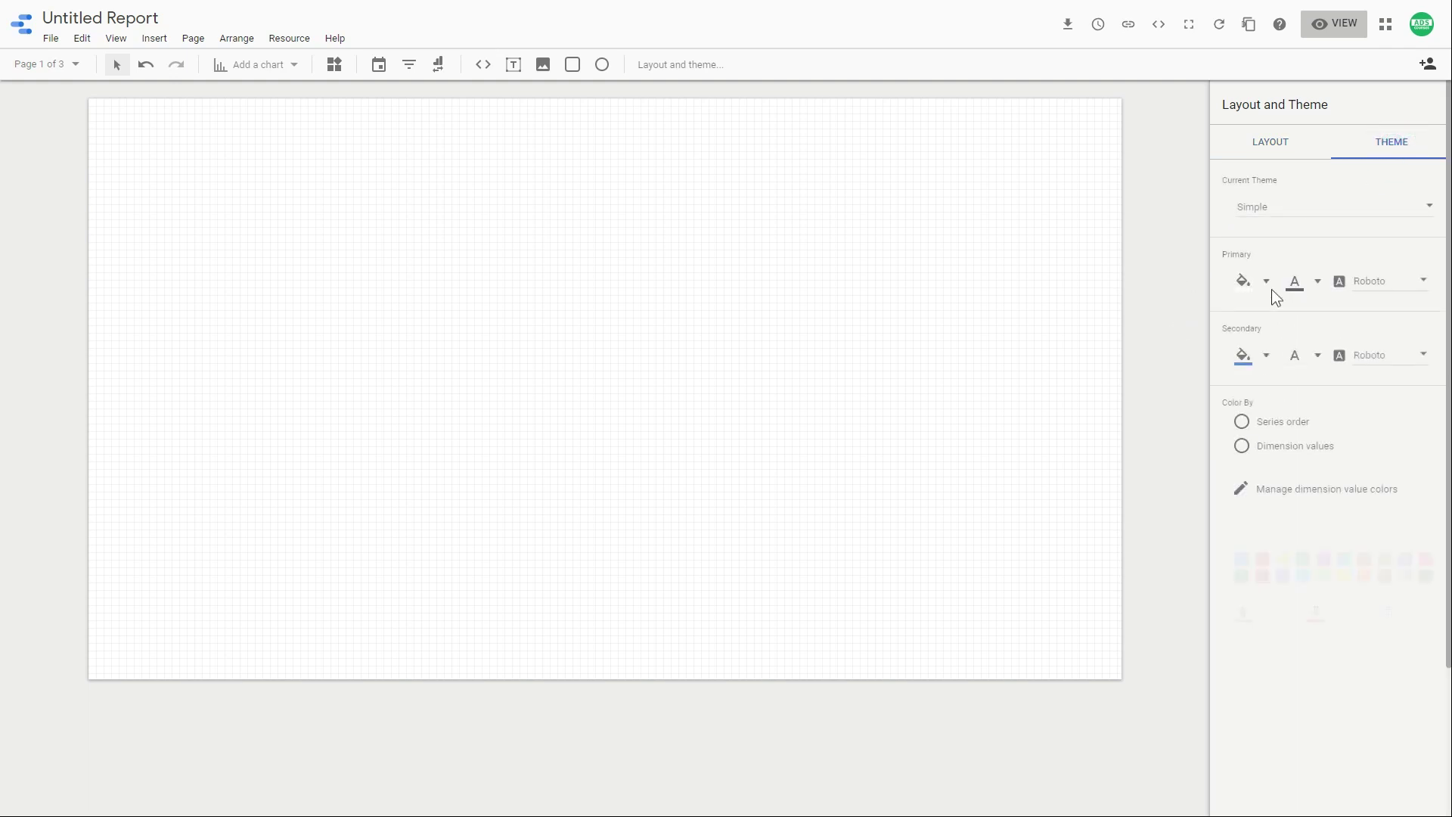
click(1285, 149)
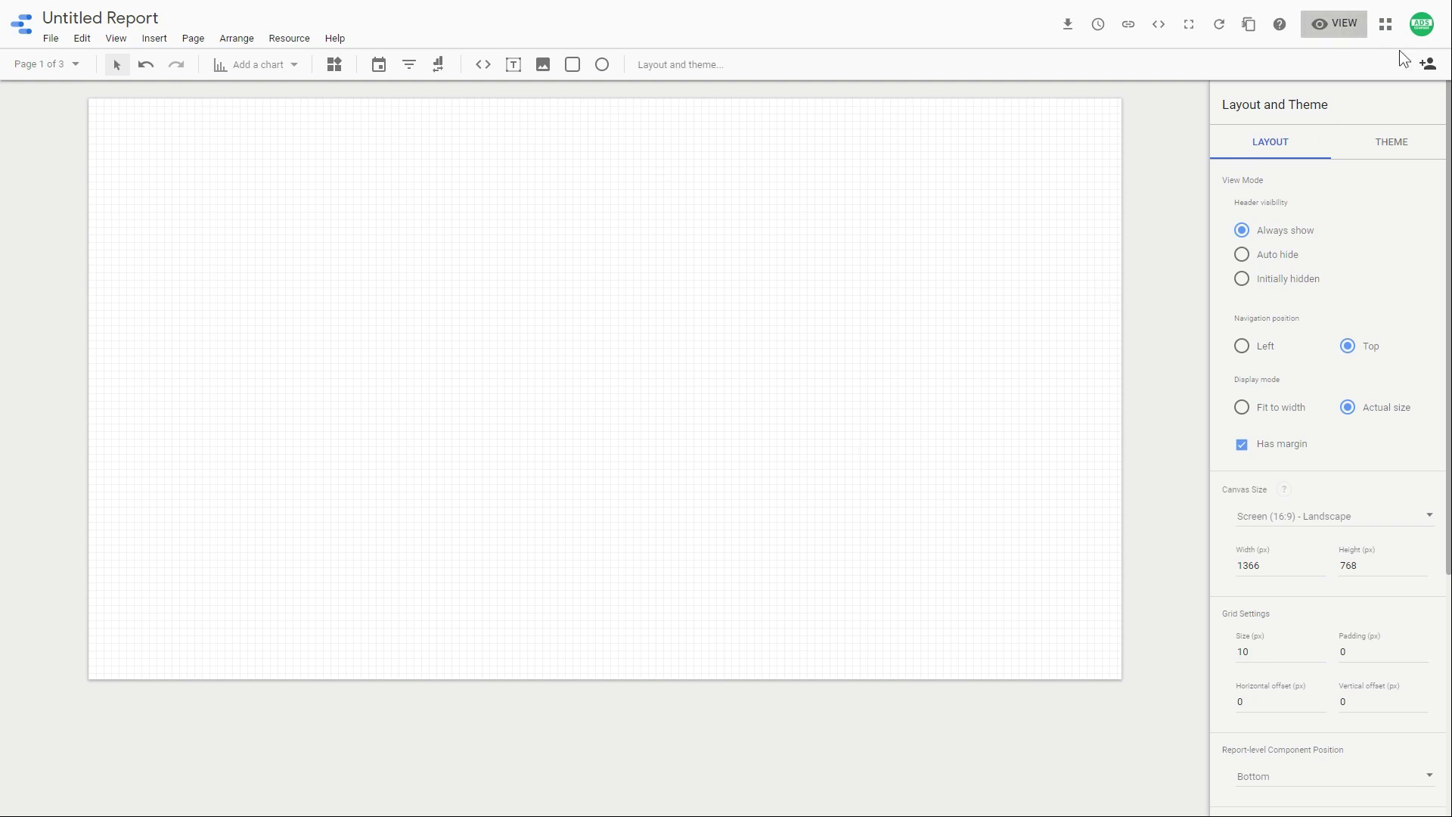
click(1337, 24)
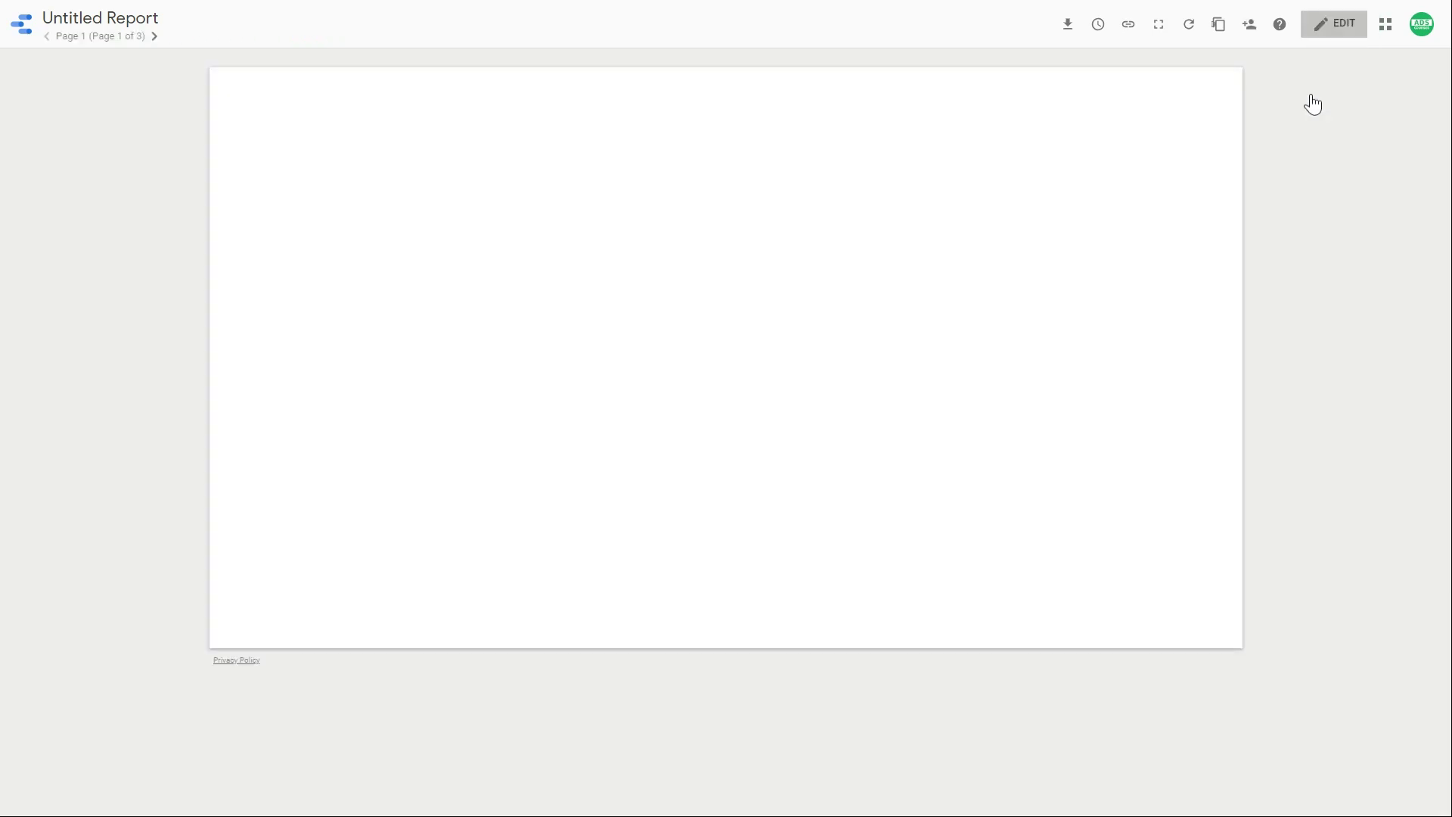
click(1335, 25)
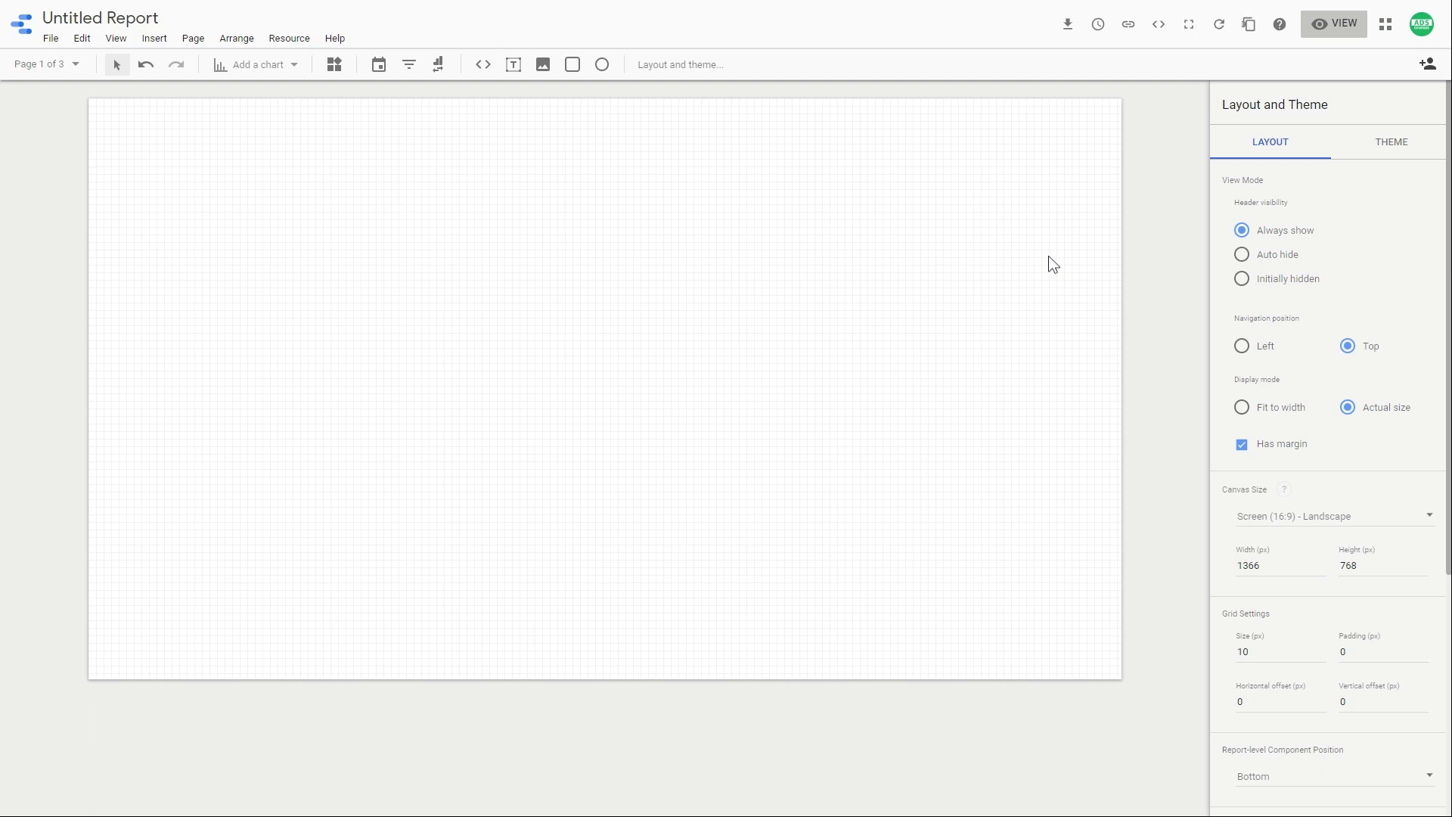
- Insert an image on Page 1 using the file Adscourses-Logo-prostokąt.jpg
click(548, 65)
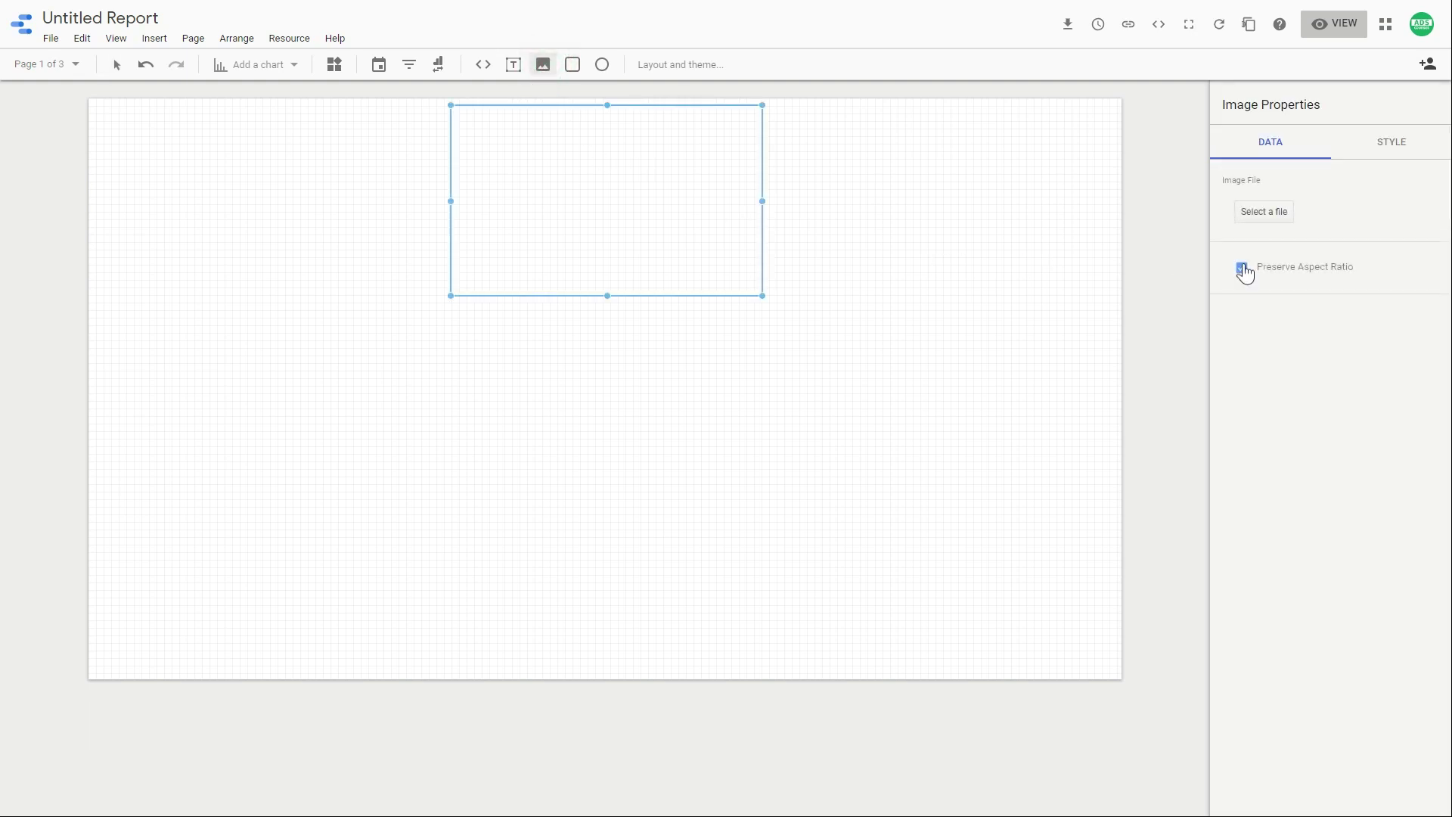
click(1268, 222)
click(428, 152)
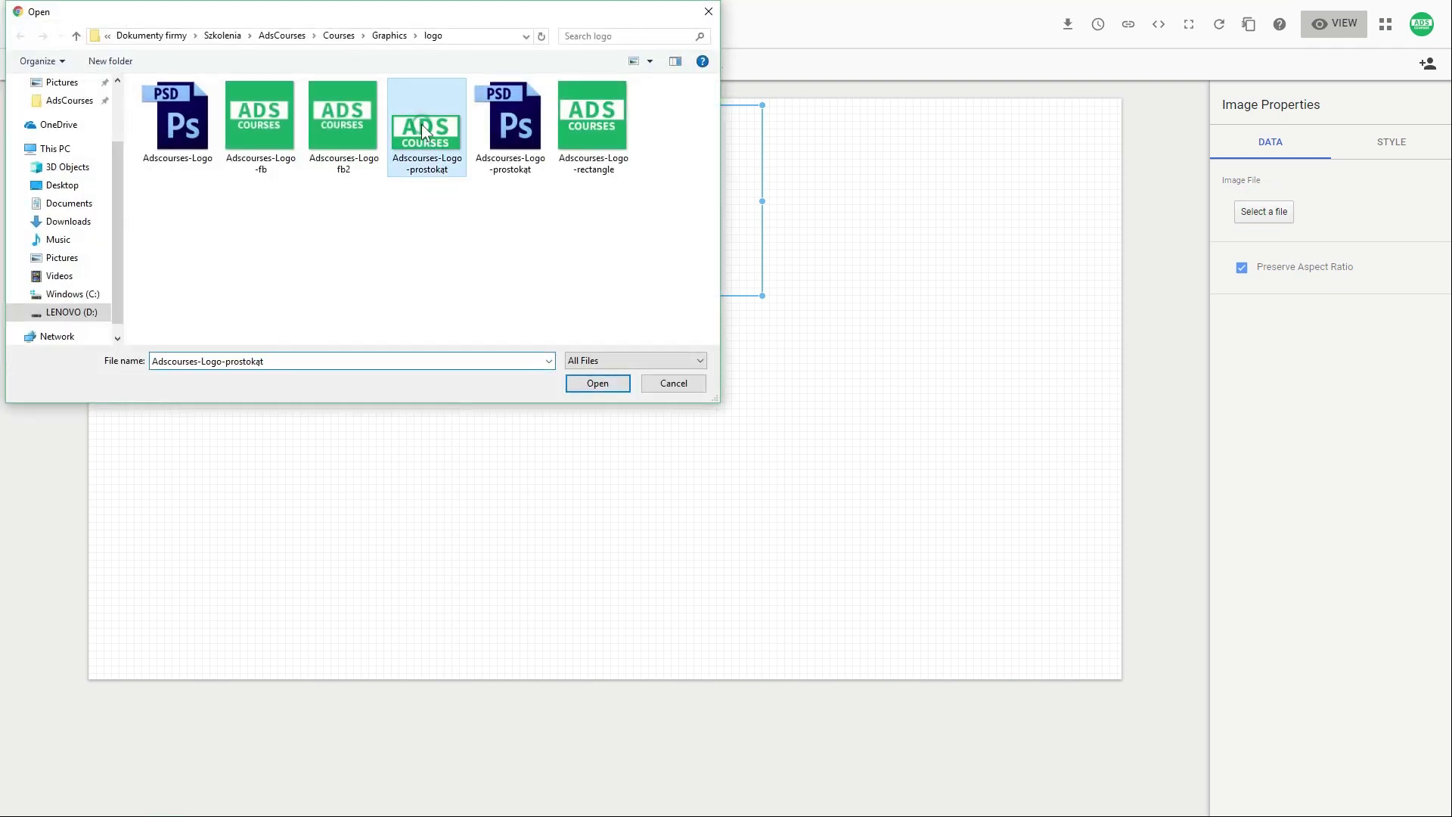
click(598, 384)
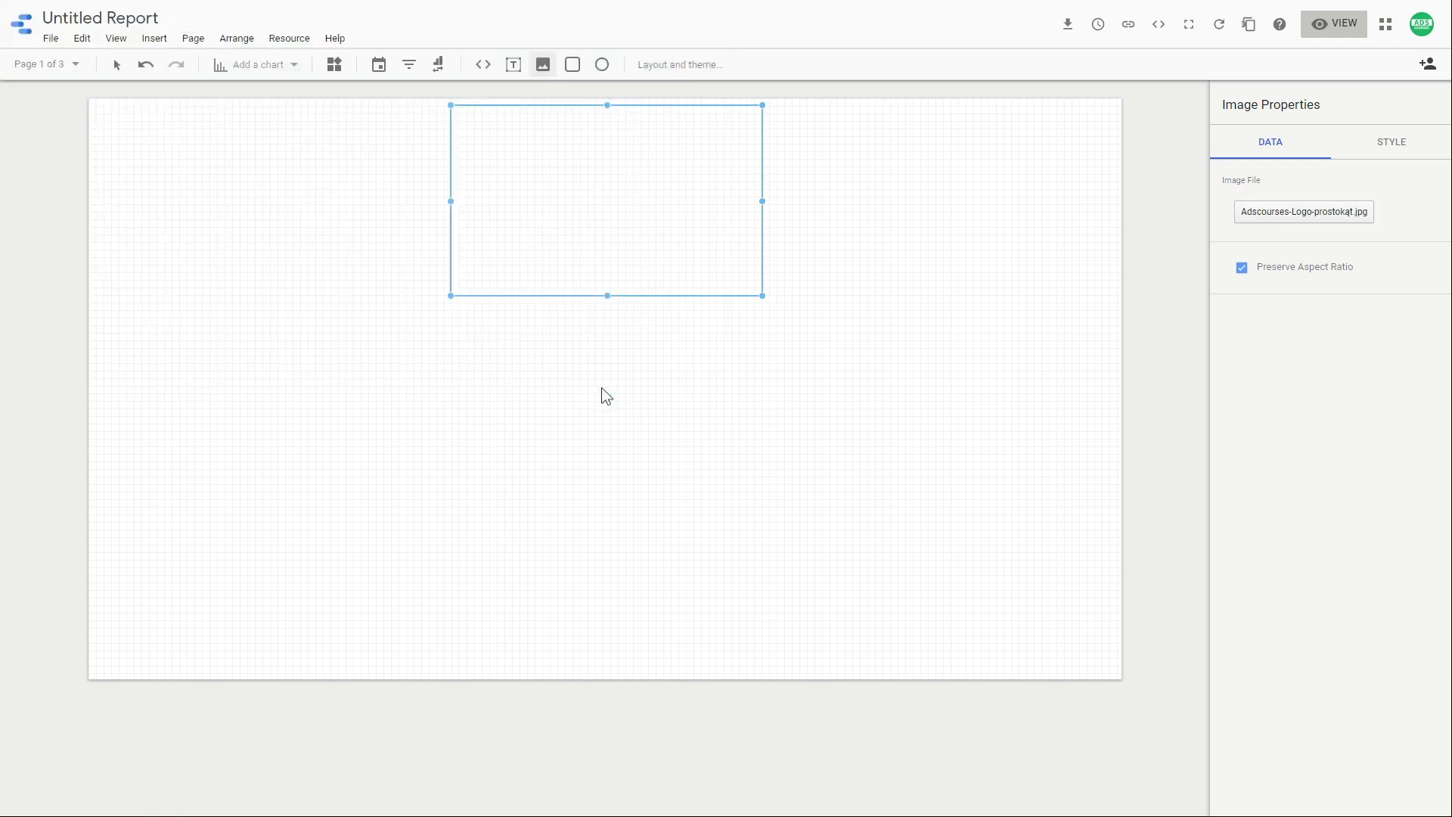
- Move the logo image to the page's upper-left corner and shrink it to a compact header size
drag(693, 224, 345, 235)
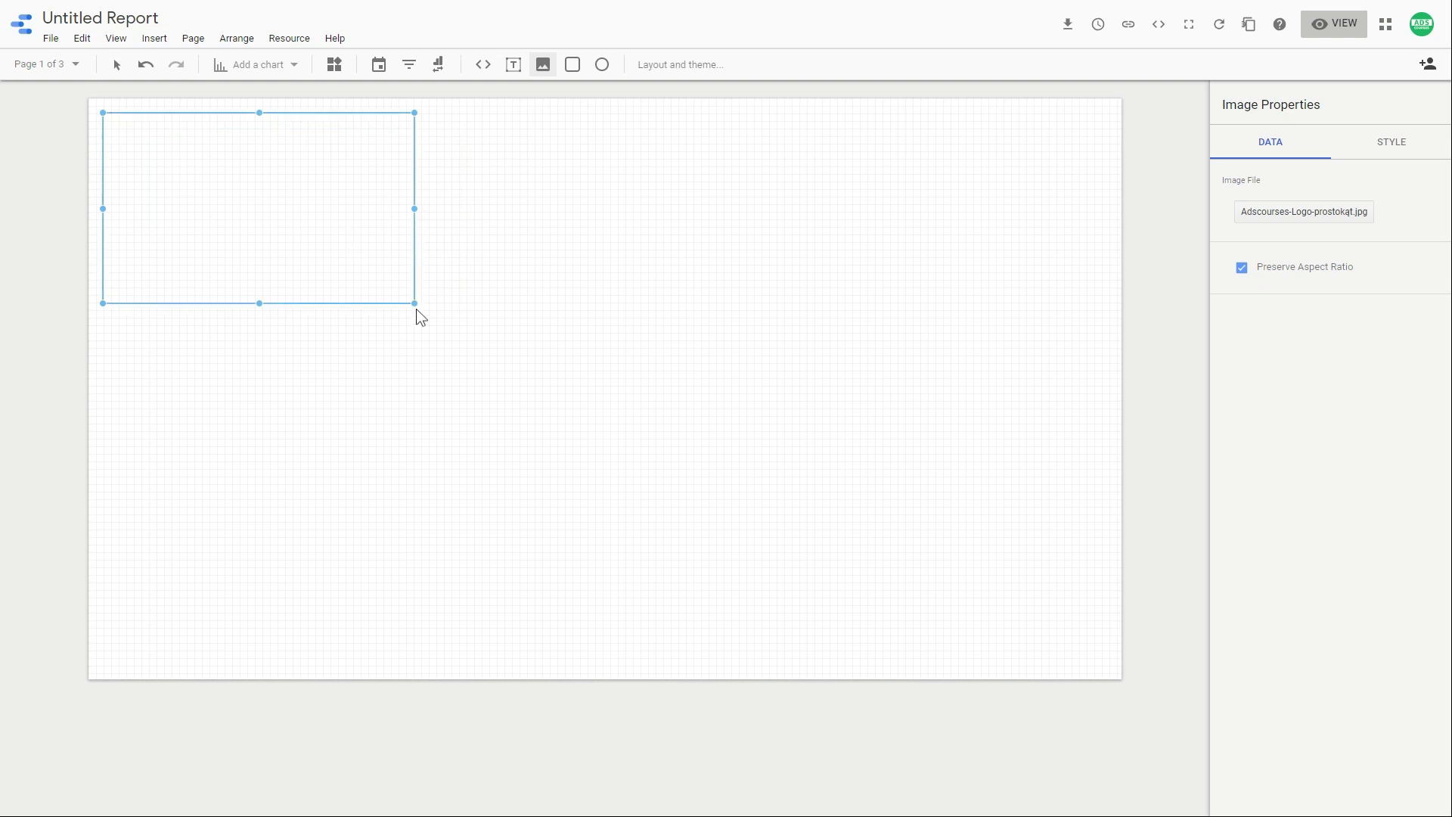
drag(415, 303, 232, 178)
click(366, 237)
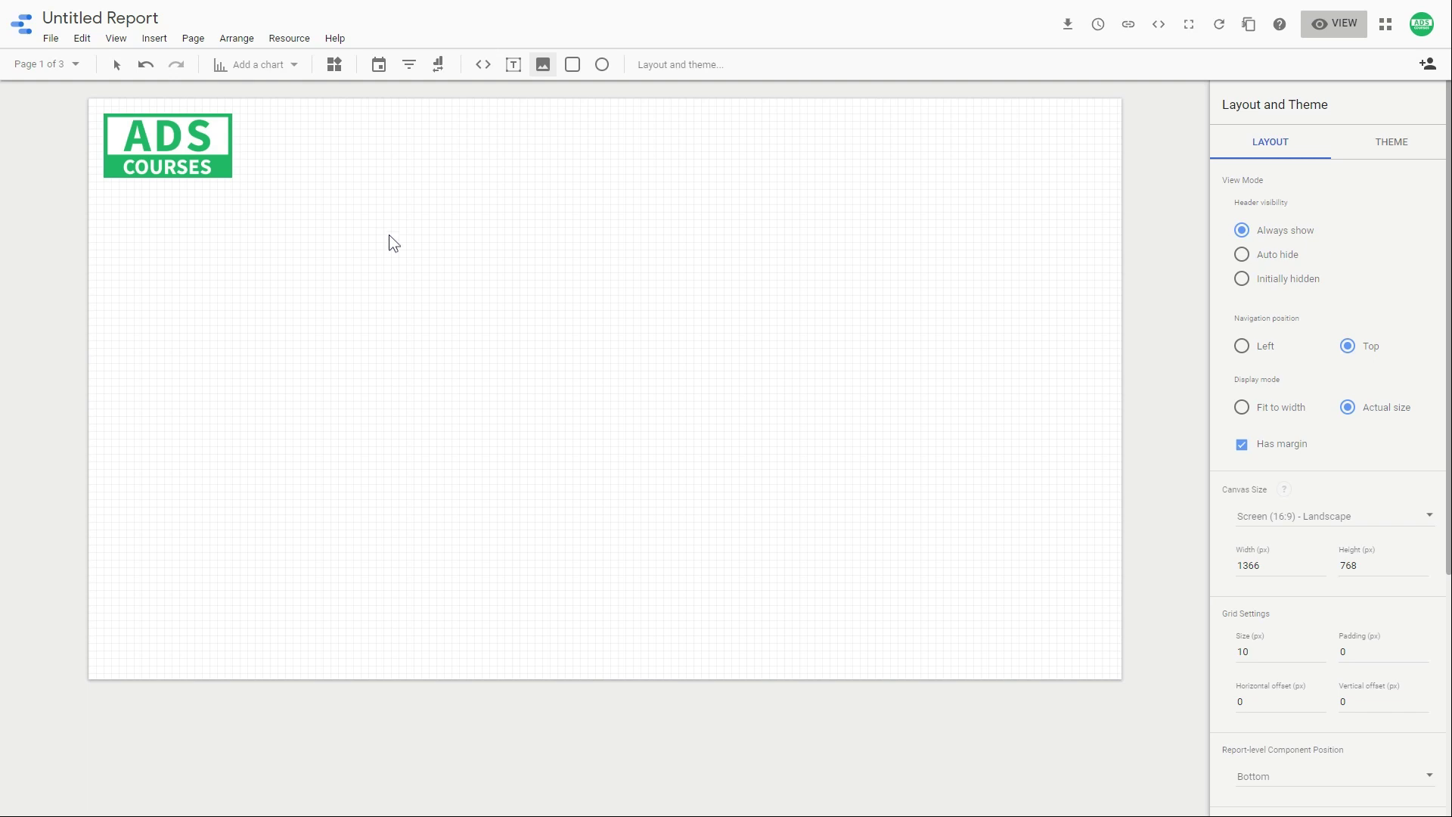
- Add a text box near the top centre of the page reading "Basic data - all sources", with the spelling corrected
click(514, 64)
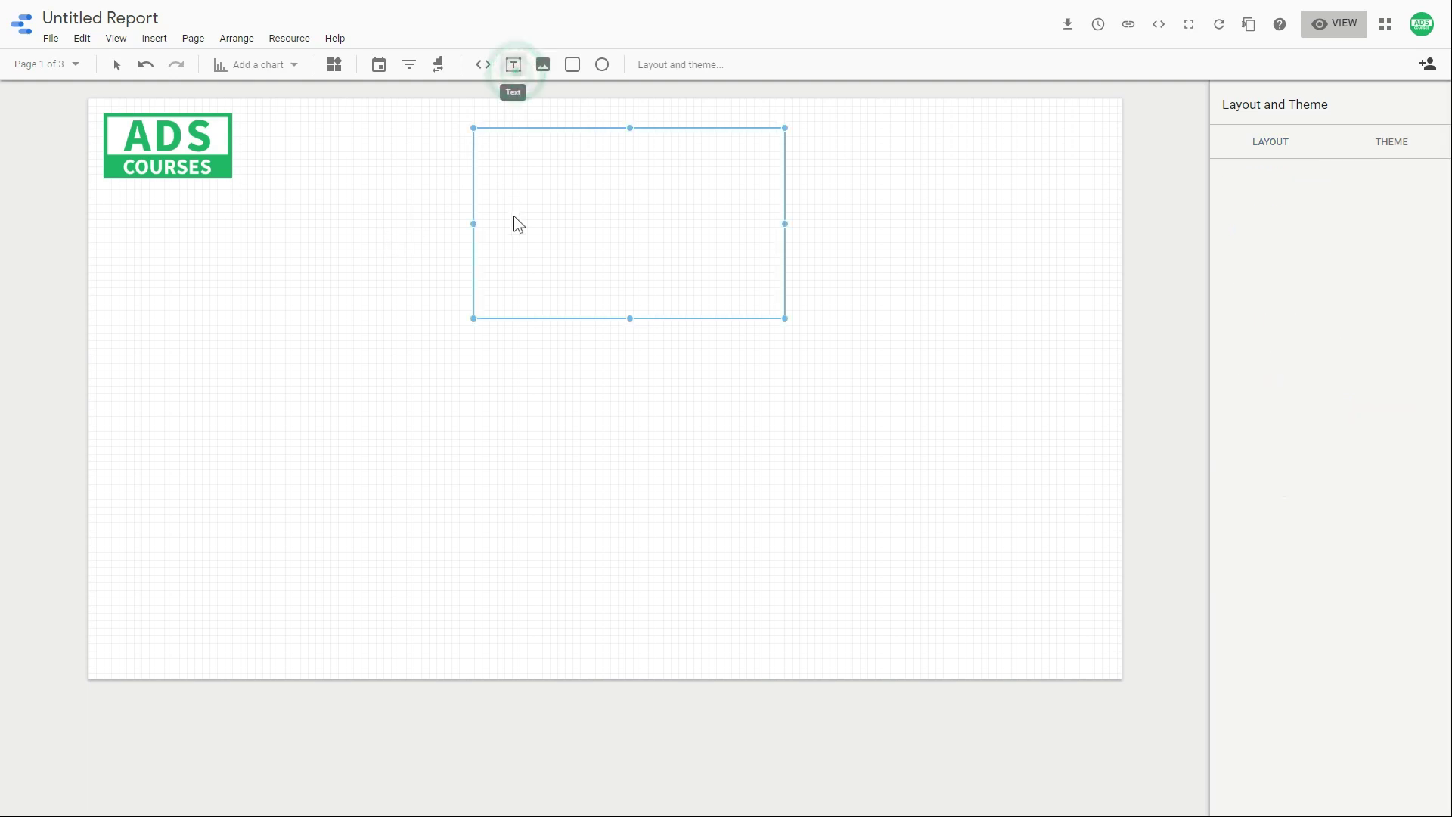
click(616, 191)
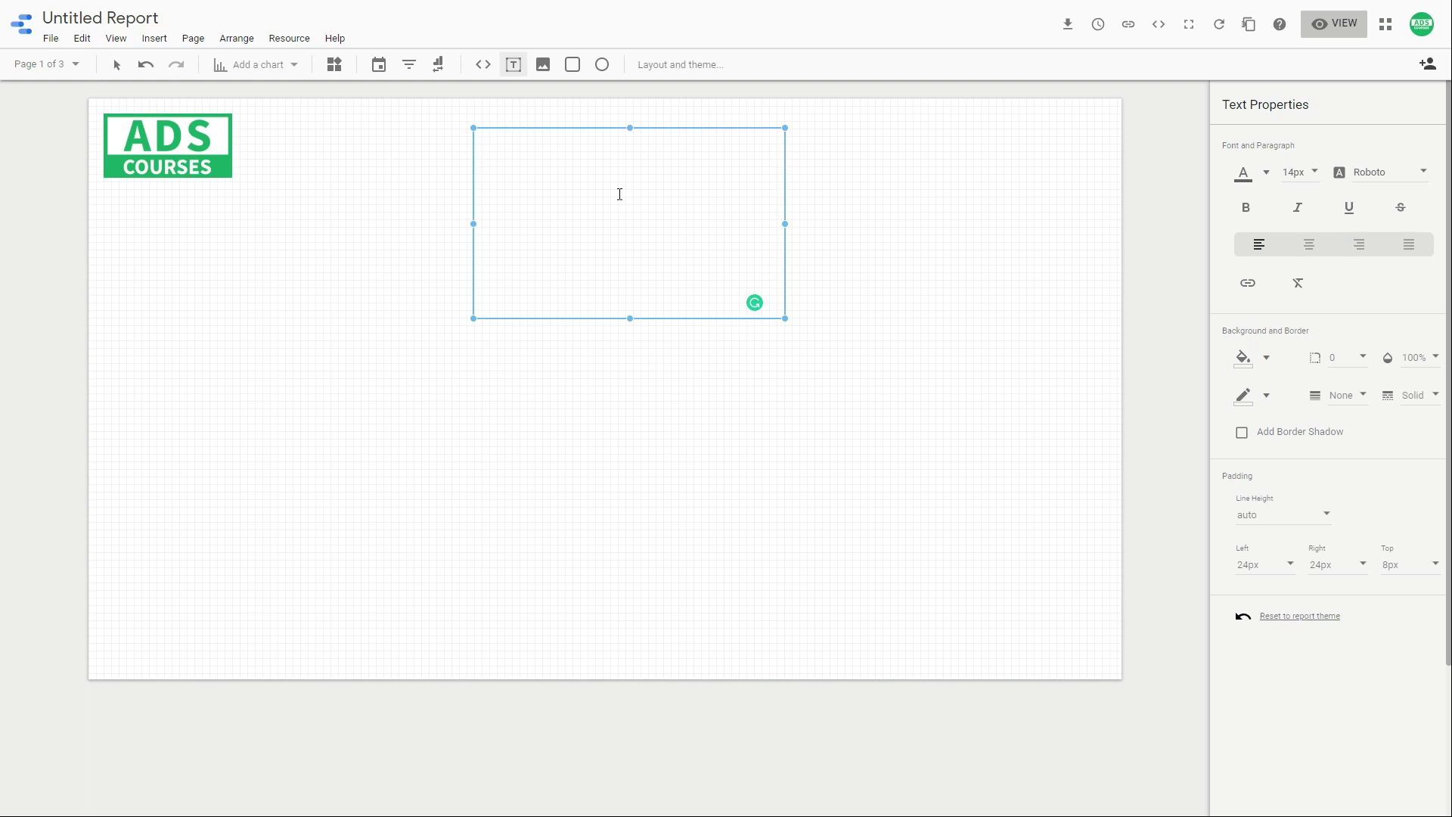
text(Basic data - all sources)
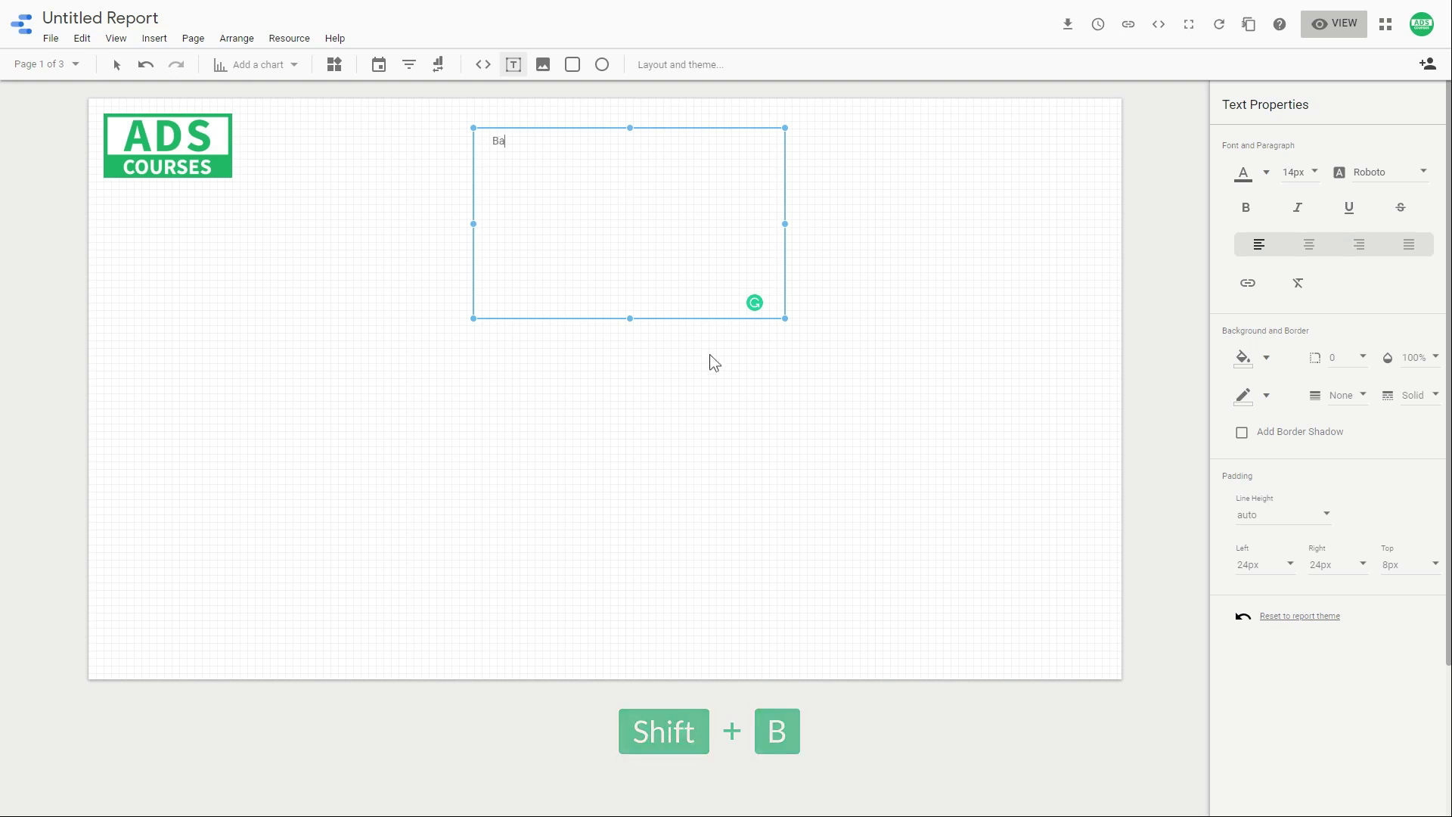
mouse_move(510, 140)
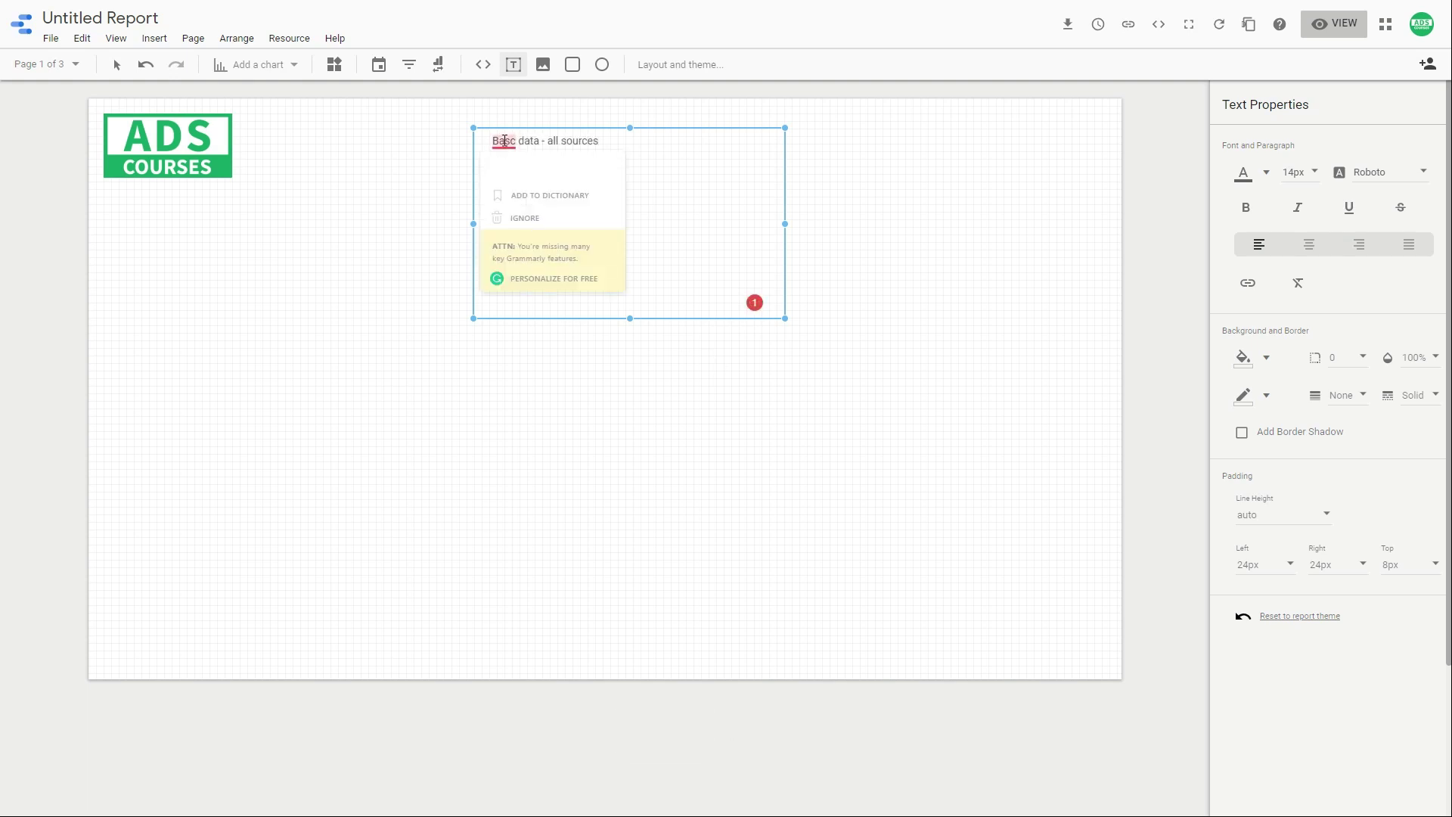
click(524, 164)
- Format the whole "Basic data - all sources" title as 28px bold
key(ctrl+a)
click(1296, 173)
scroll(1309, 203, down, 2)
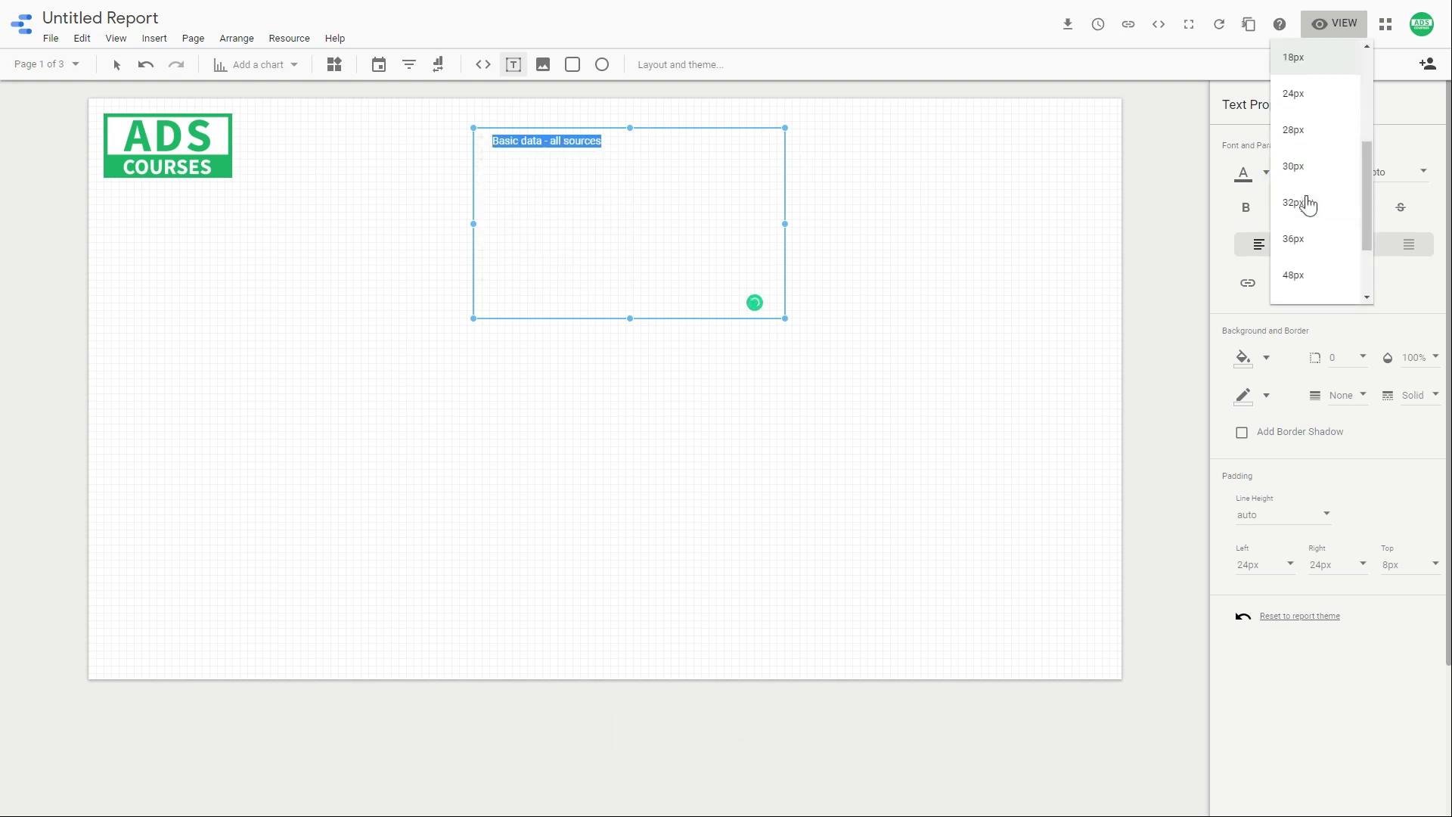
click(1311, 130)
click(1235, 216)
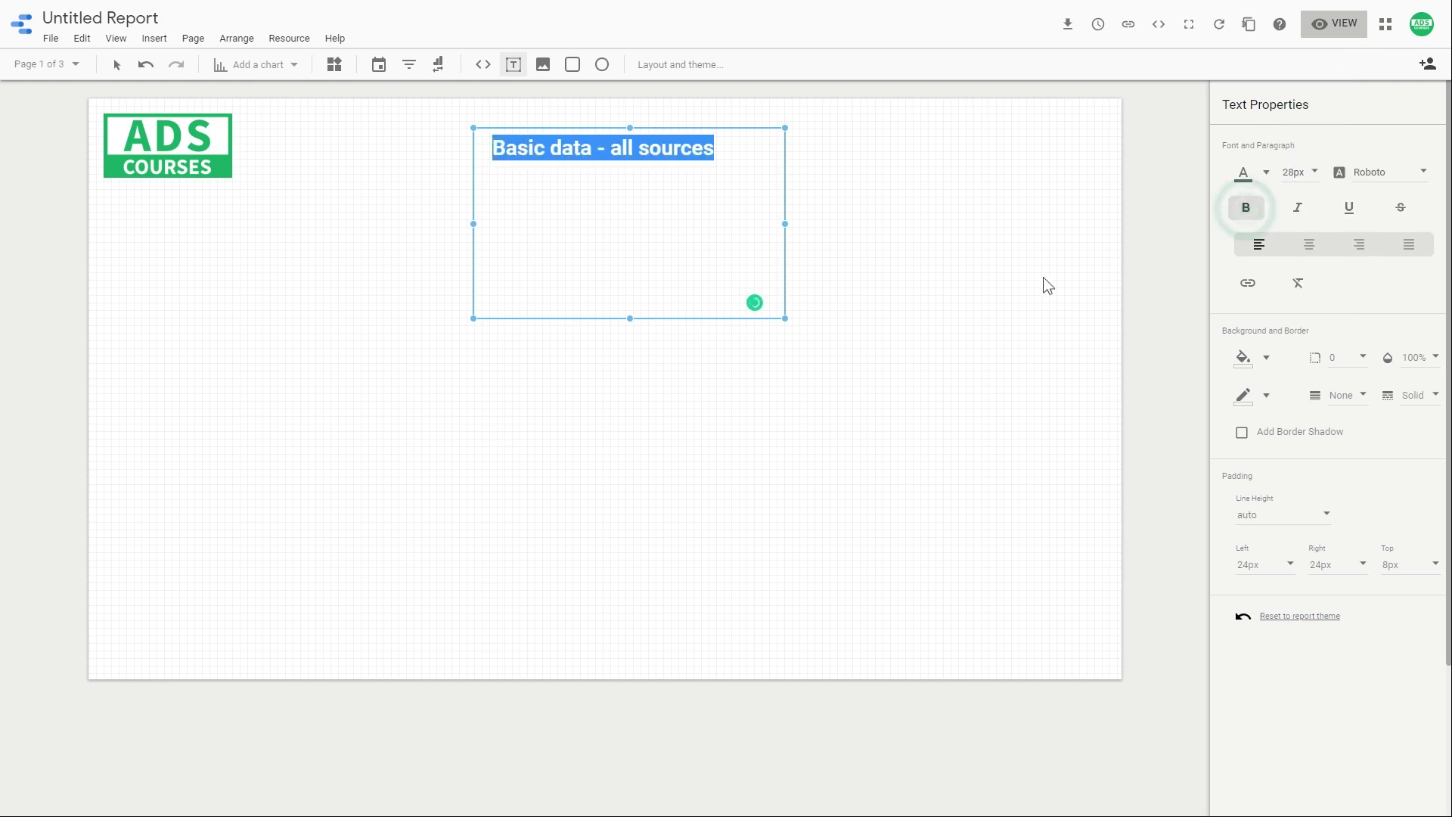
- Shrink the "Basic data - all sources" text box so it fits closely around the heading
click(1019, 289)
click(645, 166)
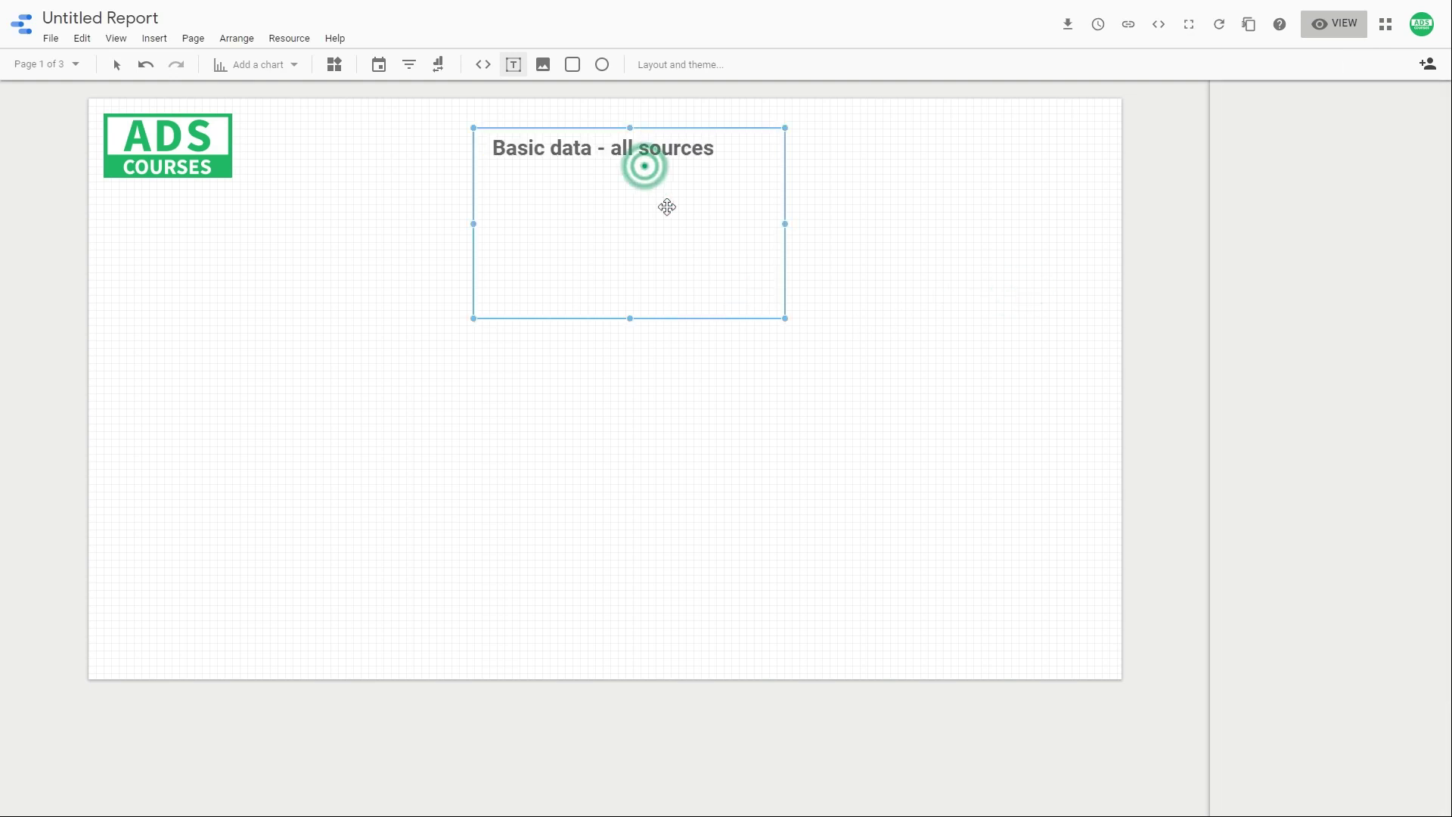
drag(788, 318, 760, 177)
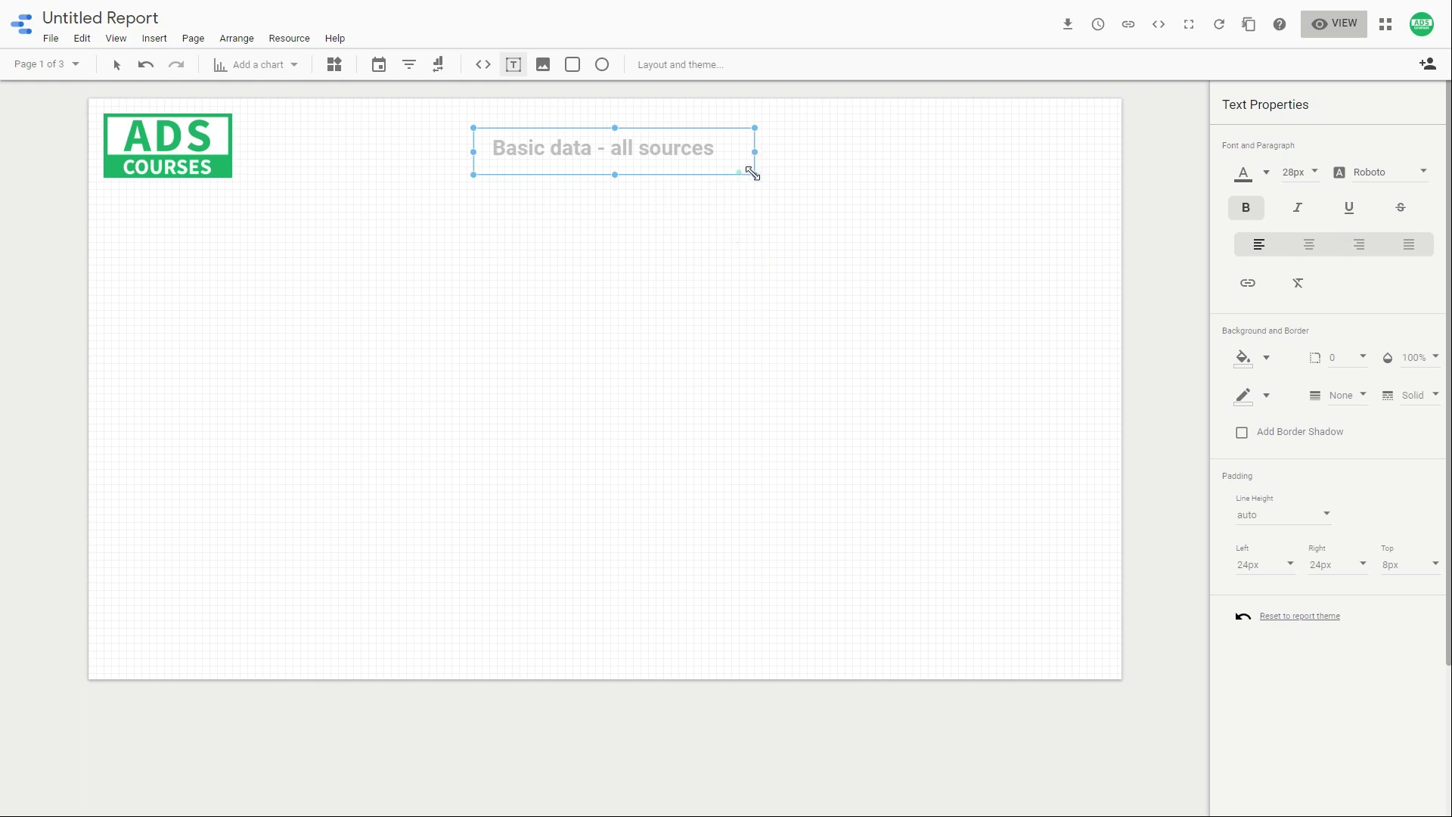
click(752, 247)
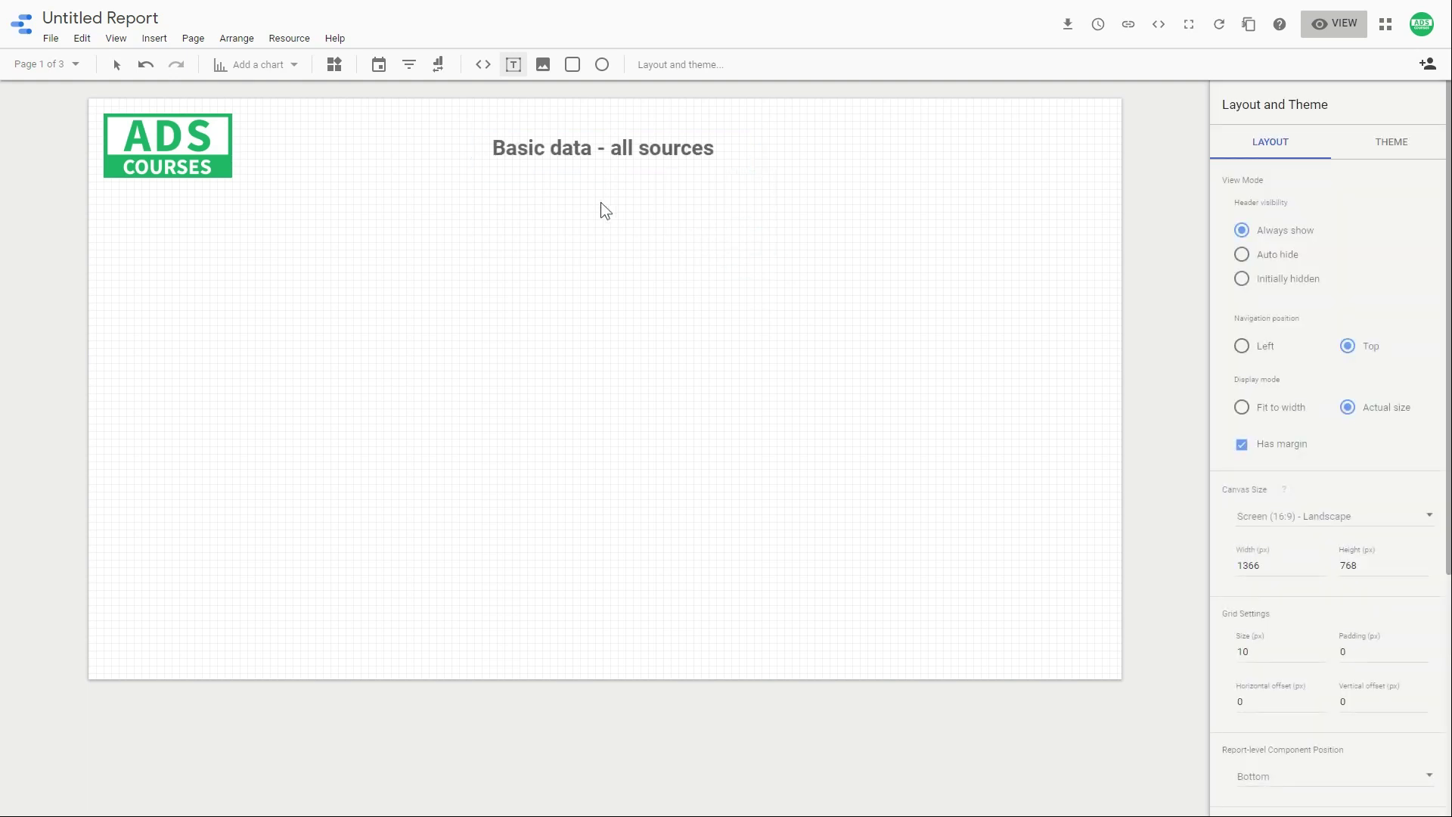
- Insert a date range control, place it in the page's upper-right corner and narrow it to a compact header size
click(379, 65)
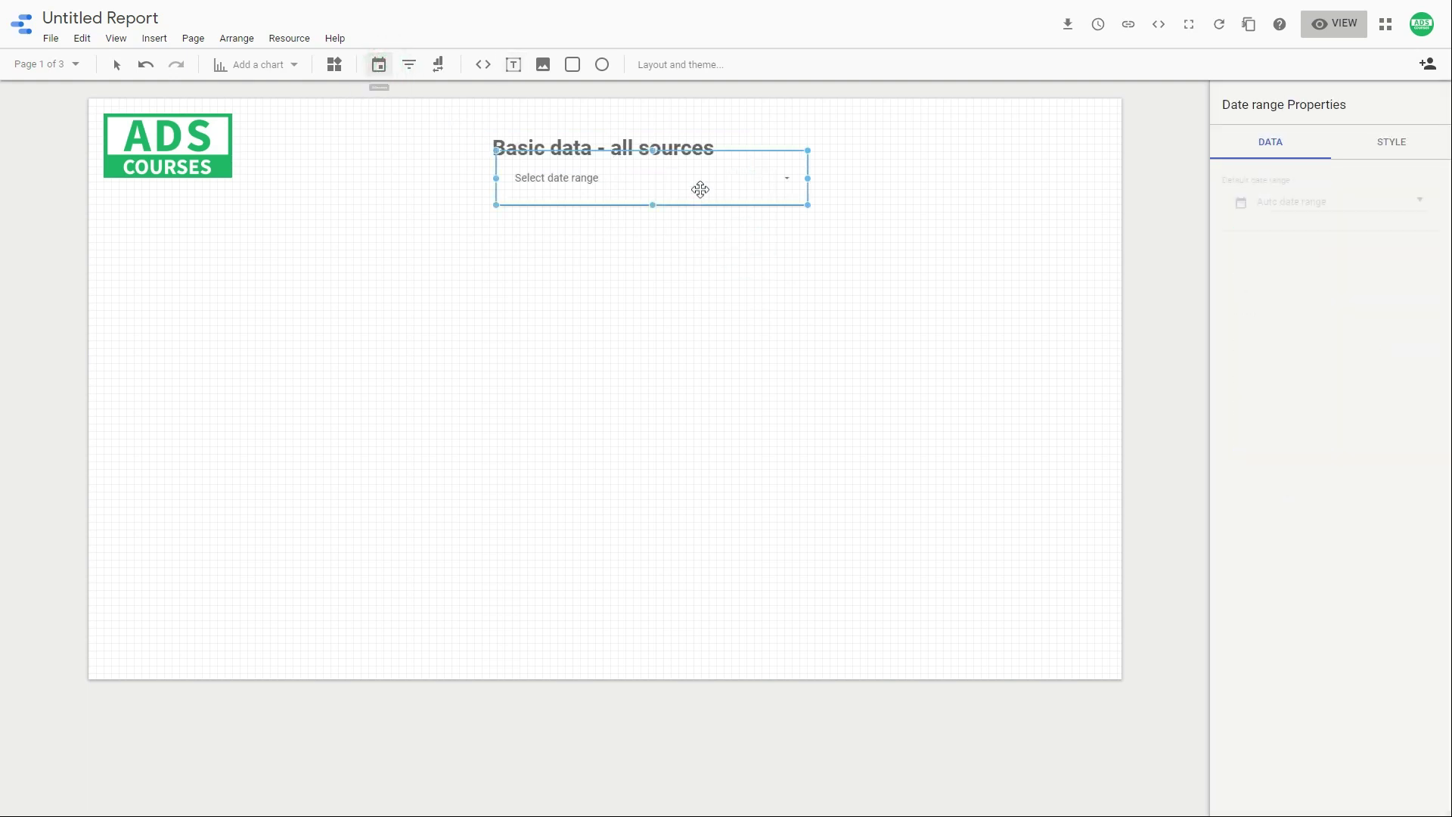
drag(710, 182, 1009, 149)
drag(807, 160, 916, 162)
- Style the date range control with a dark green background and white 18px text
click(1358, 147)
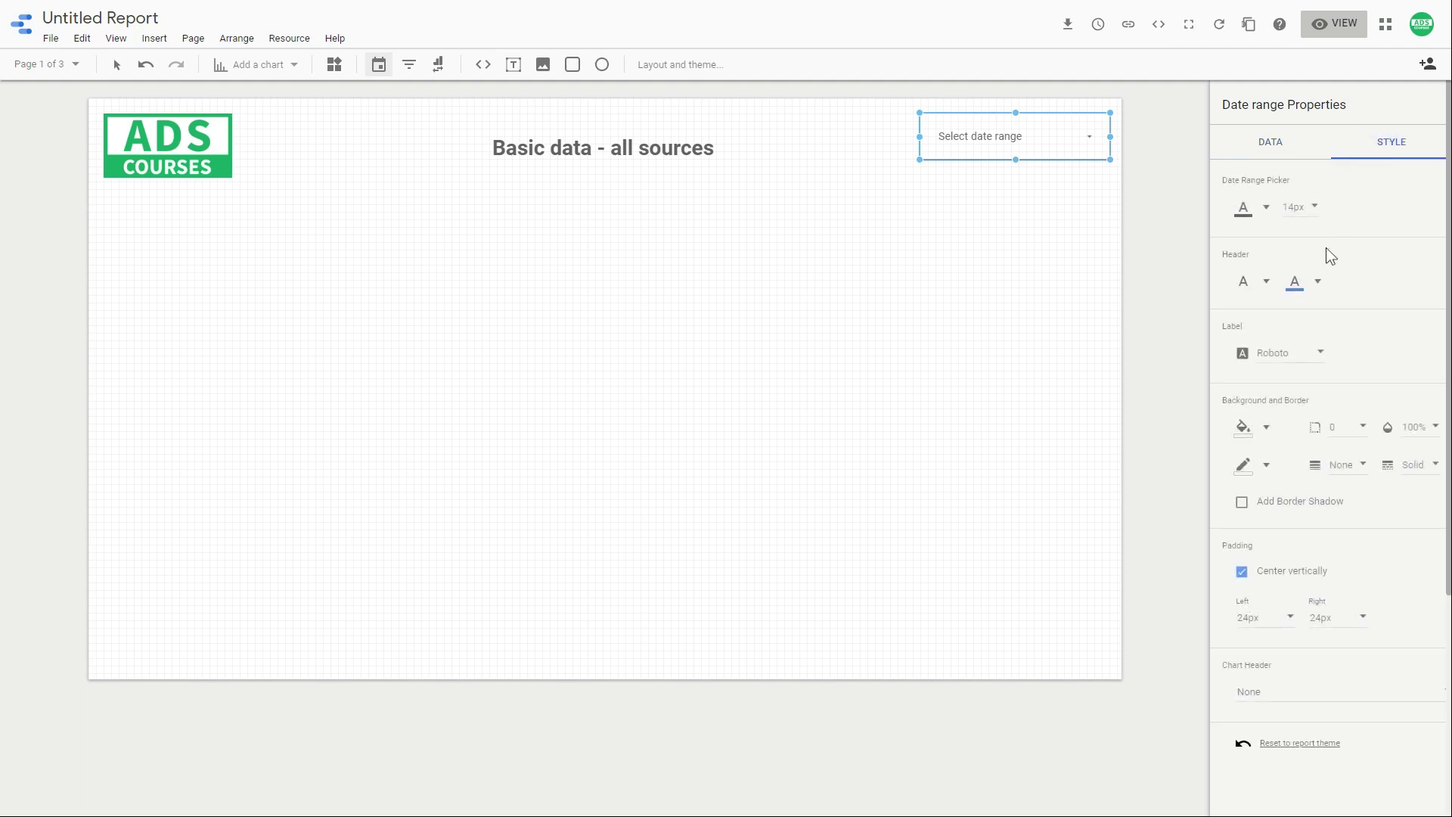
click(1245, 425)
click(1321, 486)
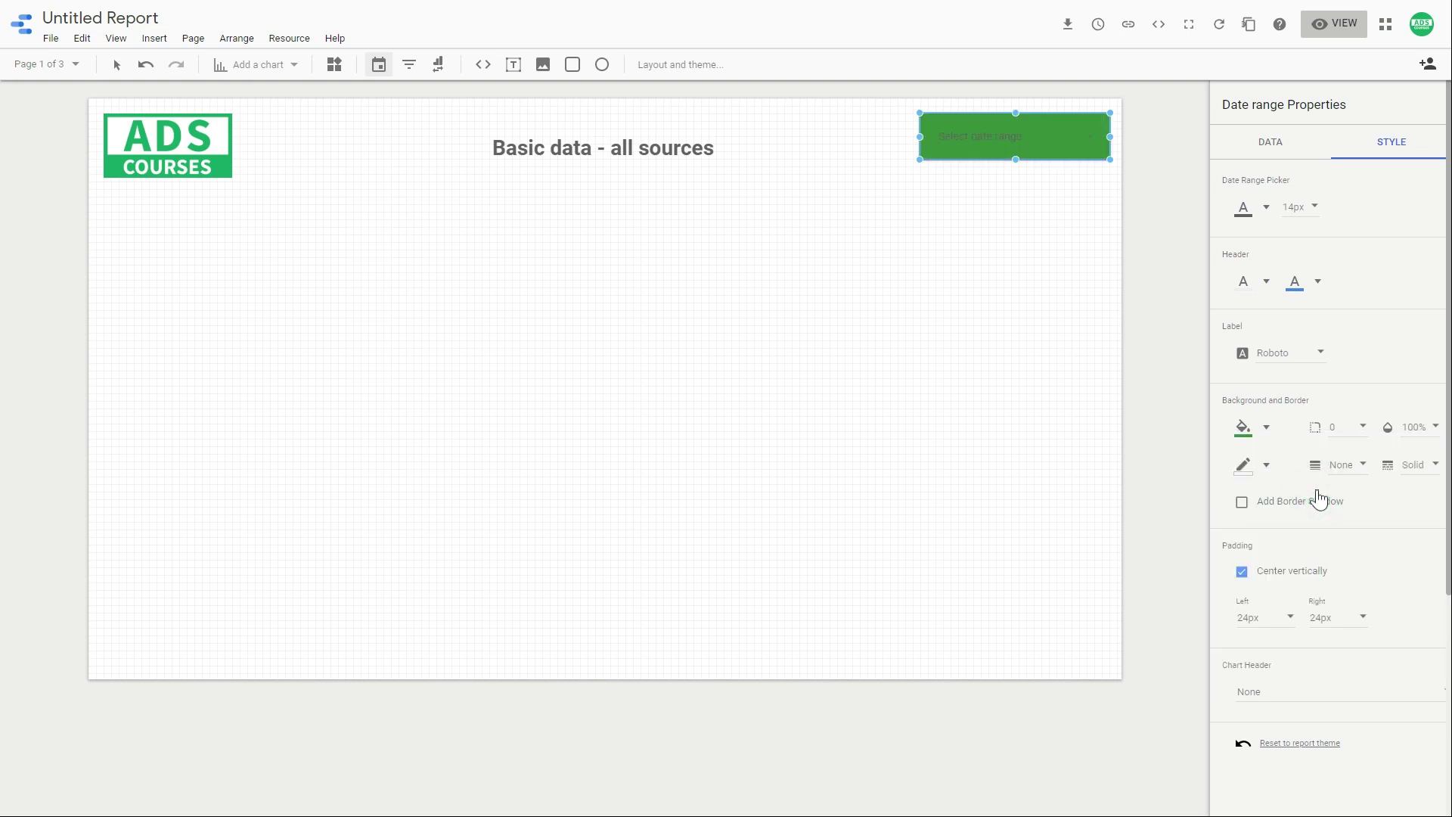
click(1267, 208)
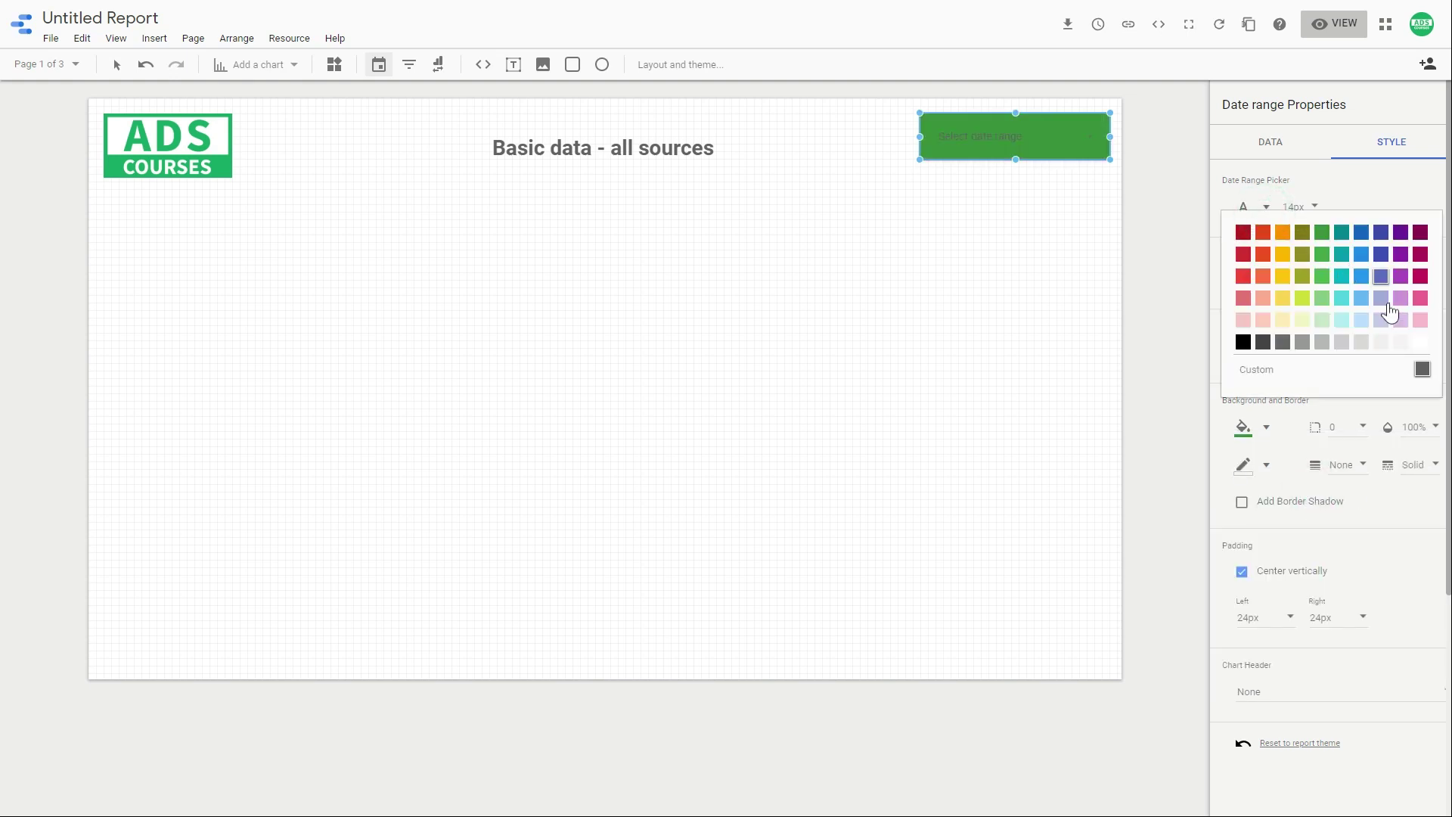
click(1413, 340)
click(1308, 209)
click(1316, 243)
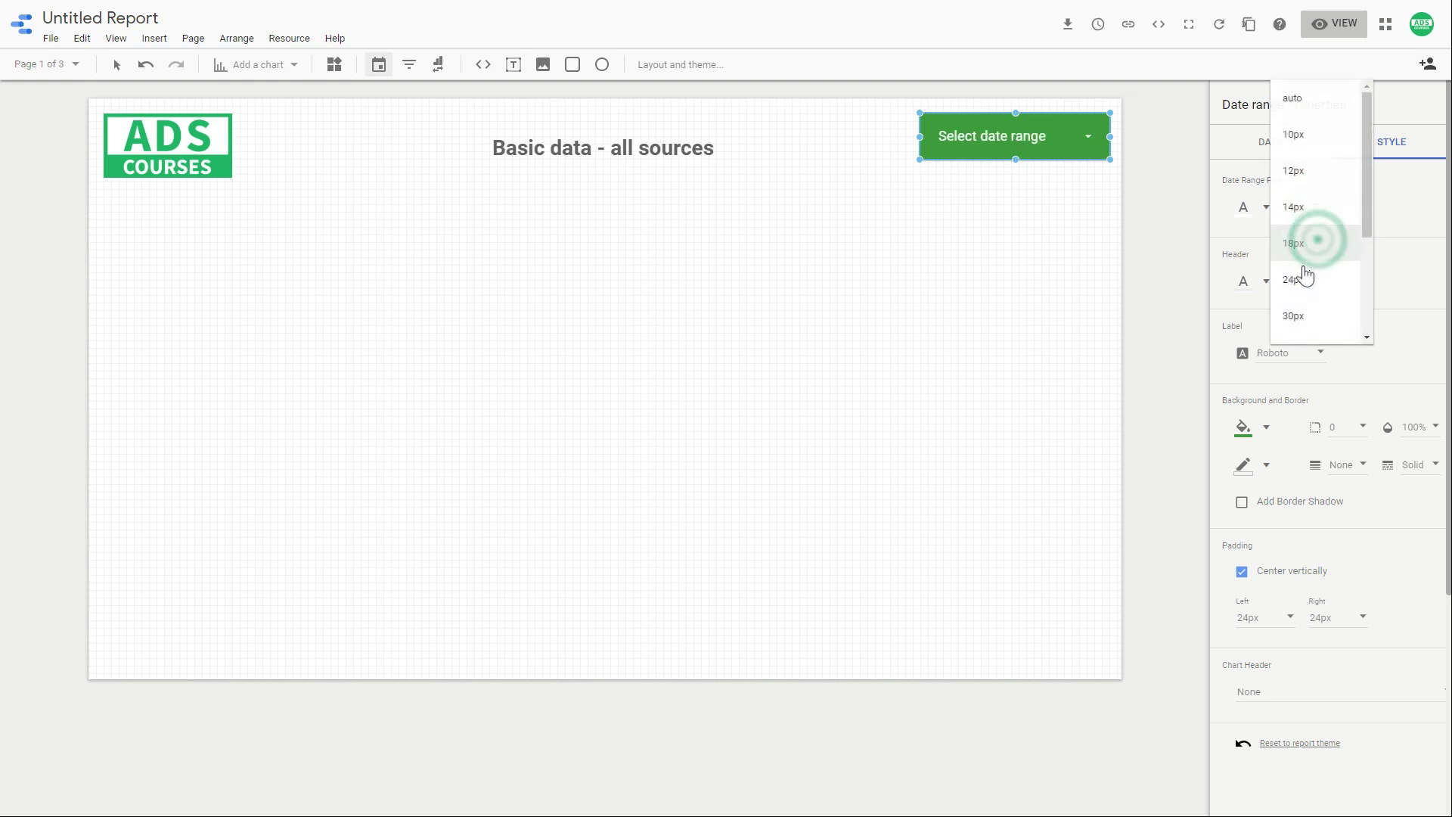
- Give the date range control a white border of weight 2 with a border shadow
click(1268, 466)
click(1419, 635)
click(1341, 464)
click(1349, 498)
click(1259, 499)
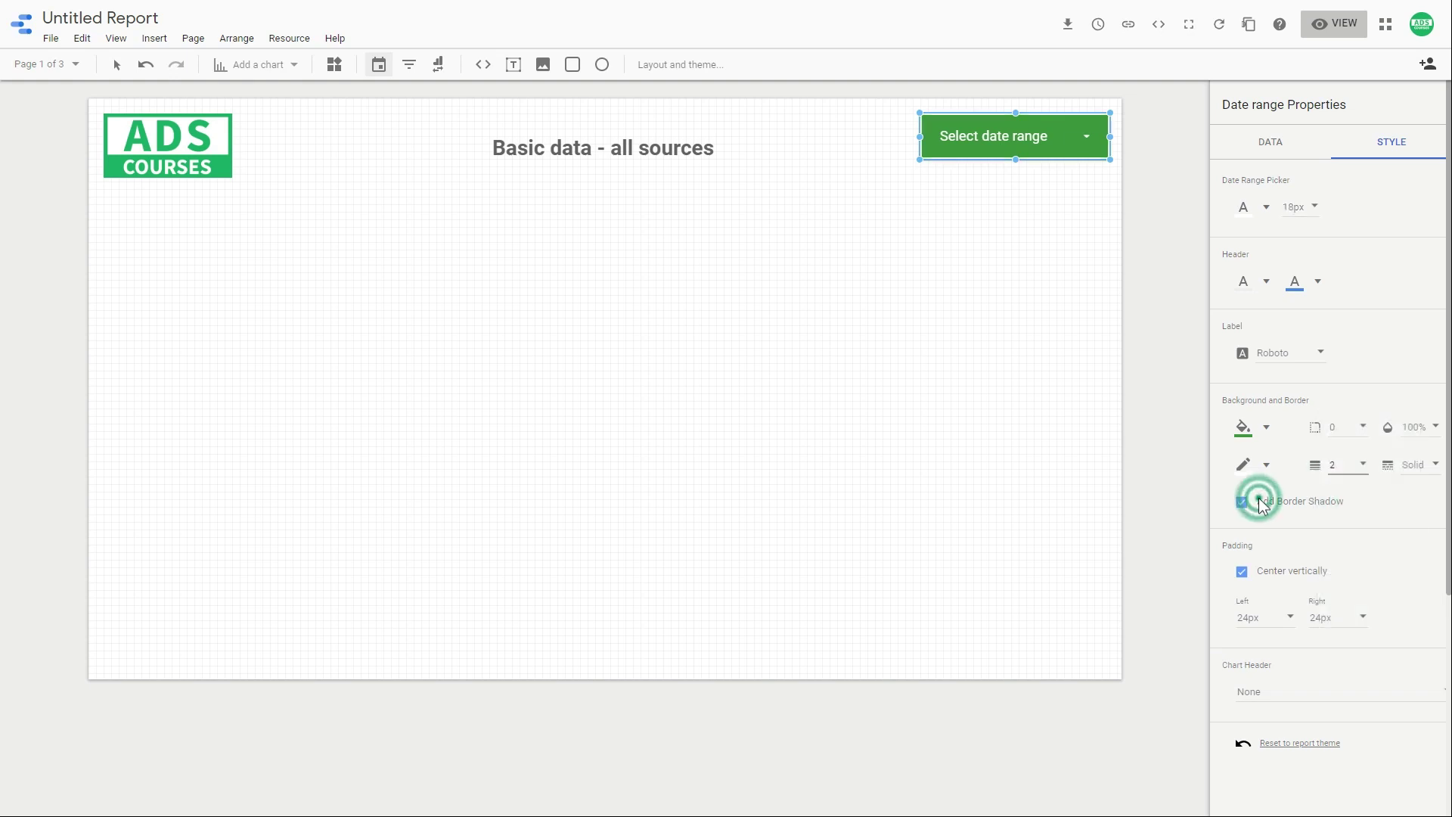
click(1057, 429)
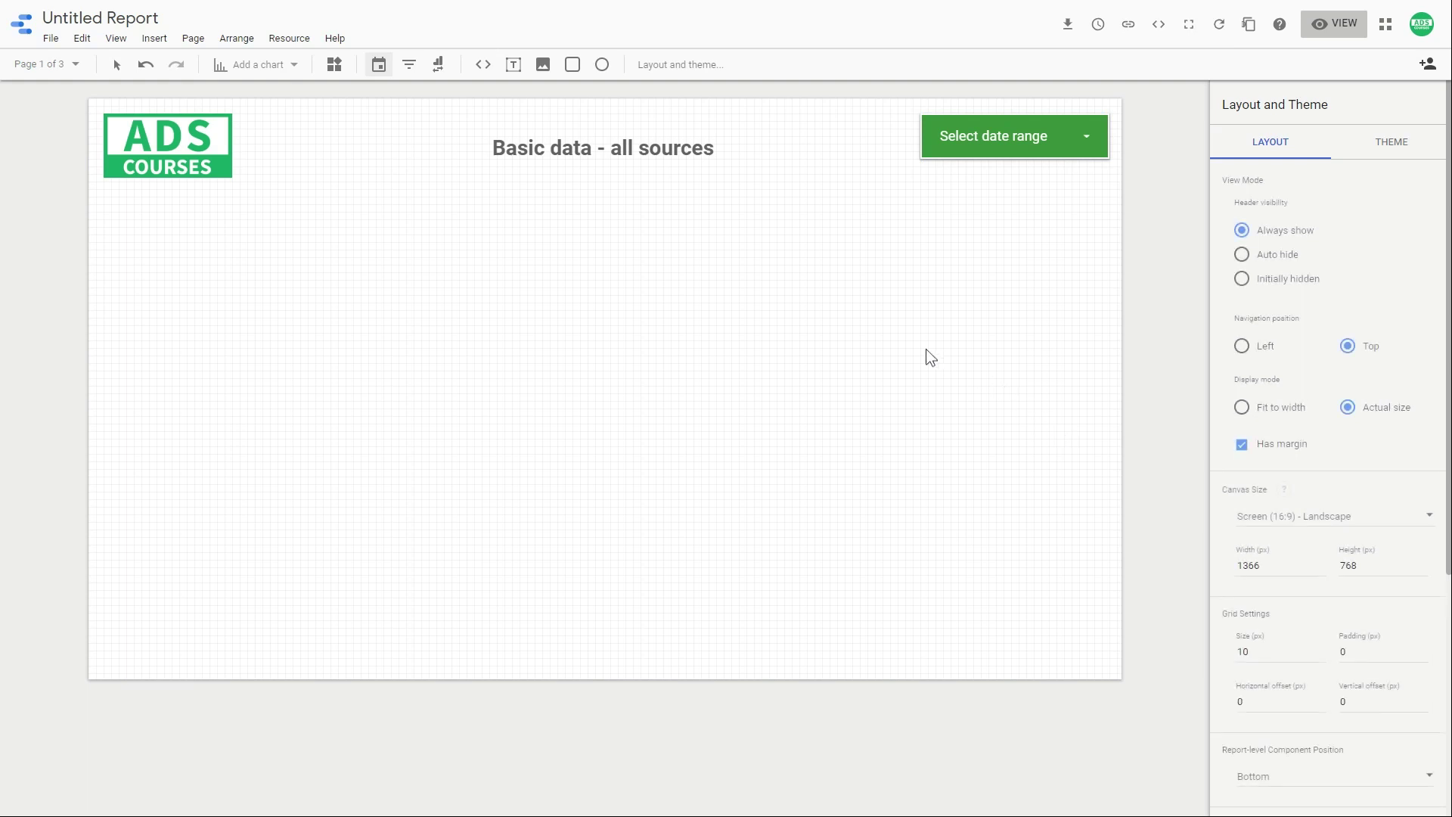
- Examine the default date range options of the green date range control without changing them
click(959, 132)
click(1301, 199)
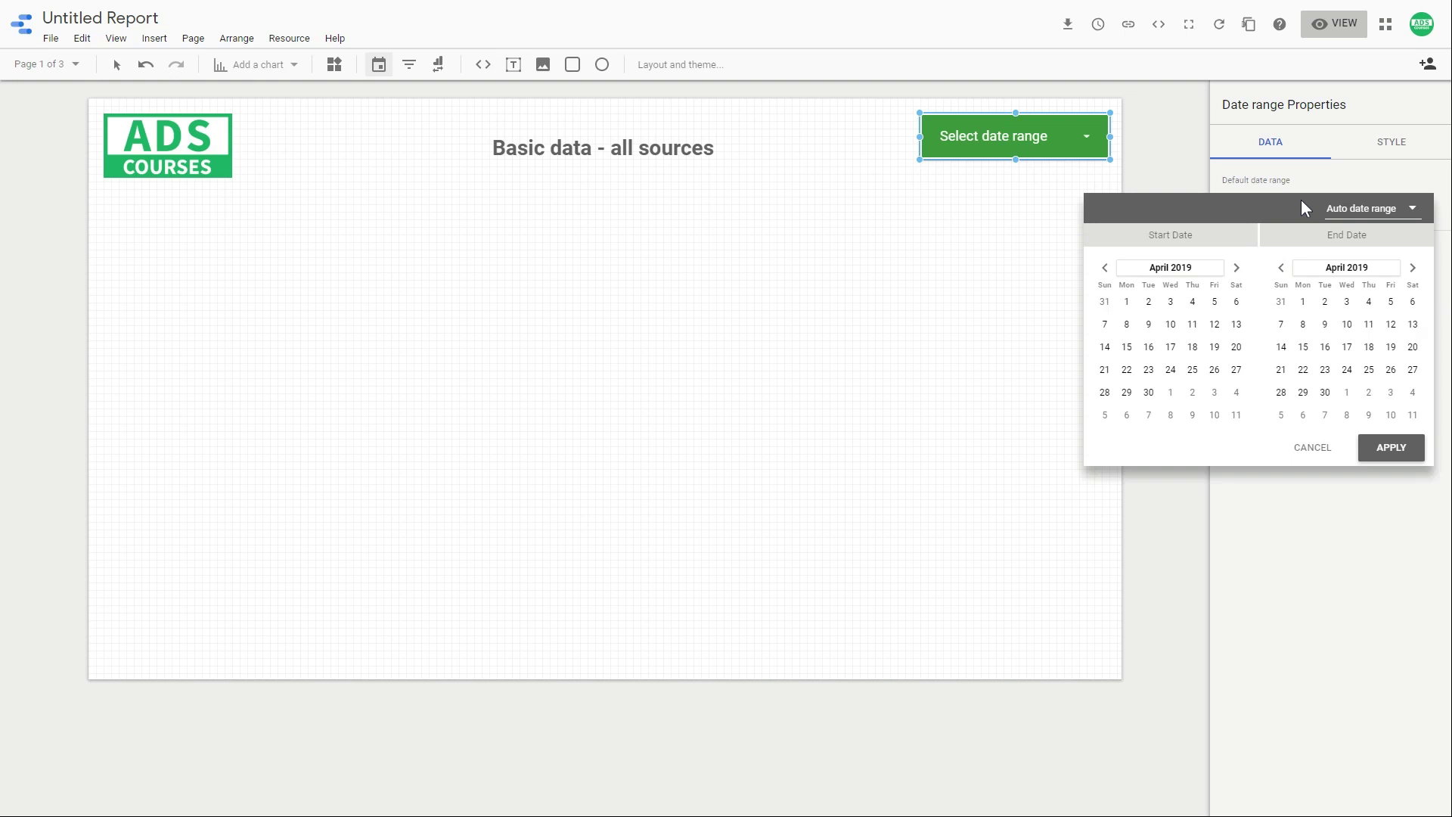
click(773, 222)
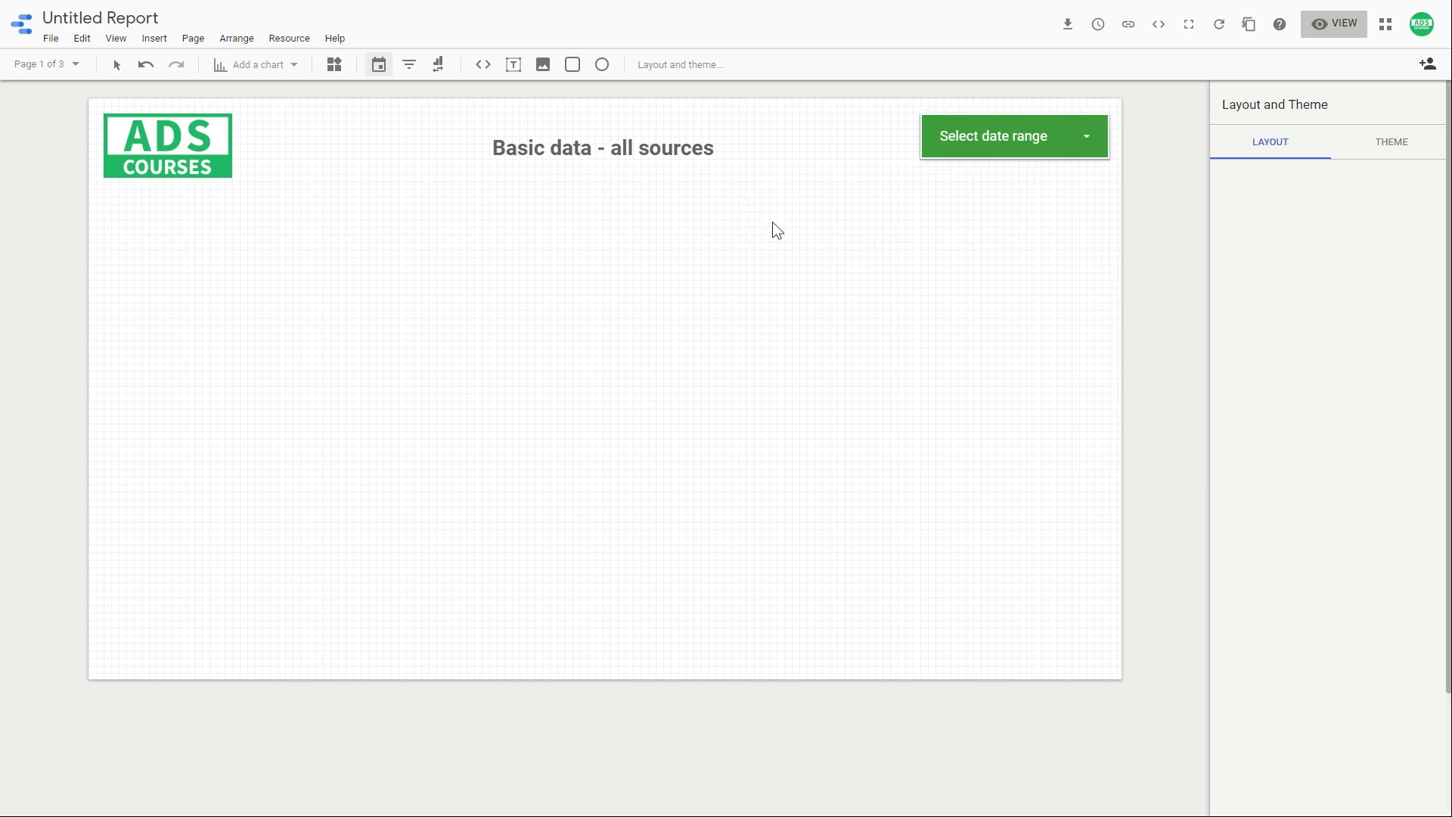
- Set Demo report as the data source in the report settings, keeping the Auto default date range
right_click(773, 221)
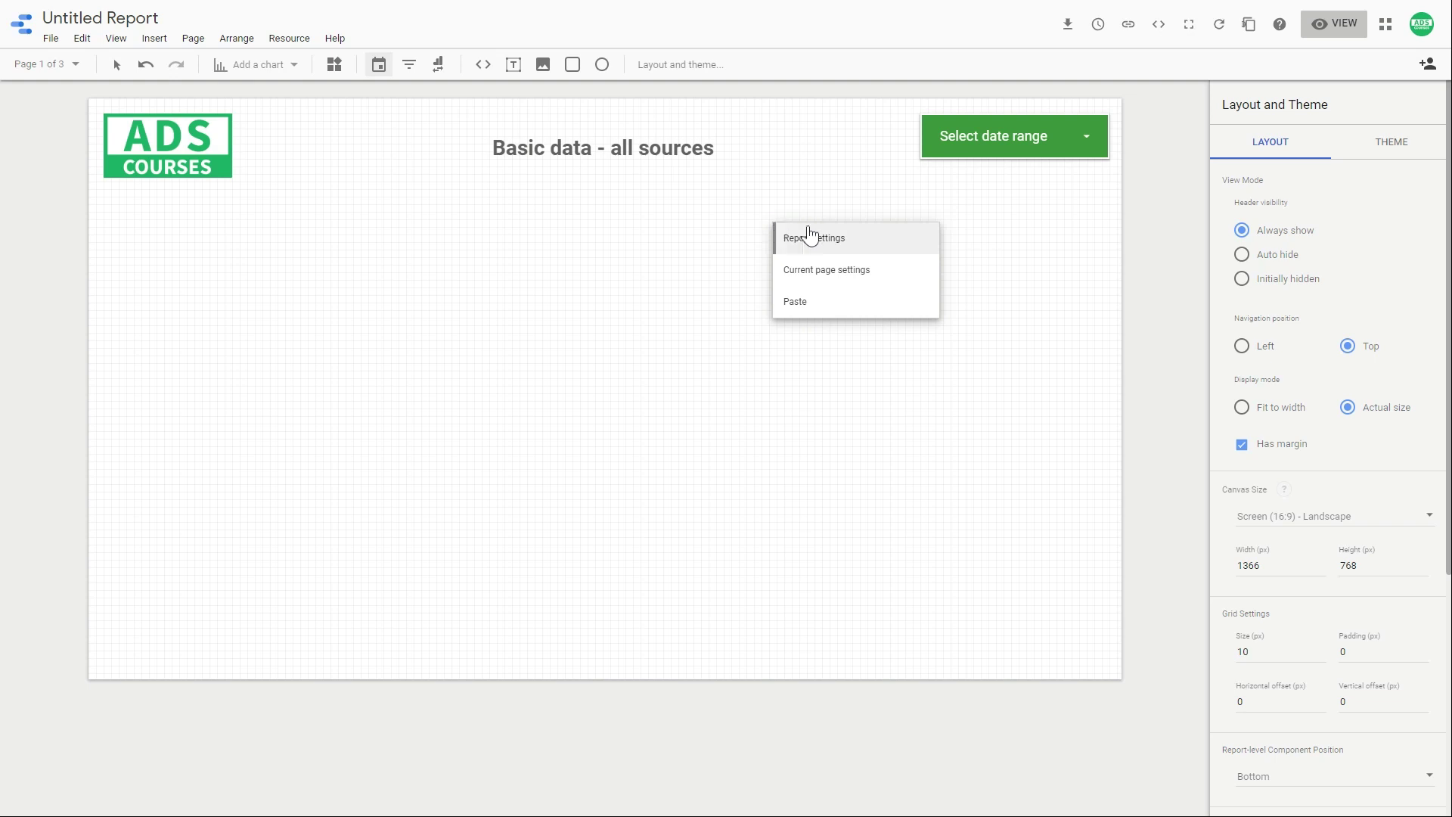
click(865, 246)
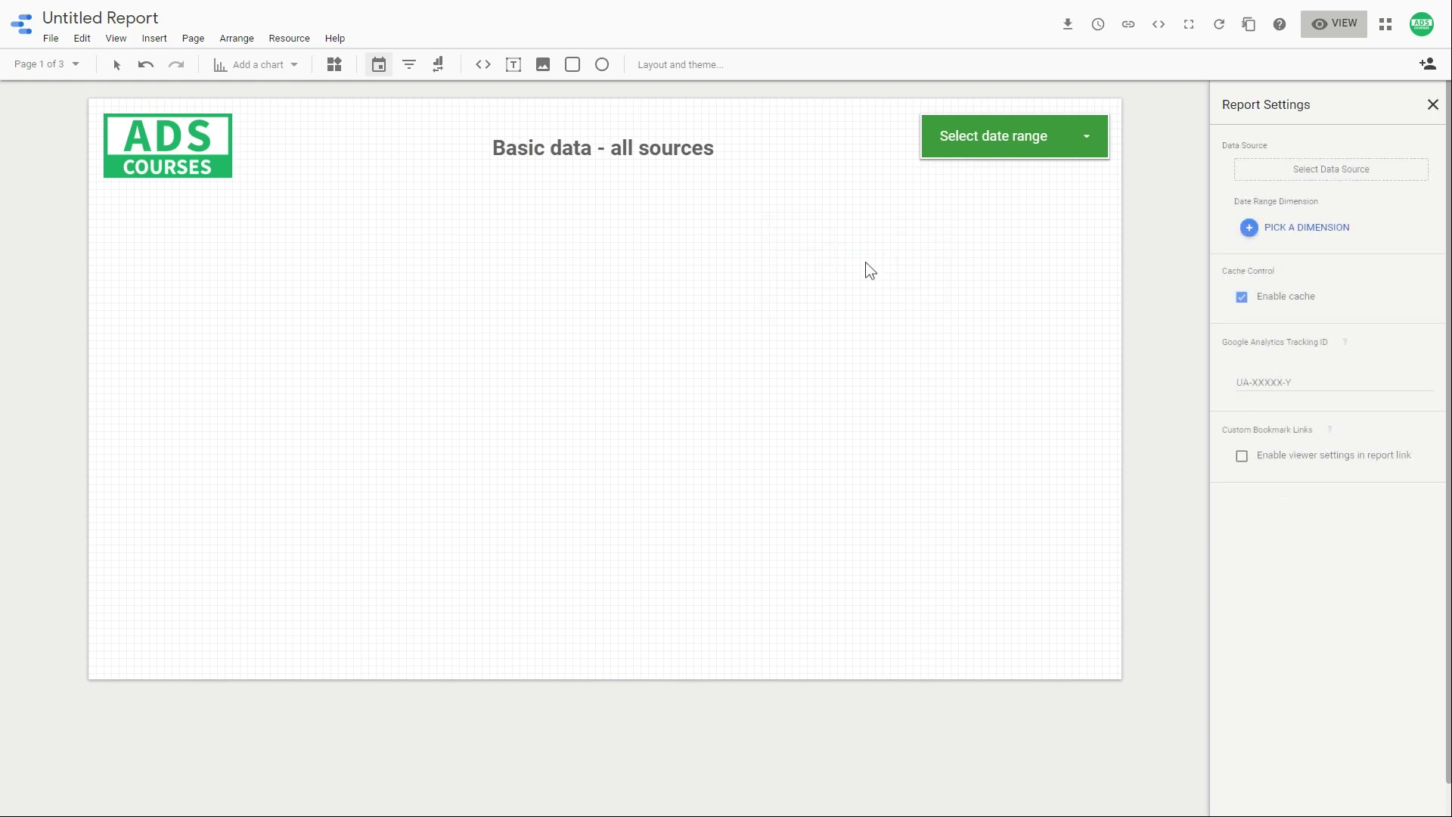
click(1300, 178)
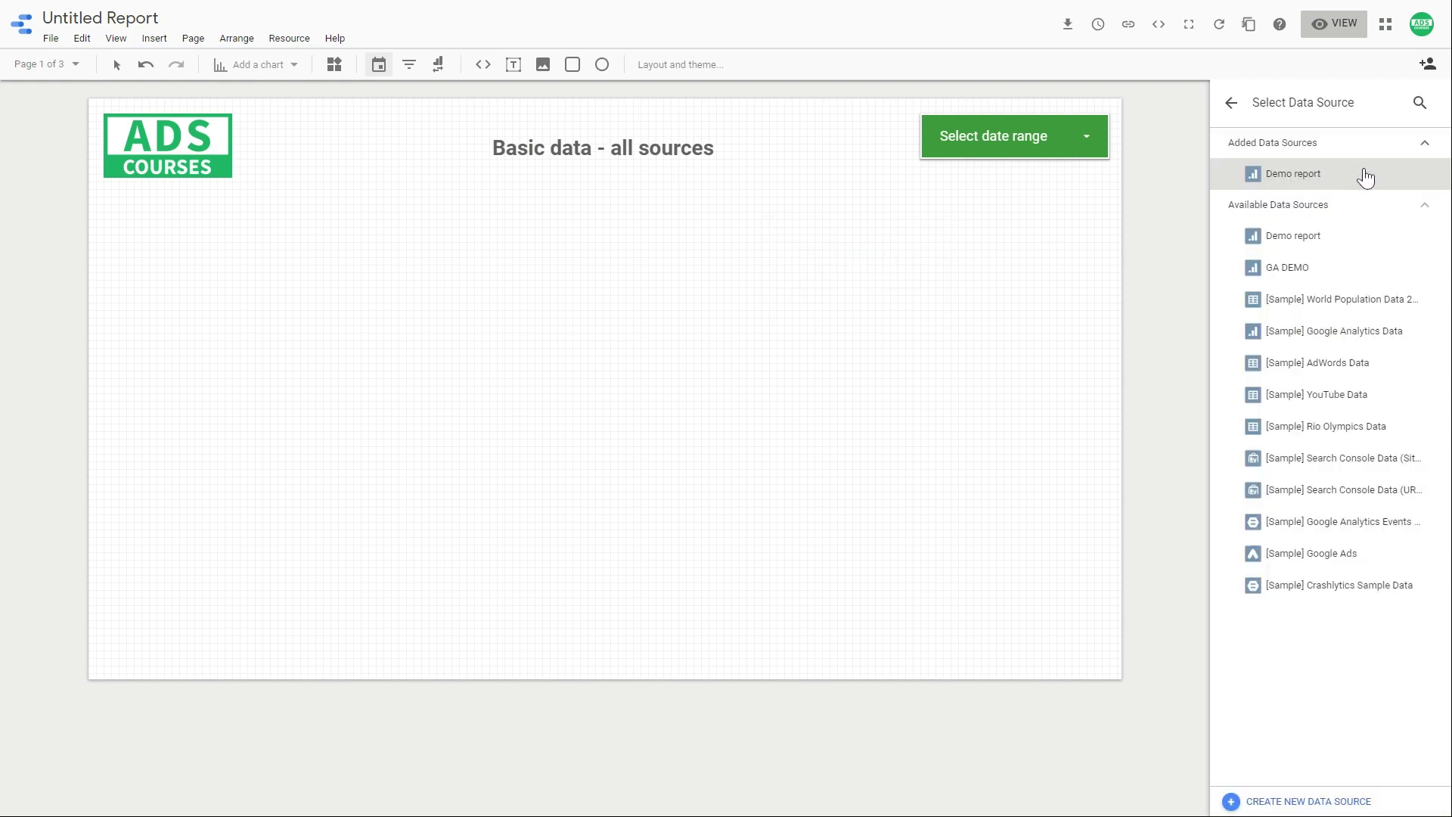
click(1369, 176)
click(1230, 104)
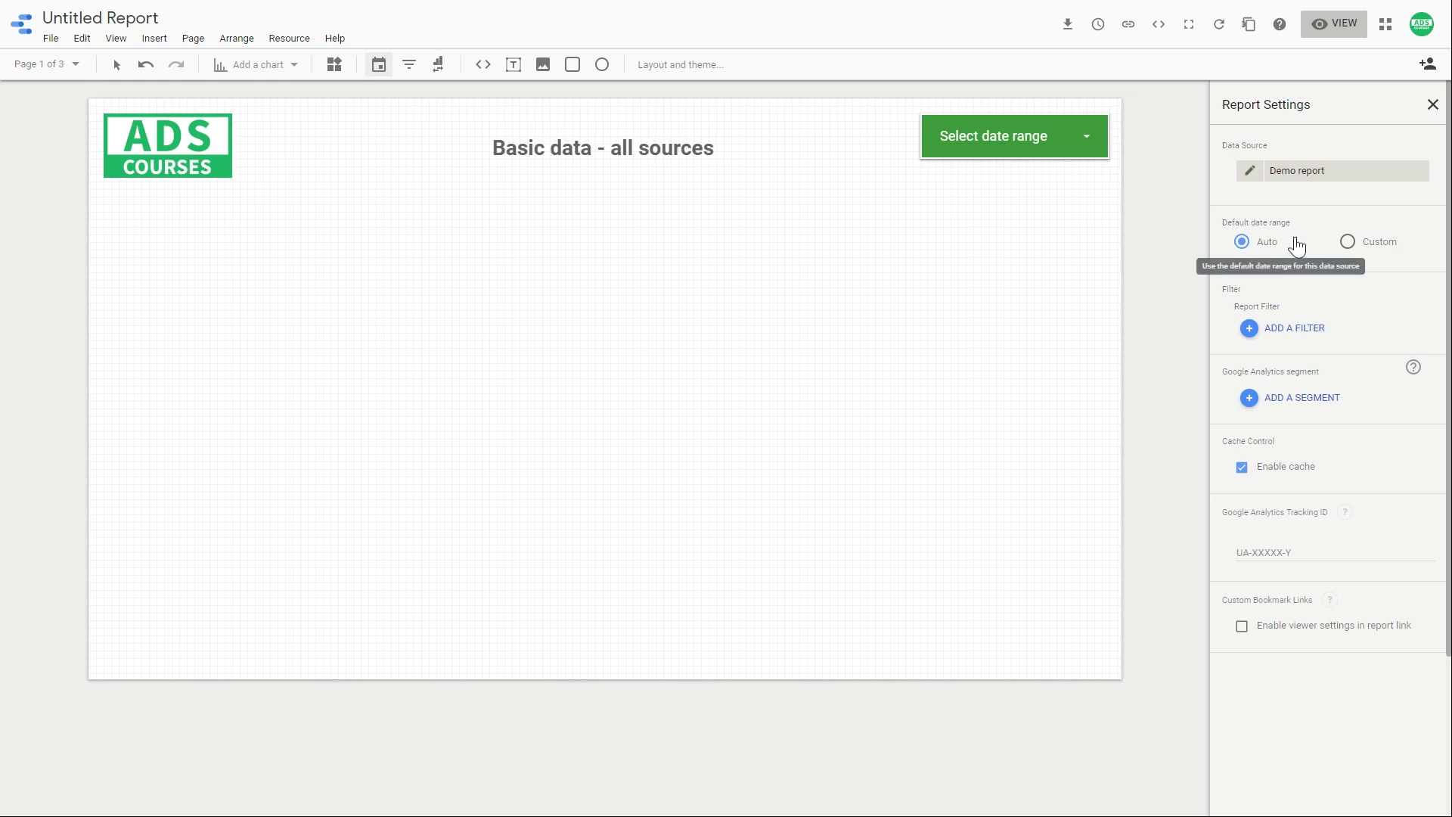
click(1032, 149)
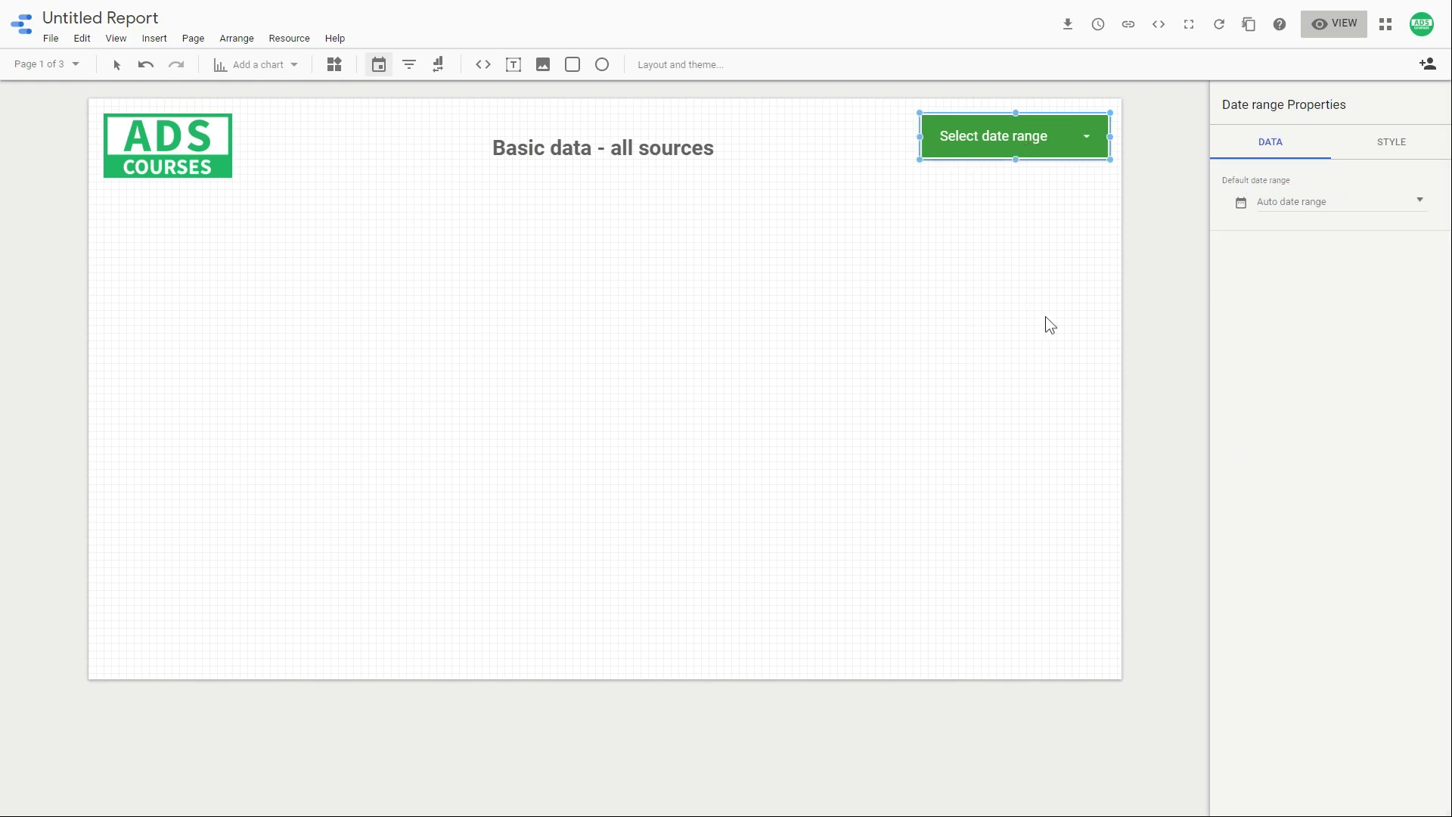
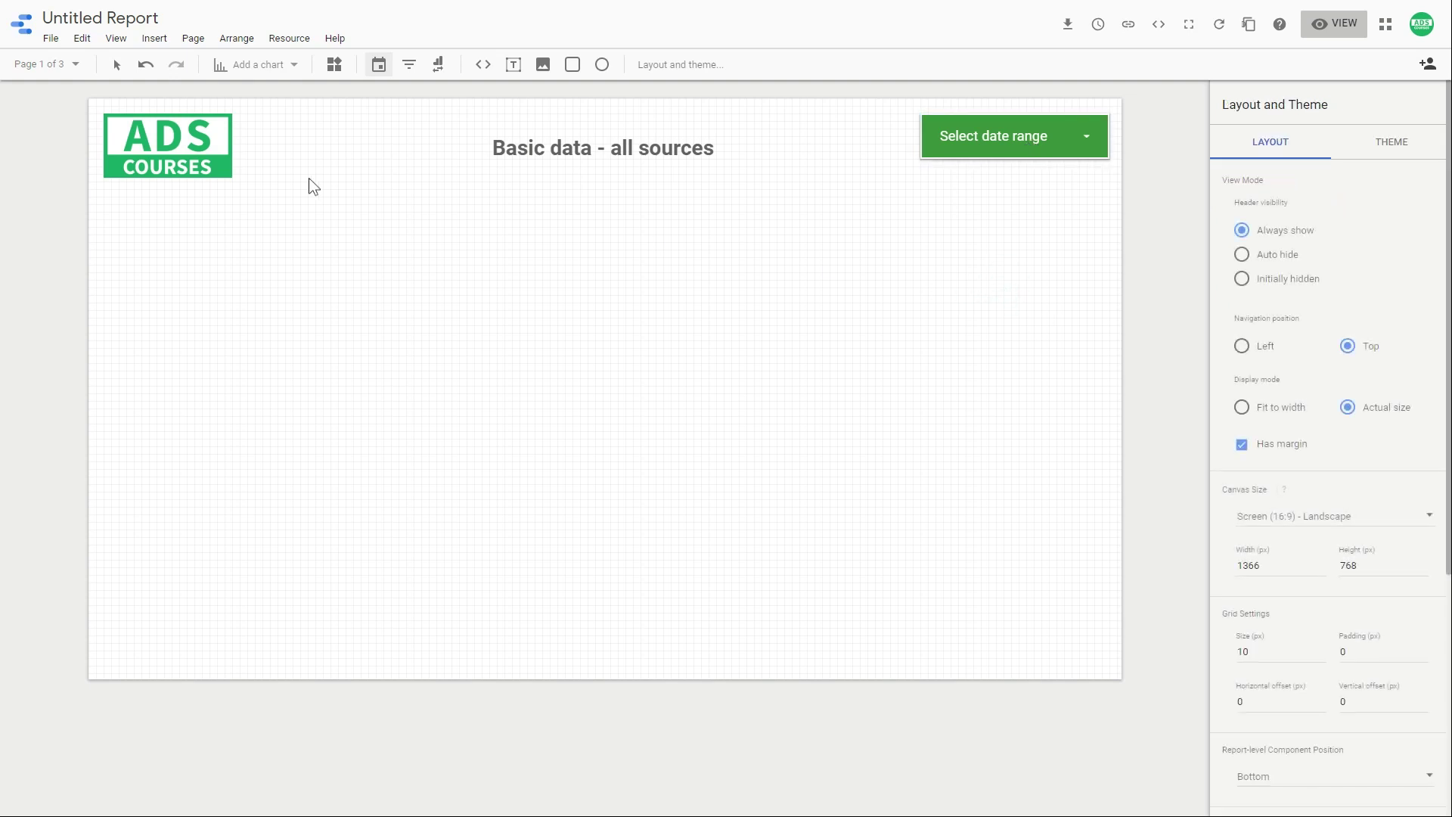
- Add a scorecard below the heading and set its metric to Sessions
click(279, 67)
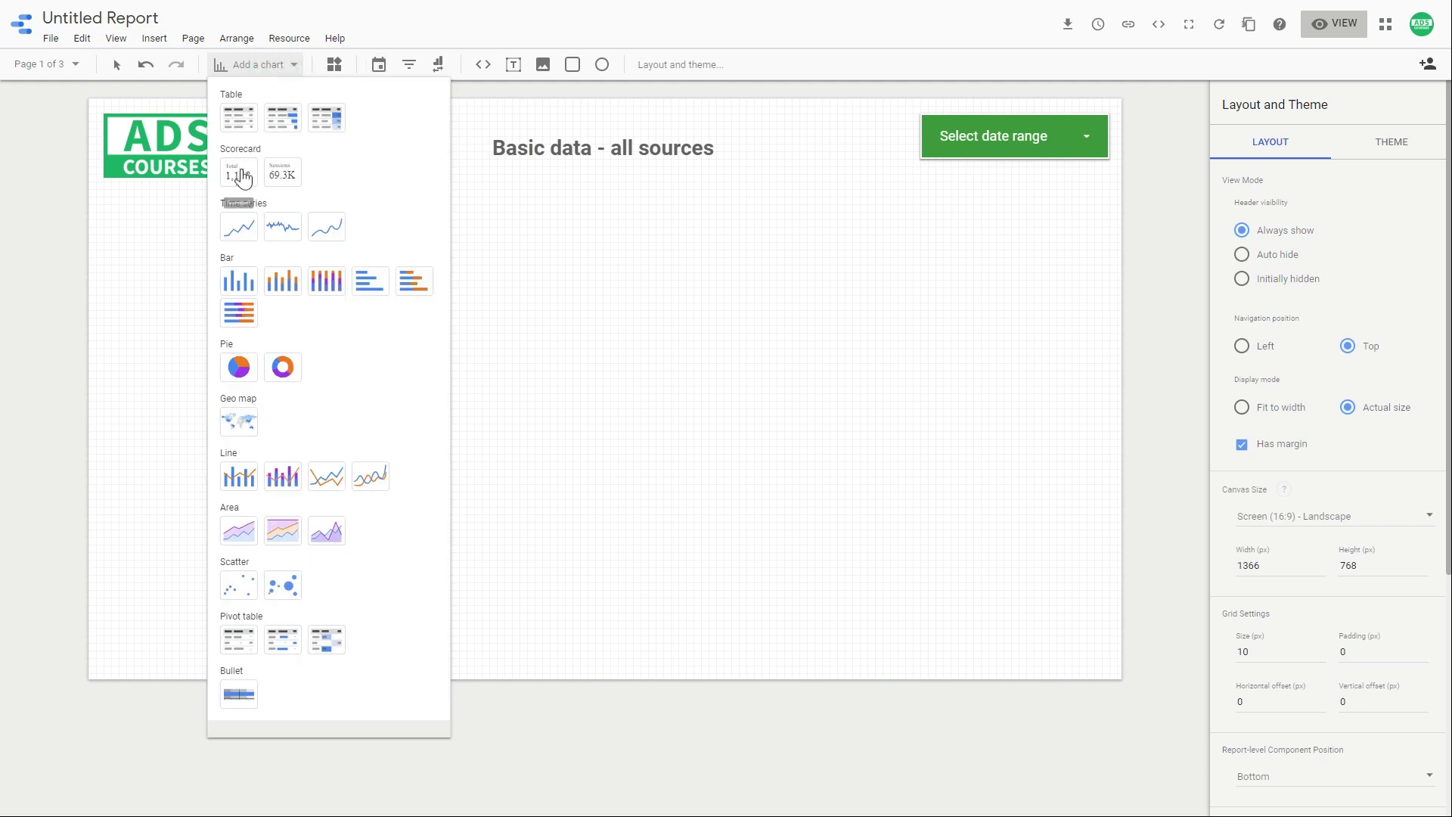
click(242, 177)
click(643, 247)
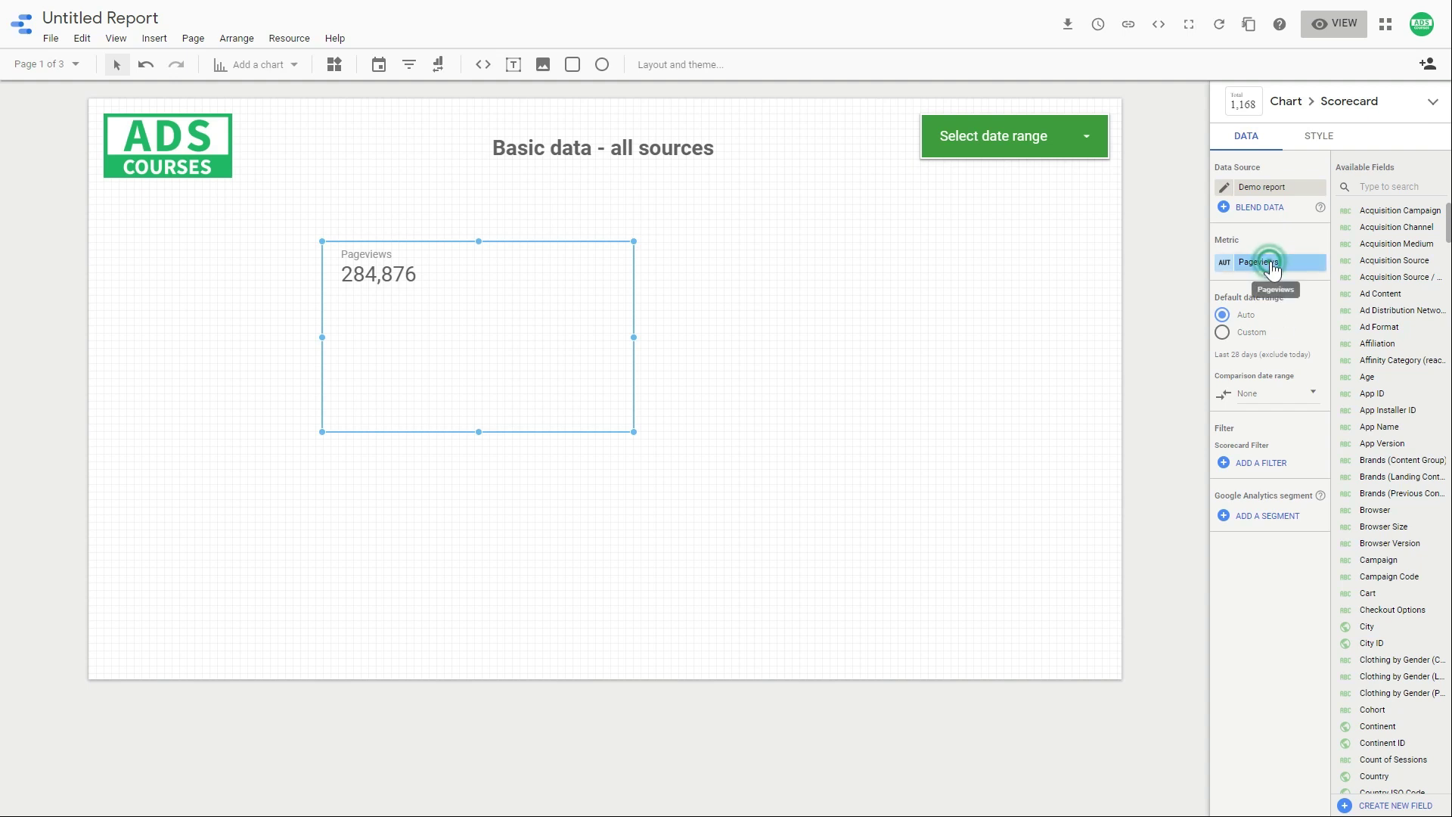
click(1273, 266)
click(1258, 271)
text(sessions)
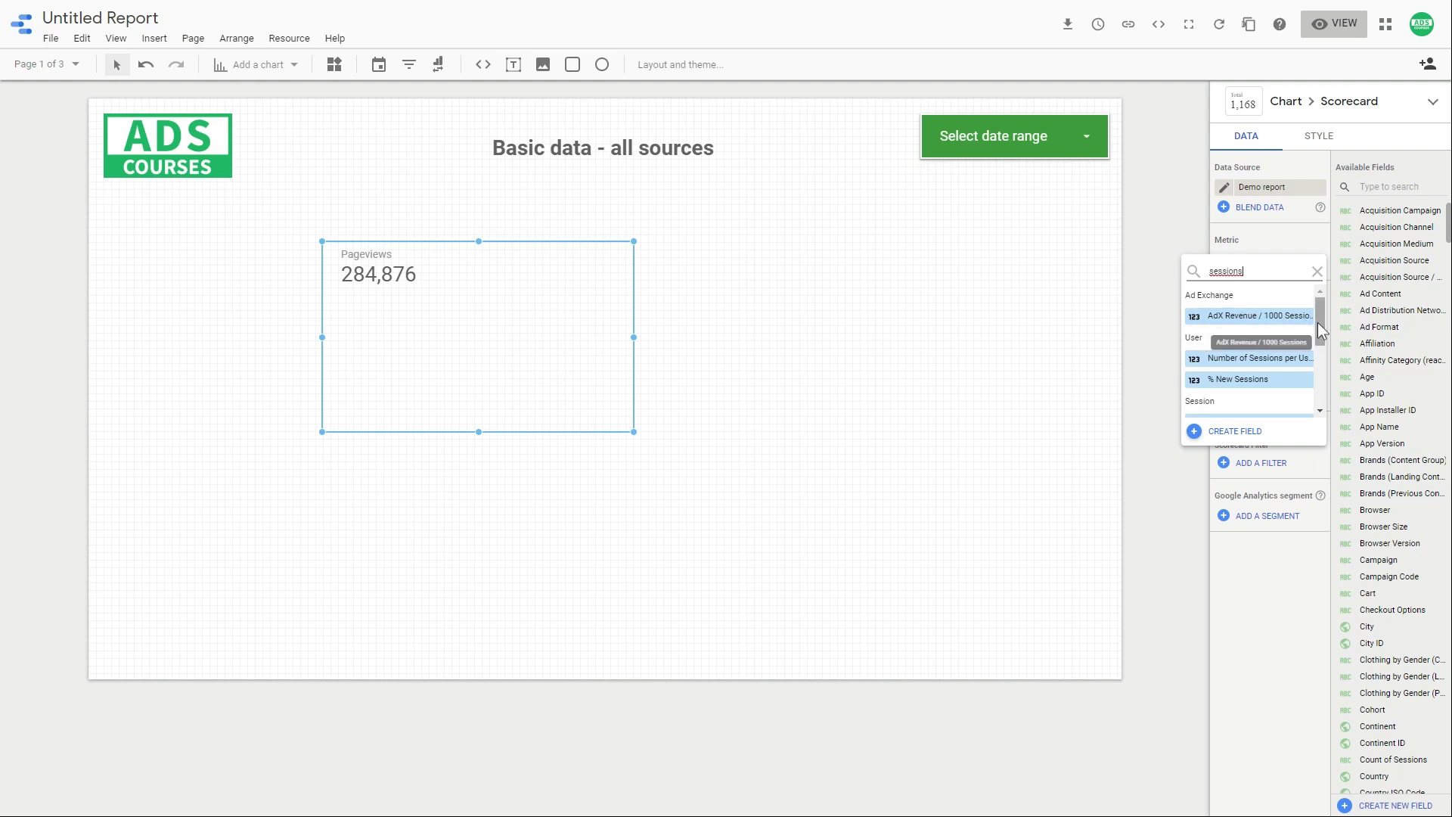
scroll(1318, 326, down, 2)
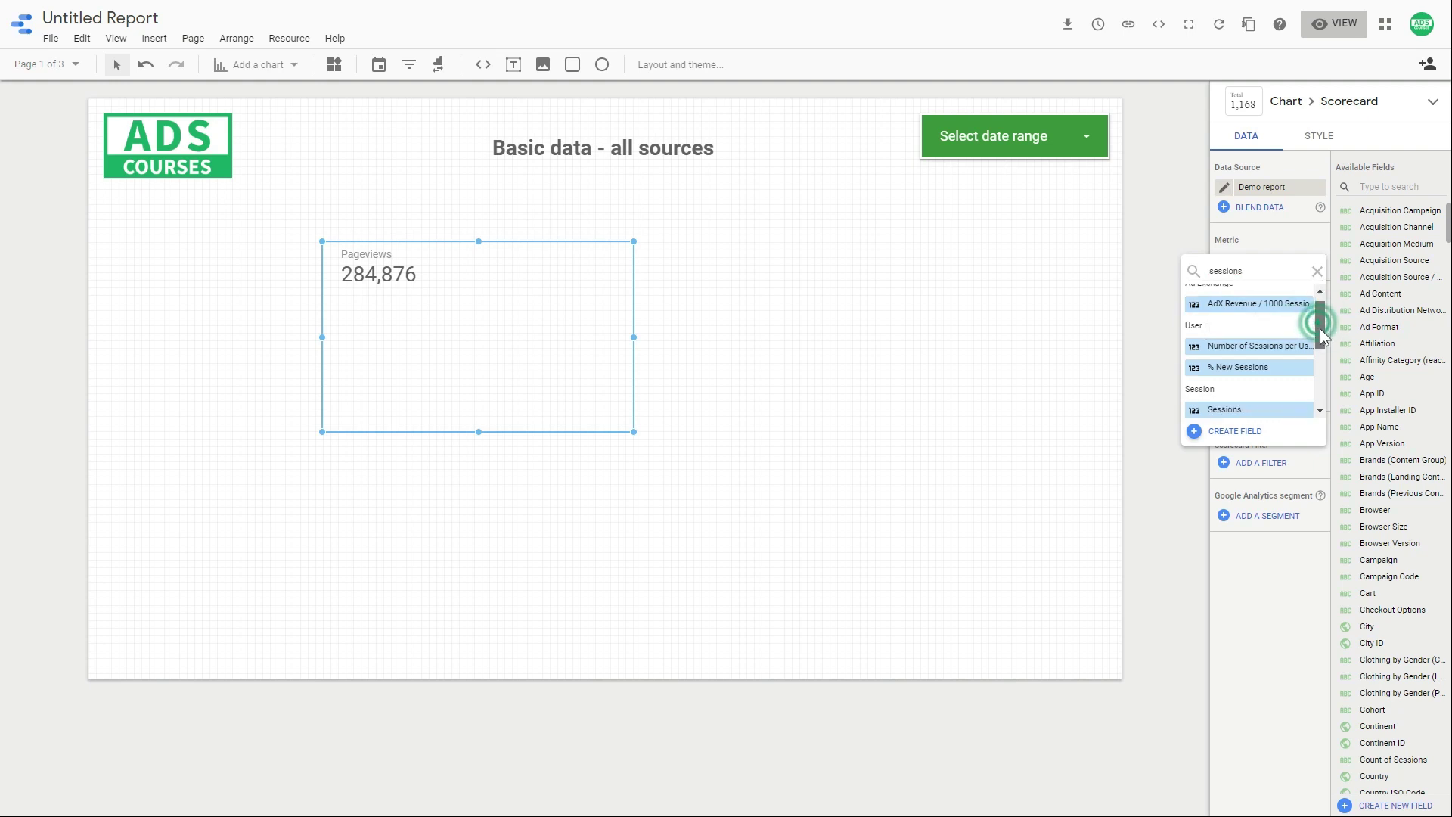
click(1286, 360)
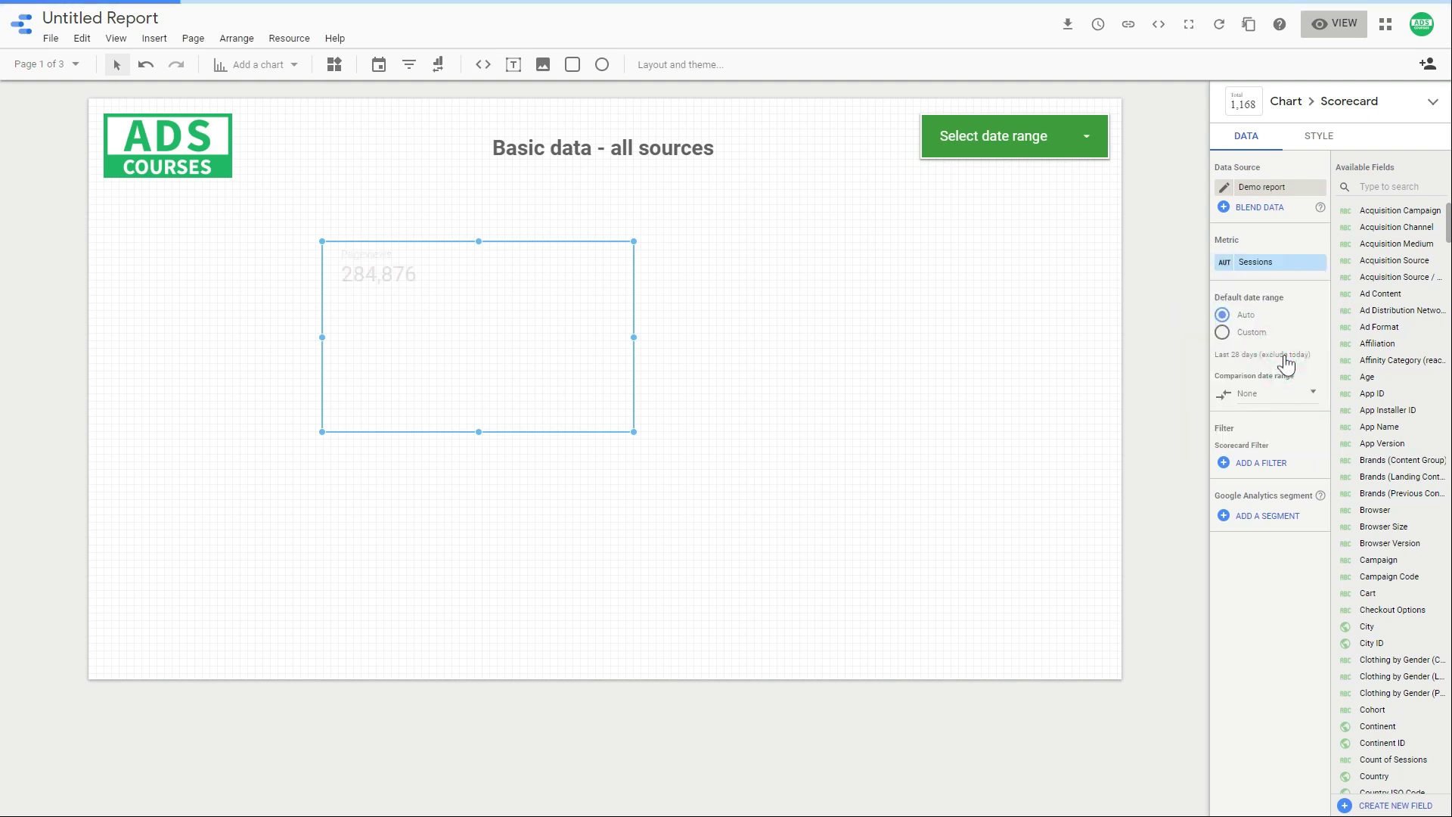
- Set the Sessions scorecard's comparison date range to Previous year
click(1259, 390)
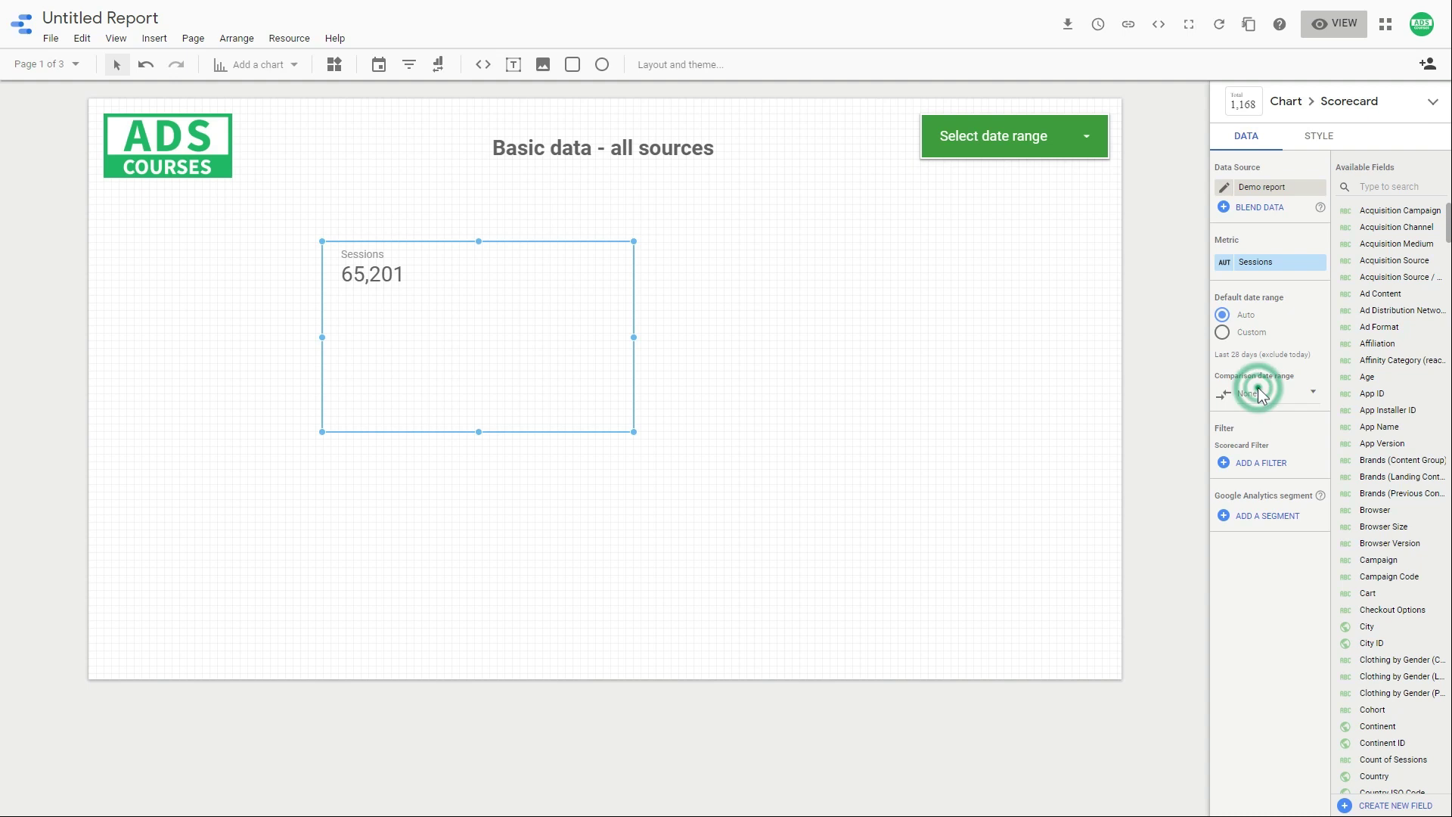
click(1298, 401)
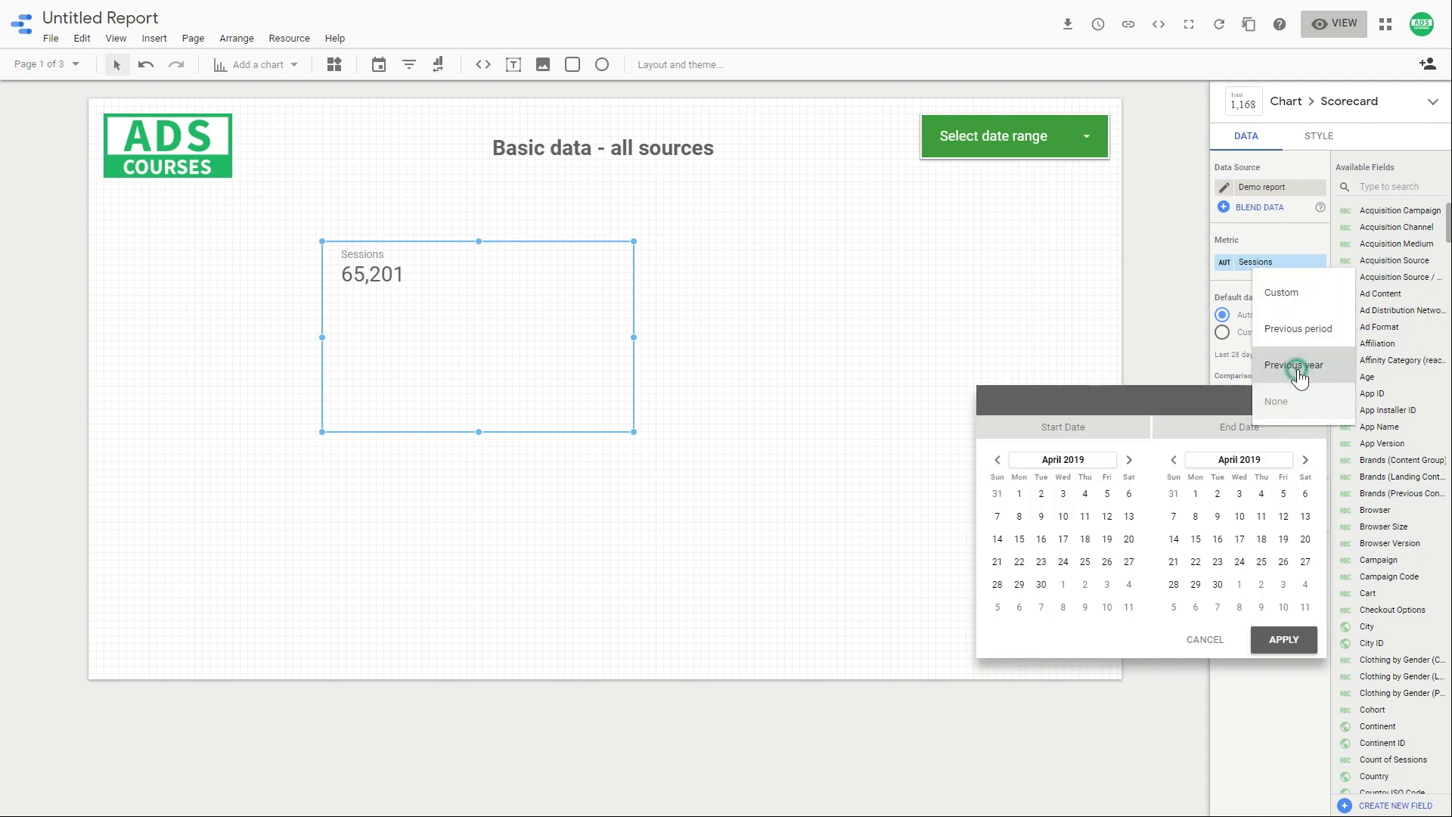
click(1295, 378)
click(1284, 639)
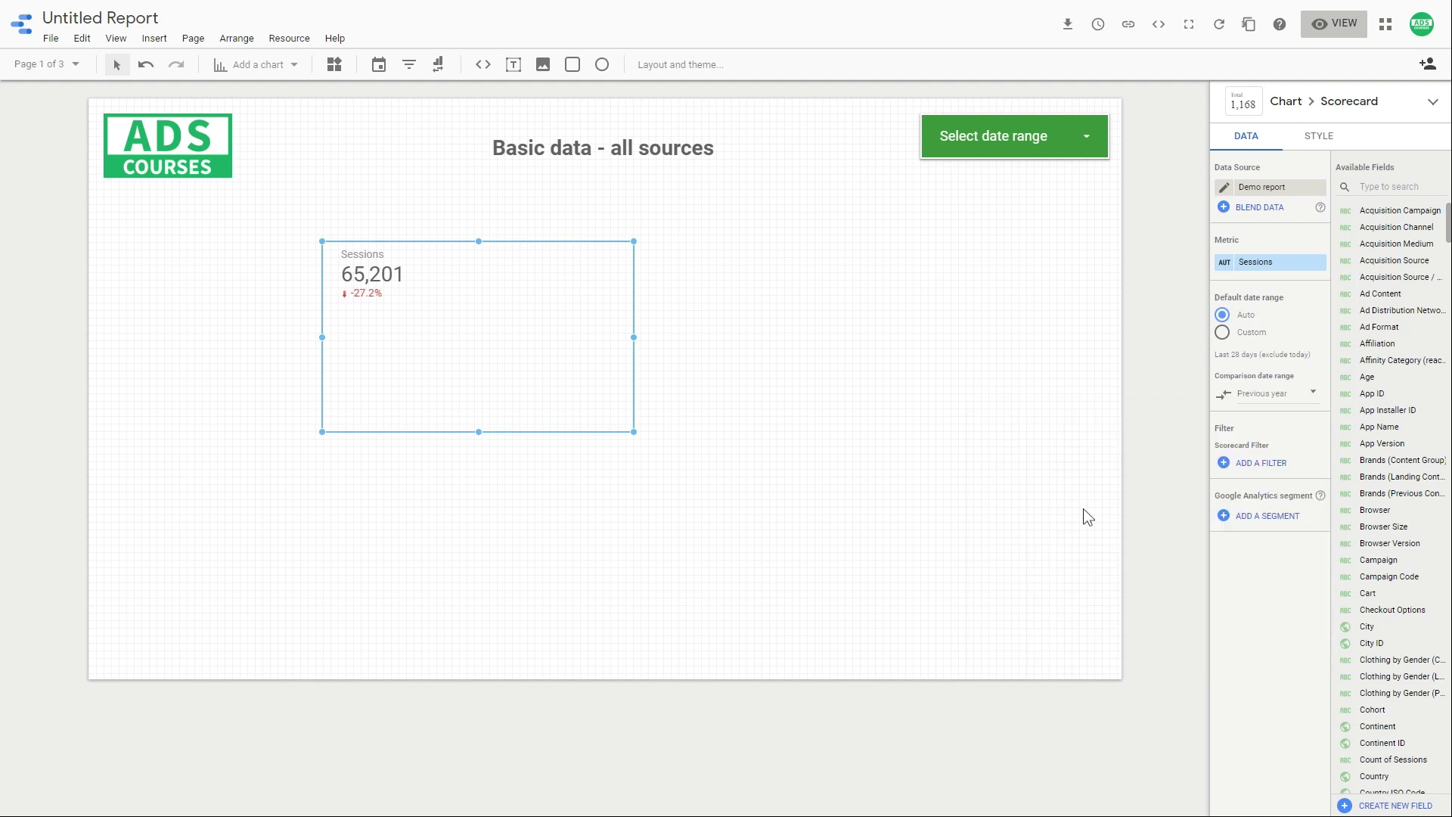
- Style the Sessions scorecard with a dark green background and white label text
click(1321, 136)
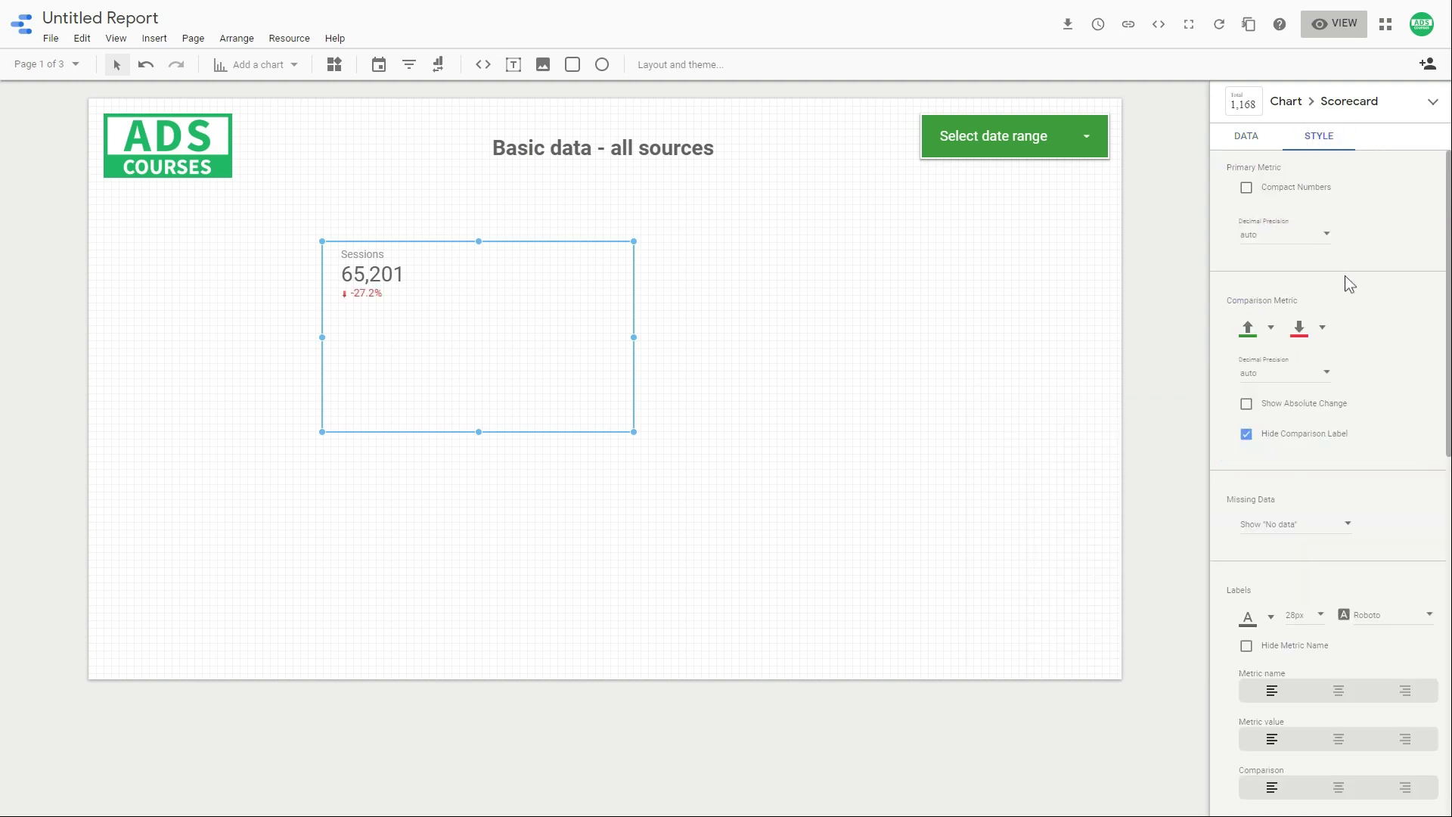
scroll(1264, 484, down, 5)
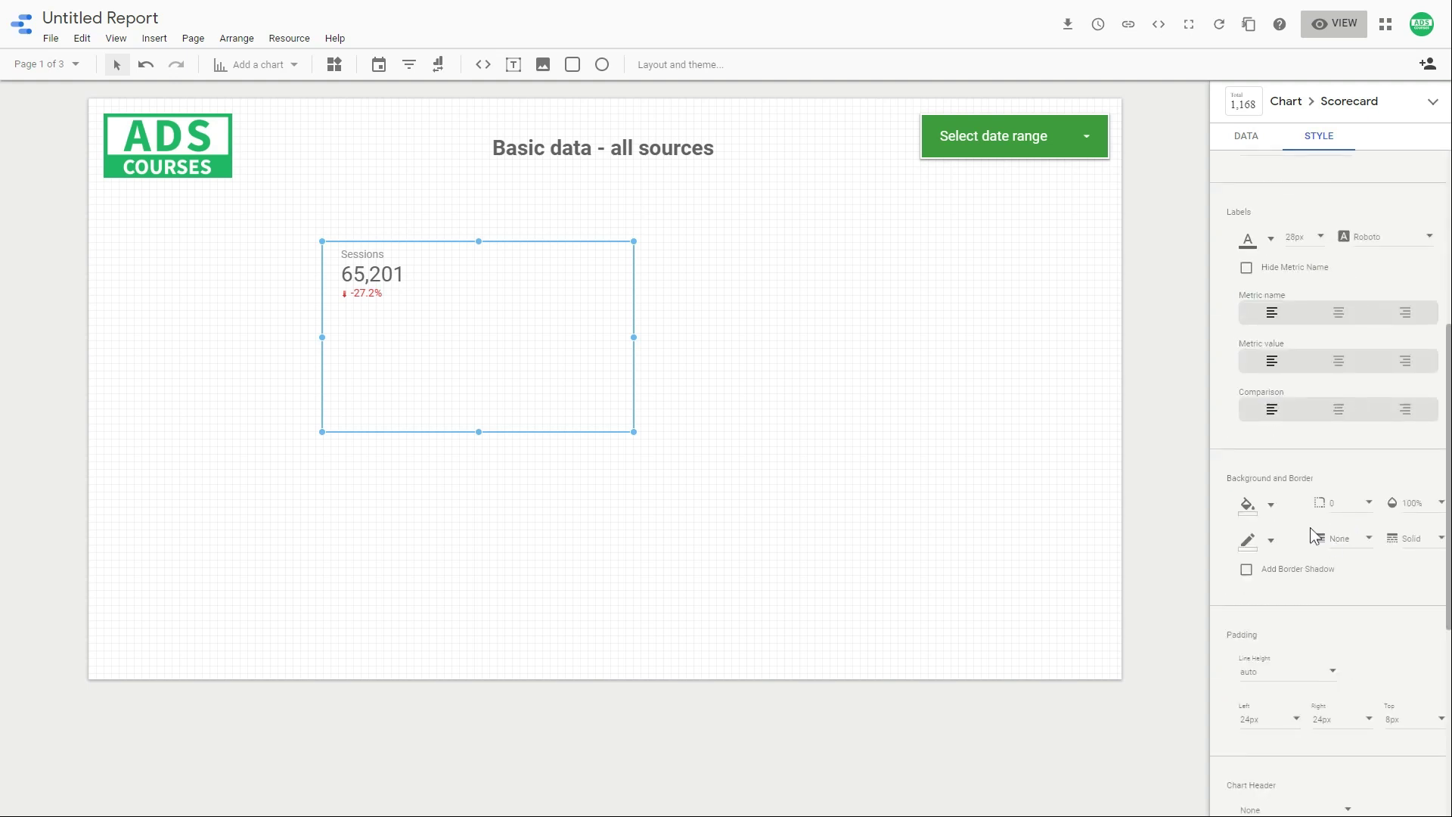
click(1255, 512)
click(1326, 572)
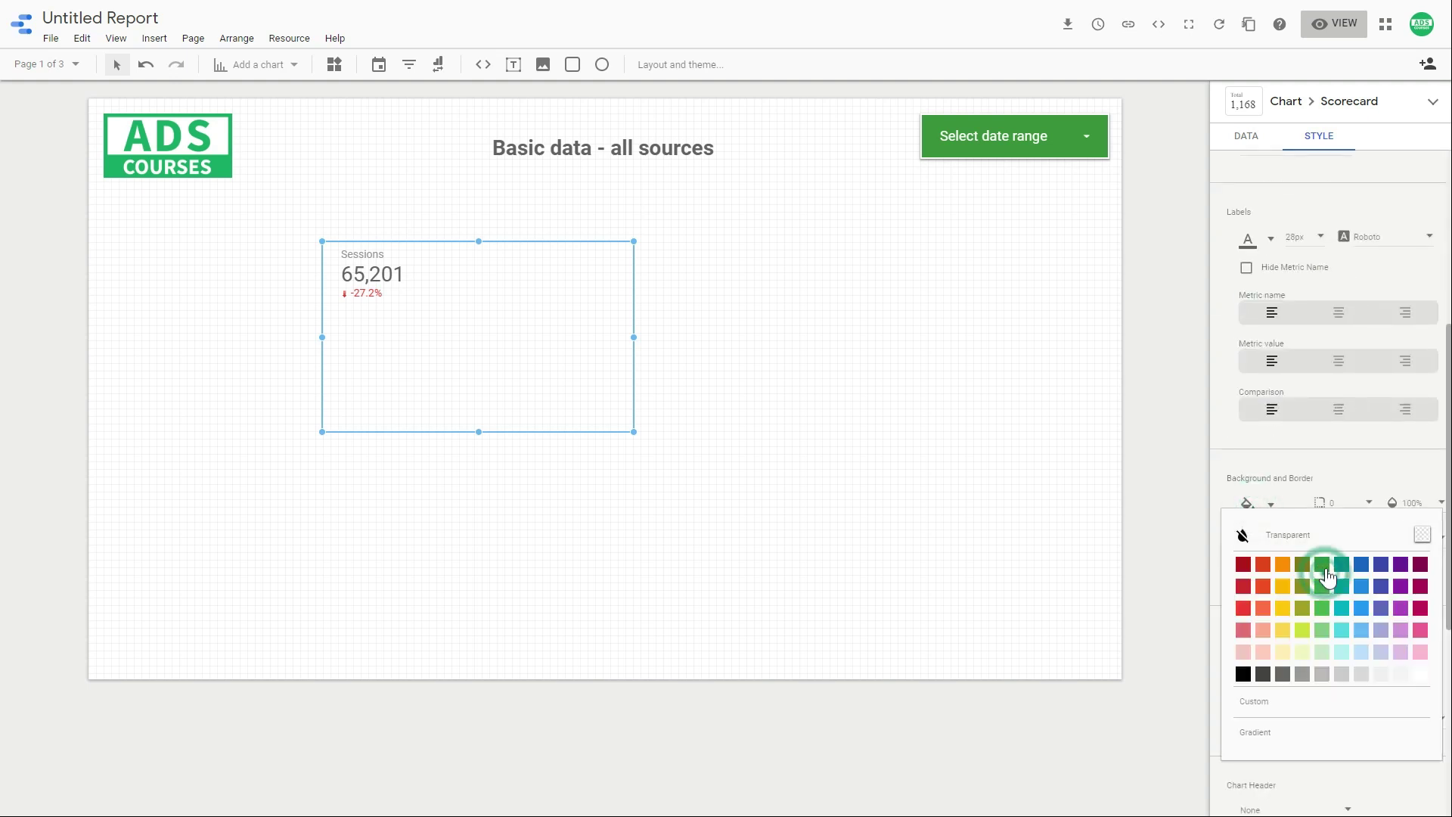
scroll(1312, 559, up, 1)
scroll(1286, 469, up, 3)
click(1248, 469)
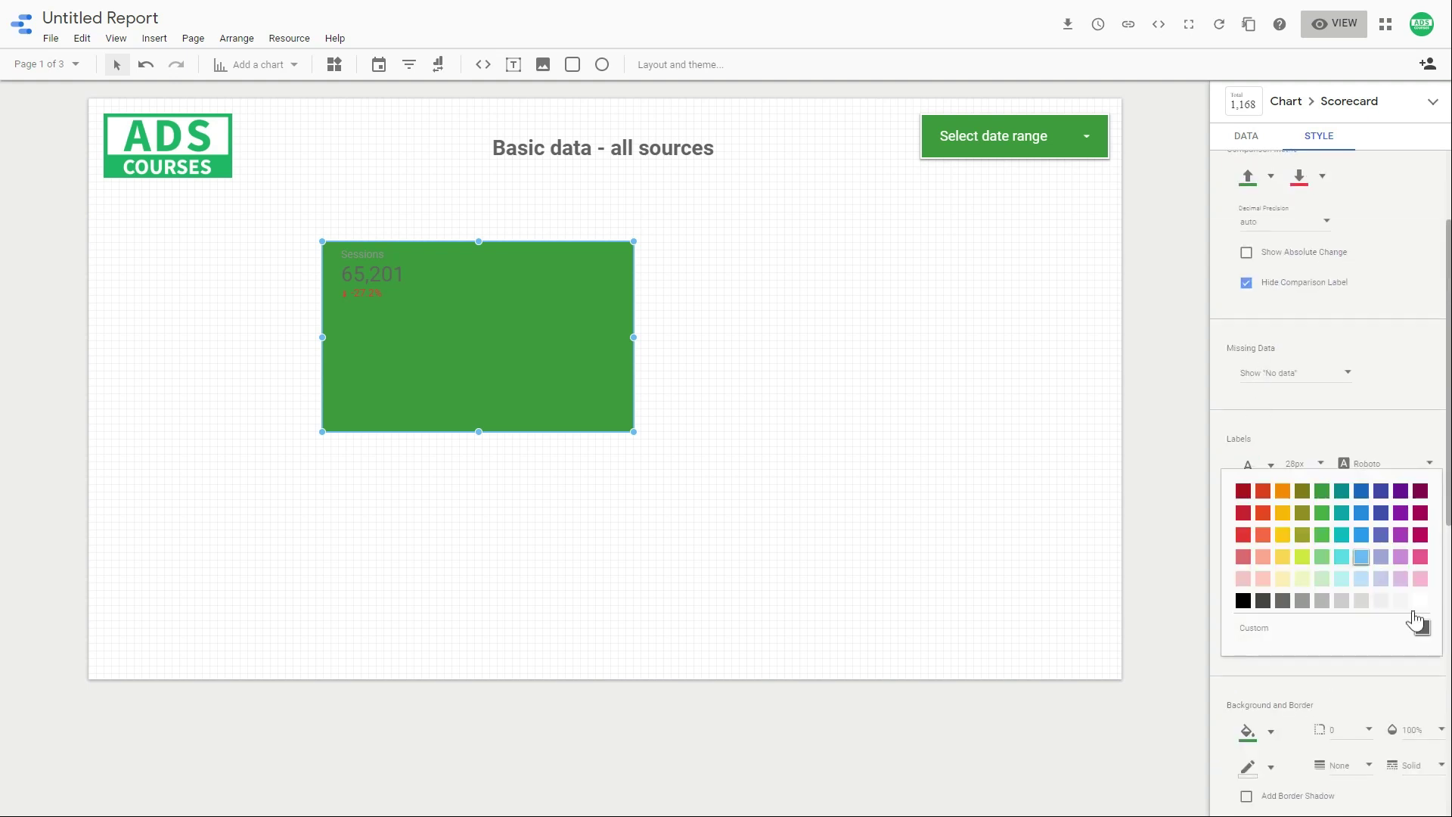
click(1420, 602)
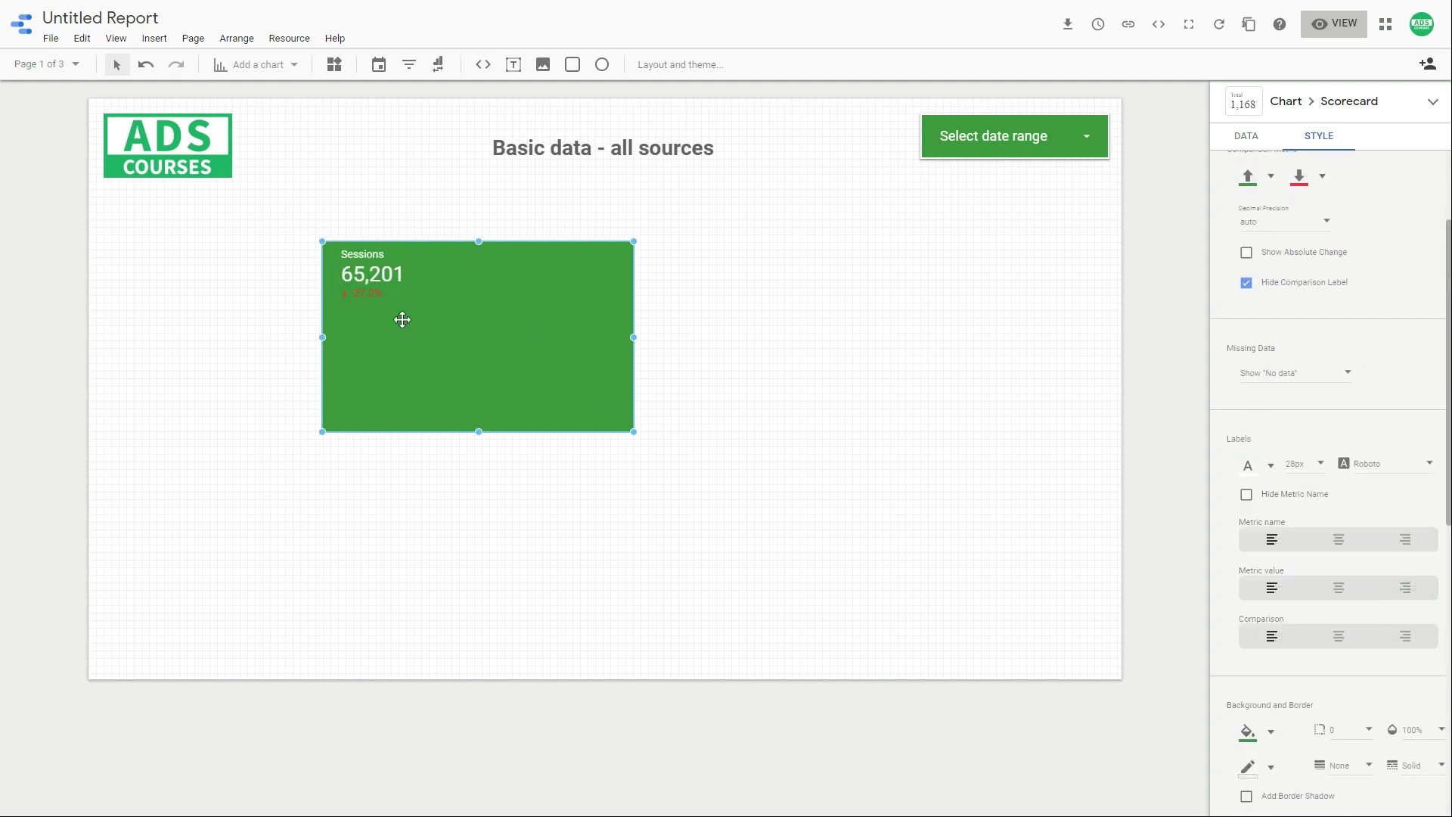
- Set the scorecard's negative change colour to dark red and its positive change colour to white
click(1321, 177)
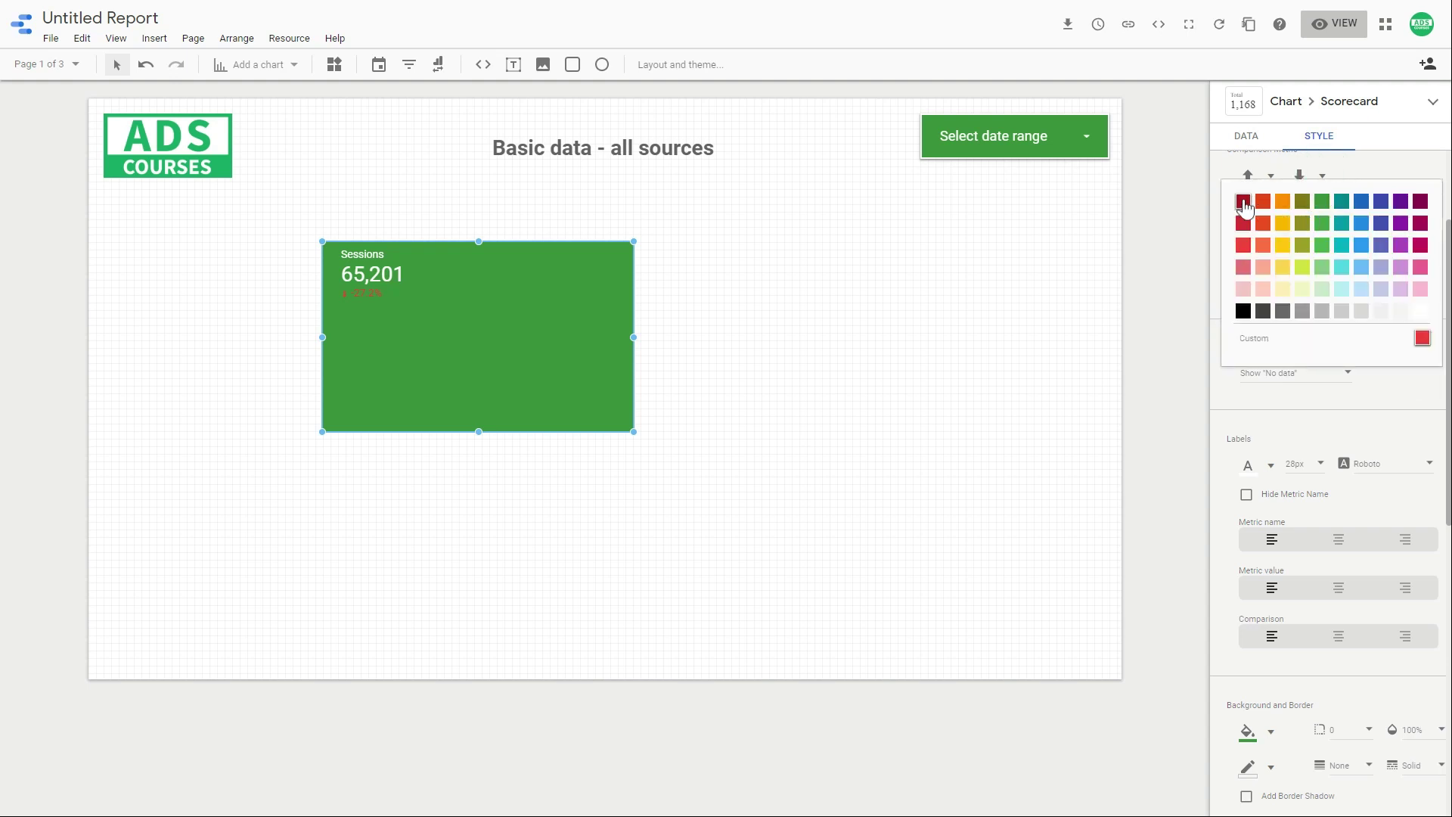
click(1244, 202)
click(1271, 177)
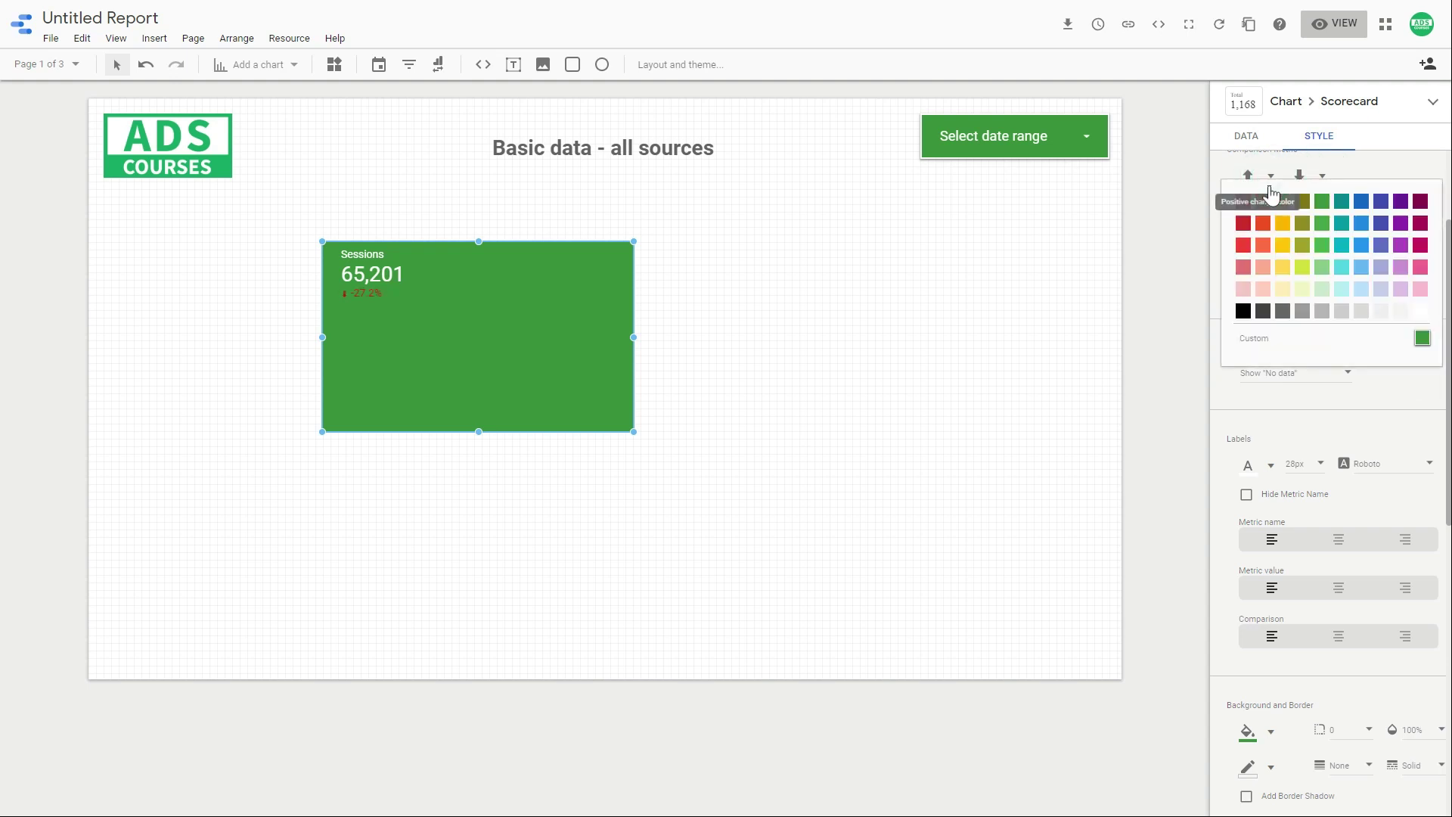
click(1417, 310)
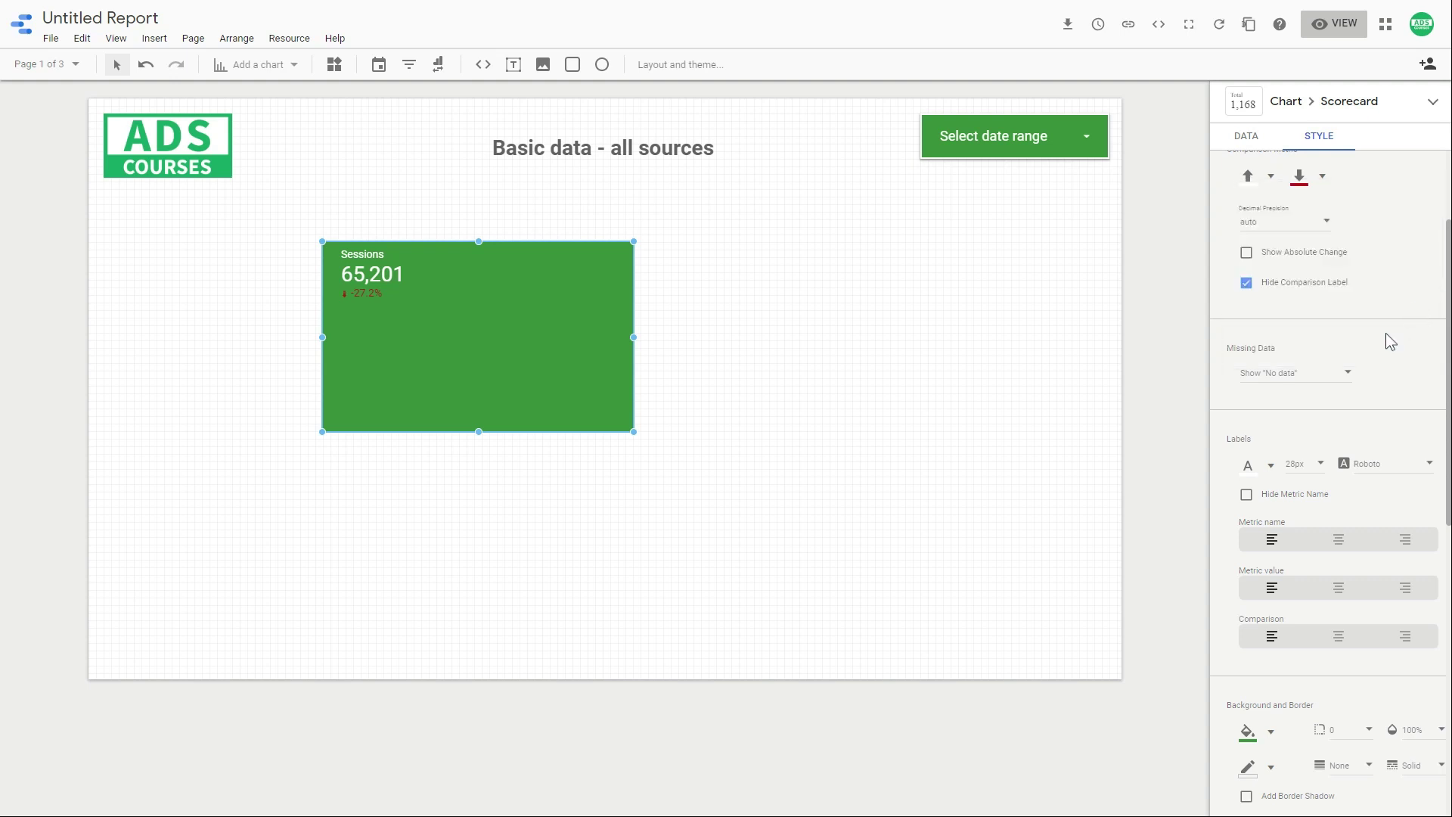
- Shrink the Sessions scorecard to a compact tile that closely fits its metric and comparison text
drag(634, 432, 461, 311)
click(535, 302)
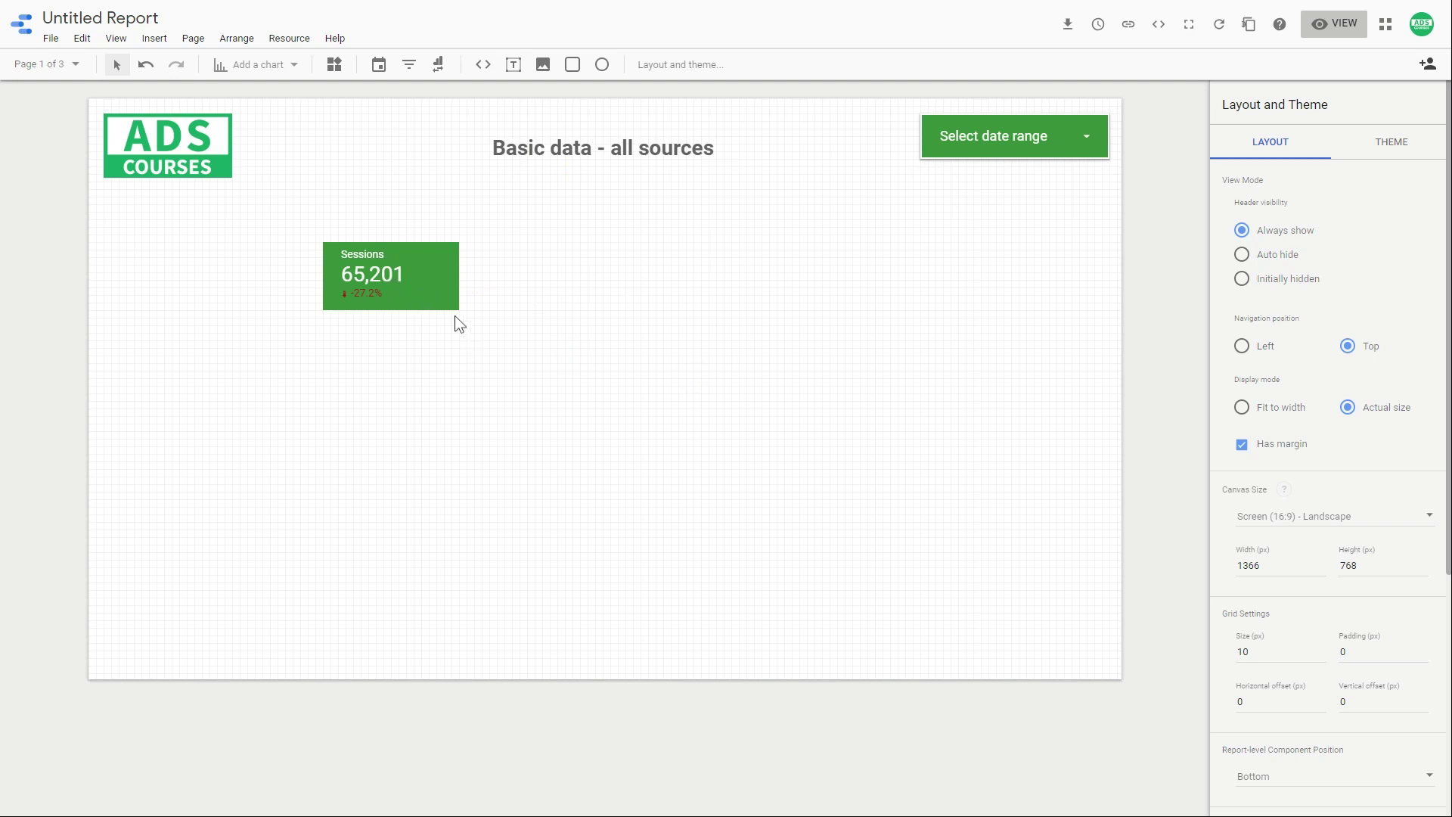
- Duplicate the Sessions scorecard and place the copy beside the original in the same row
click(439, 286)
key(ctrl+c)
key(ctrl+v)
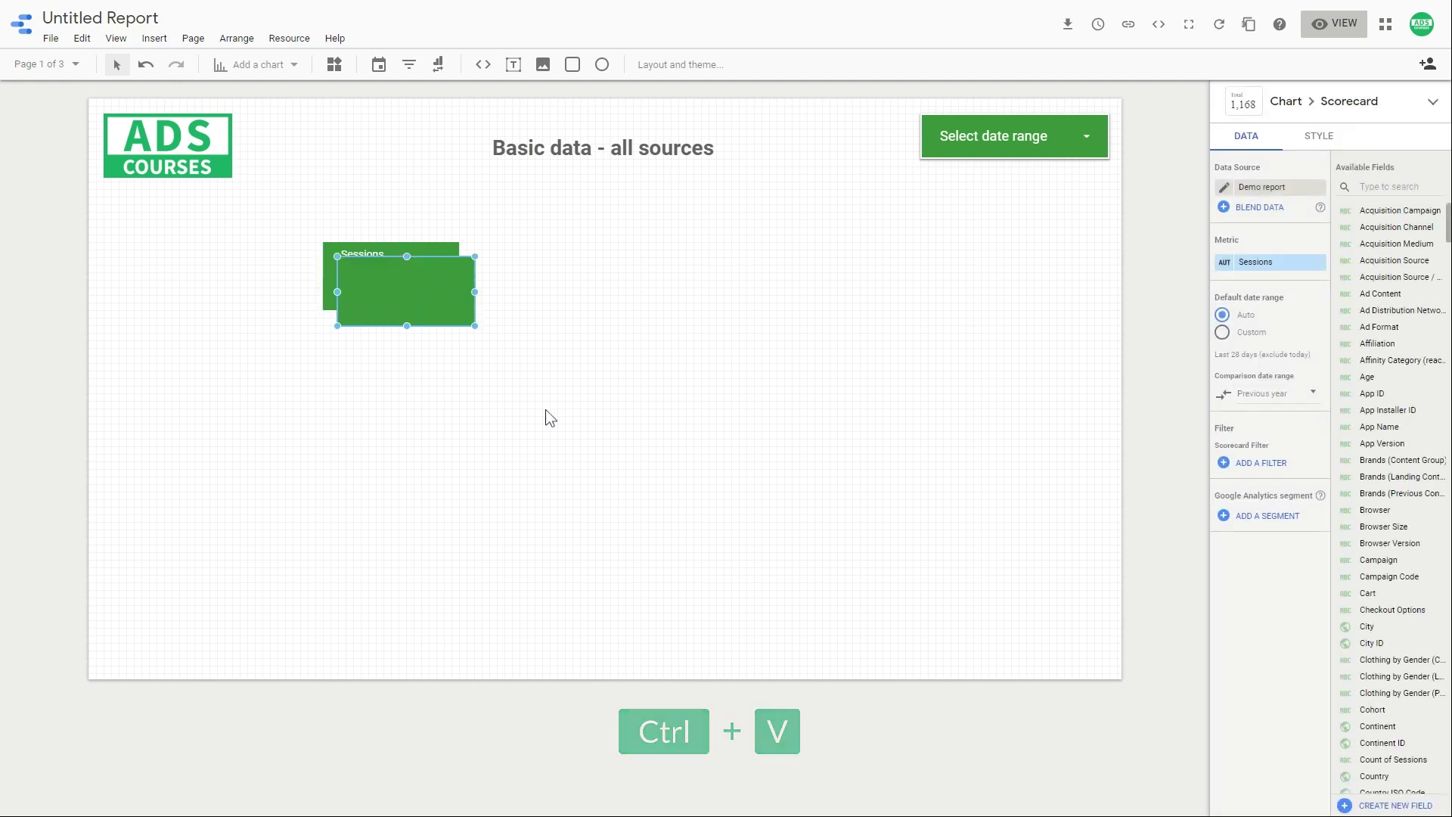
drag(418, 304, 589, 279)
- Change the copied scorecard's metric to Bounce Rate
click(1277, 265)
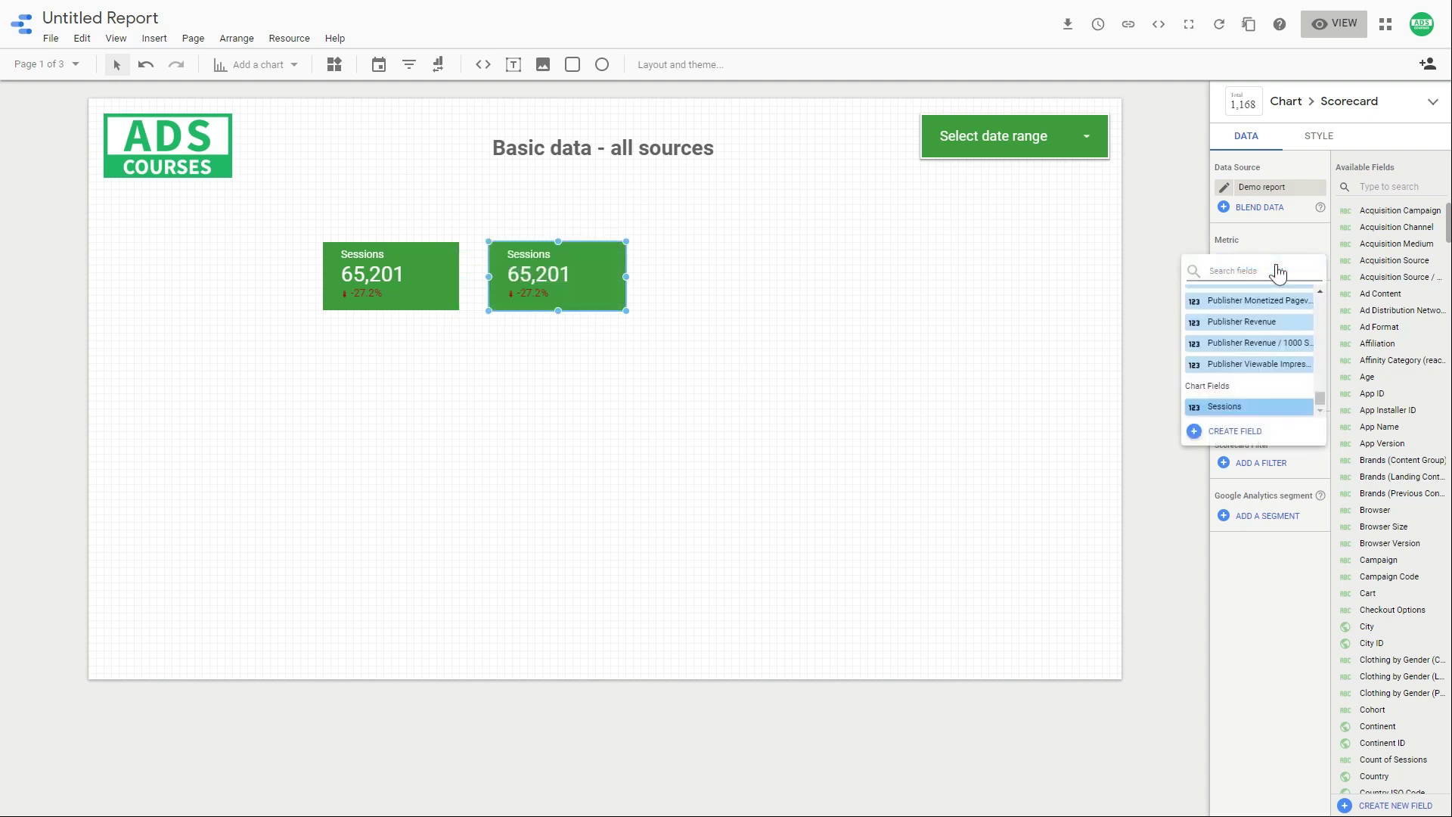
text(bounce)
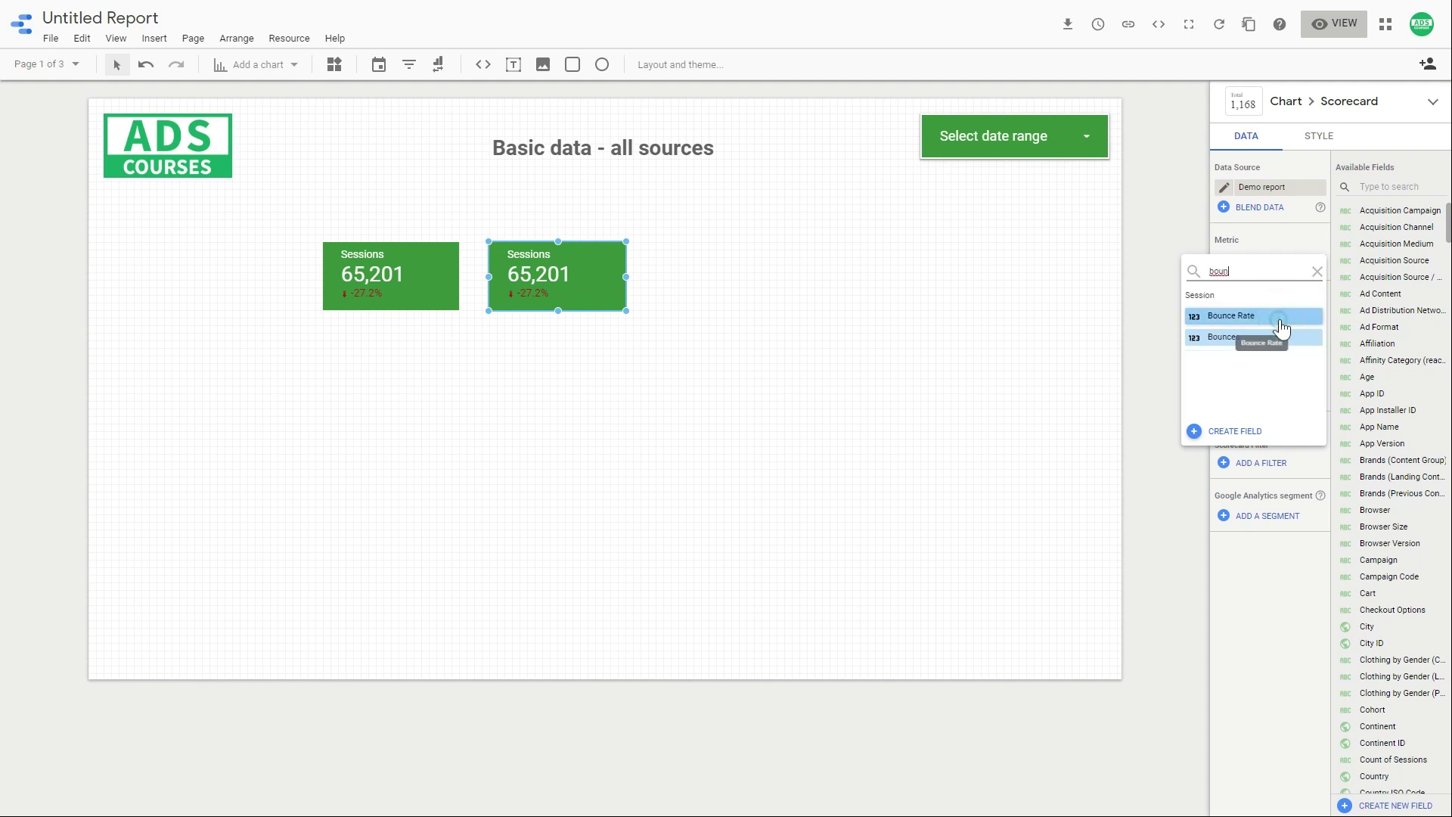
click(1278, 314)
click(718, 380)
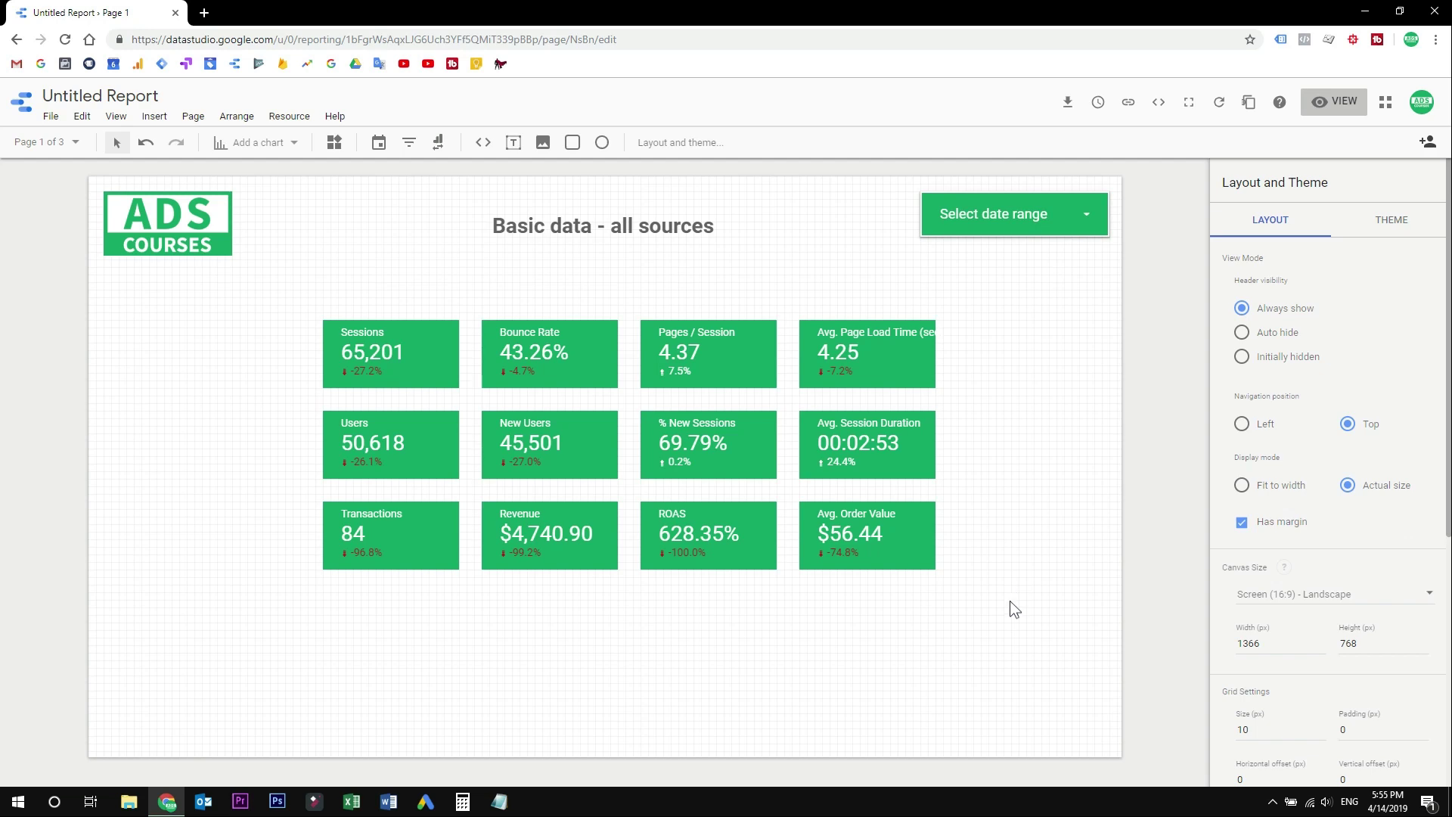
- Widen the Avg. Page Load Time, Avg. Session Duration and Avg. Order Value scorecards equally so the longest label fits
drag(970, 592, 778, 496)
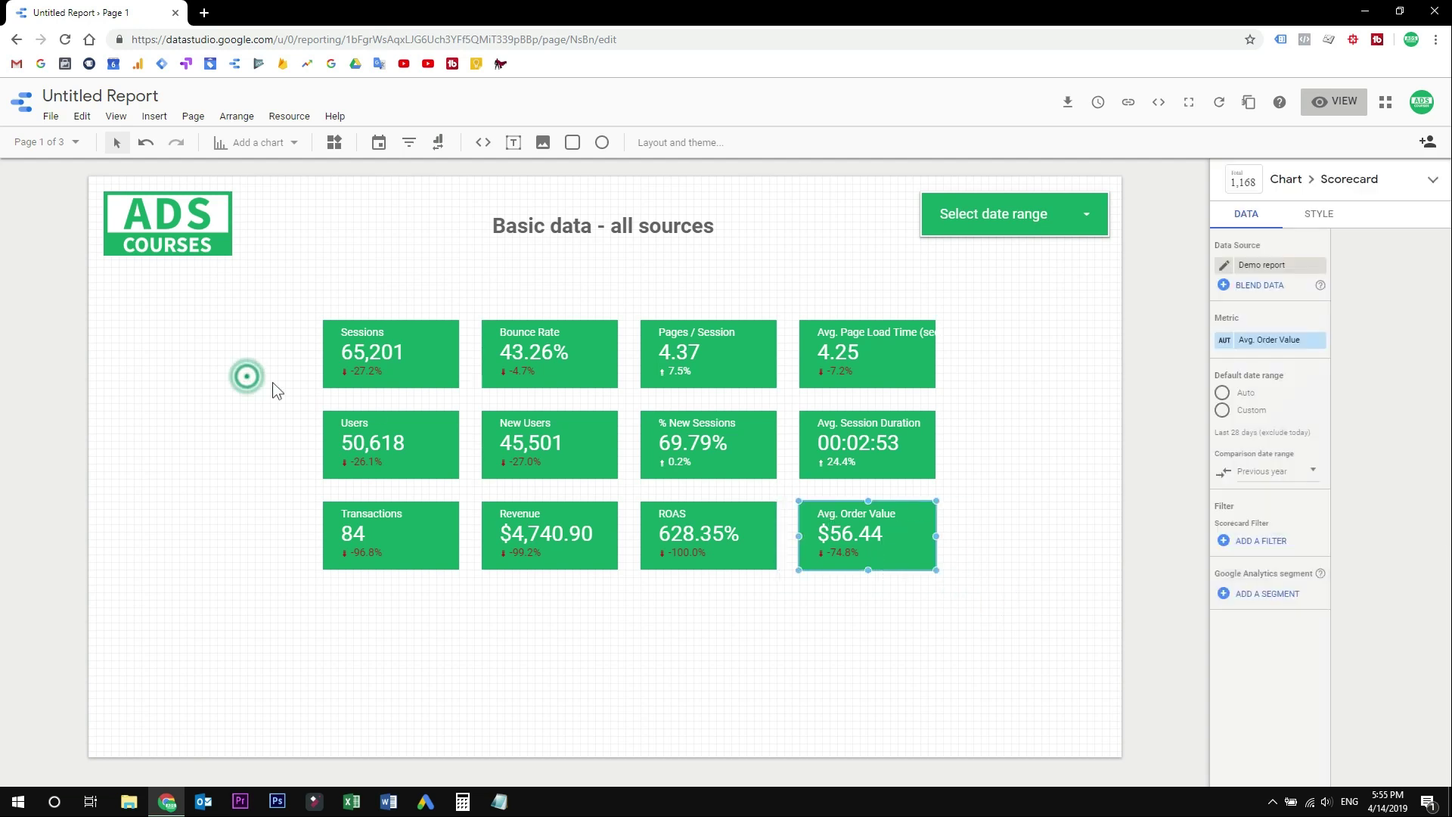
click(1041, 433)
click(900, 365)
drag(937, 355, 951, 354)
click(938, 446)
drag(938, 445, 951, 445)
click(908, 514)
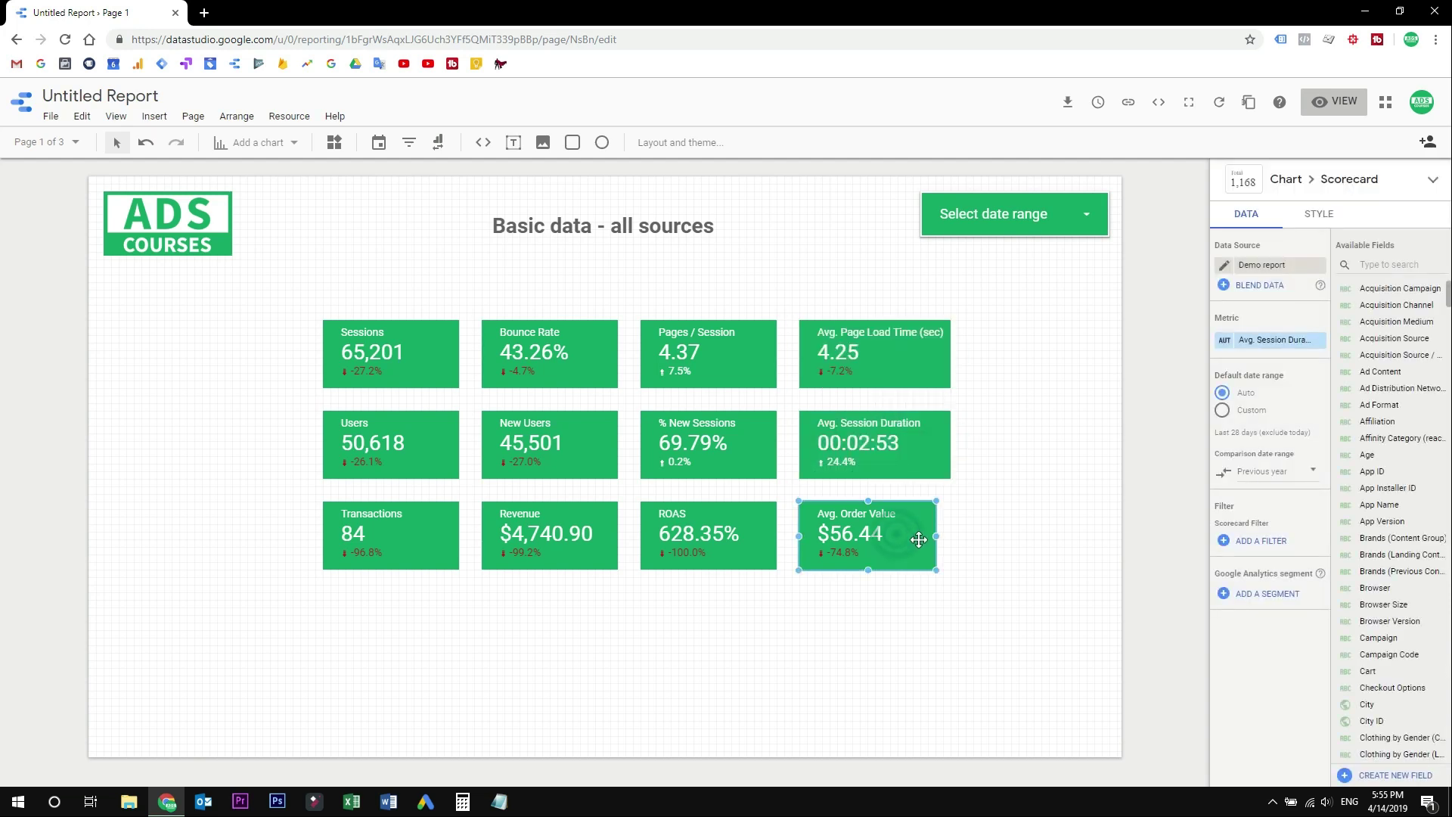
drag(932, 539, 948, 534)
click(1024, 506)
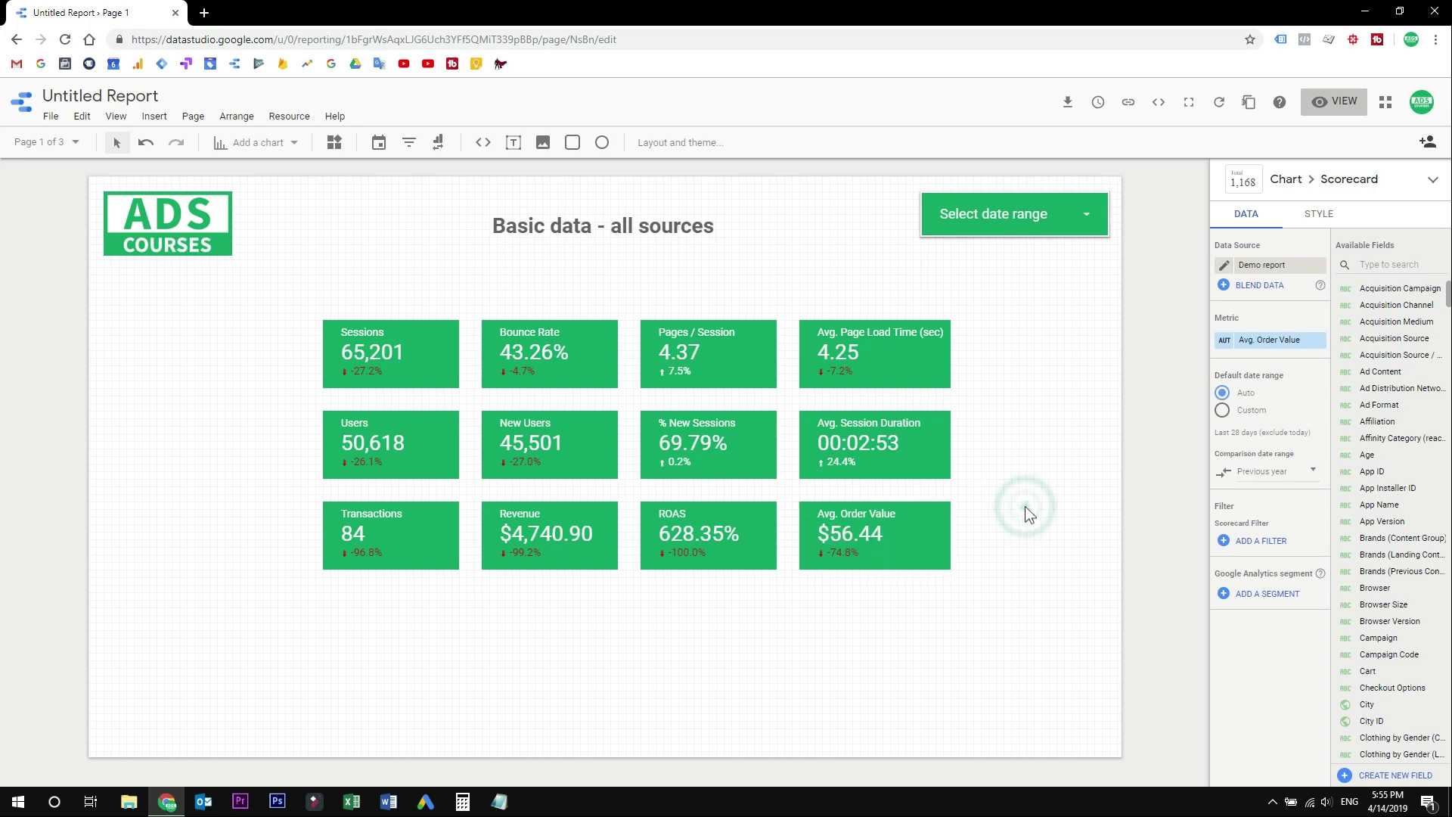
- Select all twelve scorecards and nudge the whole grid left and up to centre it beneath the heading
drag(252, 328, 972, 582)
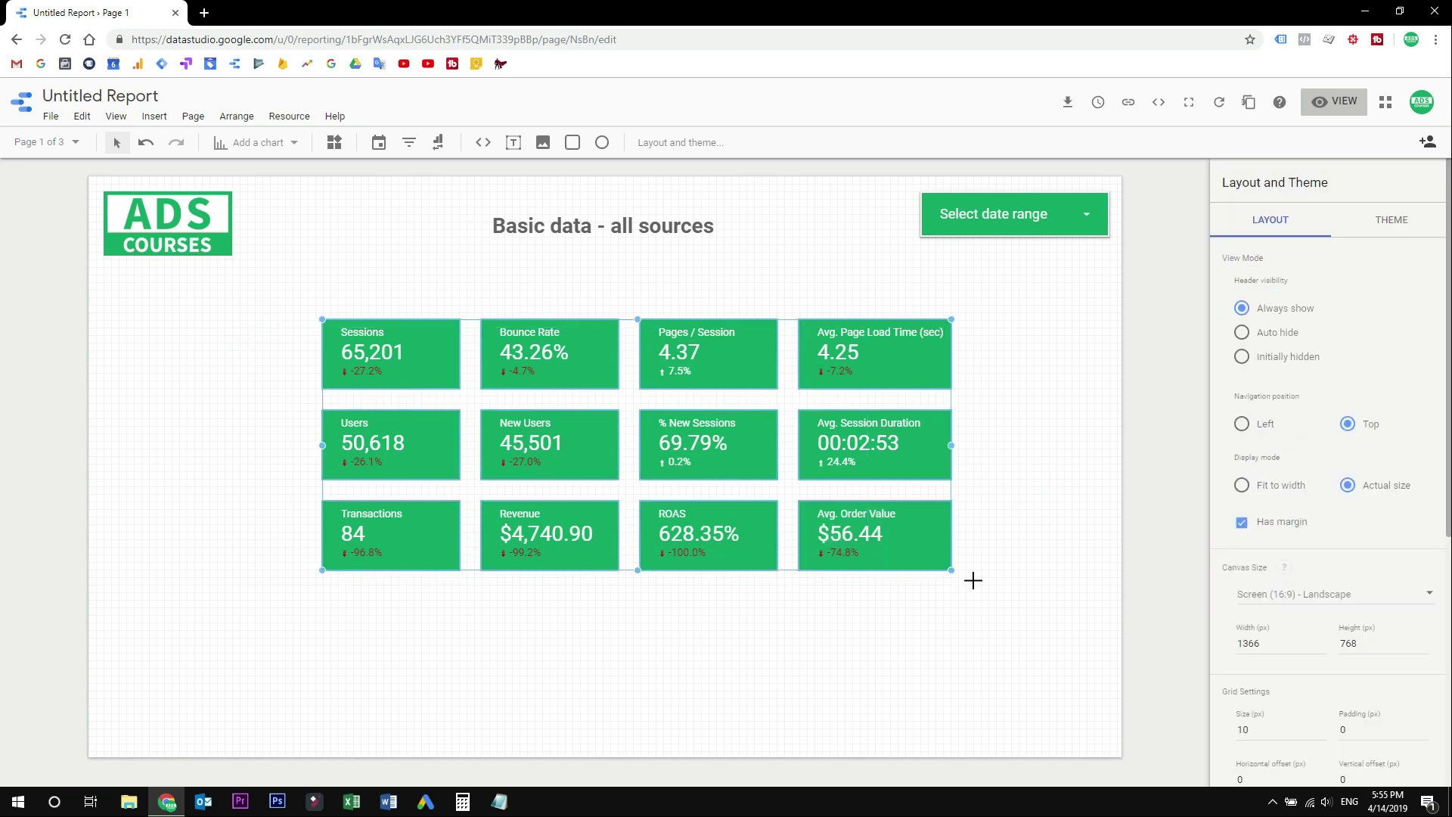
key(Left)
key(Left)
key(Left)
key(Left)
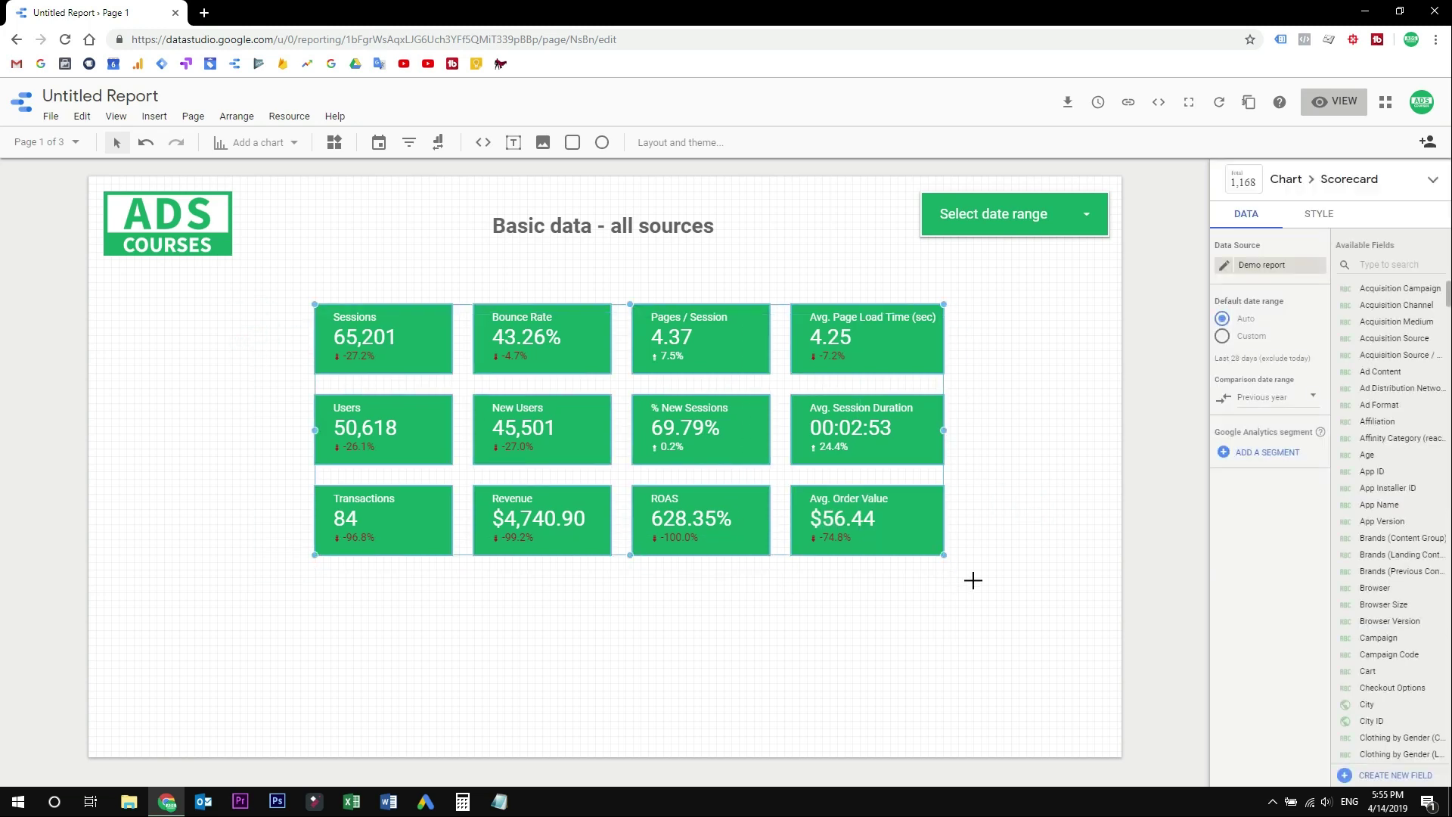
key(Up)
click(972, 580)
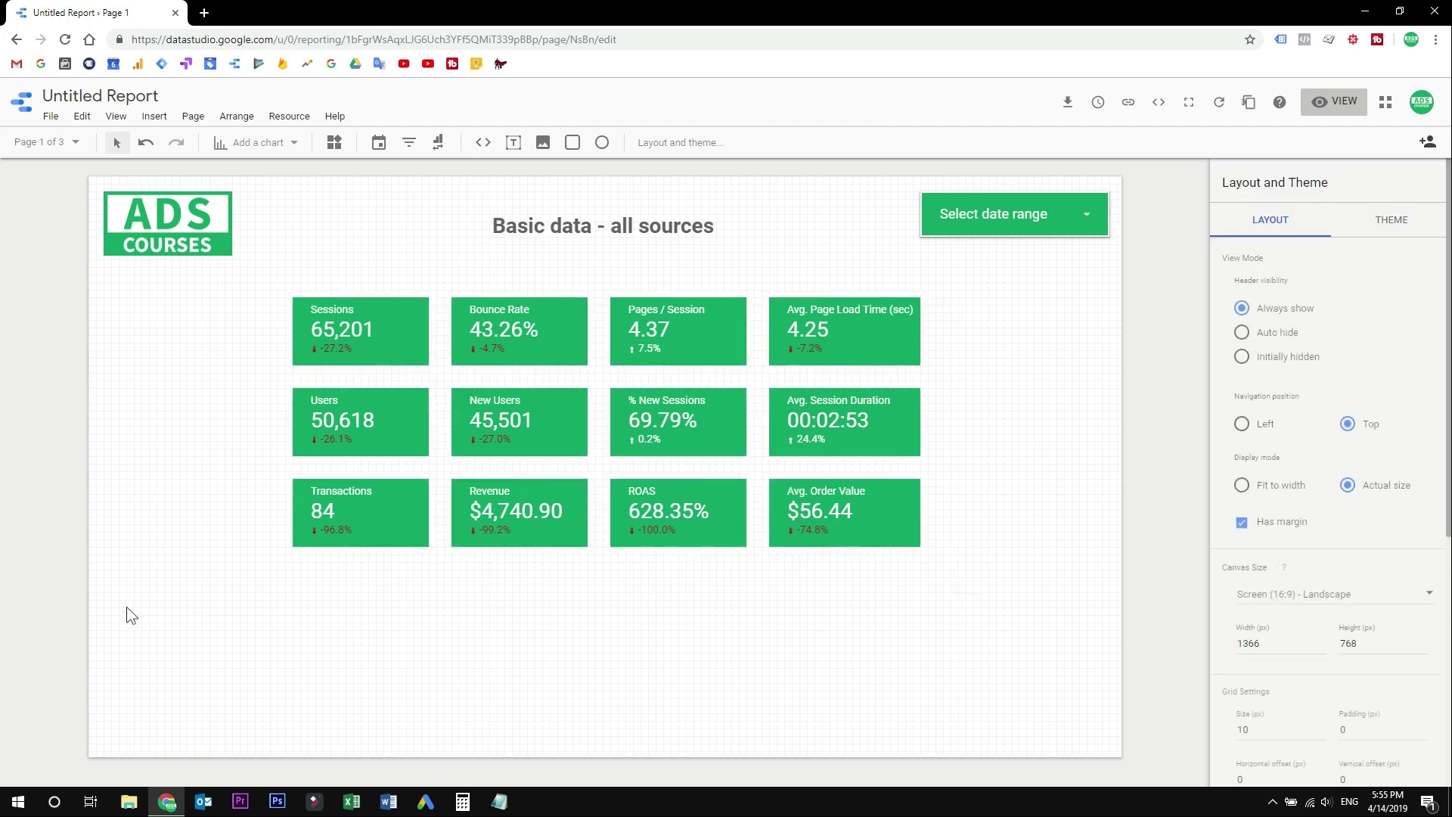
- Add a text box below the scorecards and size it to span the full width of the scorecard grid
click(513, 142)
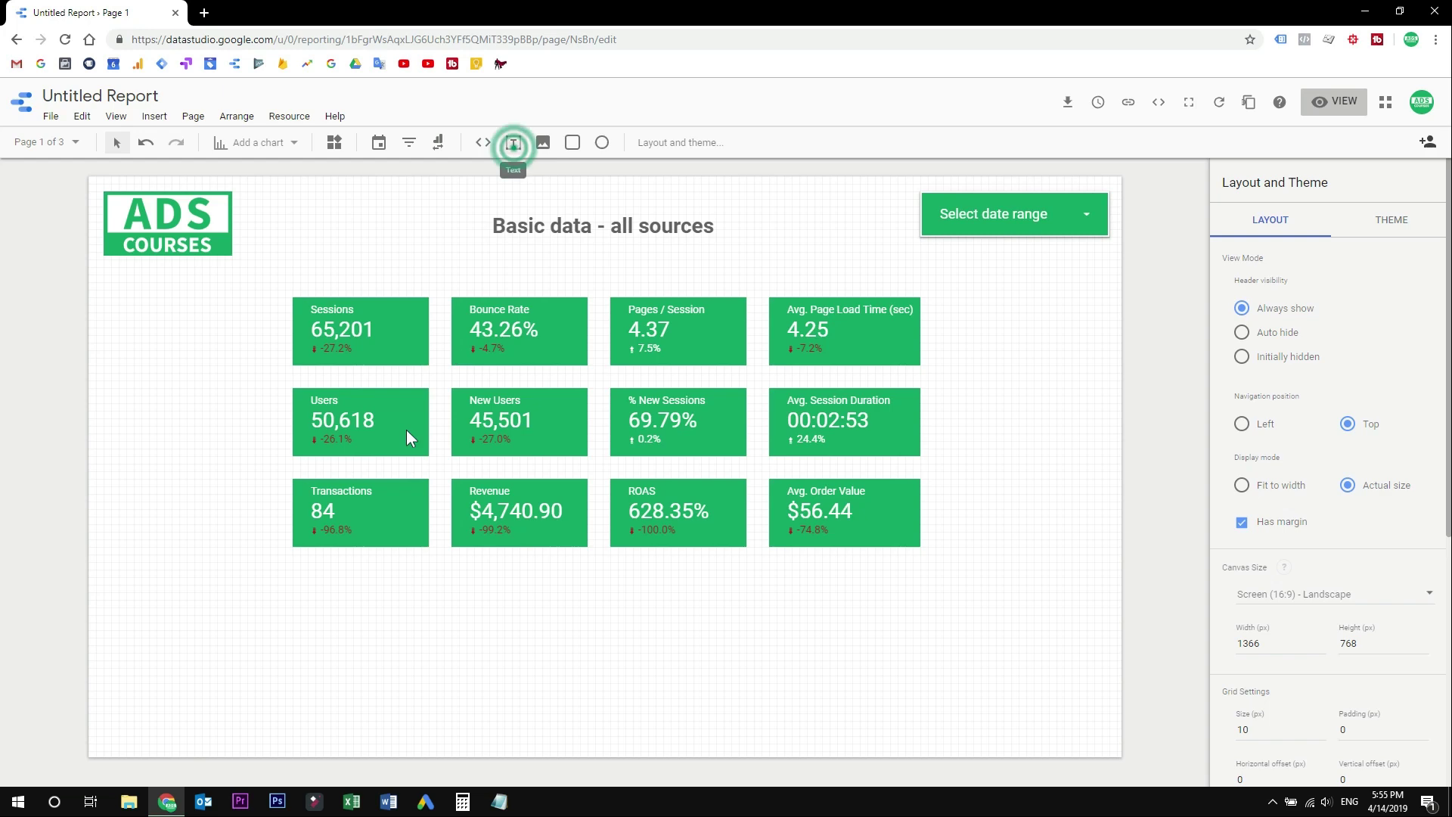
drag(541, 274, 853, 464)
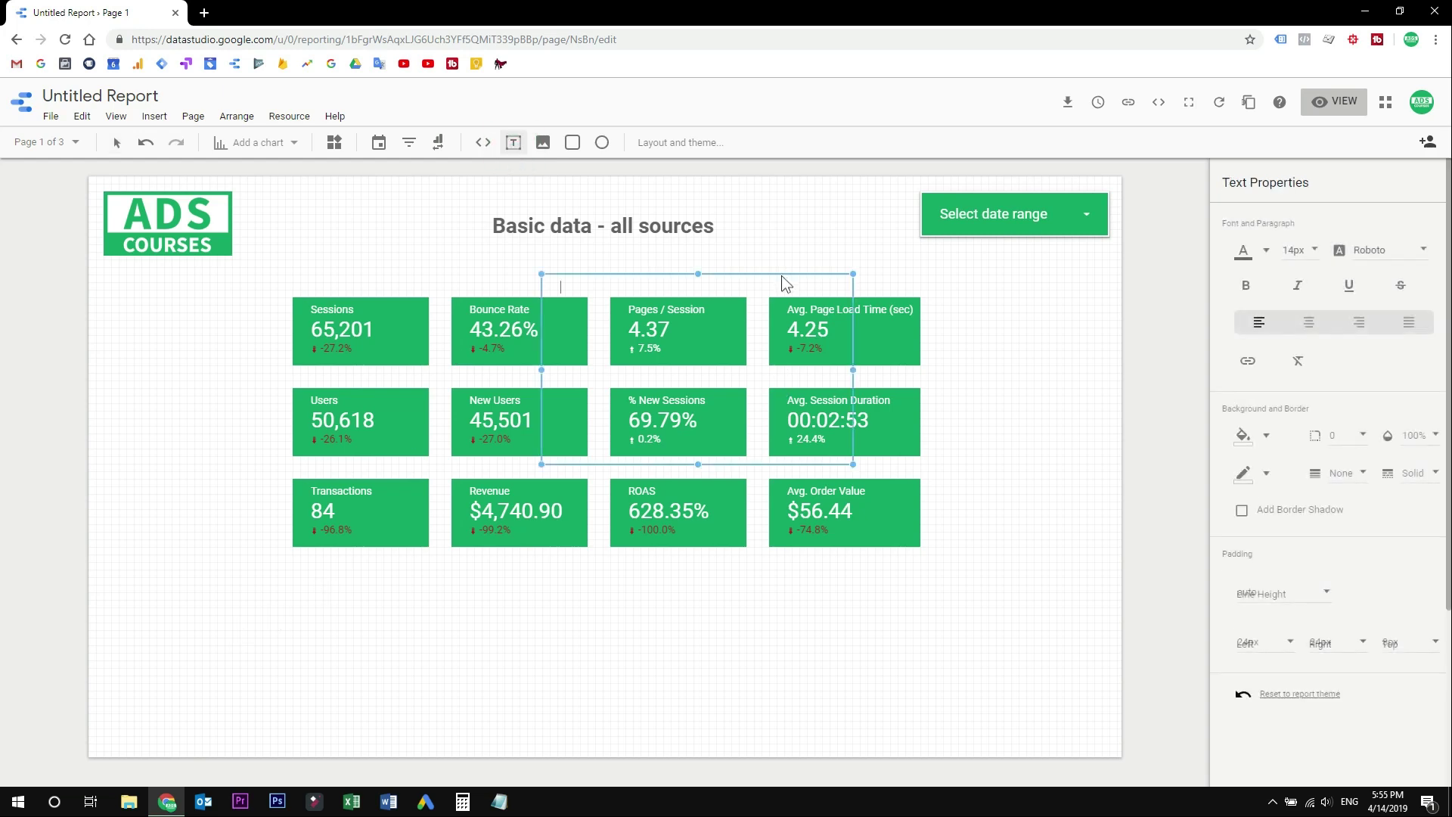
drag(782, 275, 391, 566)
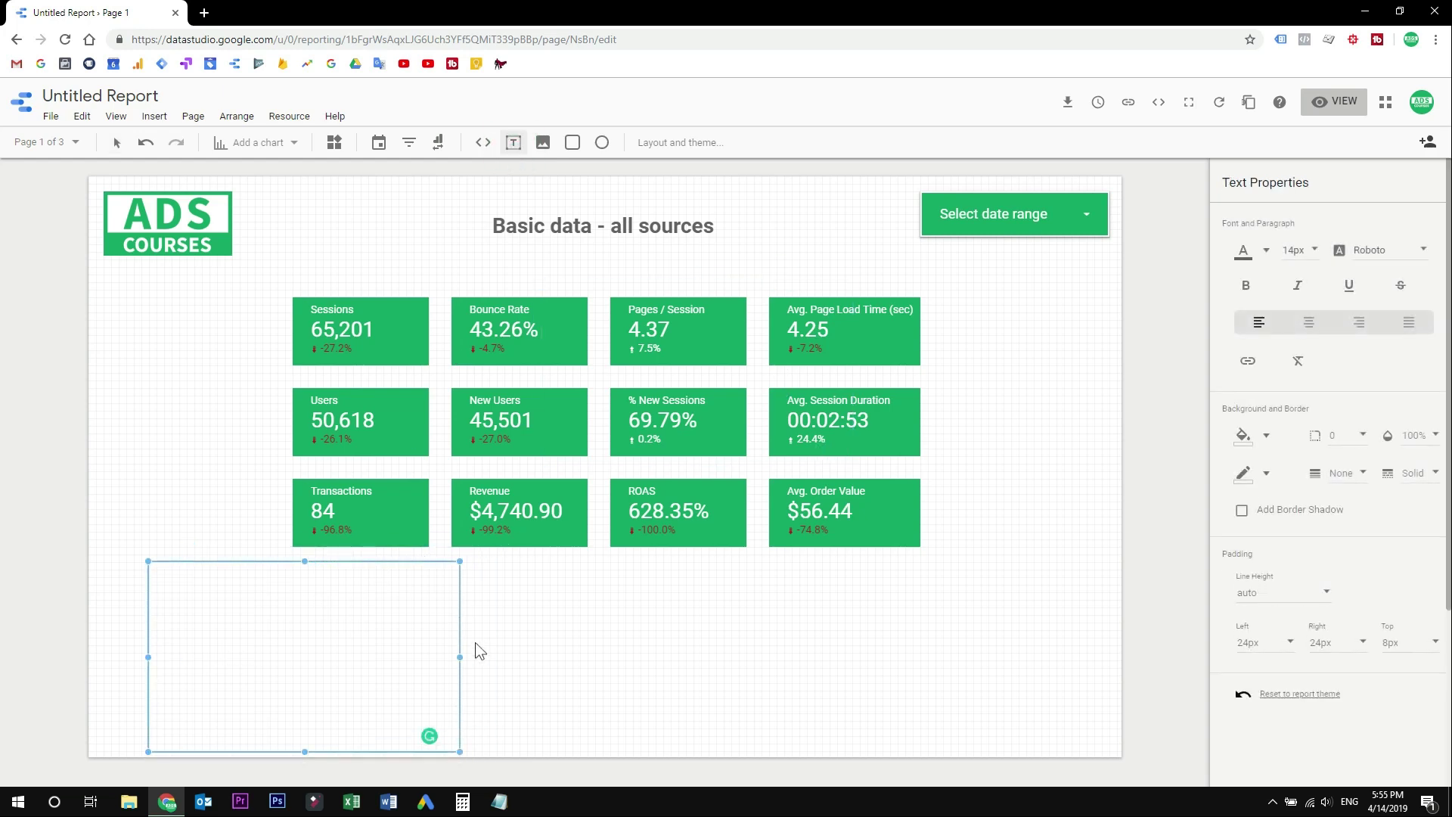
drag(304, 562, 304, 591)
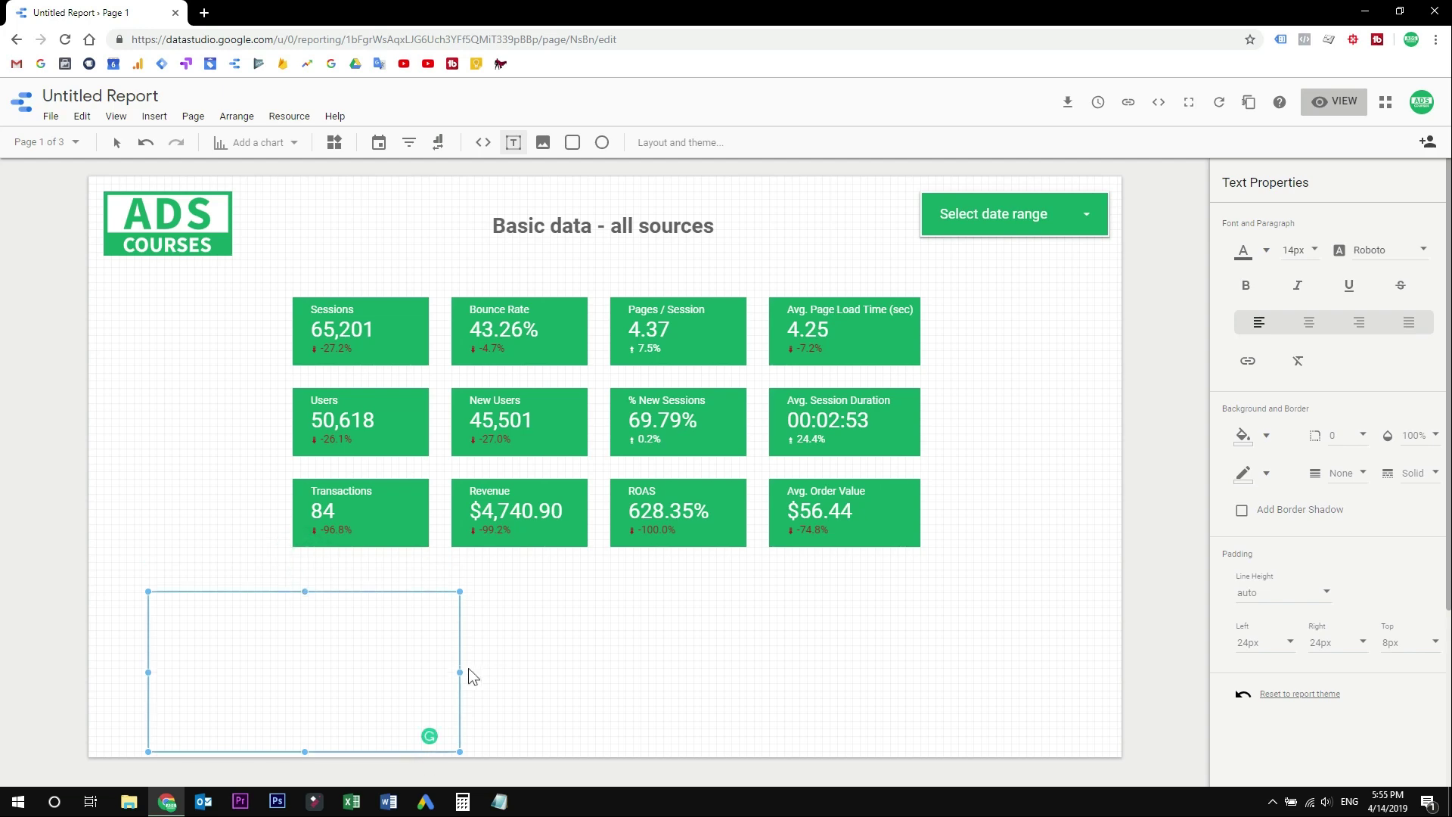
drag(463, 671, 1027, 666)
- Enter the placeholder text "dasdsadasdasdasdas" in the text box and set its font size to 18px
double_click(438, 649)
text(dasdsadasdasdasdas)
key(ctrl+a)
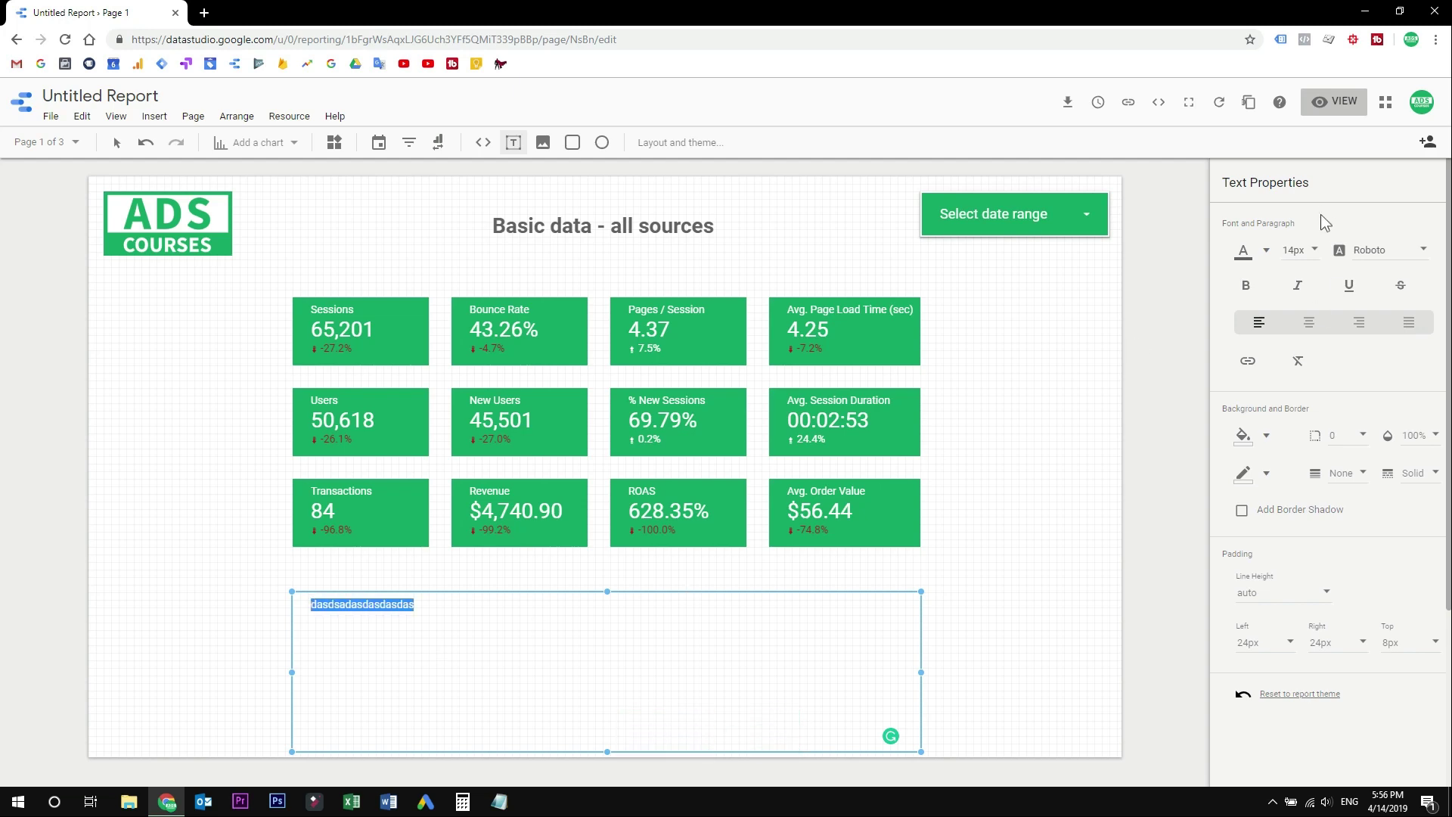
click(1295, 251)
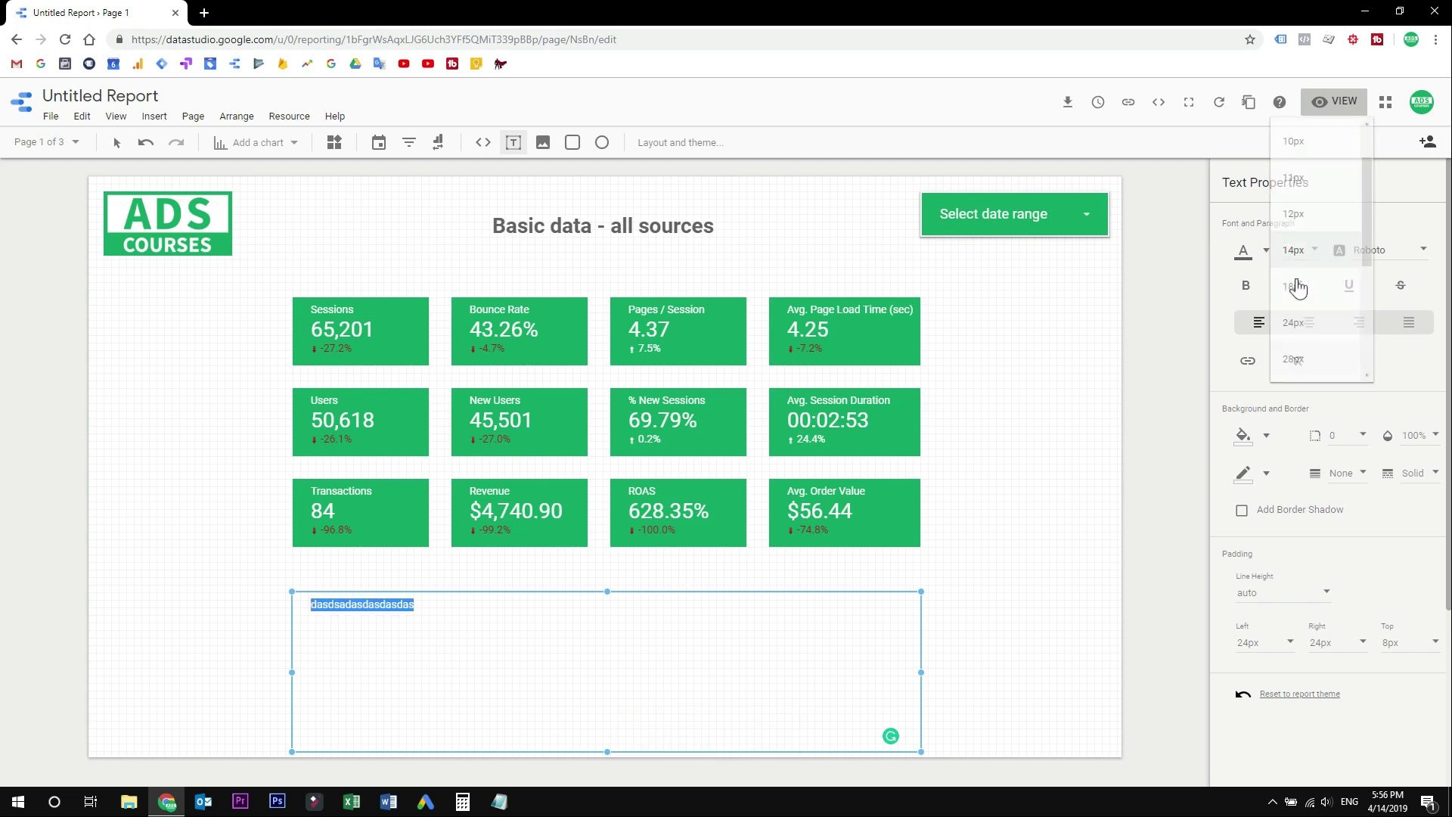
click(1320, 287)
click(372, 610)
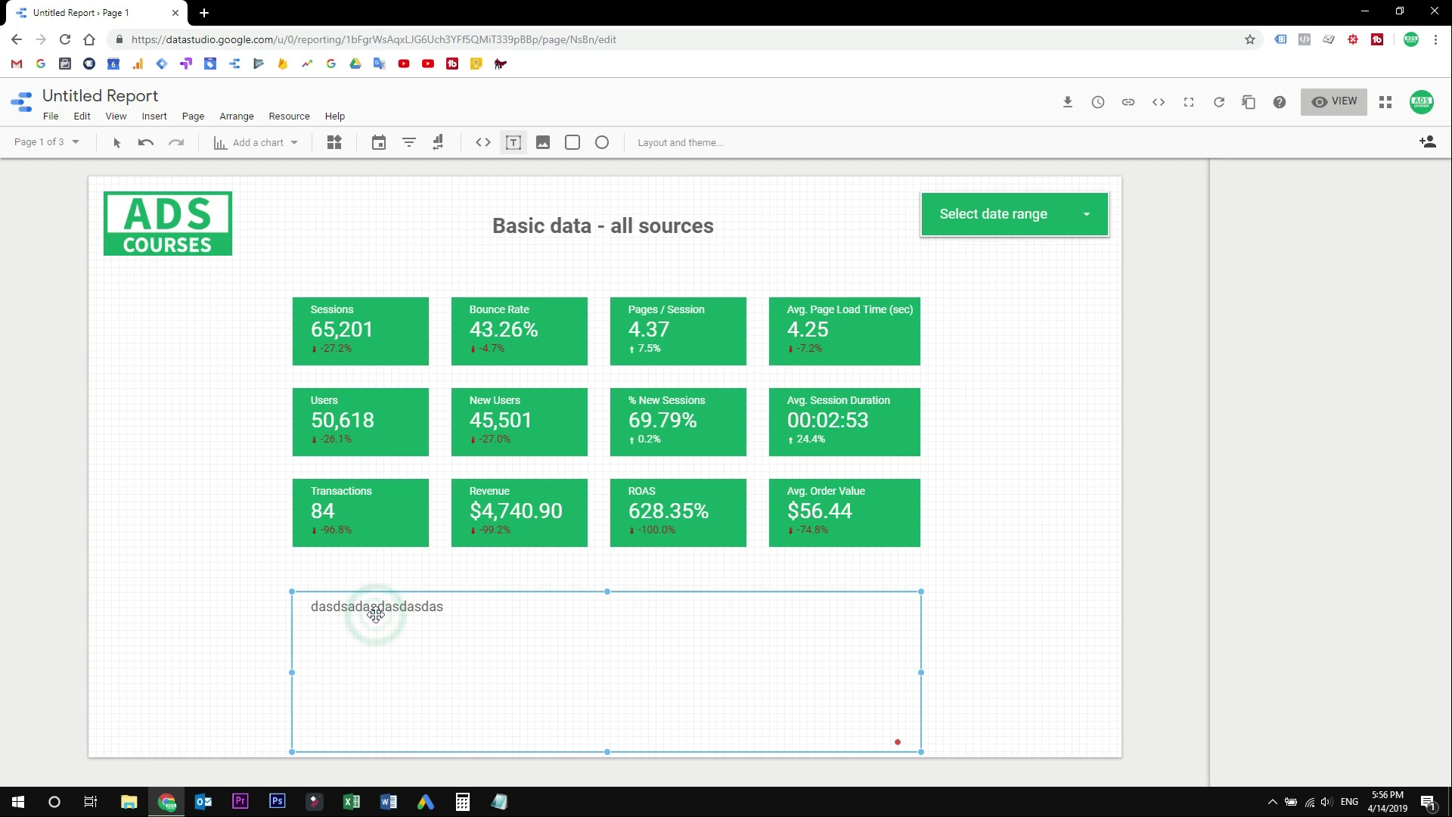
click(249, 597)
- Draw a rectangle below the scorecards and reshape it into a thin divider bar spanning nearly the whole page width
click(573, 142)
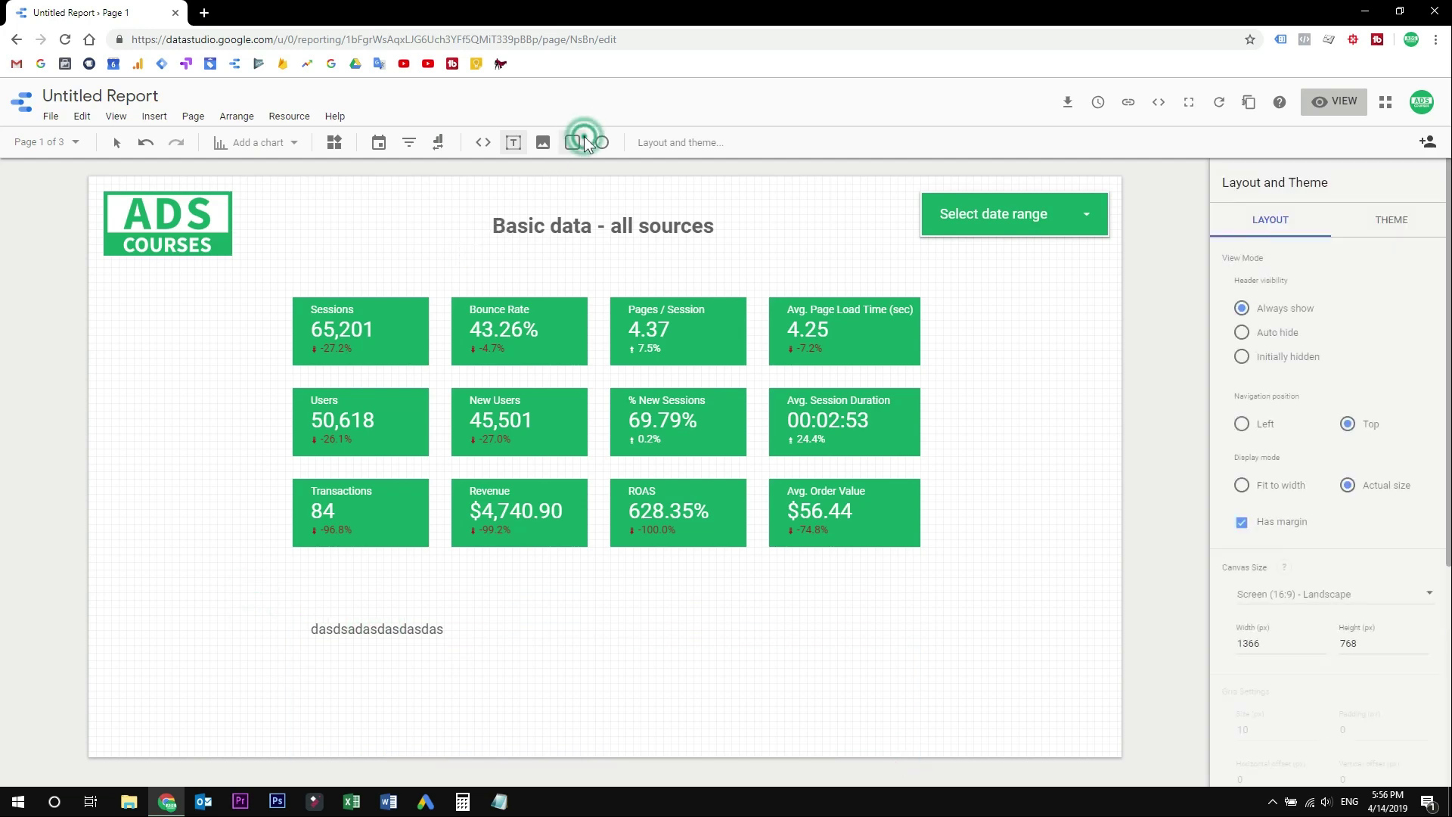
drag(451, 183, 763, 373)
drag(607, 183, 159, 632)
drag(252, 542, 252, 596)
drag(417, 595, 1103, 597)
- Fill the divider bar with the same custom green as the scorecards
click(1256, 251)
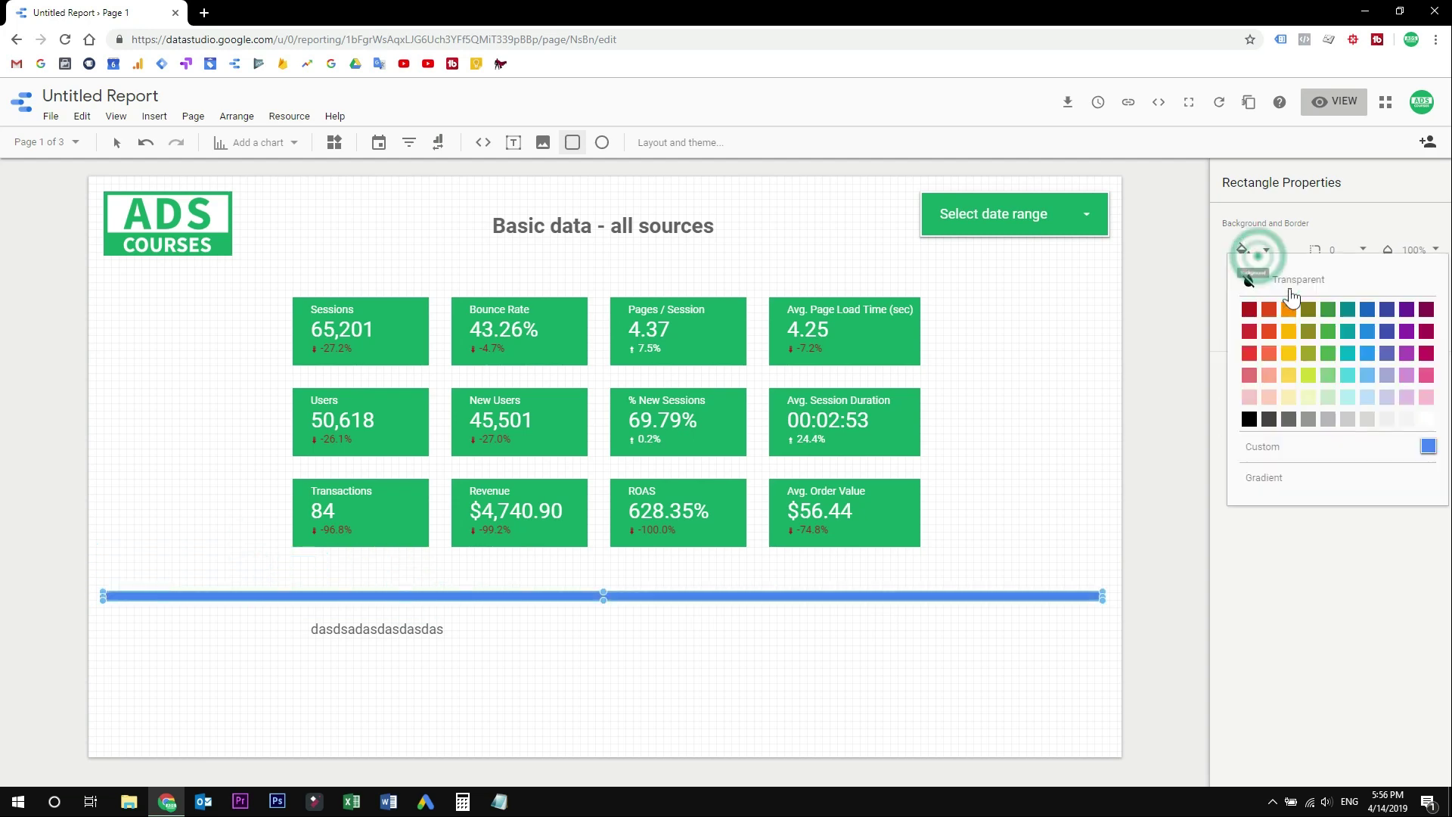
click(1282, 447)
click(1387, 276)
key(ctrl+a)
key(ctrl+v)
click(1077, 463)
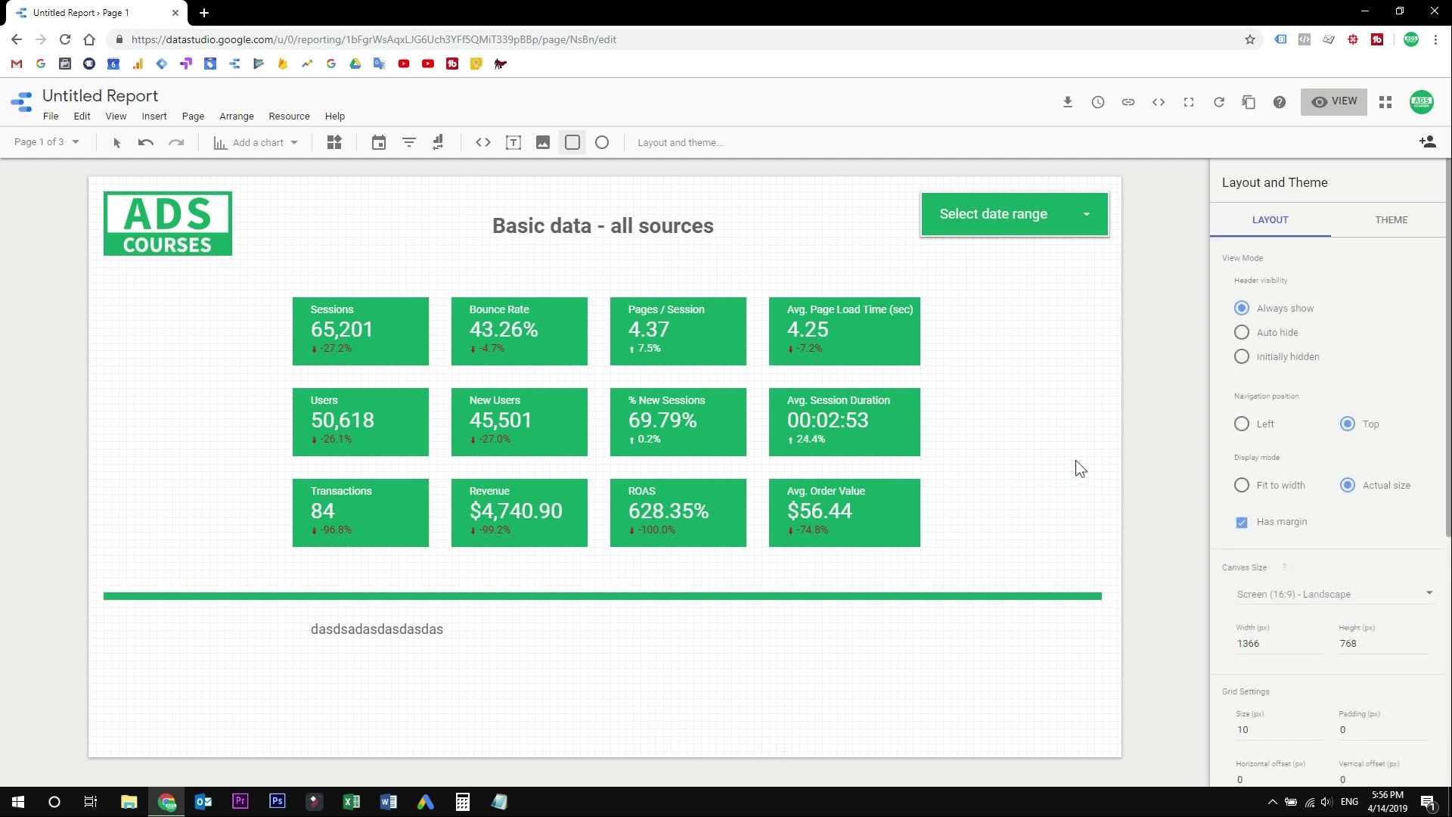
- Move the placeholder text box slightly further down from the divider bar
drag(417, 629, 417, 644)
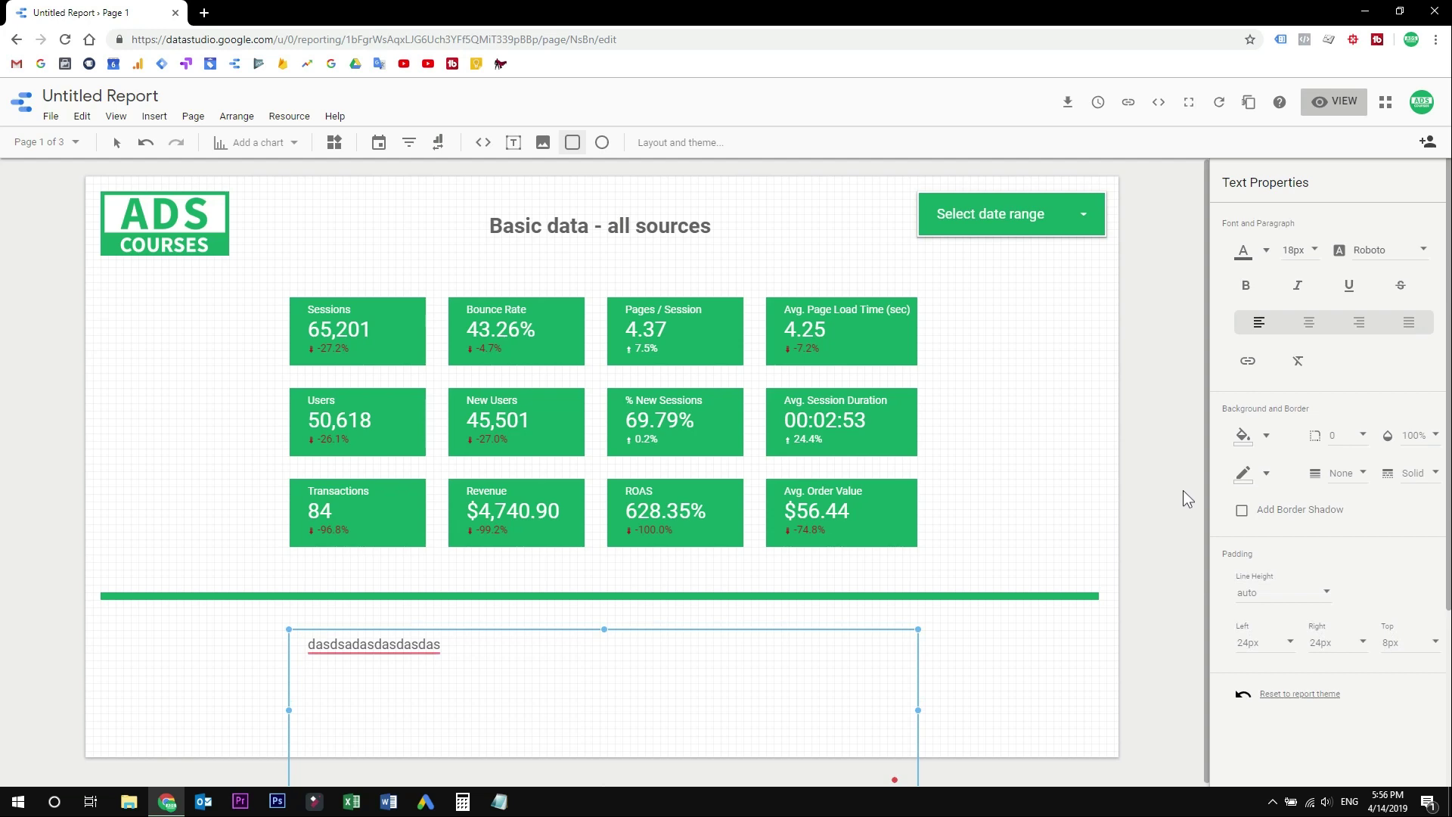
click(1074, 484)
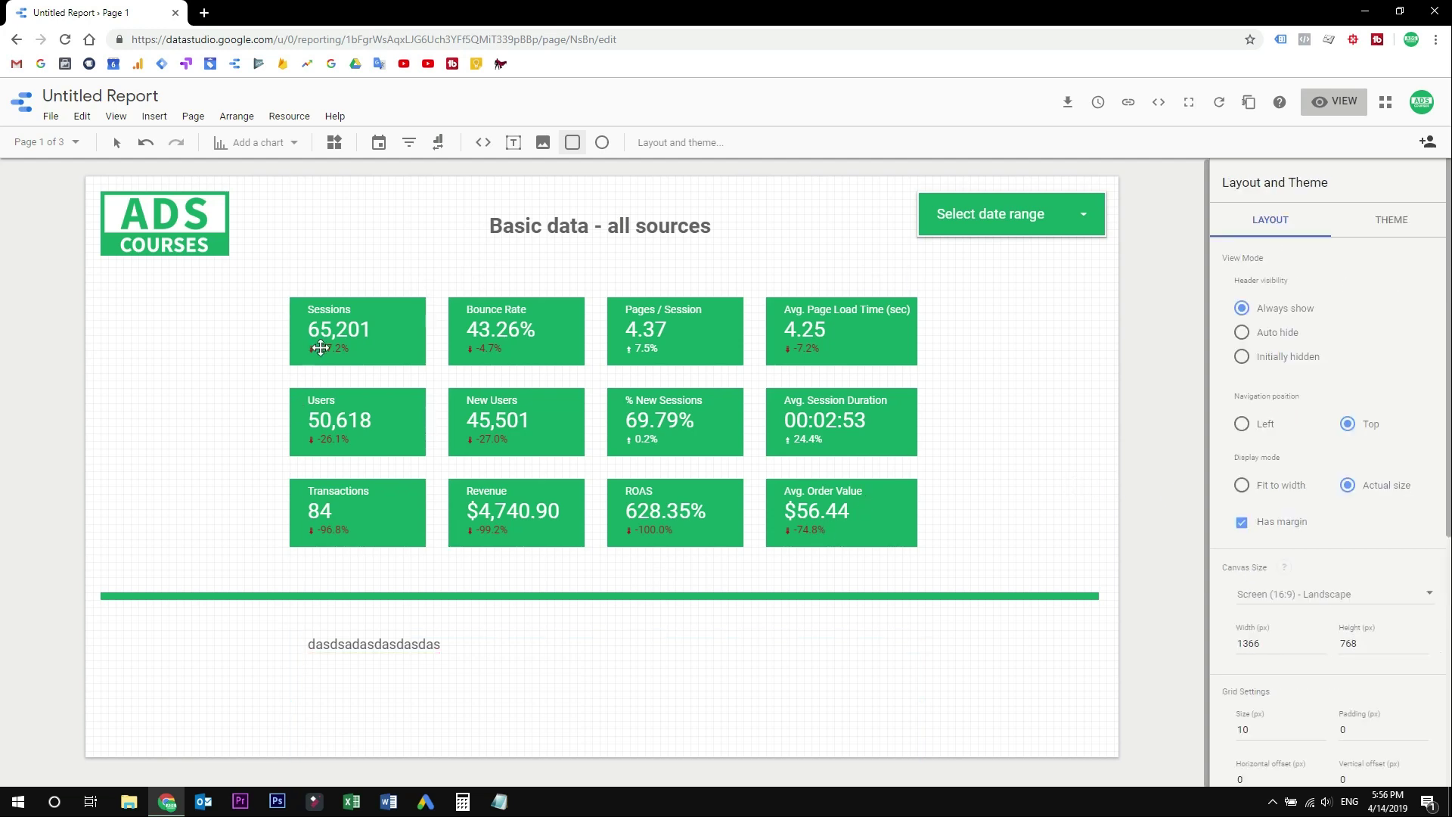
- Narrow the date range control from its left edge, keeping its right edge in place
click(985, 218)
drag(918, 214, 941, 214)
click(757, 248)
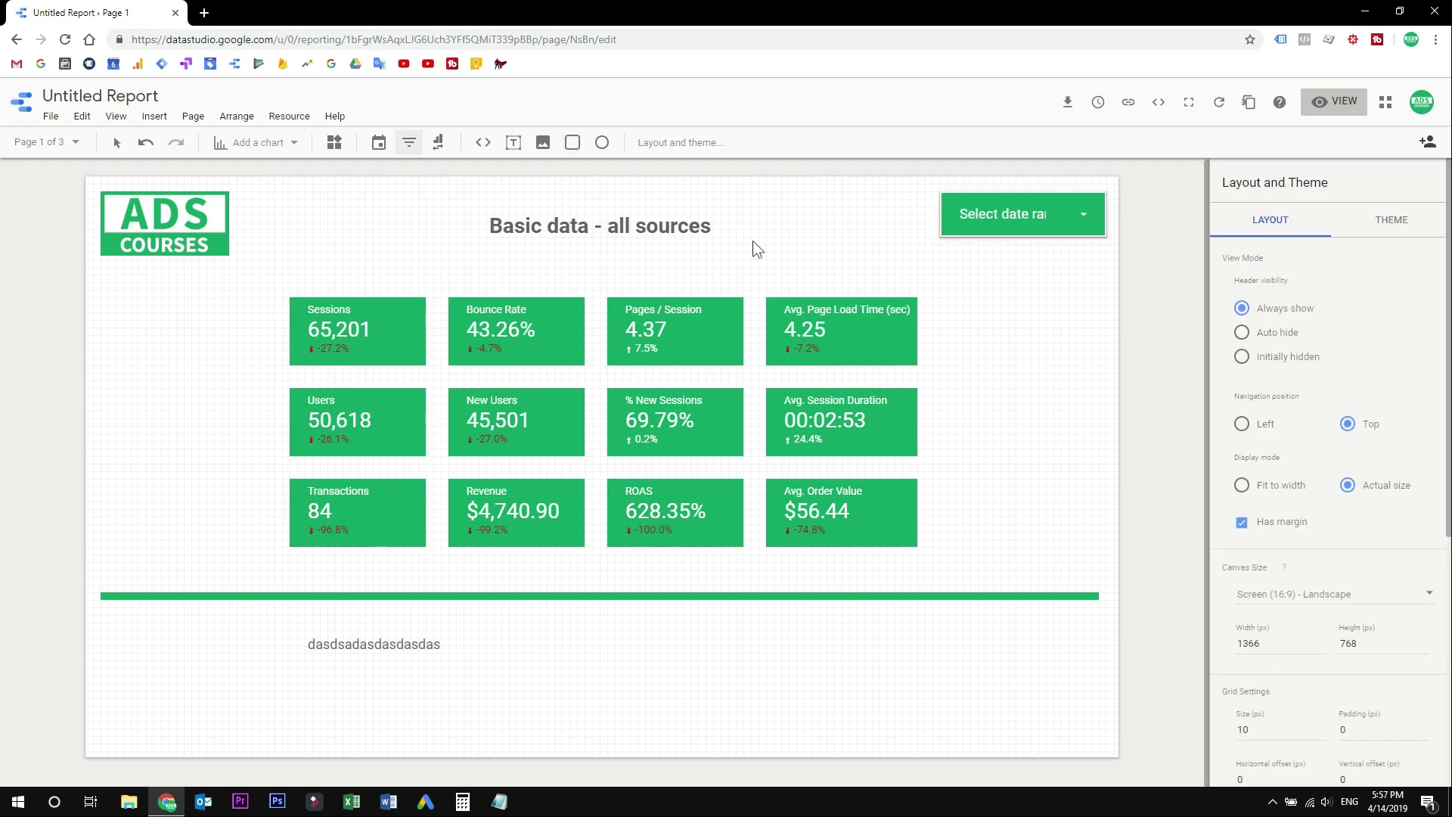
- Add a filter control directly below the date range control and narrow it to about the same width
click(410, 144)
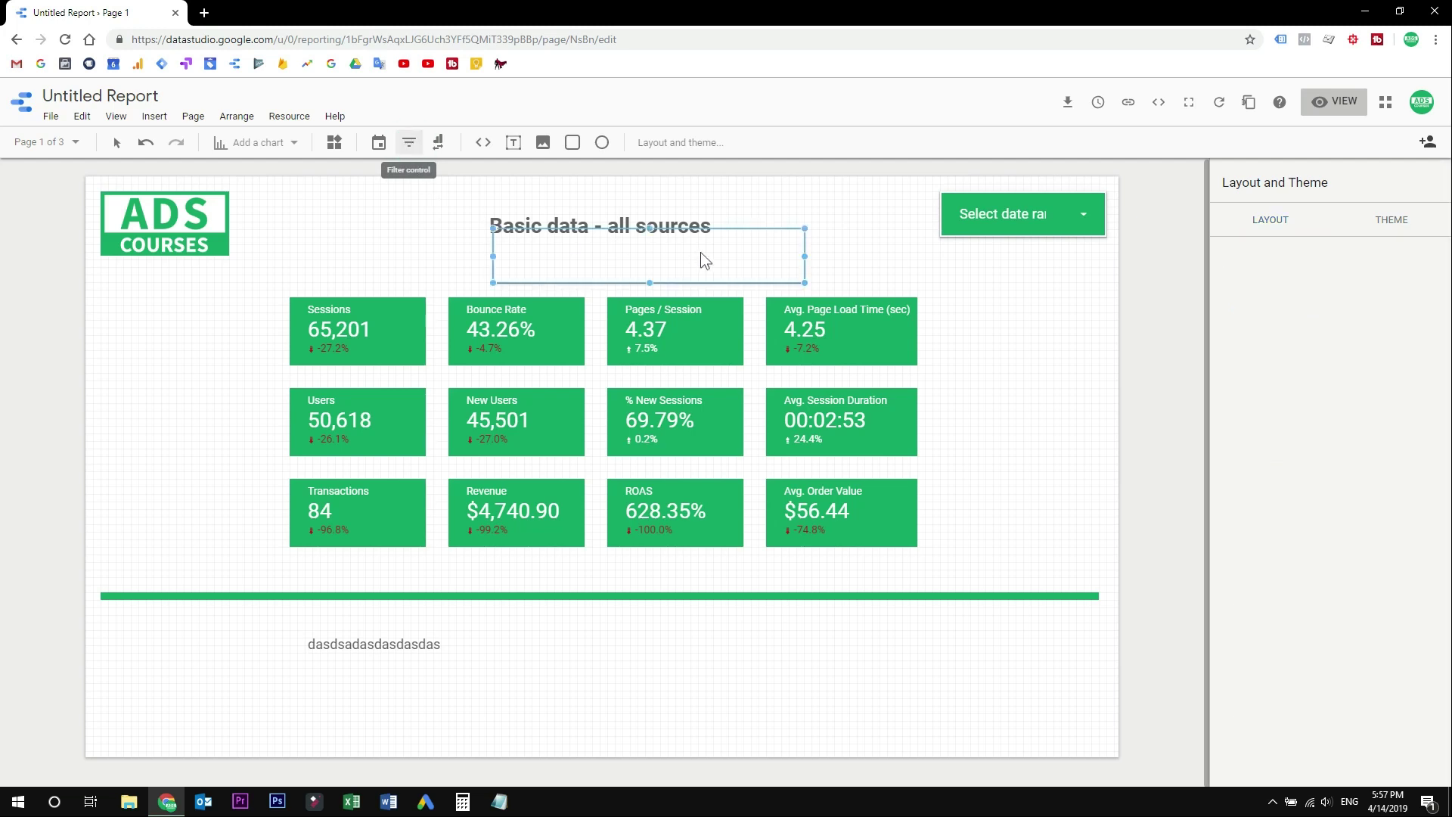
drag(700, 252, 1004, 291)
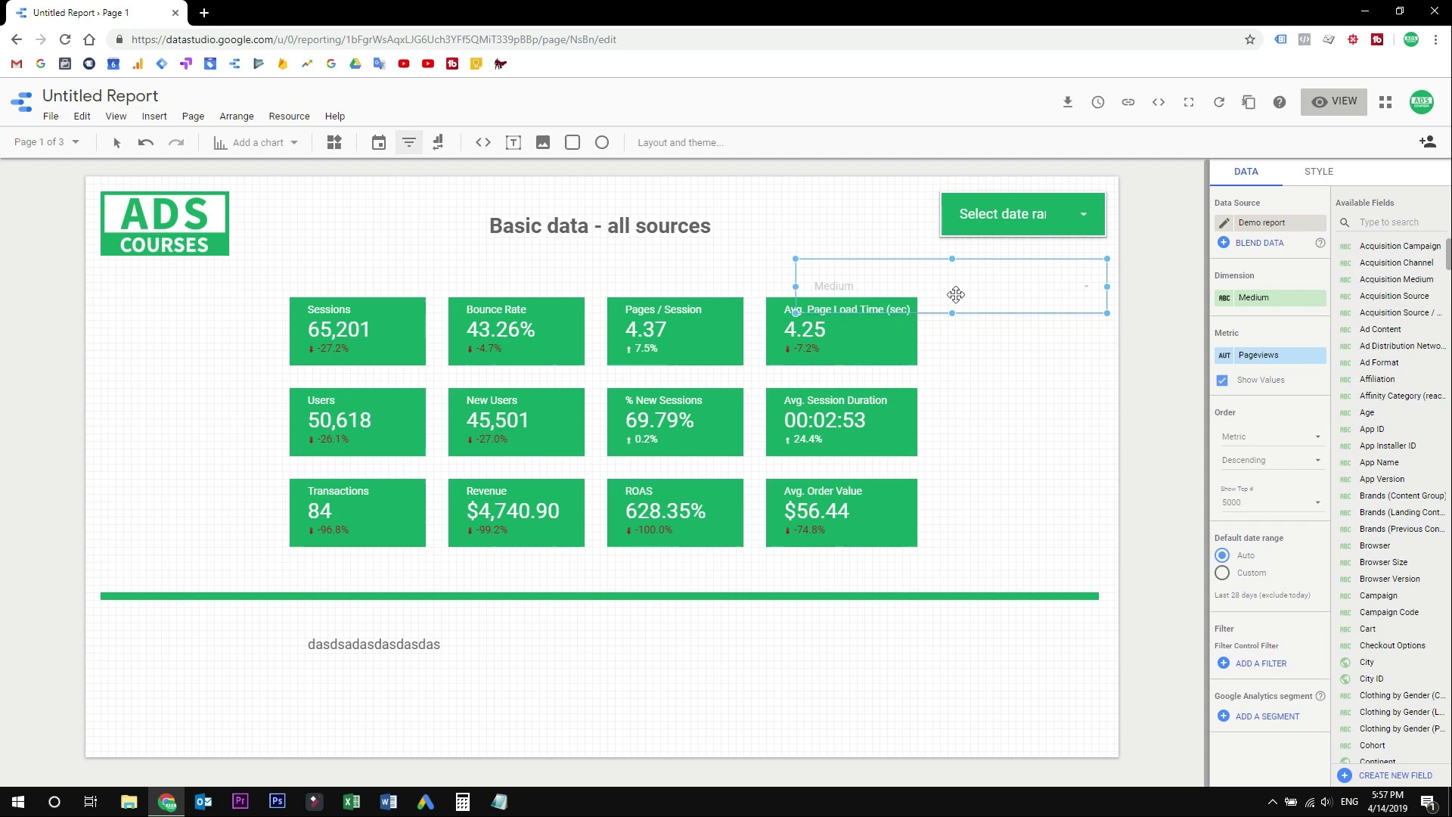
drag(798, 288, 938, 304)
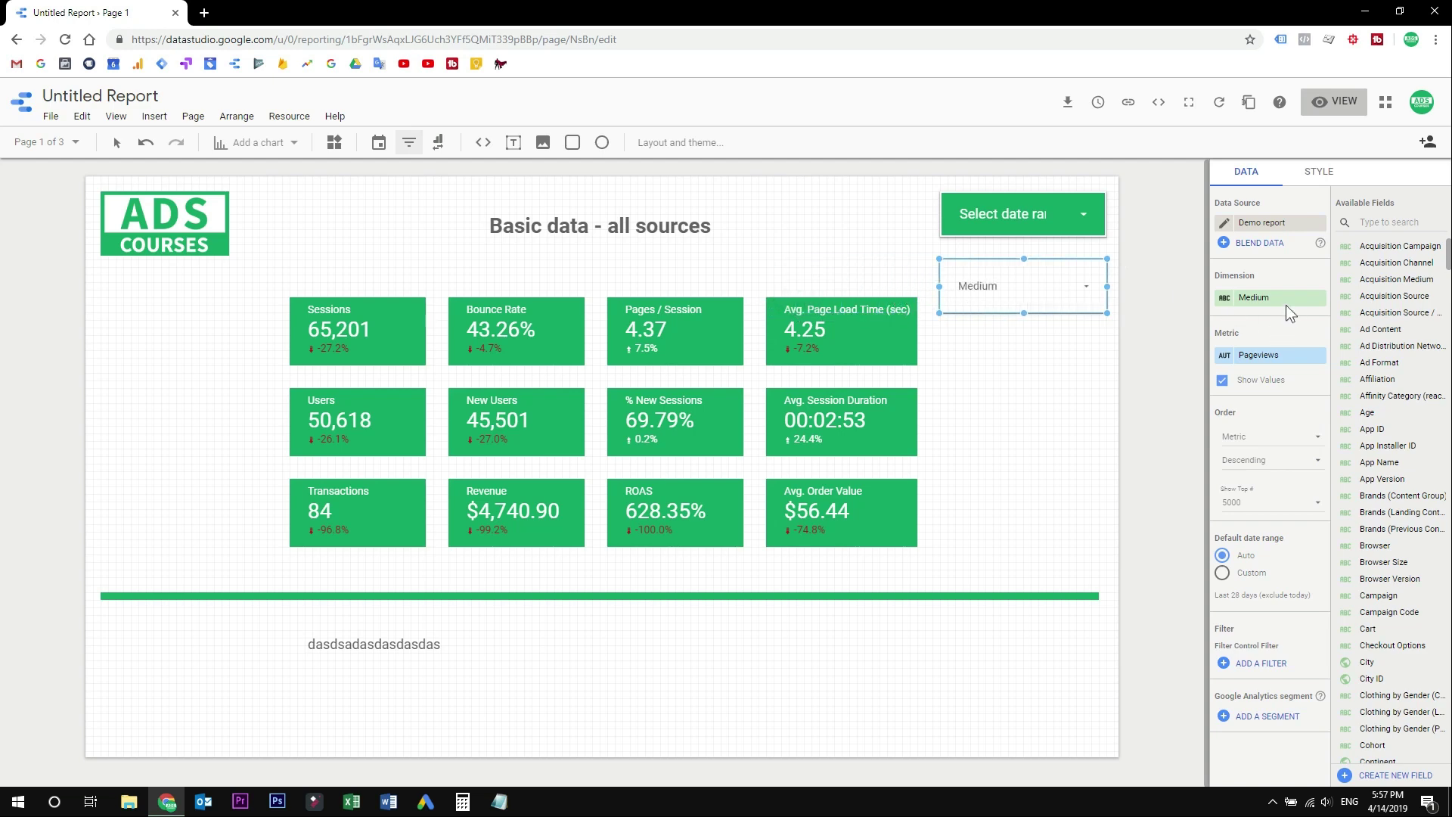
- Set the filter control's dimension to Source / Medium
click(1285, 297)
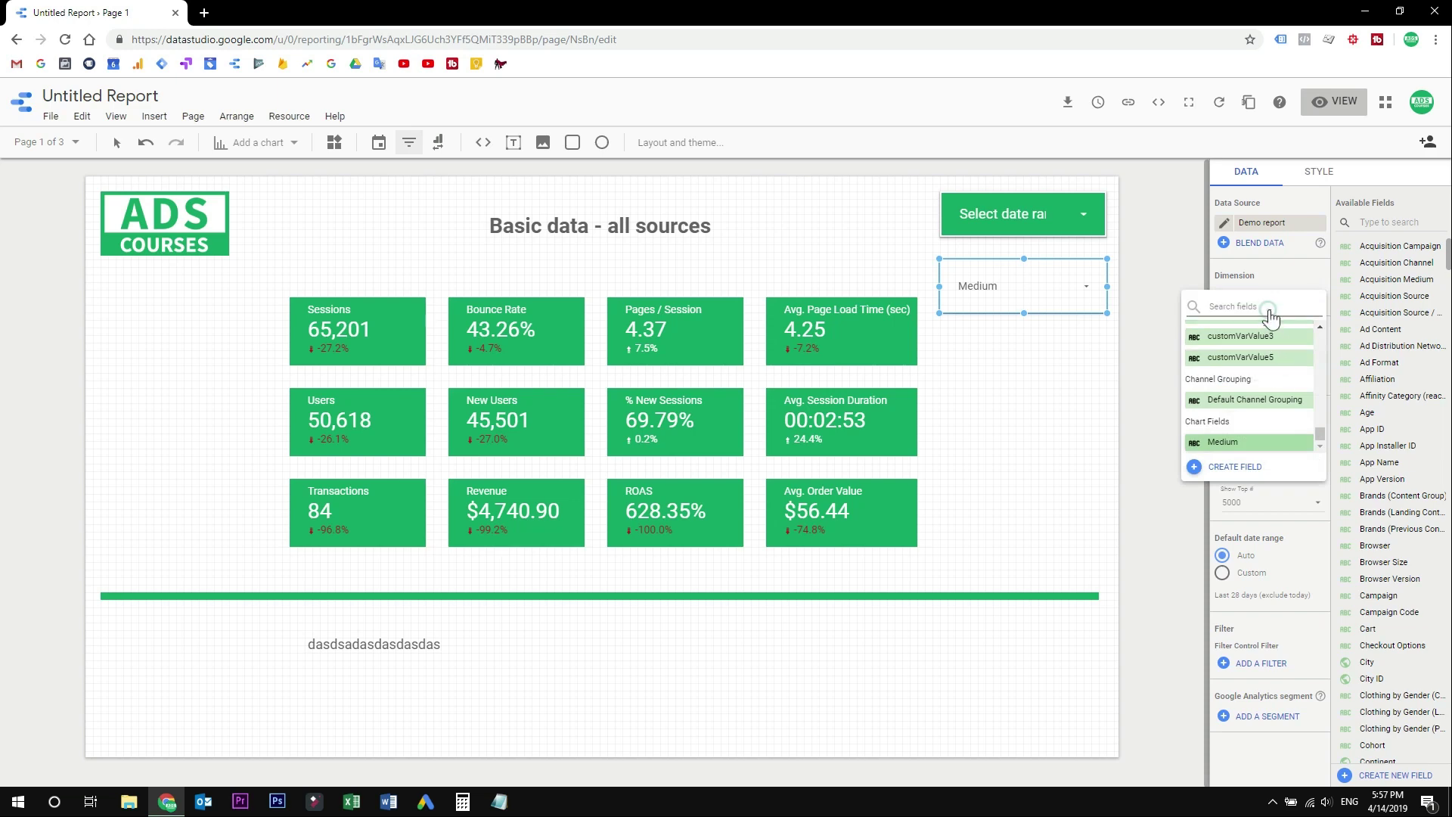
text(sour)
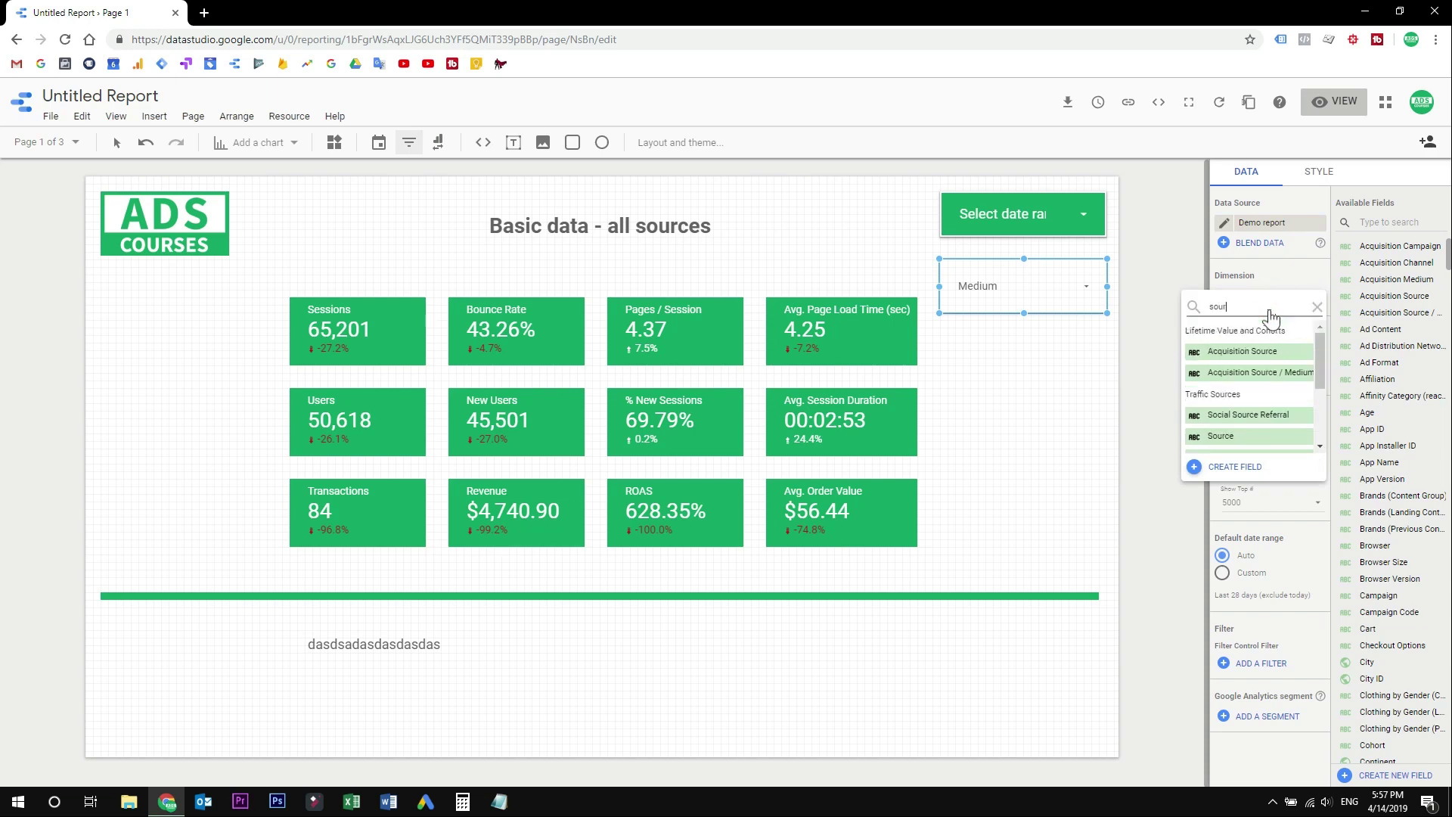
scroll(1256, 378, down, 1)
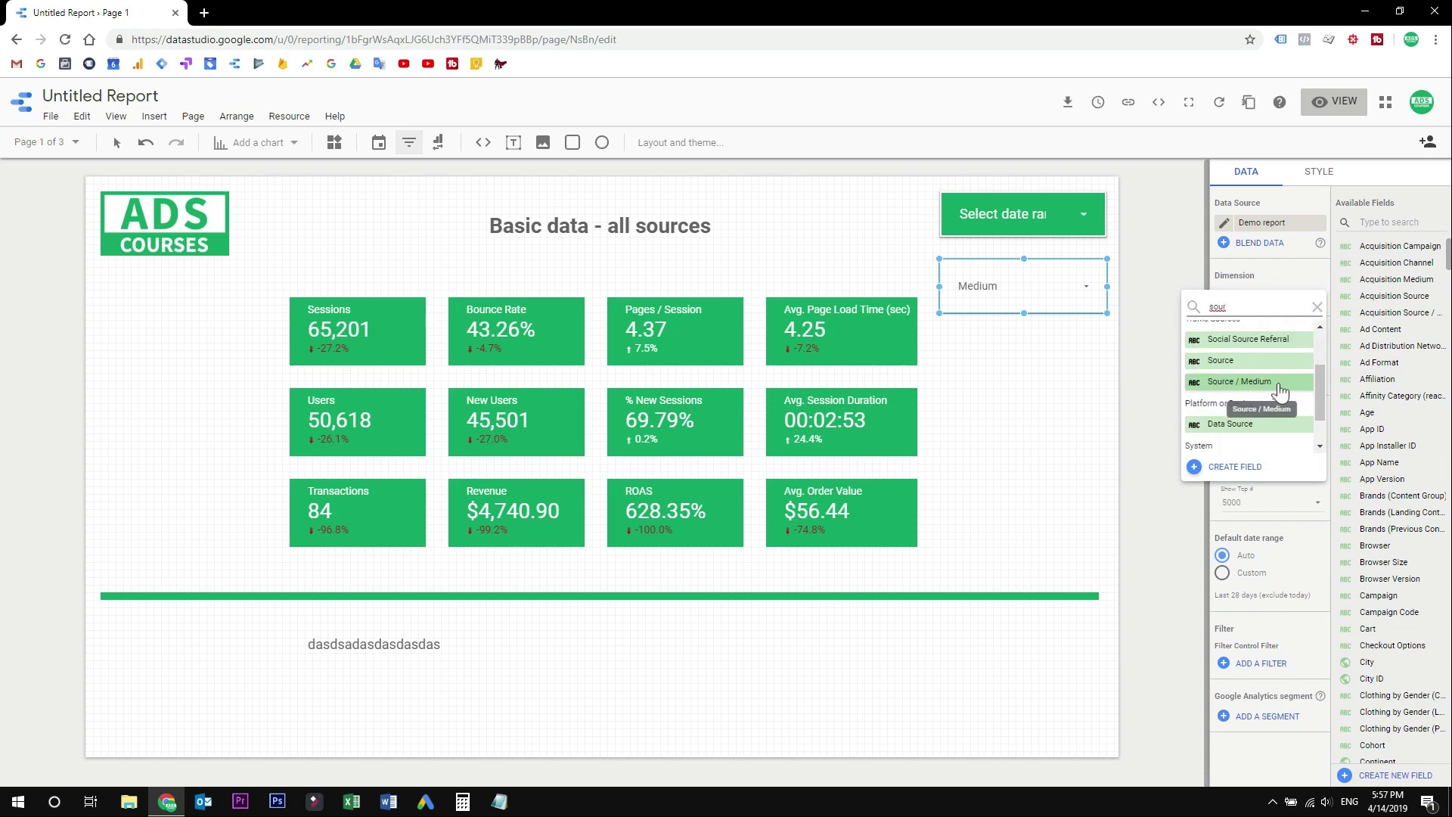
click(1258, 384)
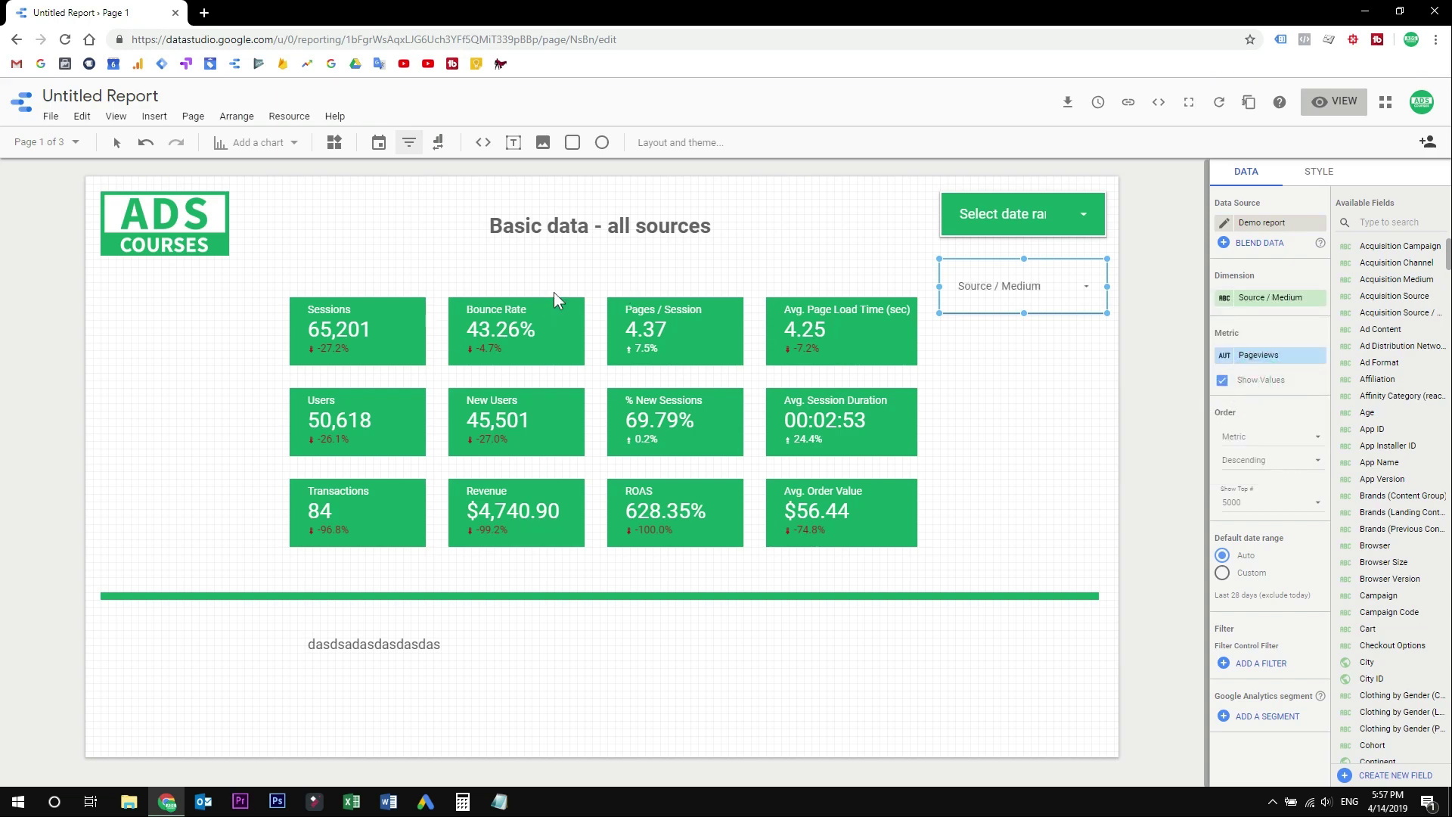
- Set the filter control's text colour to white
click(1306, 175)
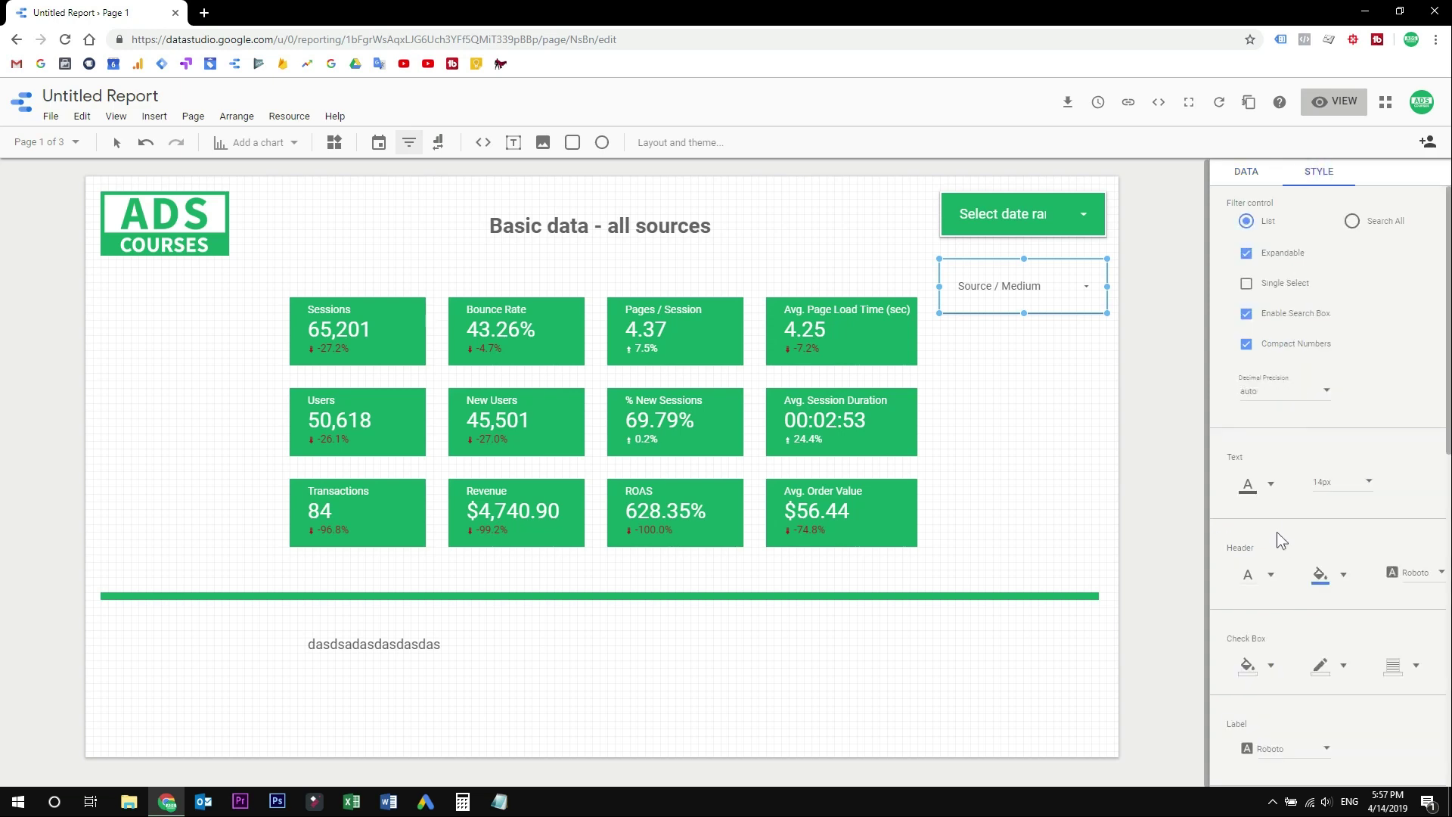
click(1252, 498)
click(1407, 615)
- Give the filter control a custom #13a564 green background and add a border shadow
scroll(1301, 658, down, 3)
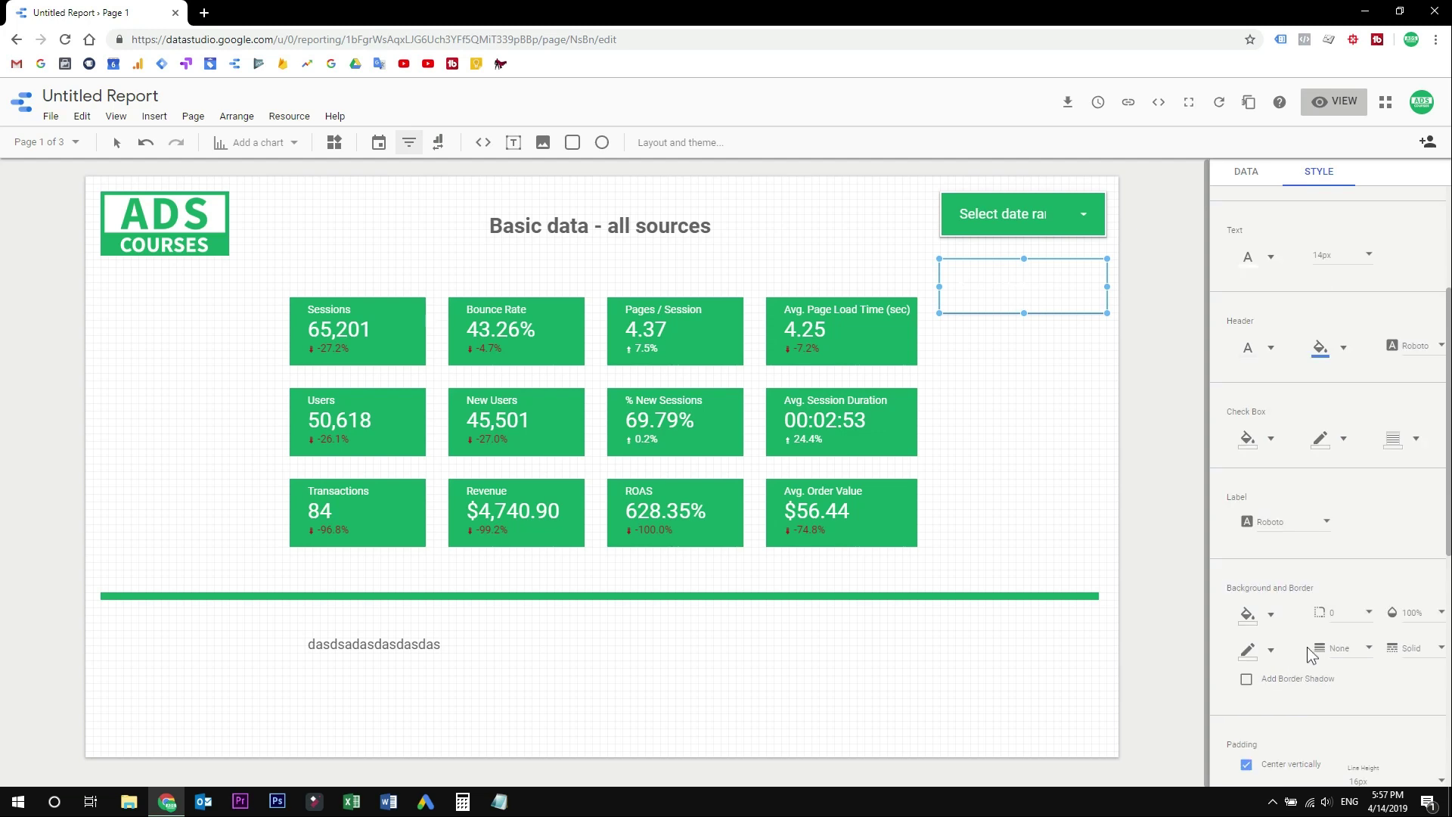
click(1261, 614)
scroll(1354, 718, down, 1)
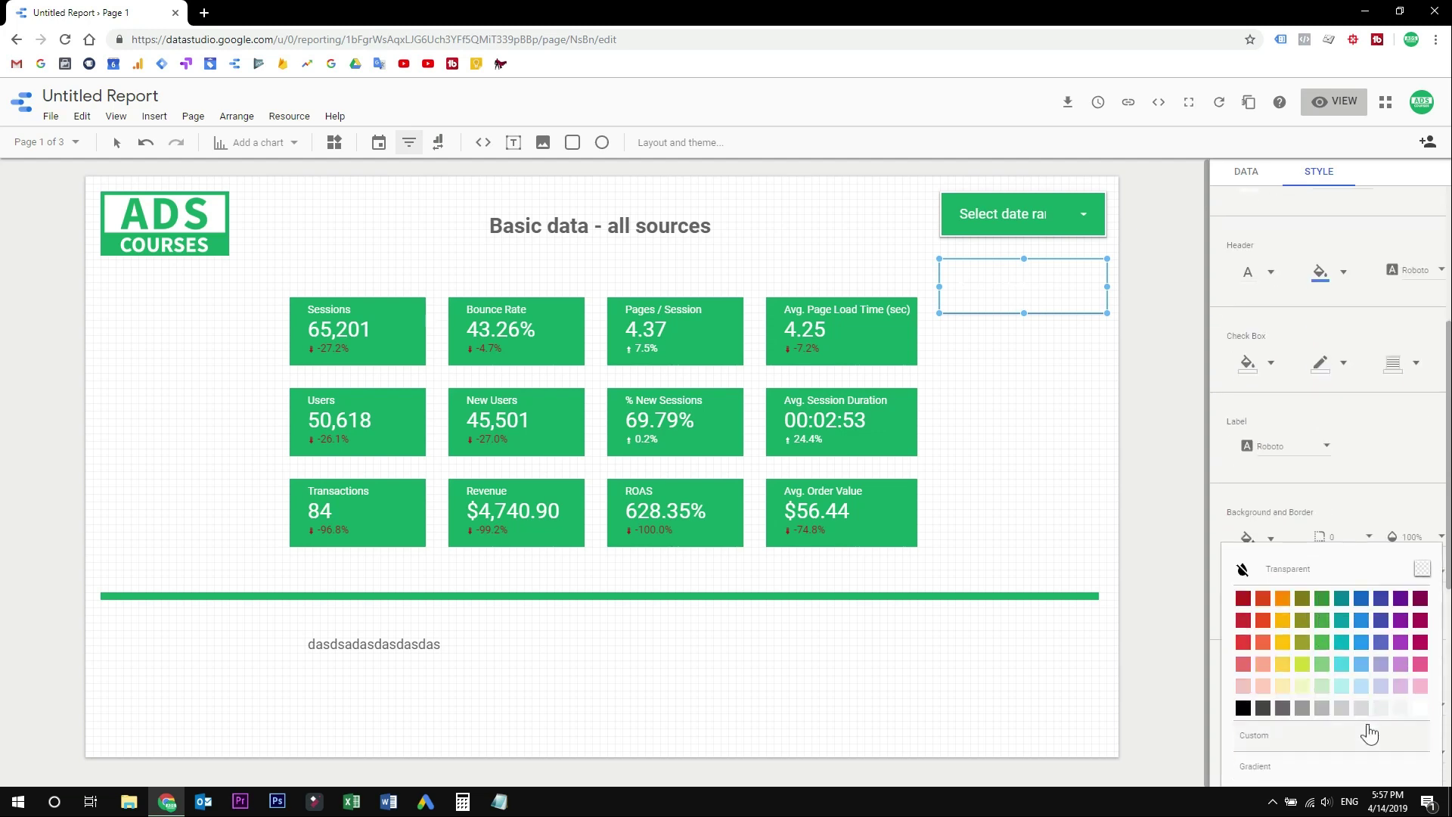
click(1270, 751)
text(#13a564)
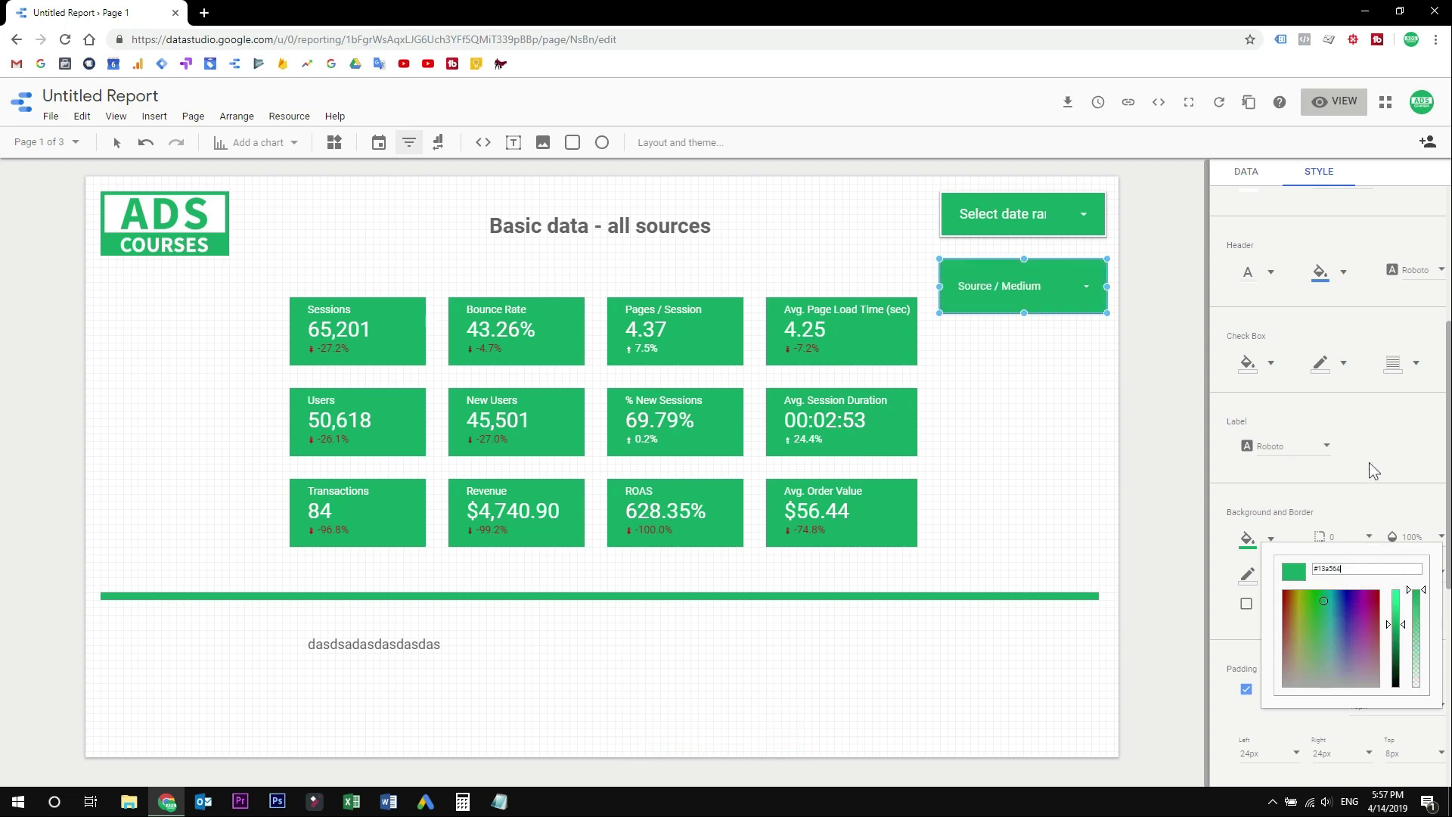
click(1369, 463)
click(1306, 601)
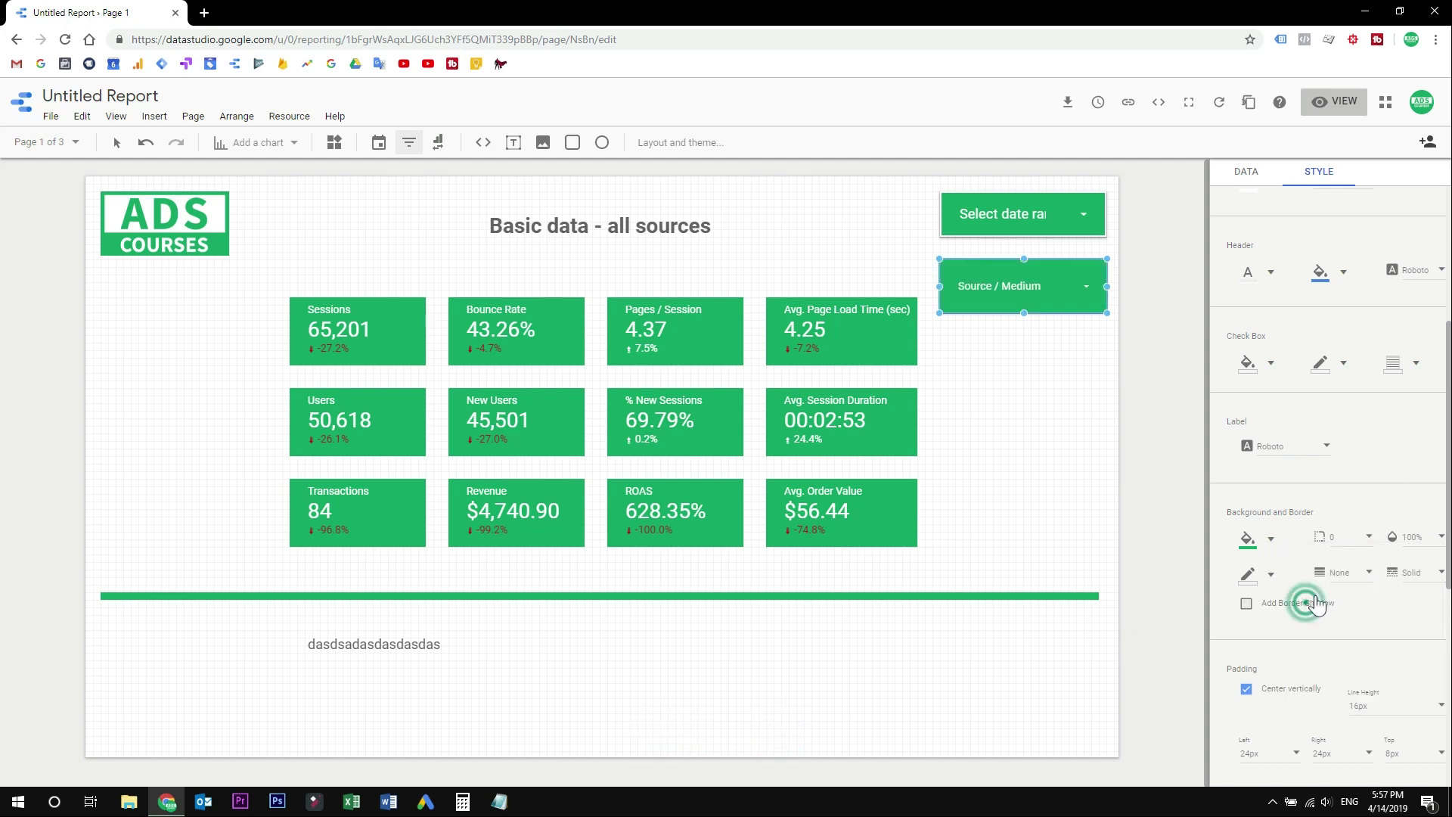
- Give the Source / Medium filter control a white border with a weight of 2
click(1272, 577)
click(1426, 748)
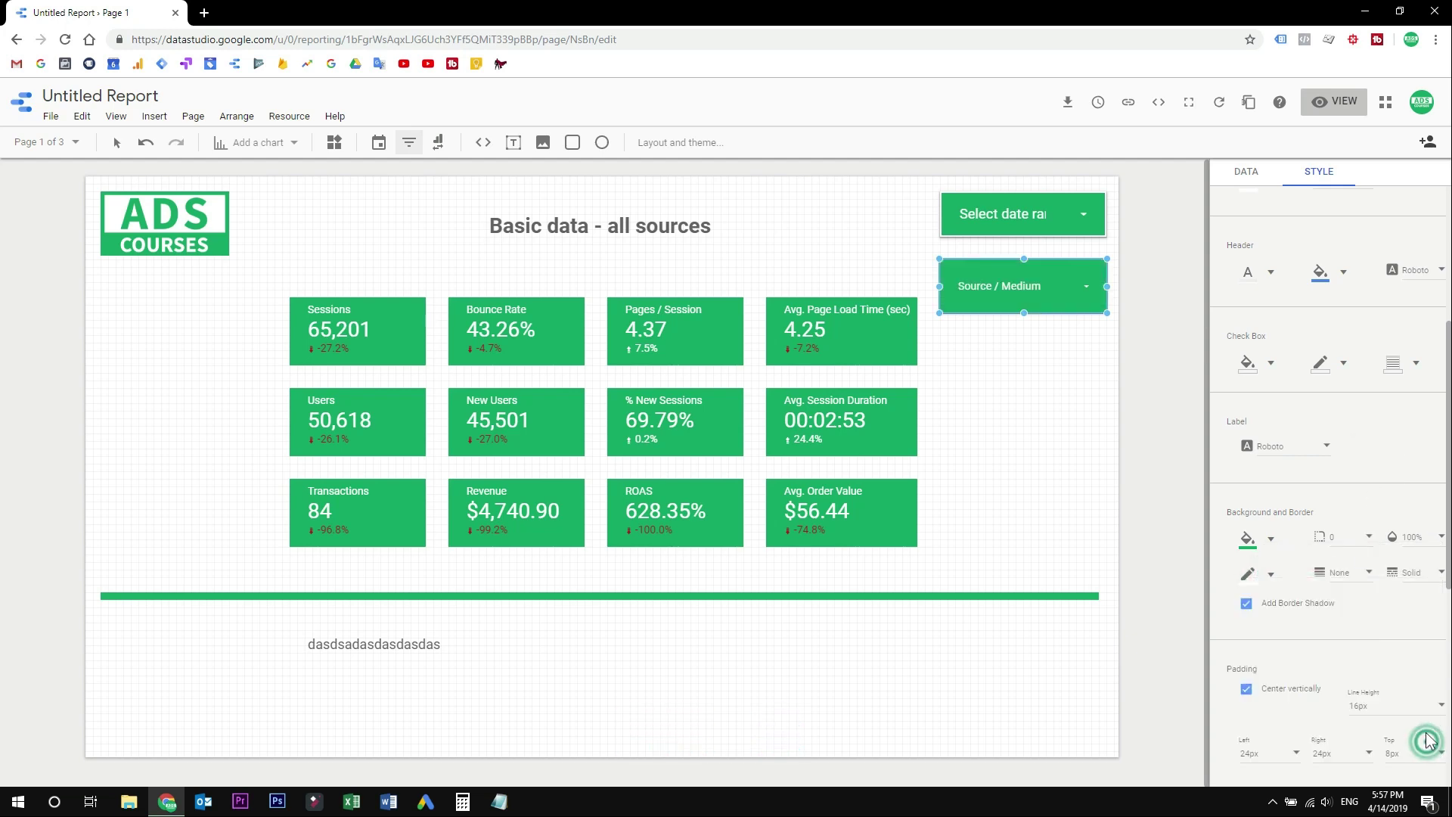
click(1348, 570)
click(1345, 605)
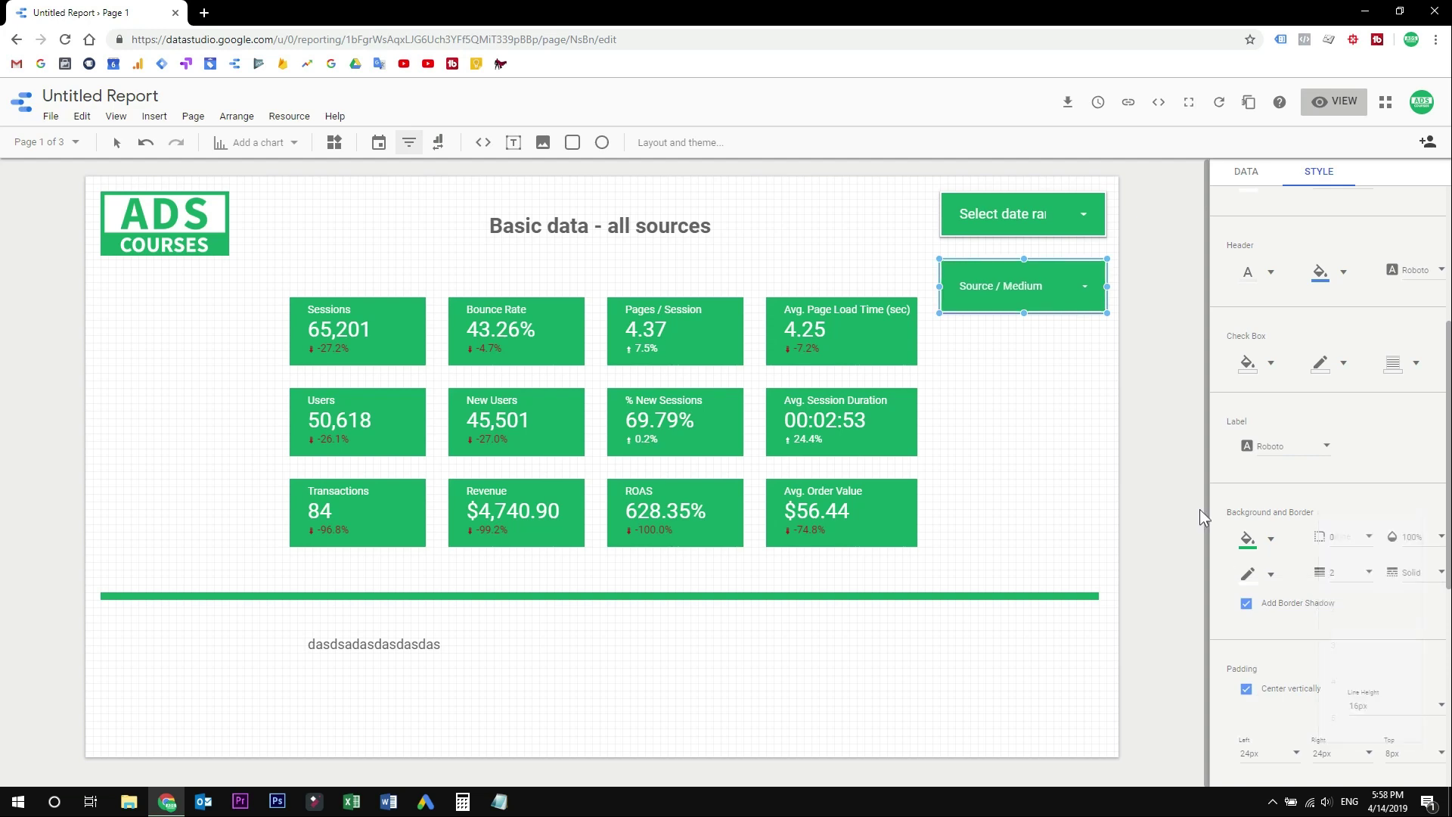
- Set the filter control's text size to 18px
click(1246, 171)
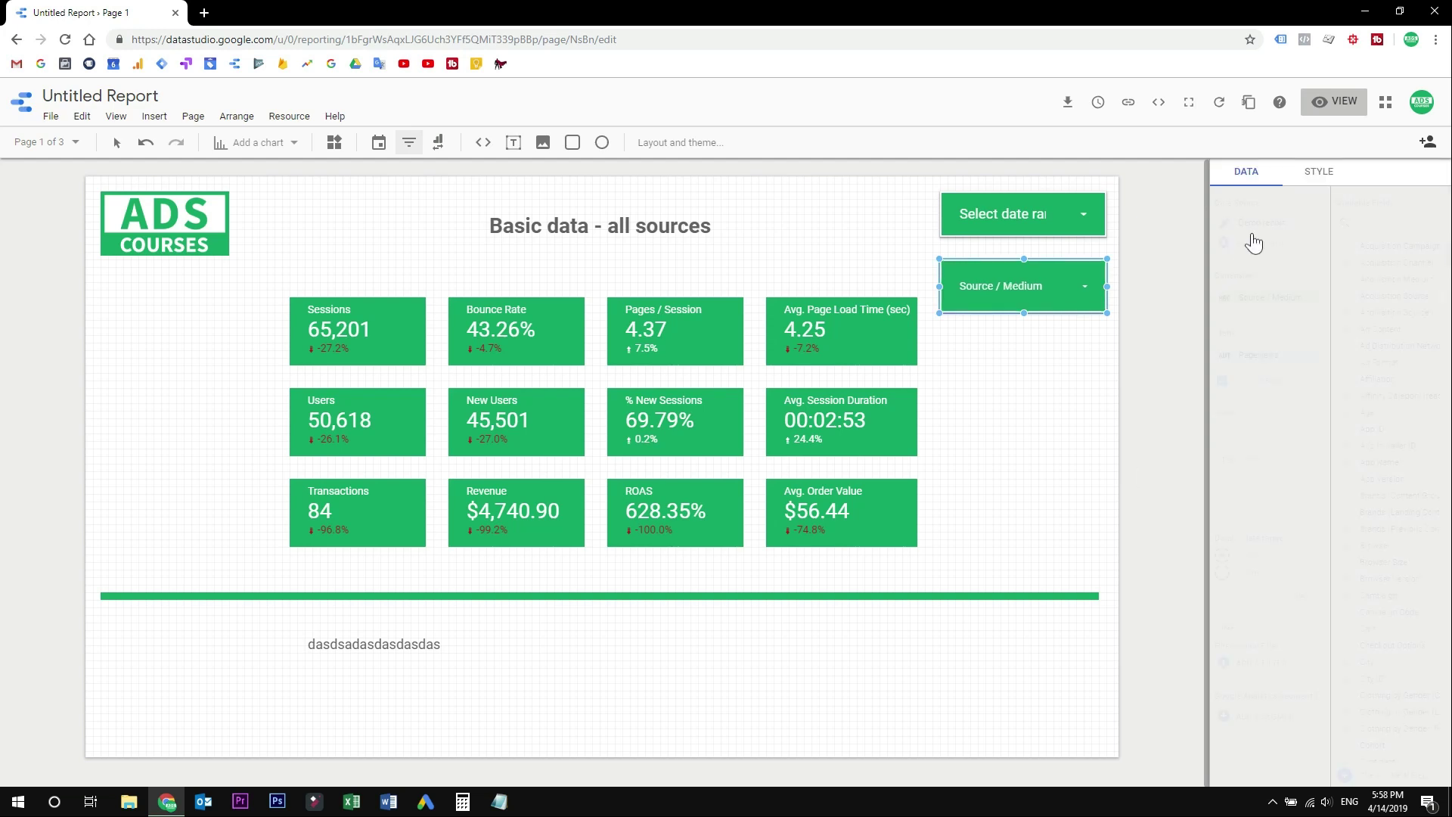
click(1302, 173)
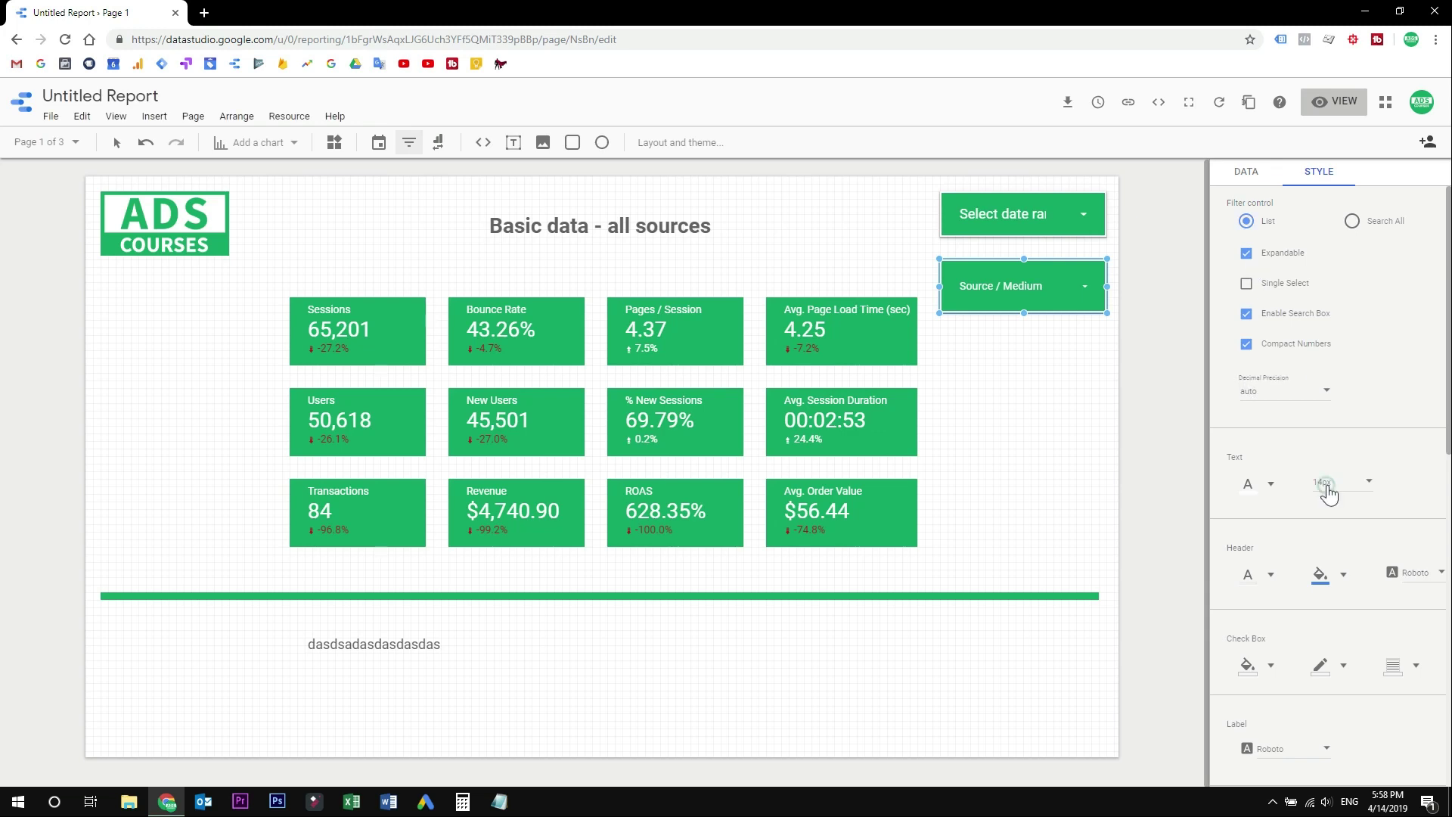
click(1329, 493)
click(1334, 509)
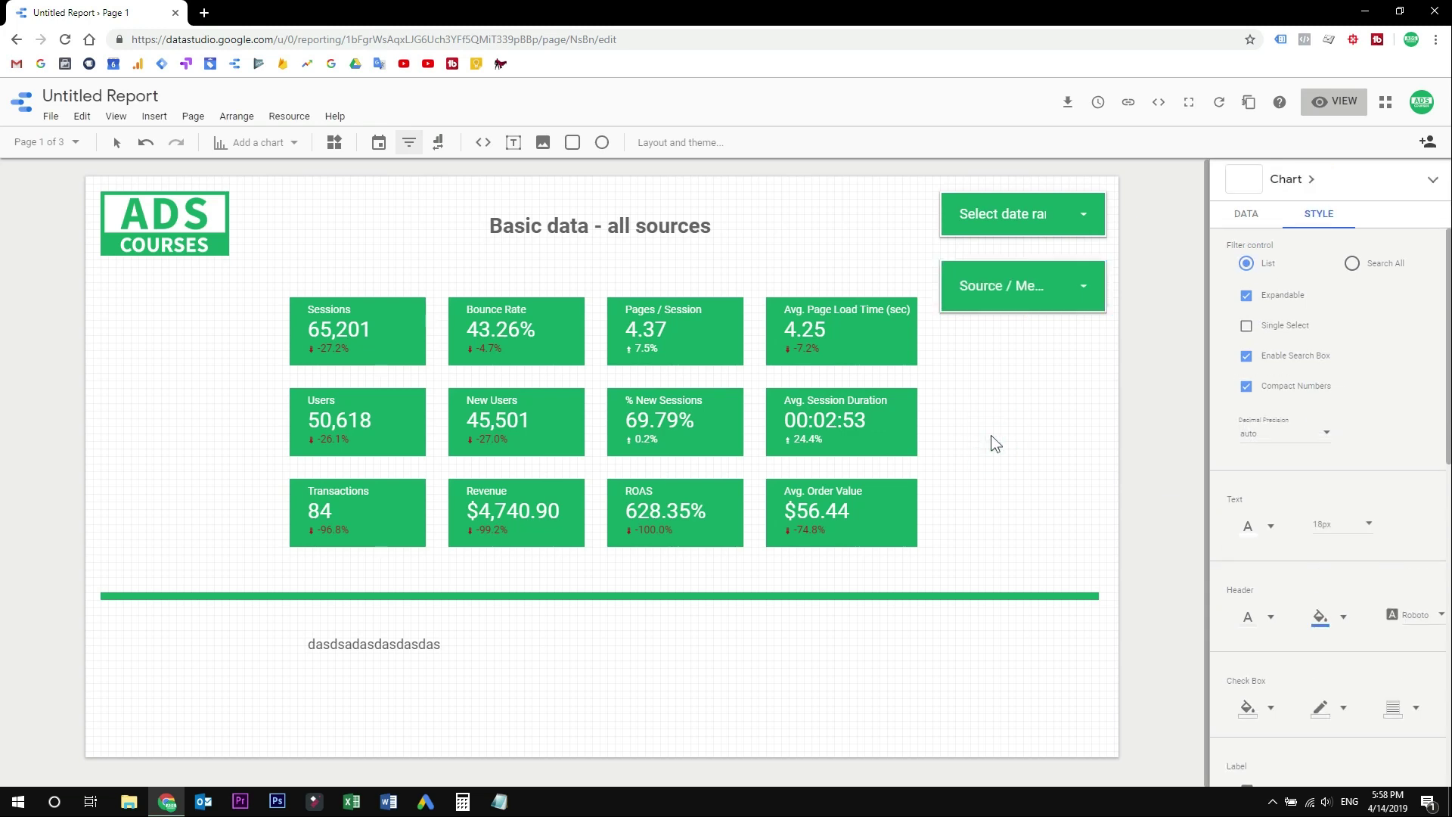
click(994, 443)
- Shift all twelve scorecards together with the filter control slightly to the left
drag(251, 282, 961, 503)
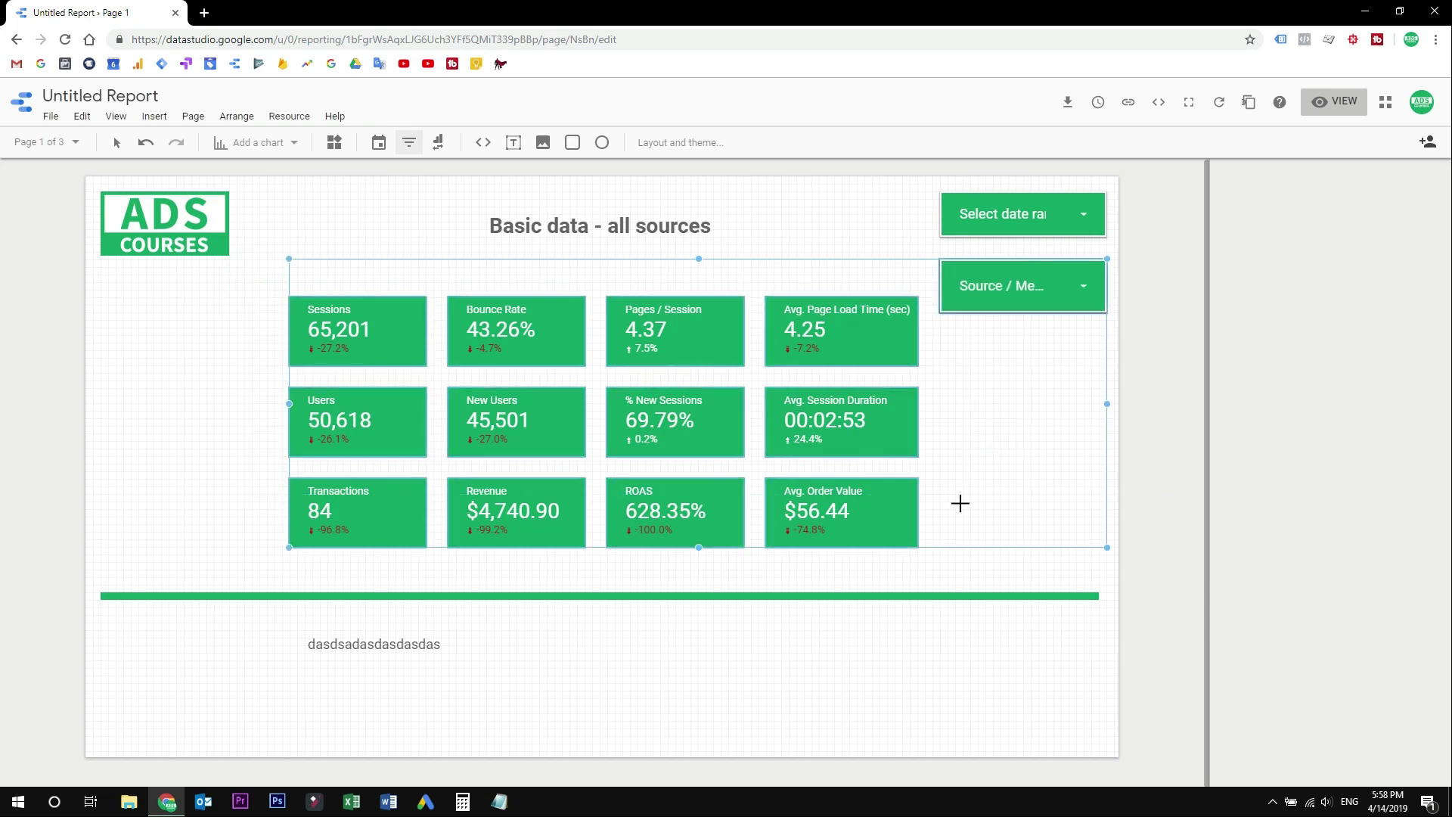
key(Left)
key(Left)
key(Left)
key(Left)
click(1054, 421)
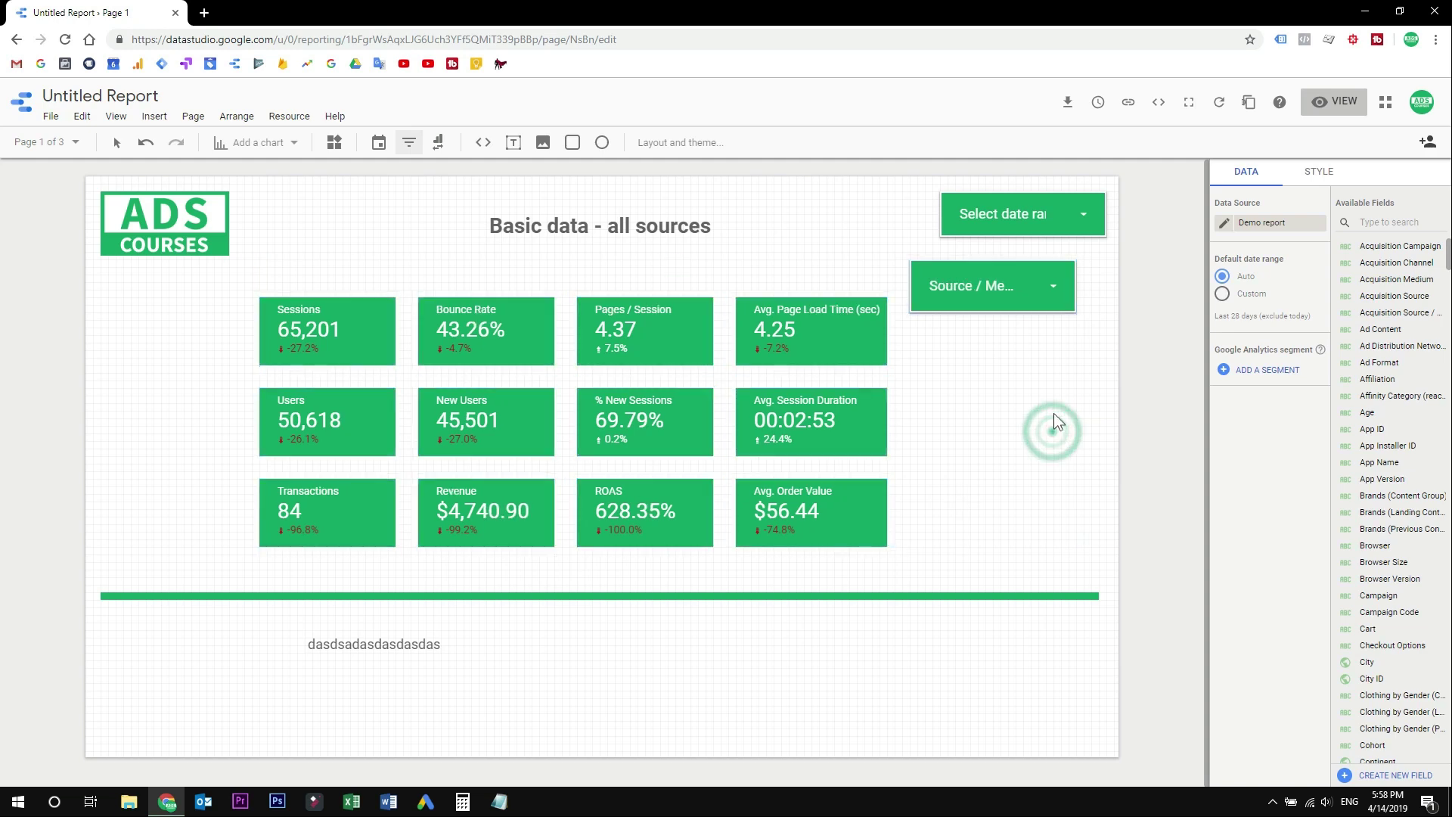
- Widen the filter control to the divider's right end and resize the date range control to match its width
click(1018, 286)
drag(1076, 286, 1099, 286)
click(1044, 221)
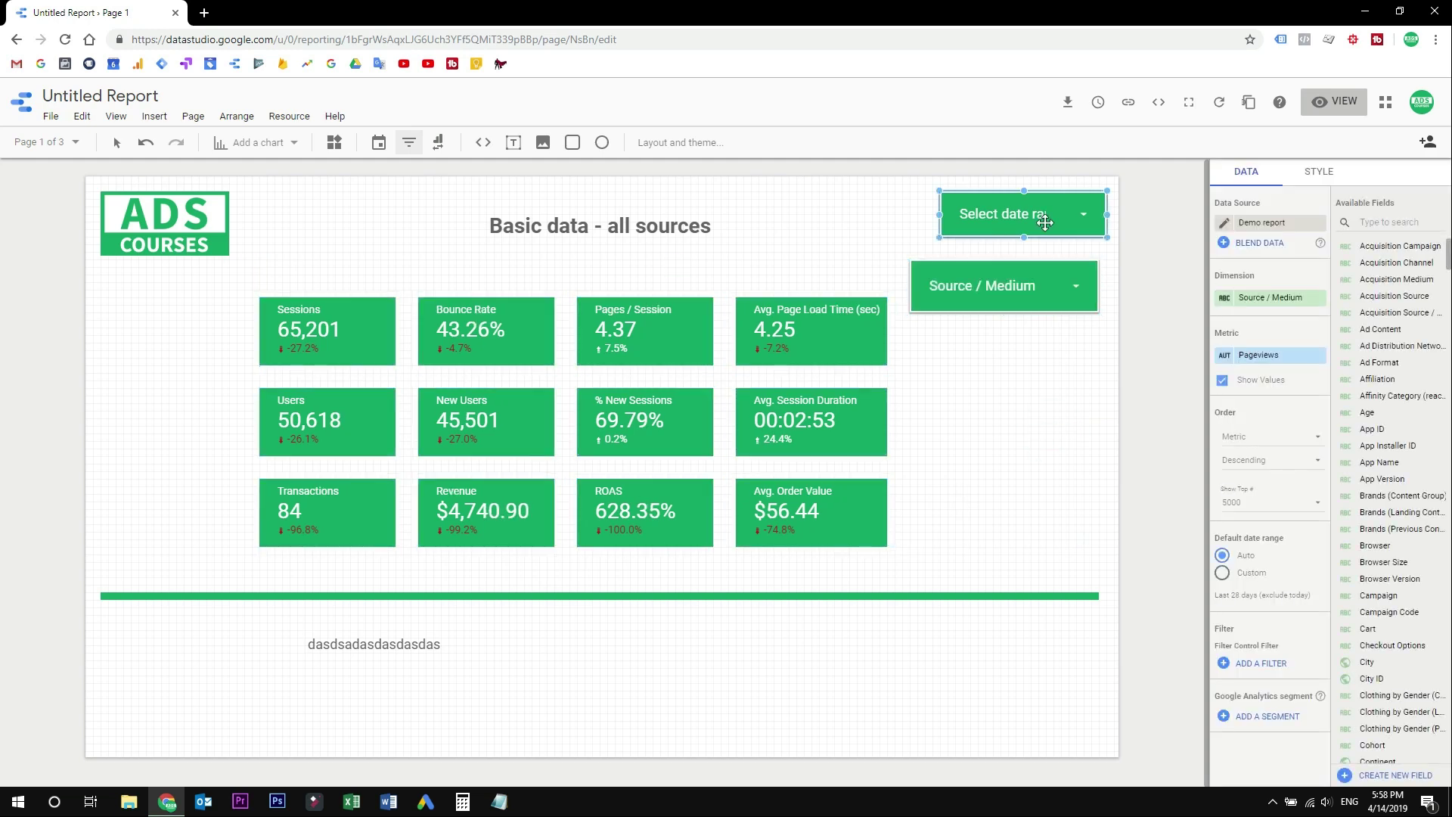
drag(940, 214, 907, 214)
click(947, 421)
click(1098, 216)
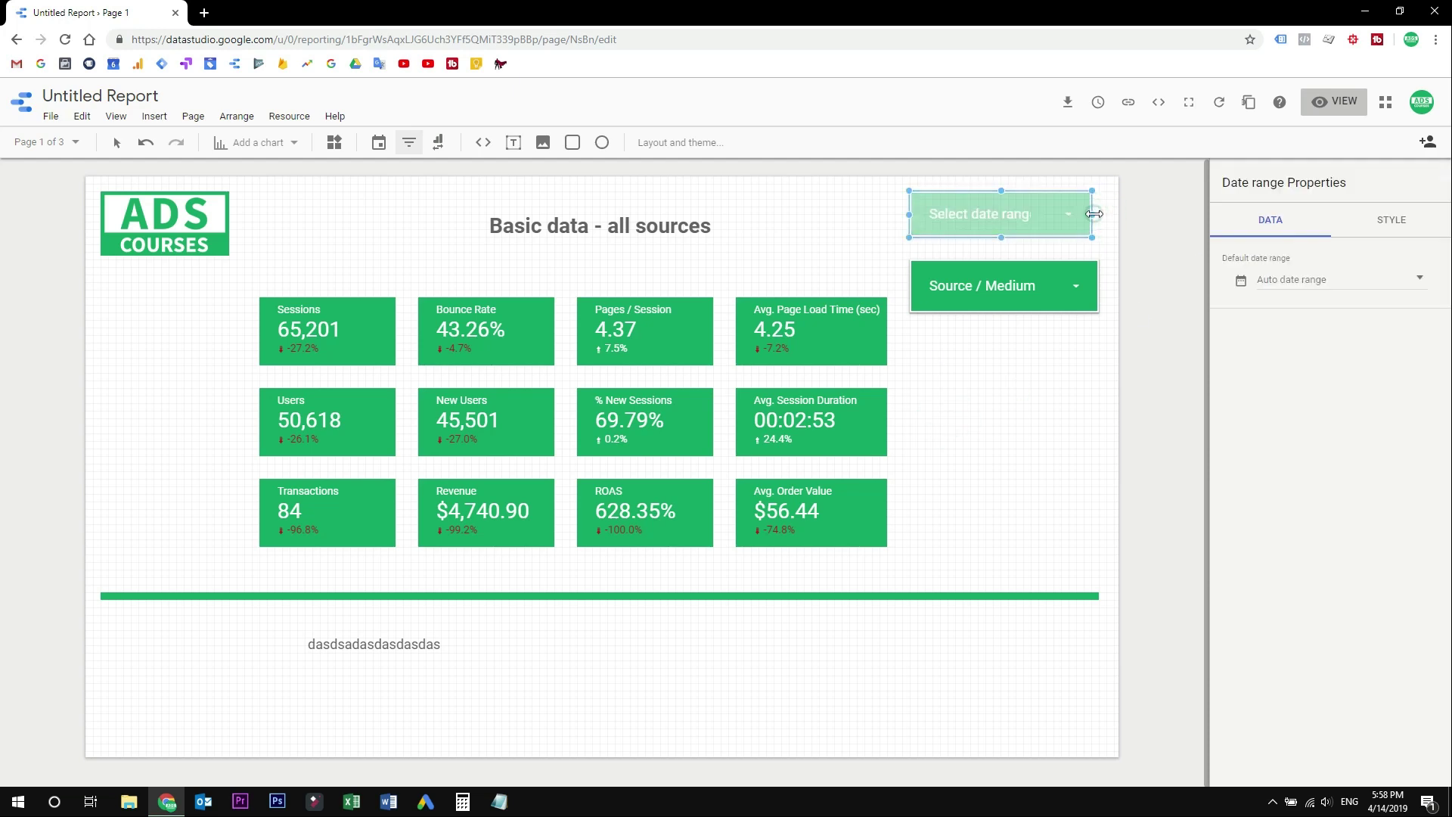
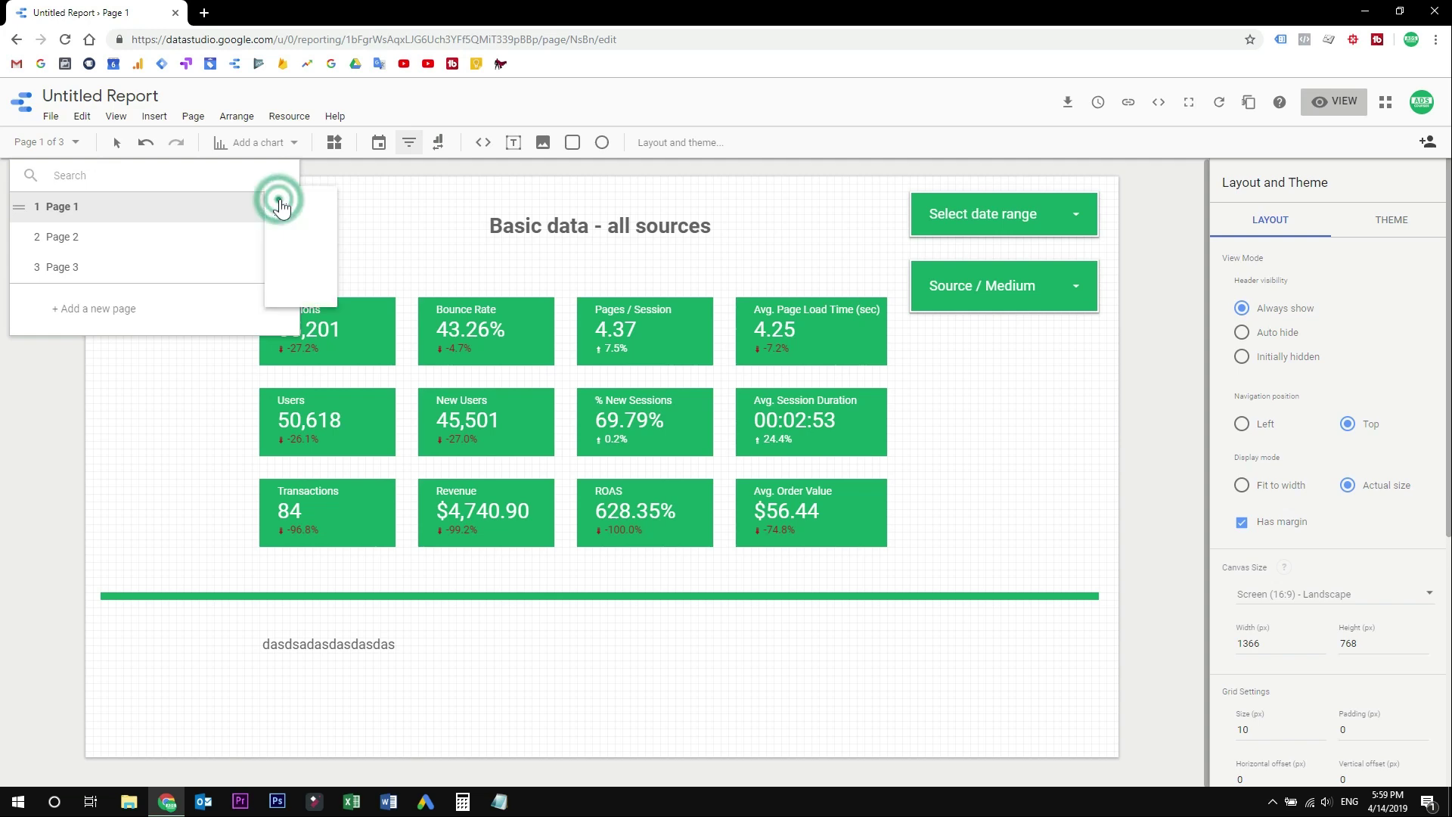
- Duplicate Page 1 as the second page of the report and rename the copy CPC
click(301, 256)
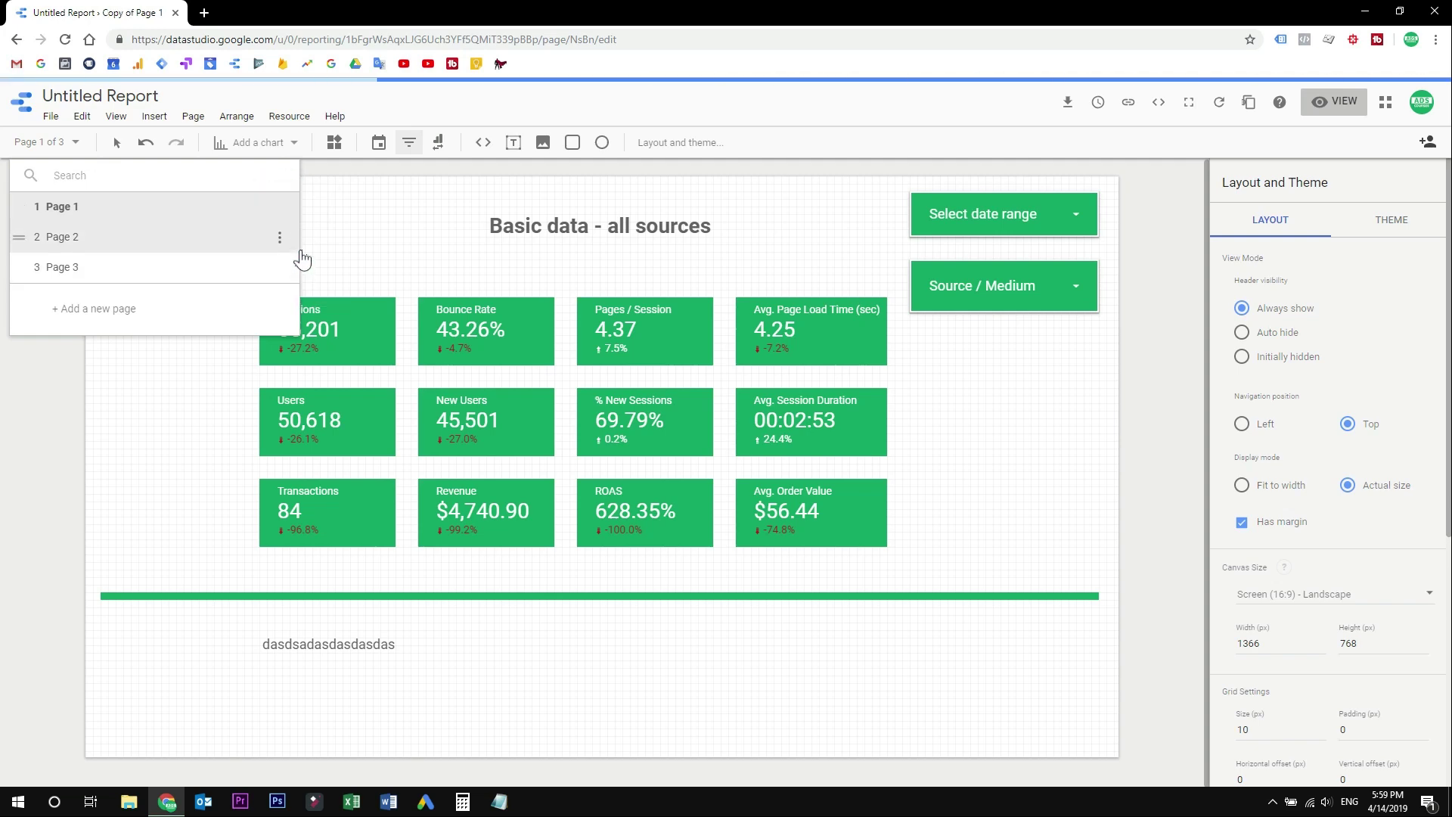
drag(20, 298, 23, 225)
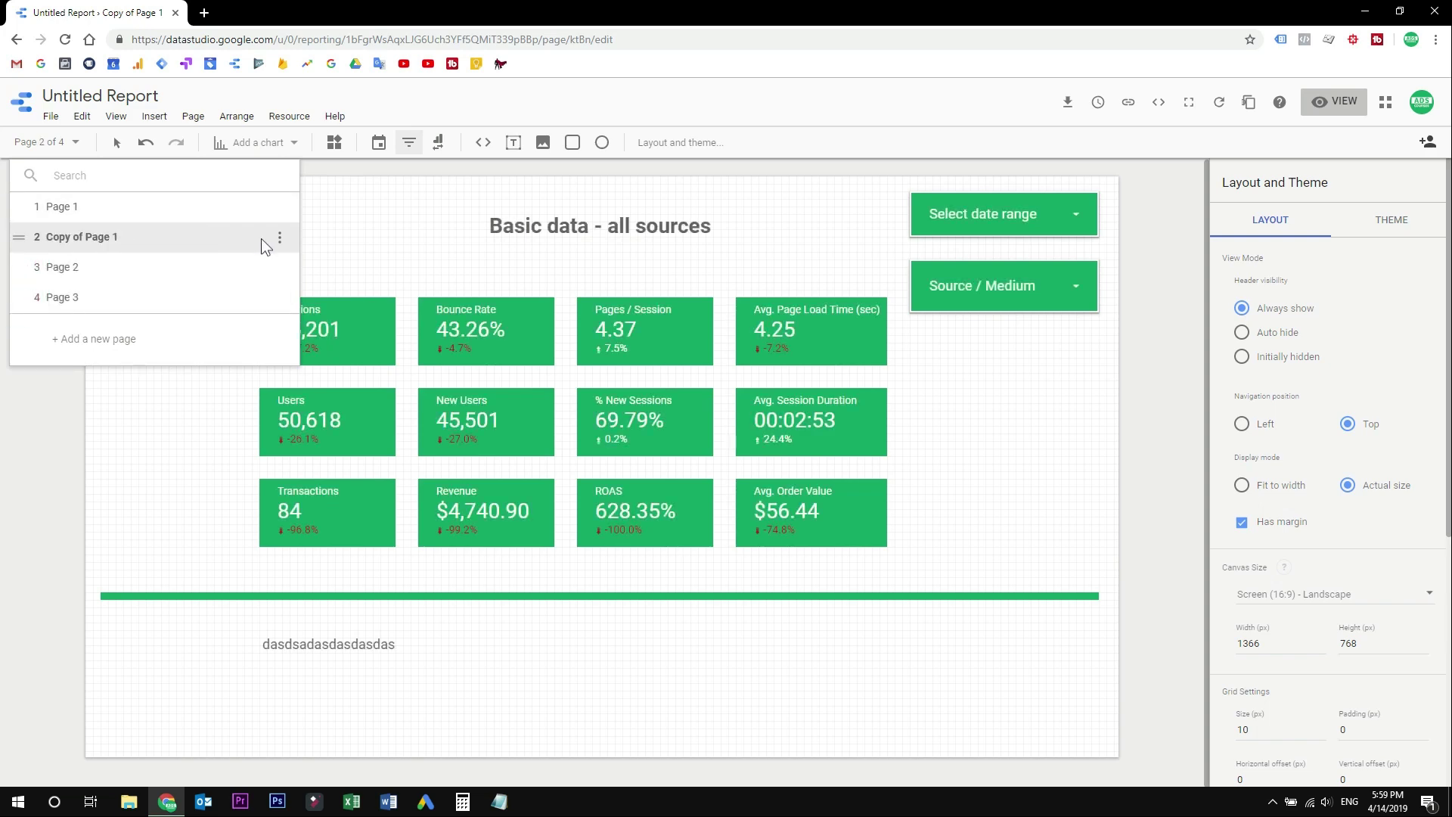
click(282, 237)
click(295, 236)
key(ctrl+a)
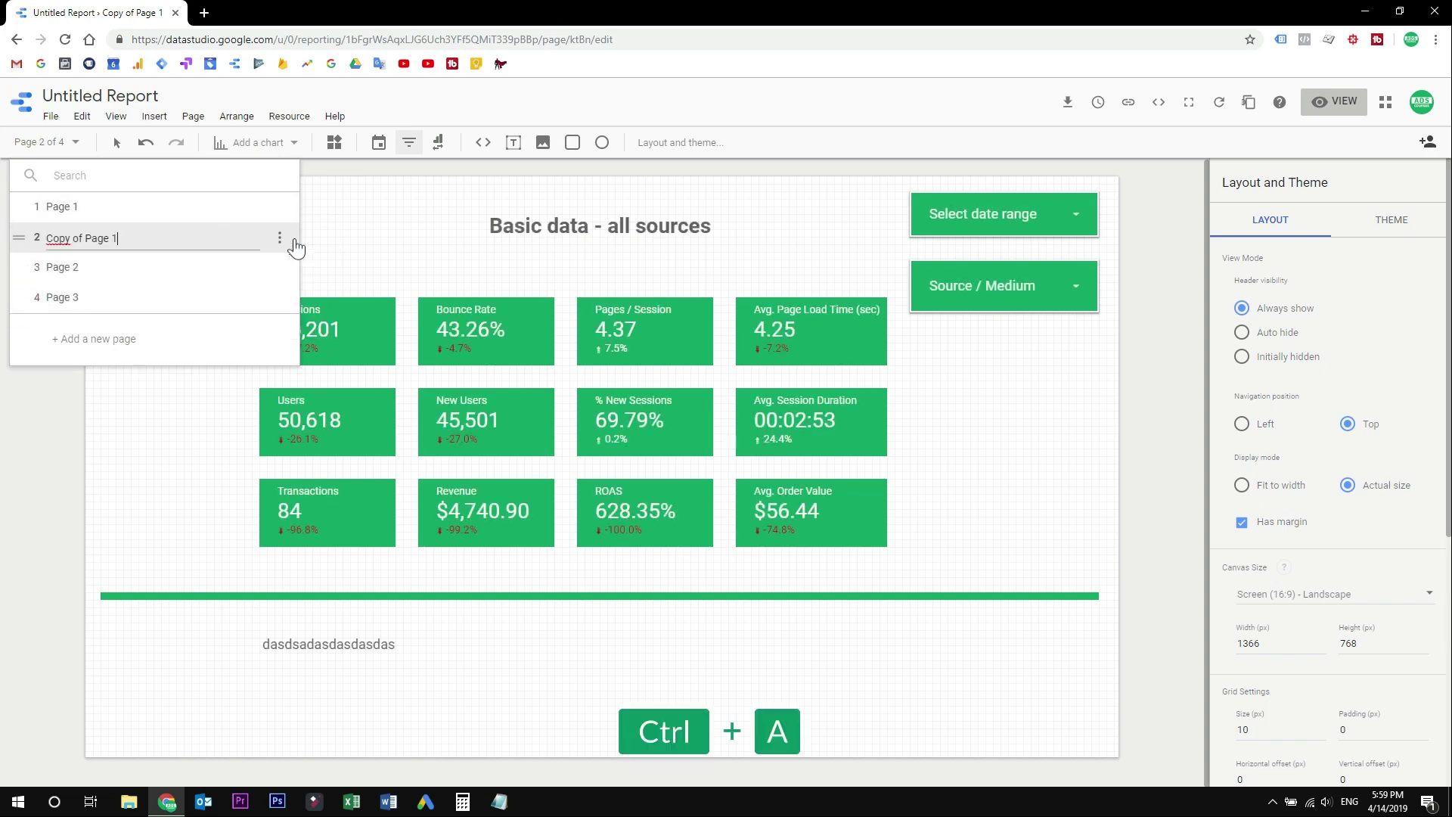
text(CPC)
- Rename the original Page 1 as All Traffic
click(281, 206)
click(291, 214)
key(ctrl+a)
text(All)
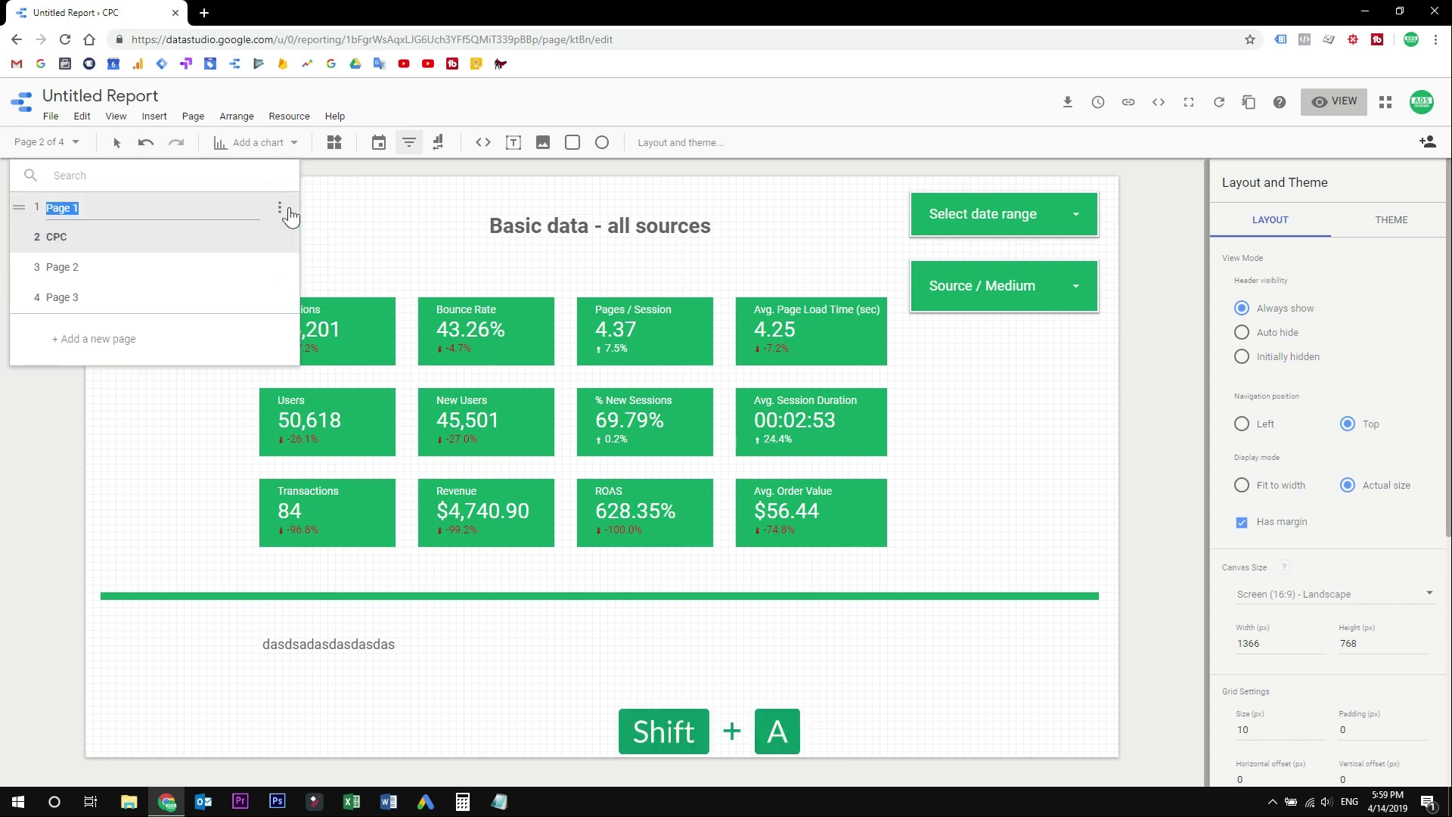
text( Traffic)
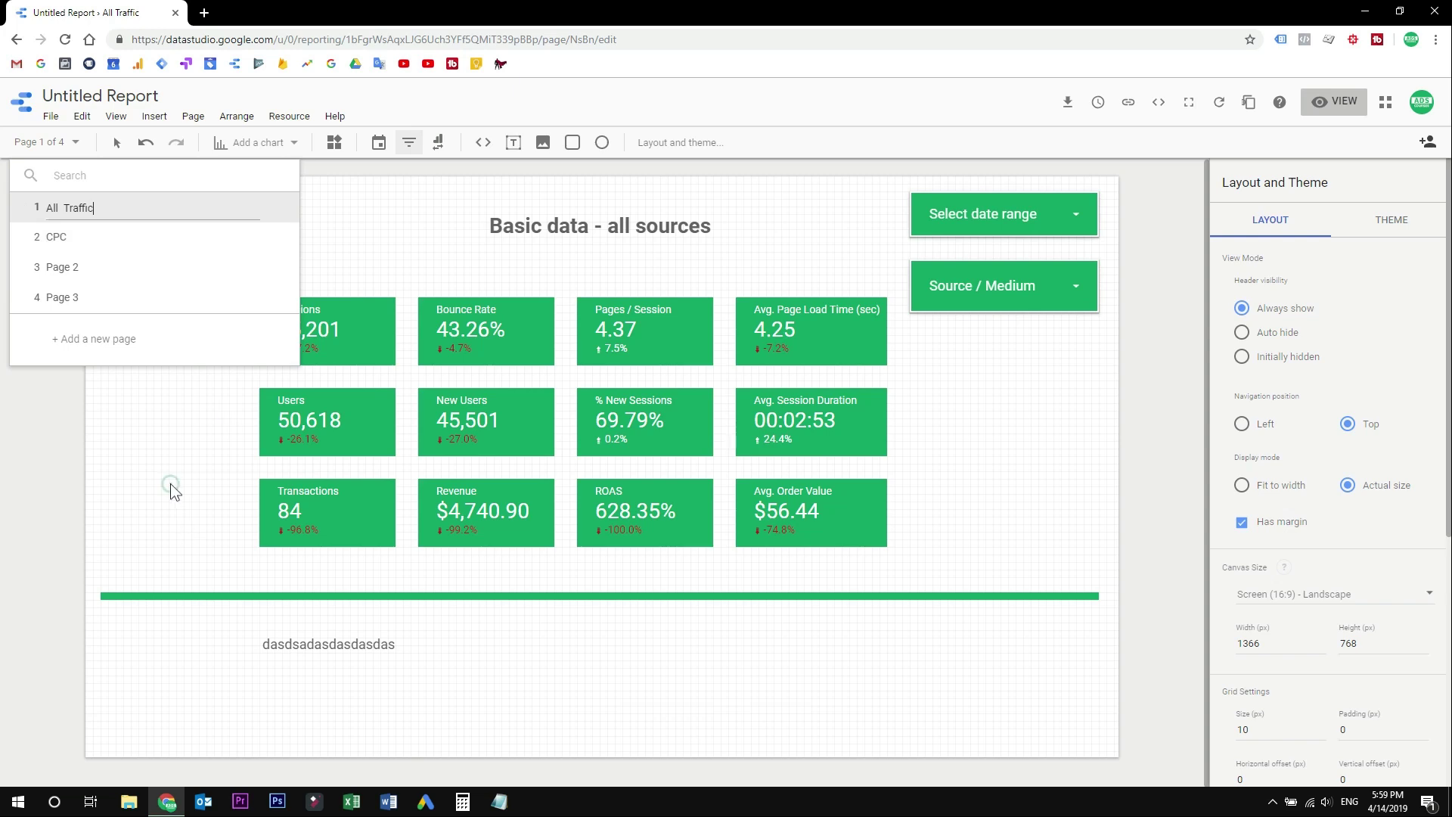
click(170, 483)
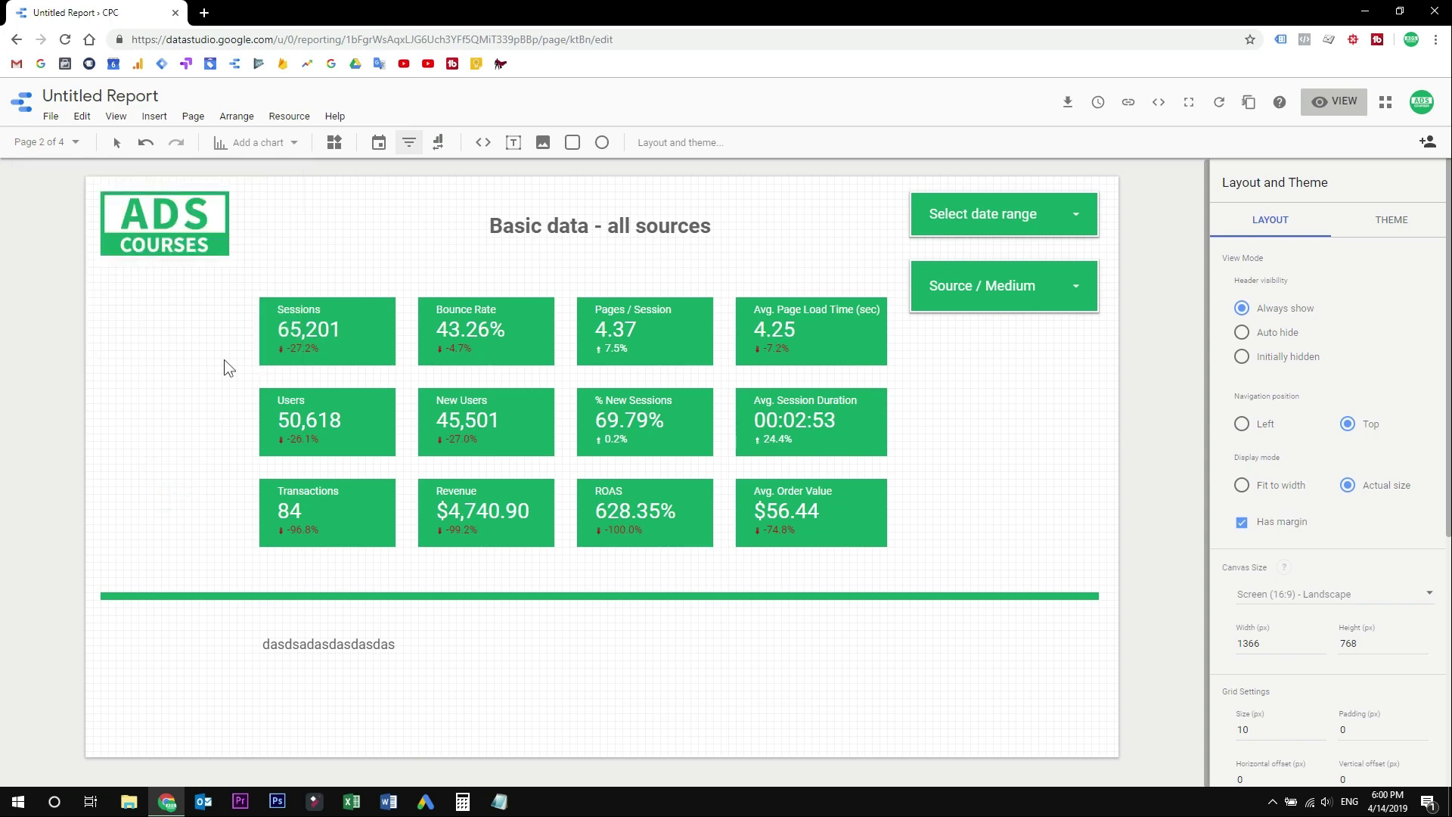
- Start a new page-level filter in the CPC page's settings and name it cpc
drag(207, 316, 893, 521)
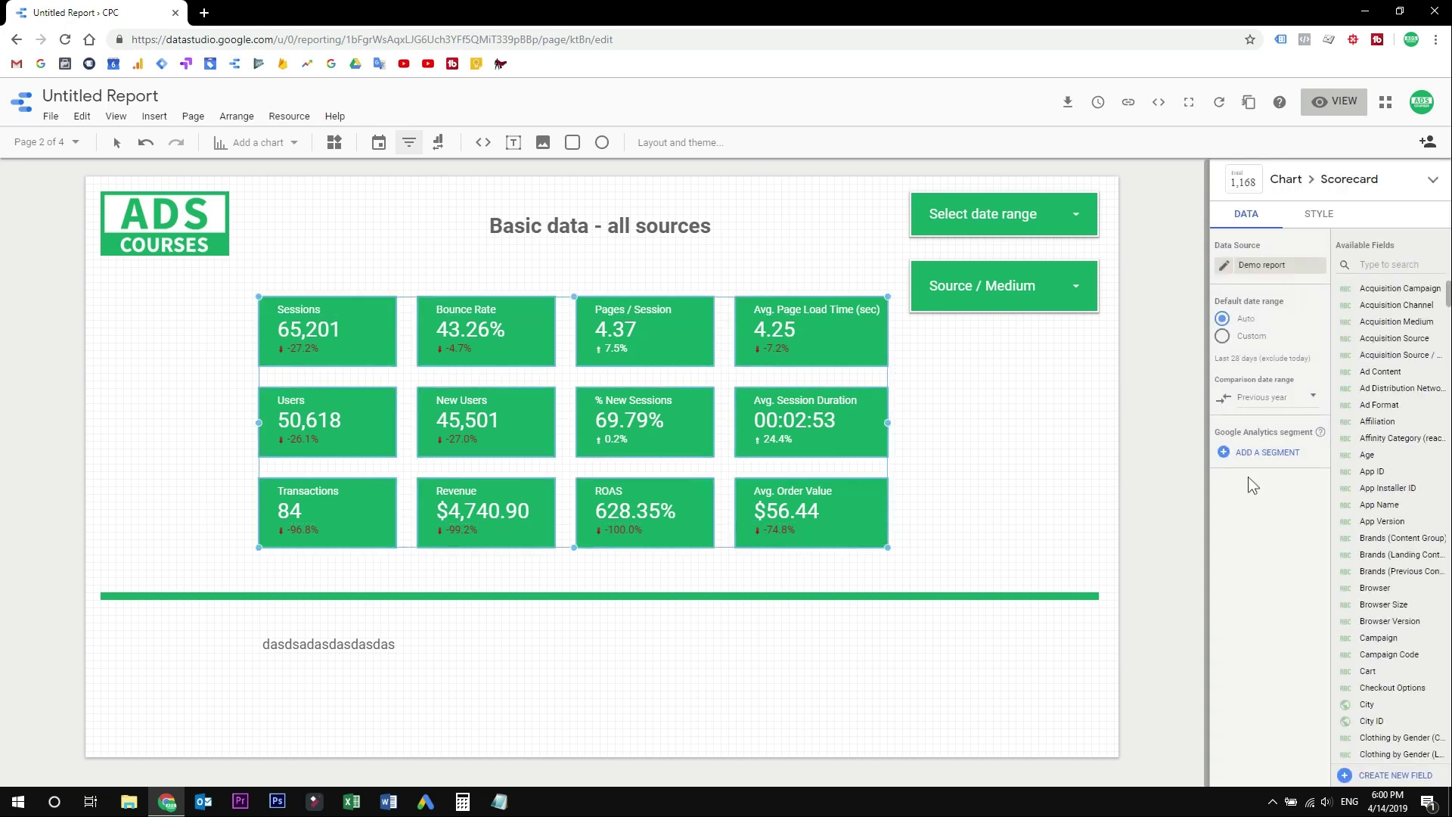
click(1022, 479)
right_click(997, 422)
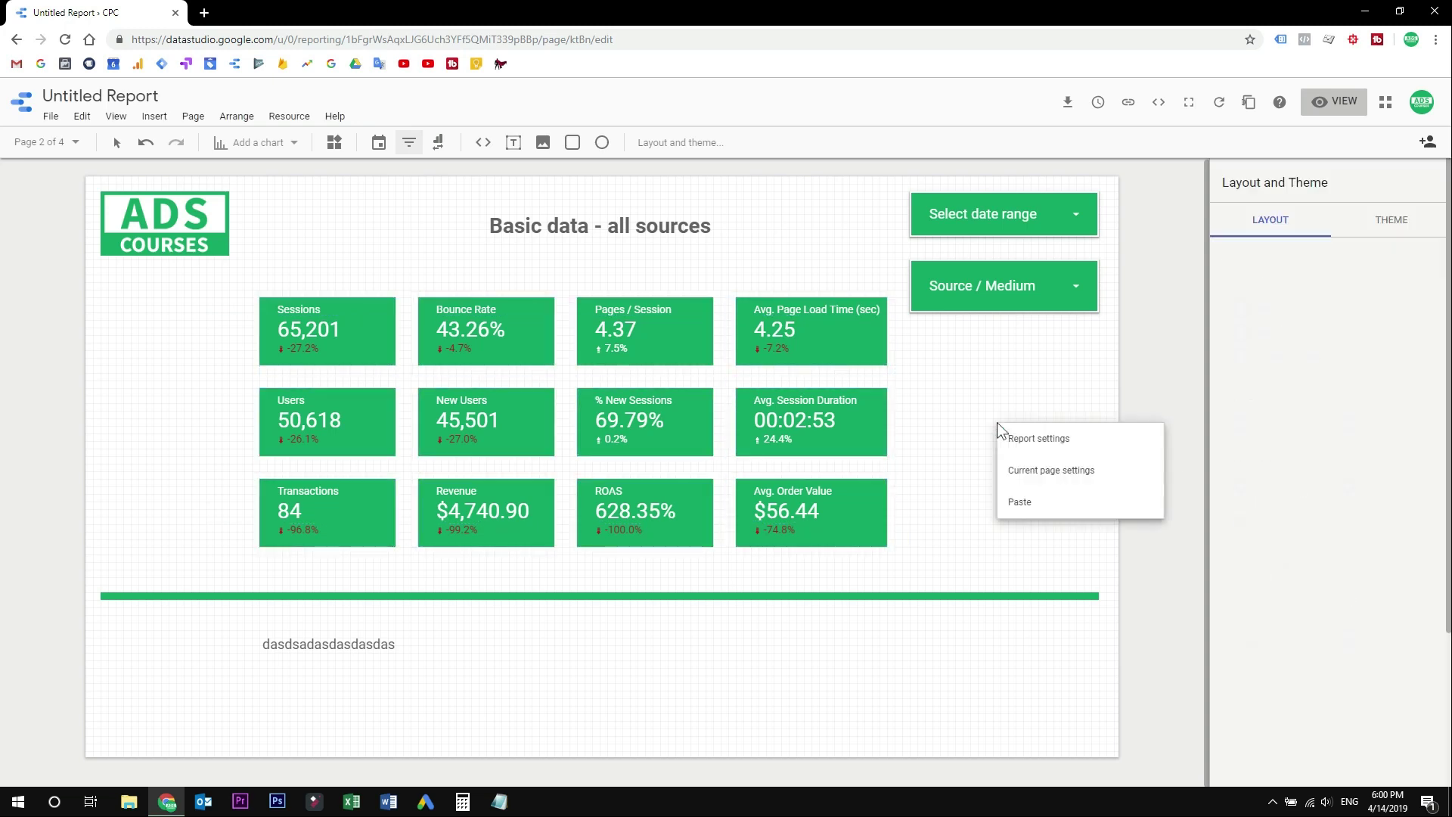
click(1078, 475)
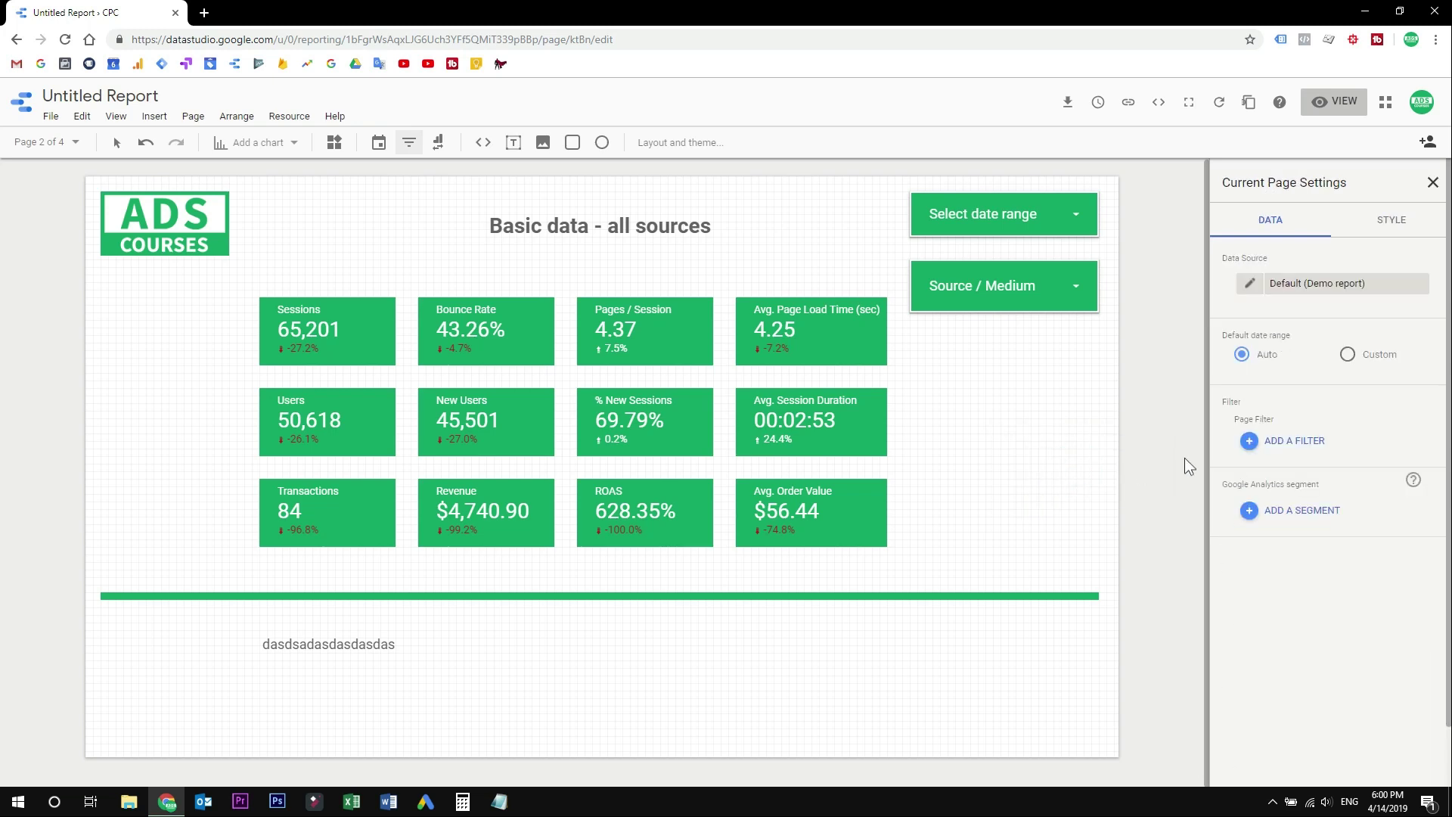
click(1312, 447)
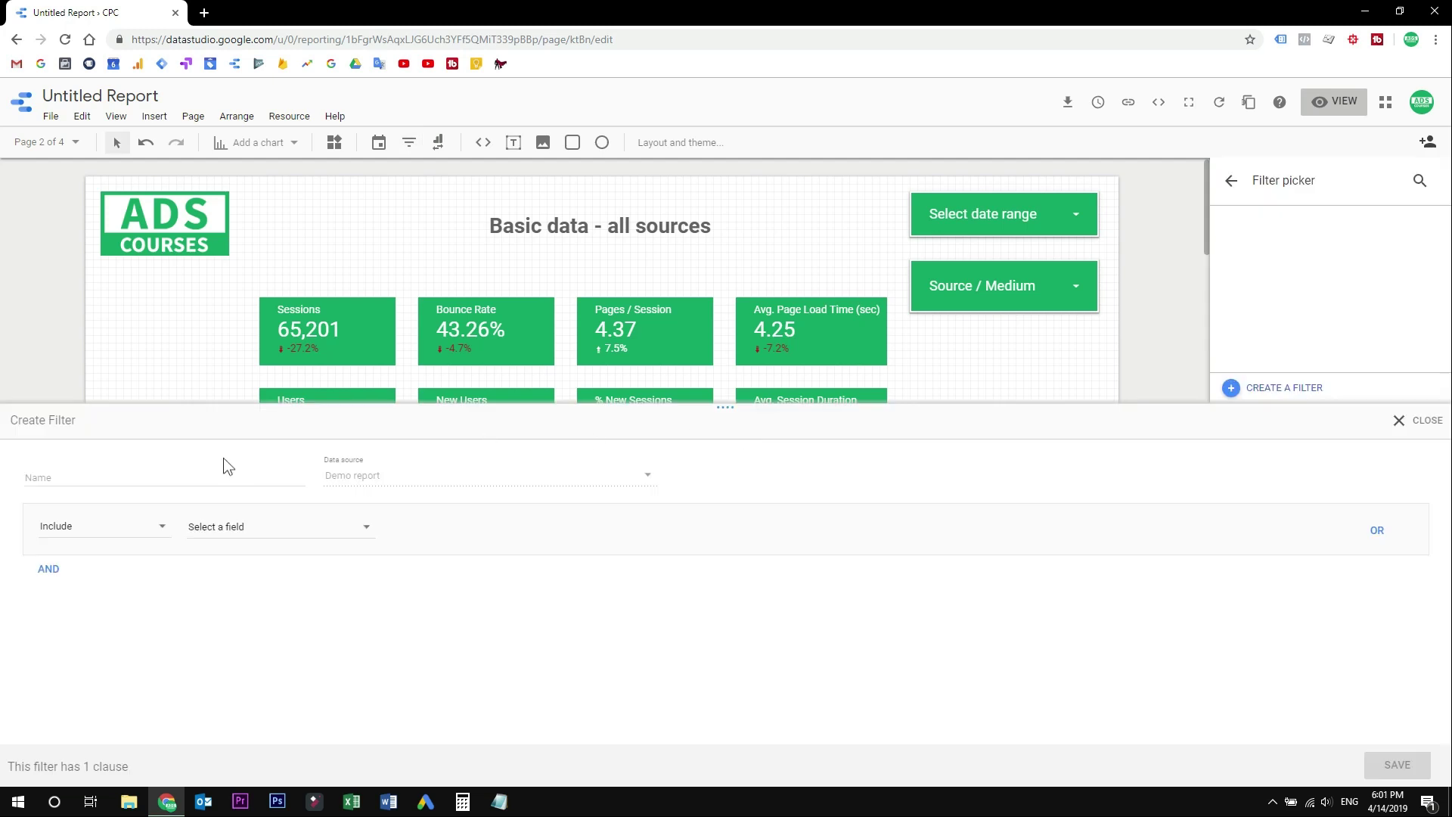
click(174, 469)
text(cpc)
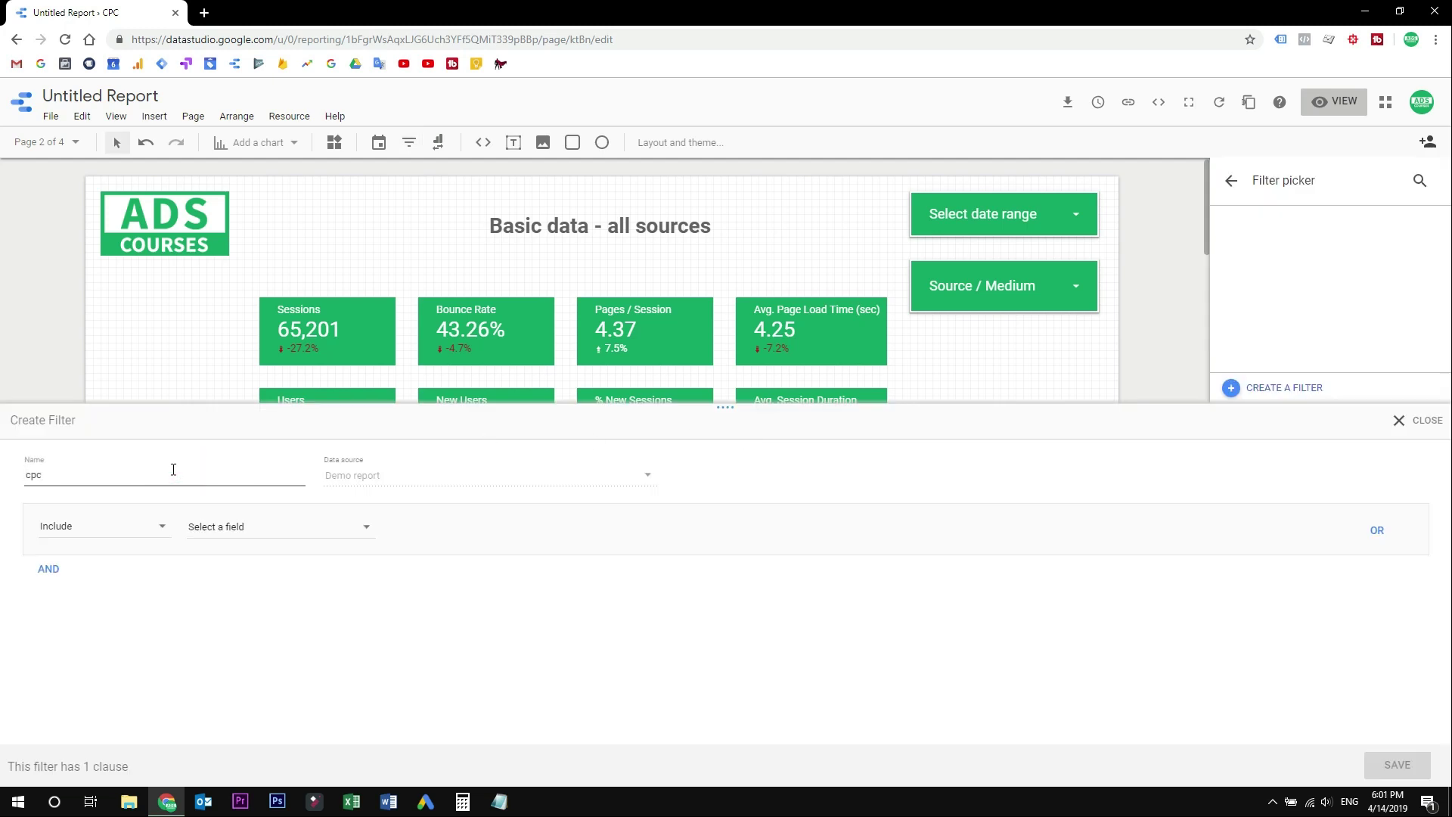
- Make the filter include Source / Medium equal to google / cpc and save it
click(219, 529)
text(source / me)
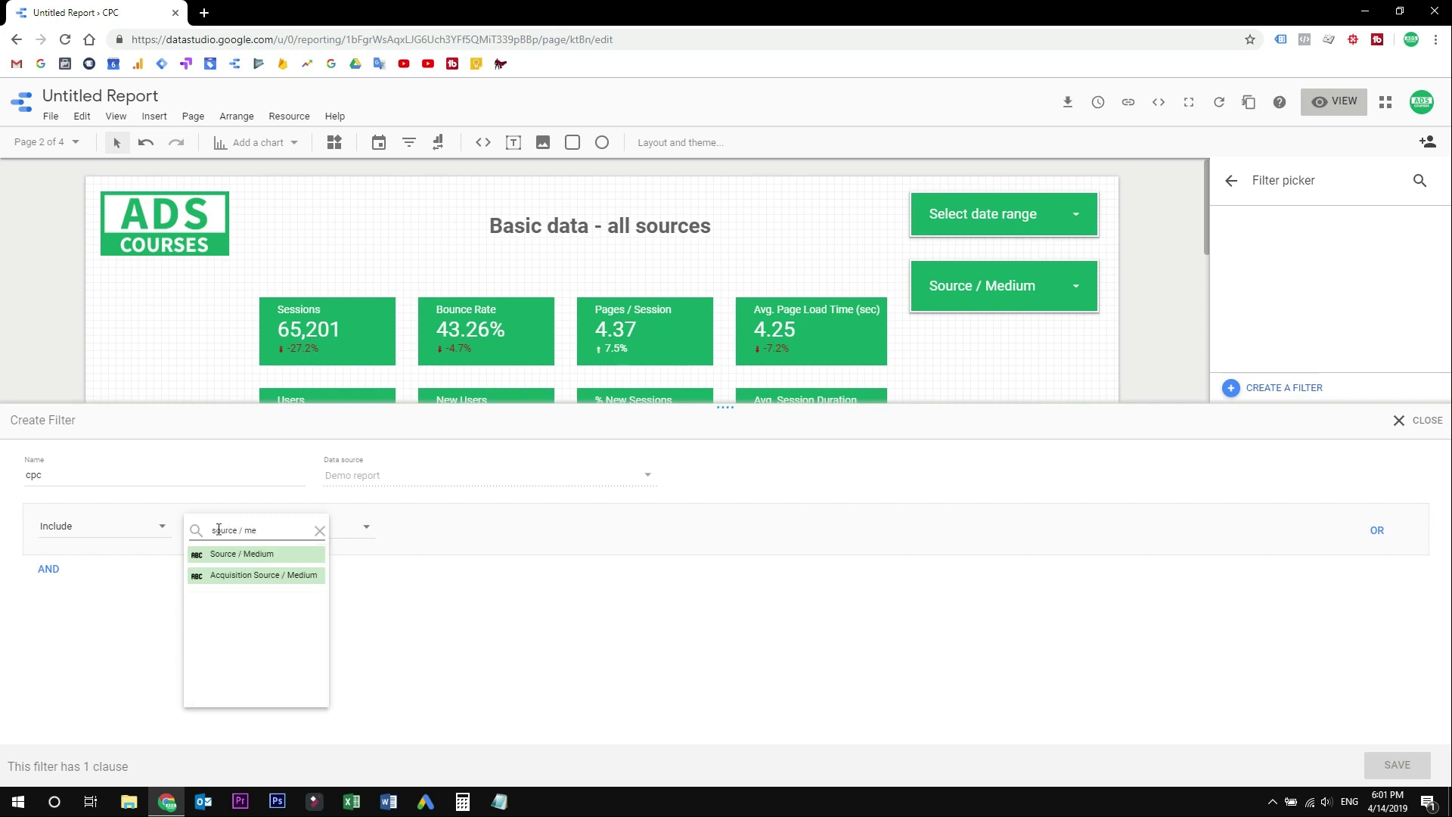
click(227, 556)
click(409, 536)
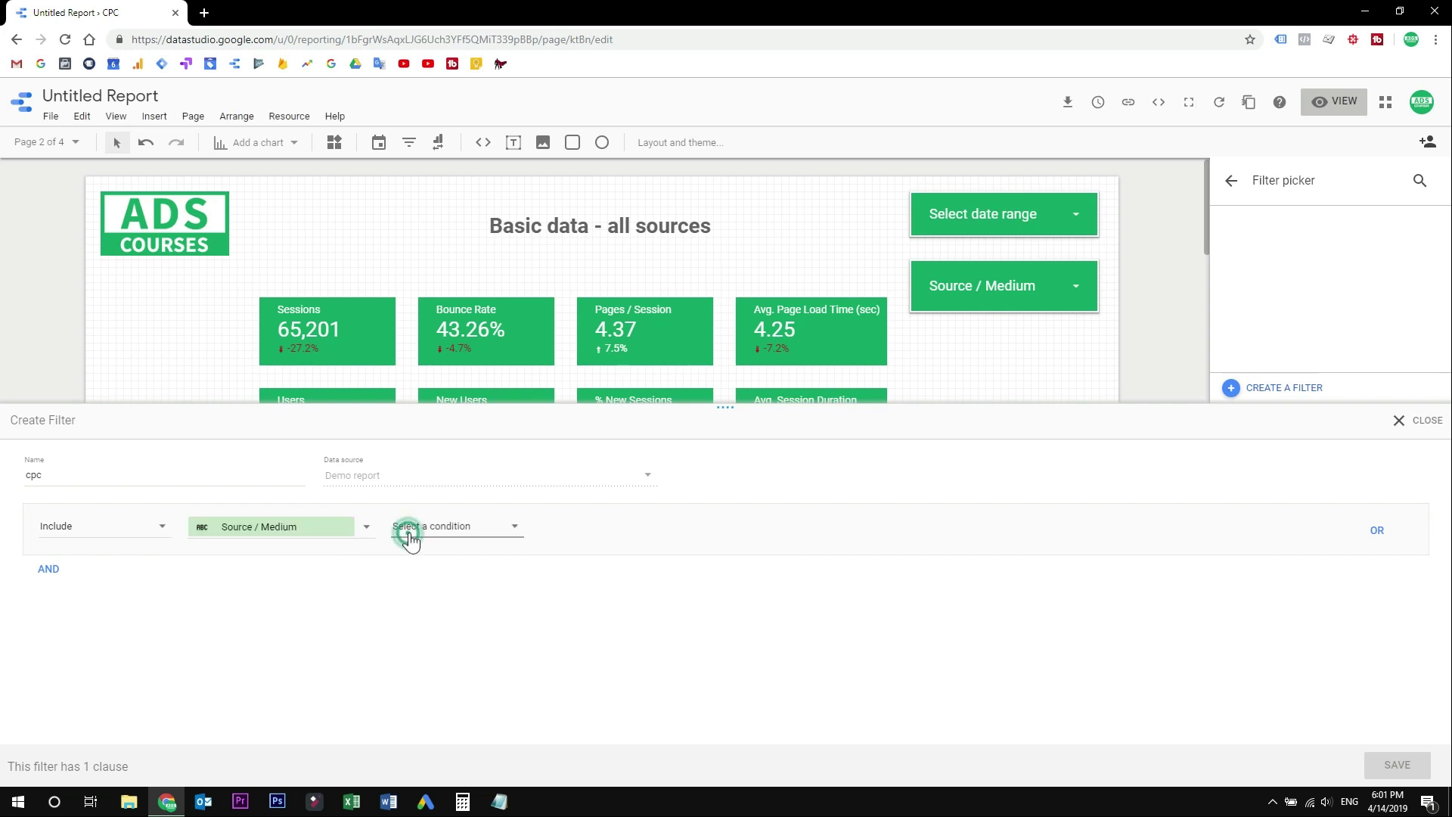
click(412, 524)
click(591, 519)
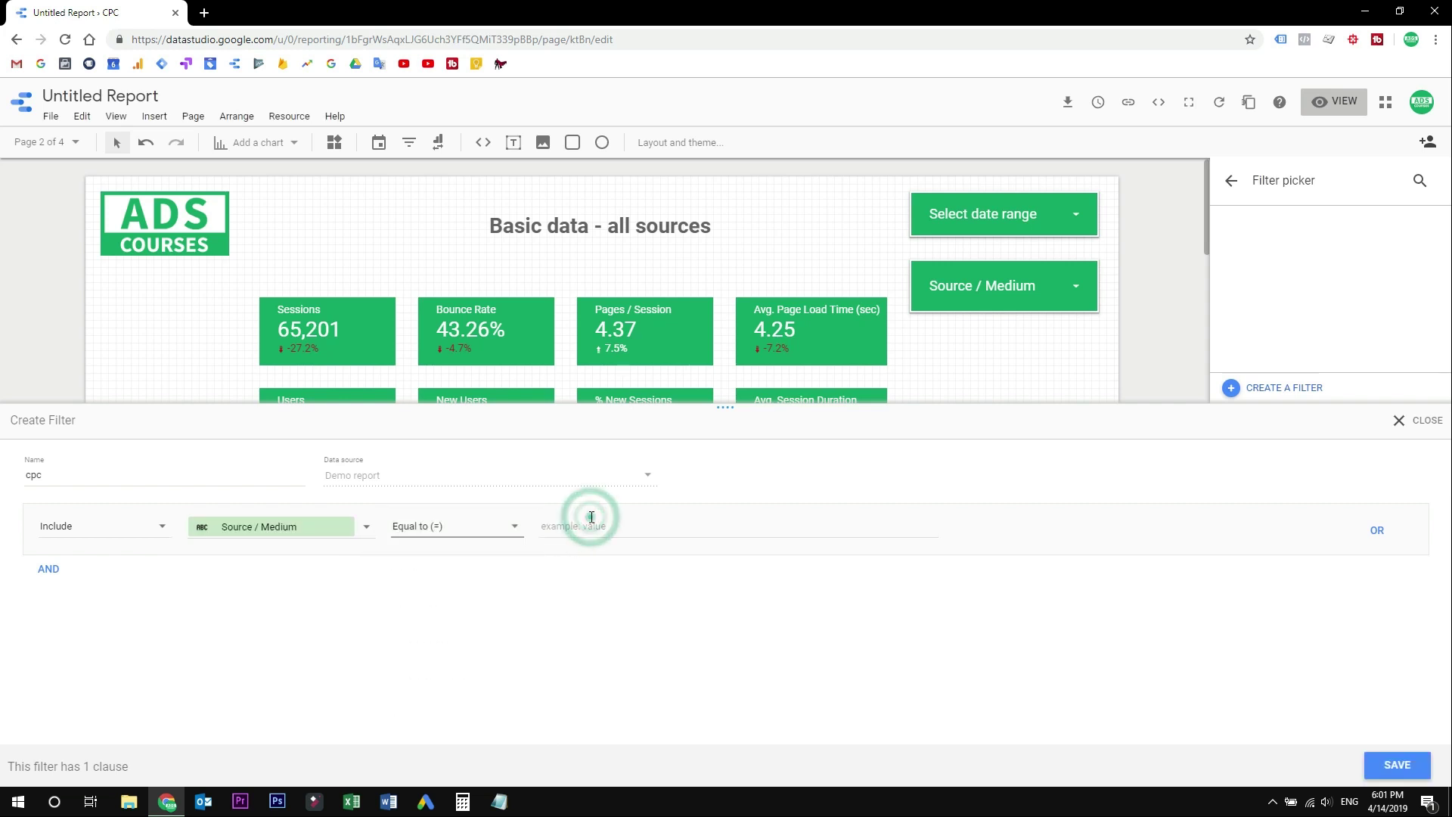
text(google / cpc)
click(965, 639)
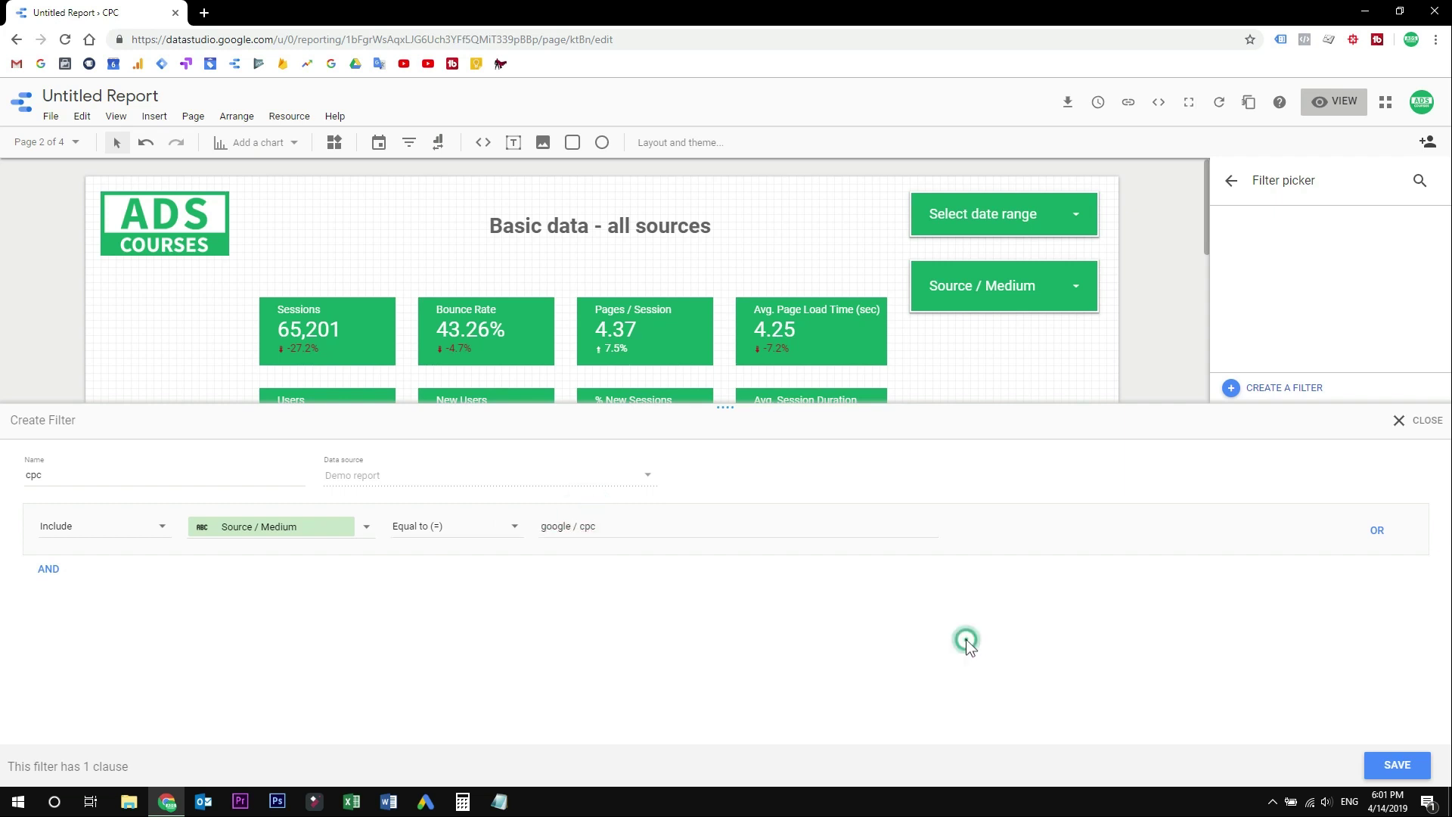
click(1380, 754)
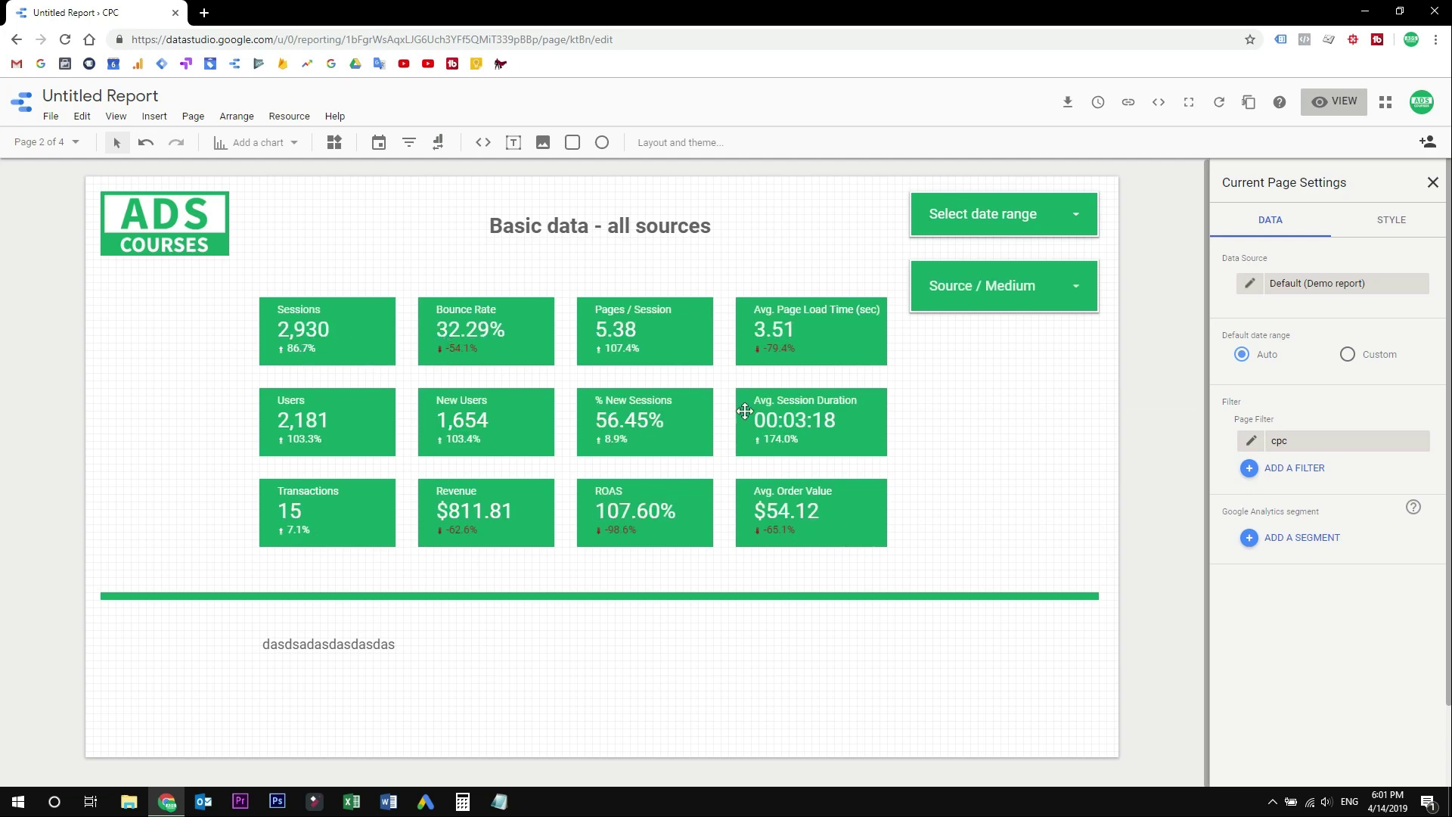
- Change the CPC page's filter control dimension to Campaign
click(987, 291)
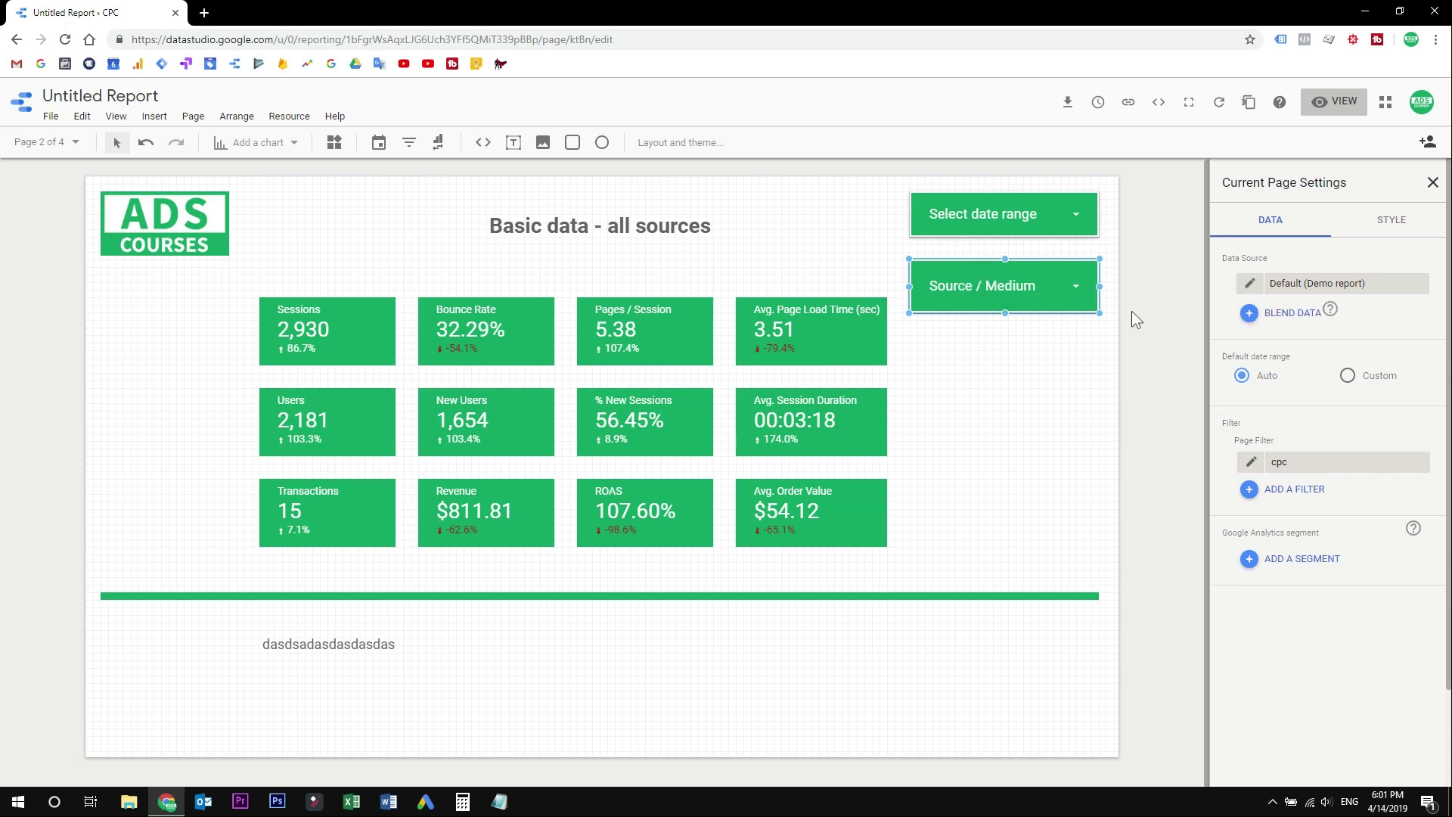
click(1260, 298)
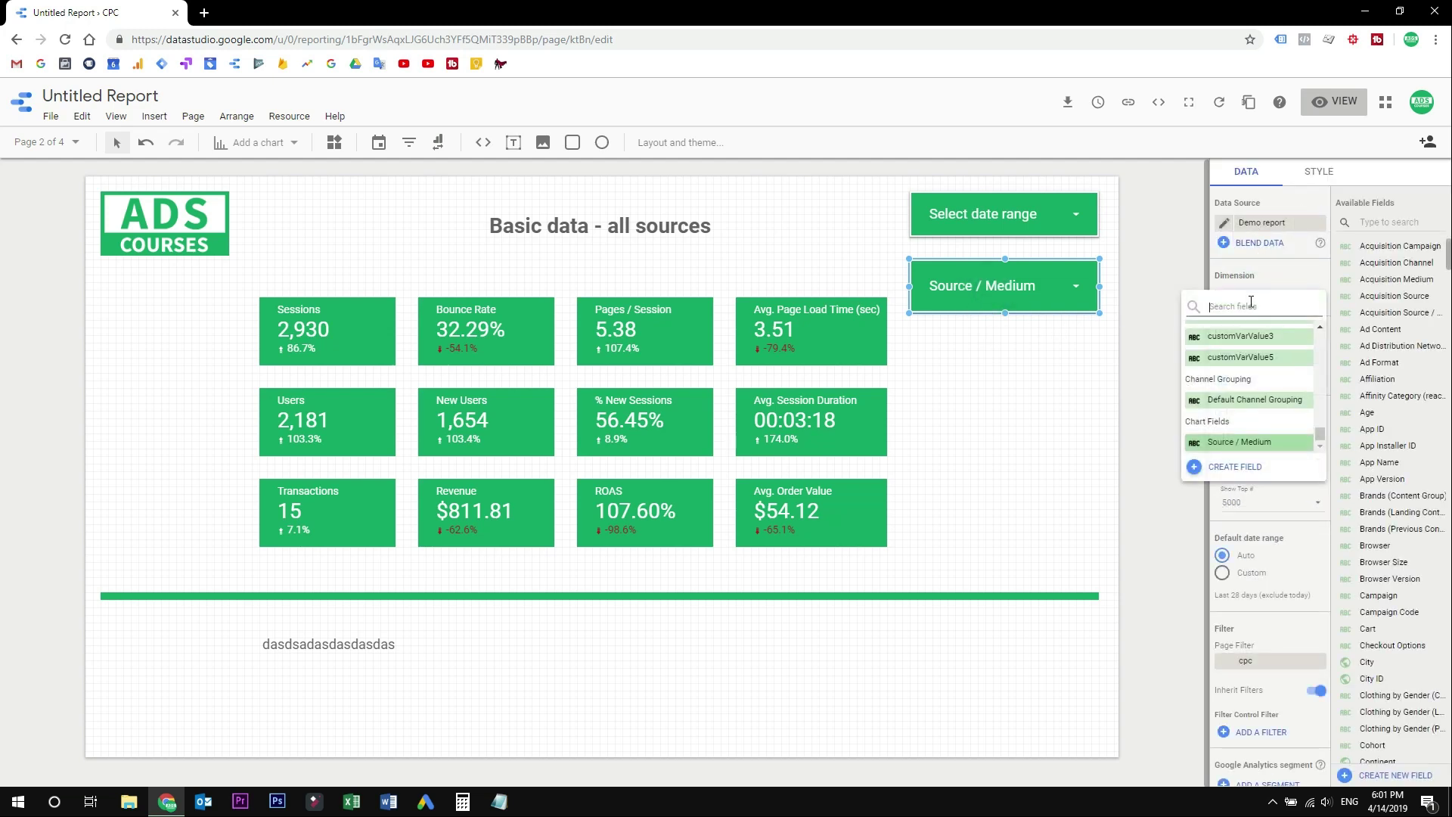
text(campaigns)
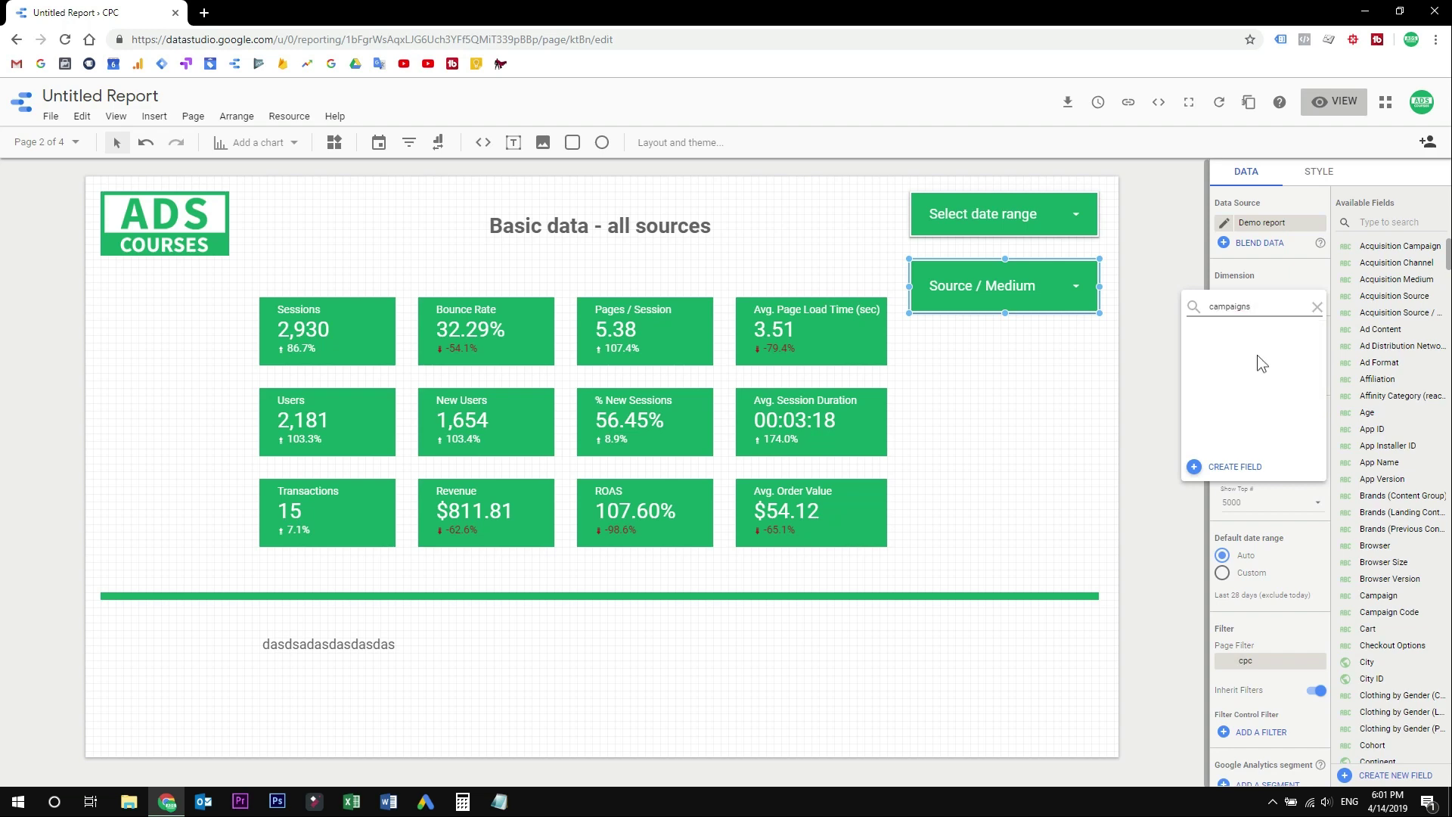
key(BackSpace)
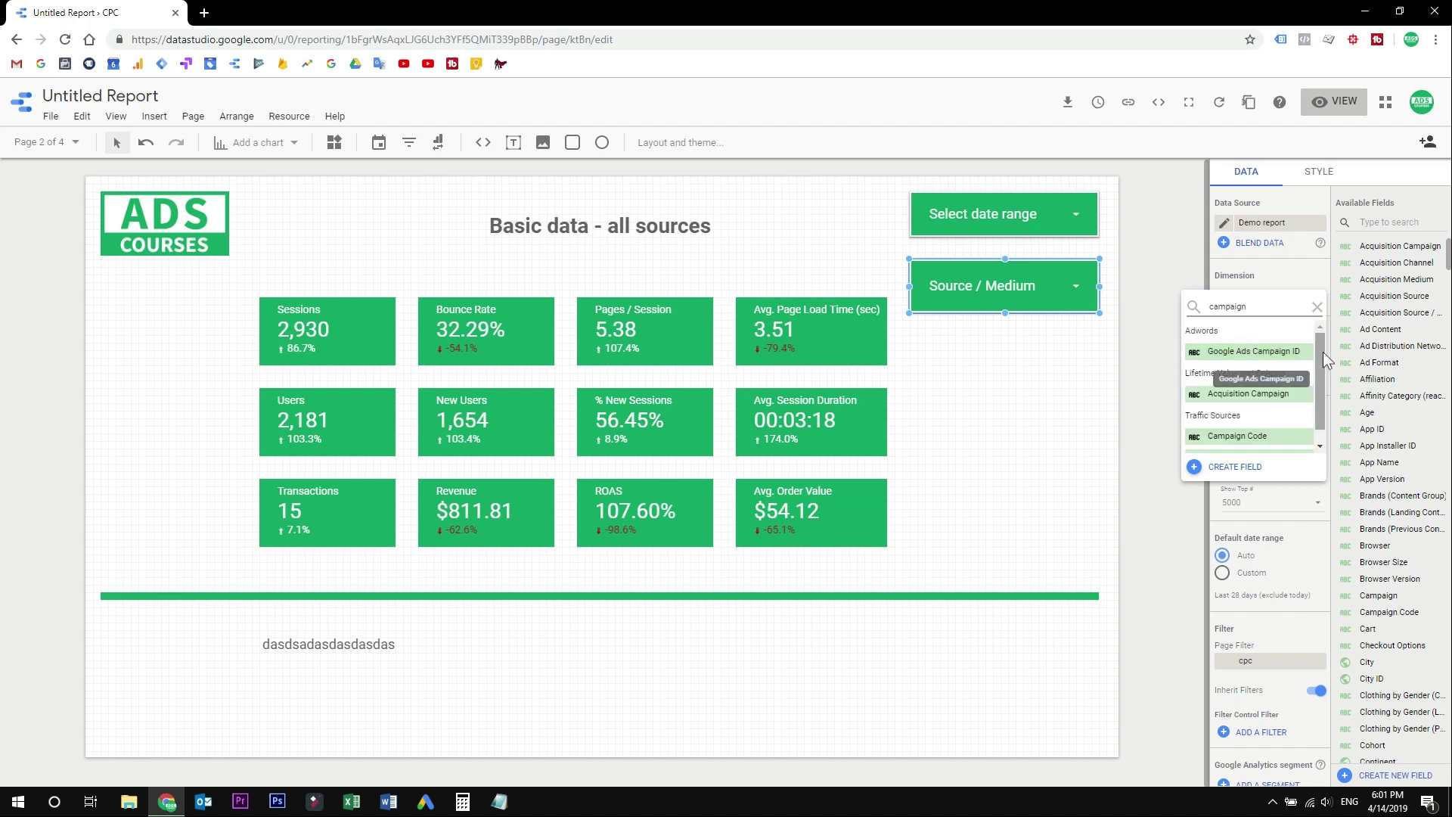
scroll(1277, 413, down, 2)
click(1271, 441)
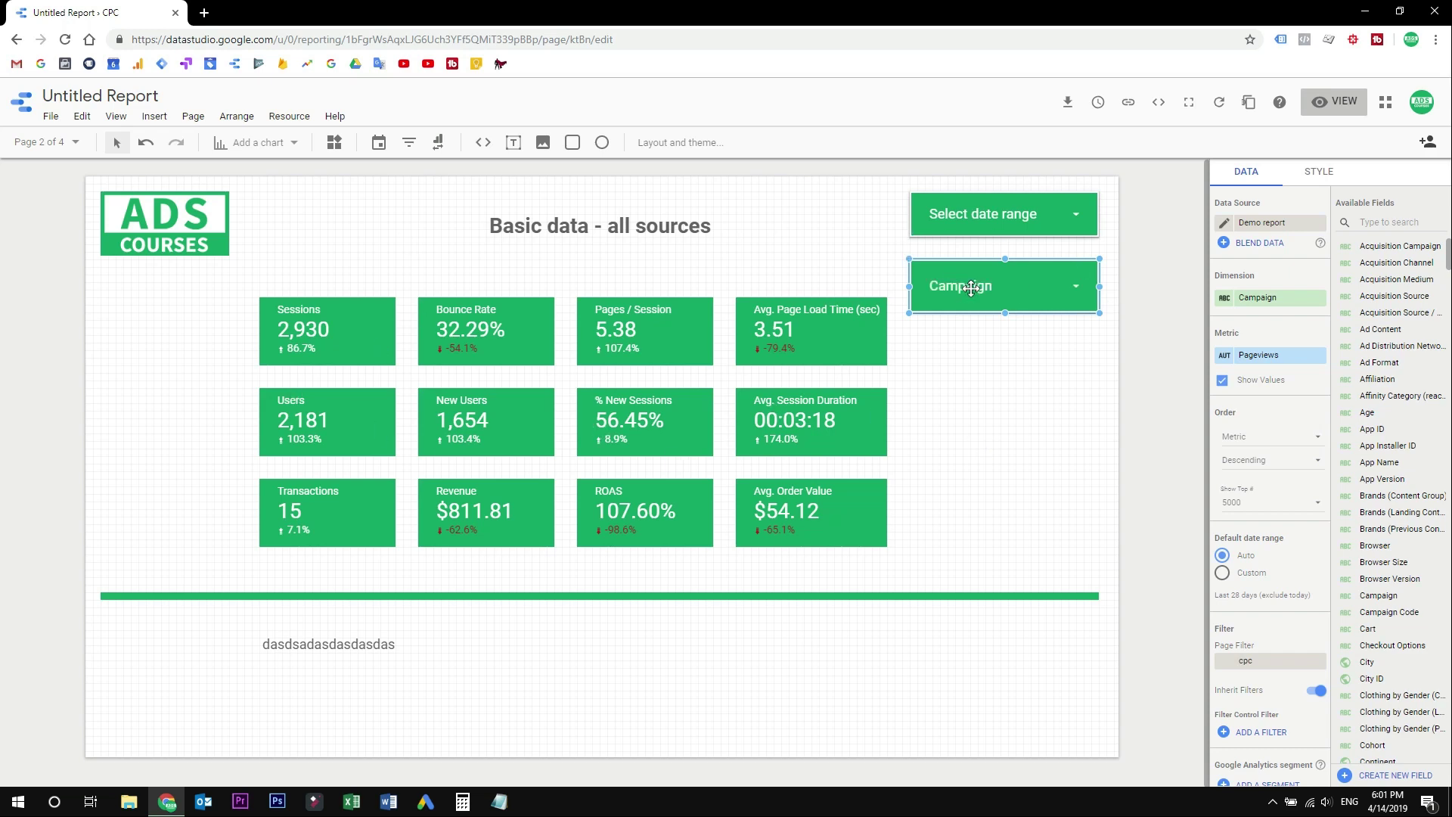
click(1033, 416)
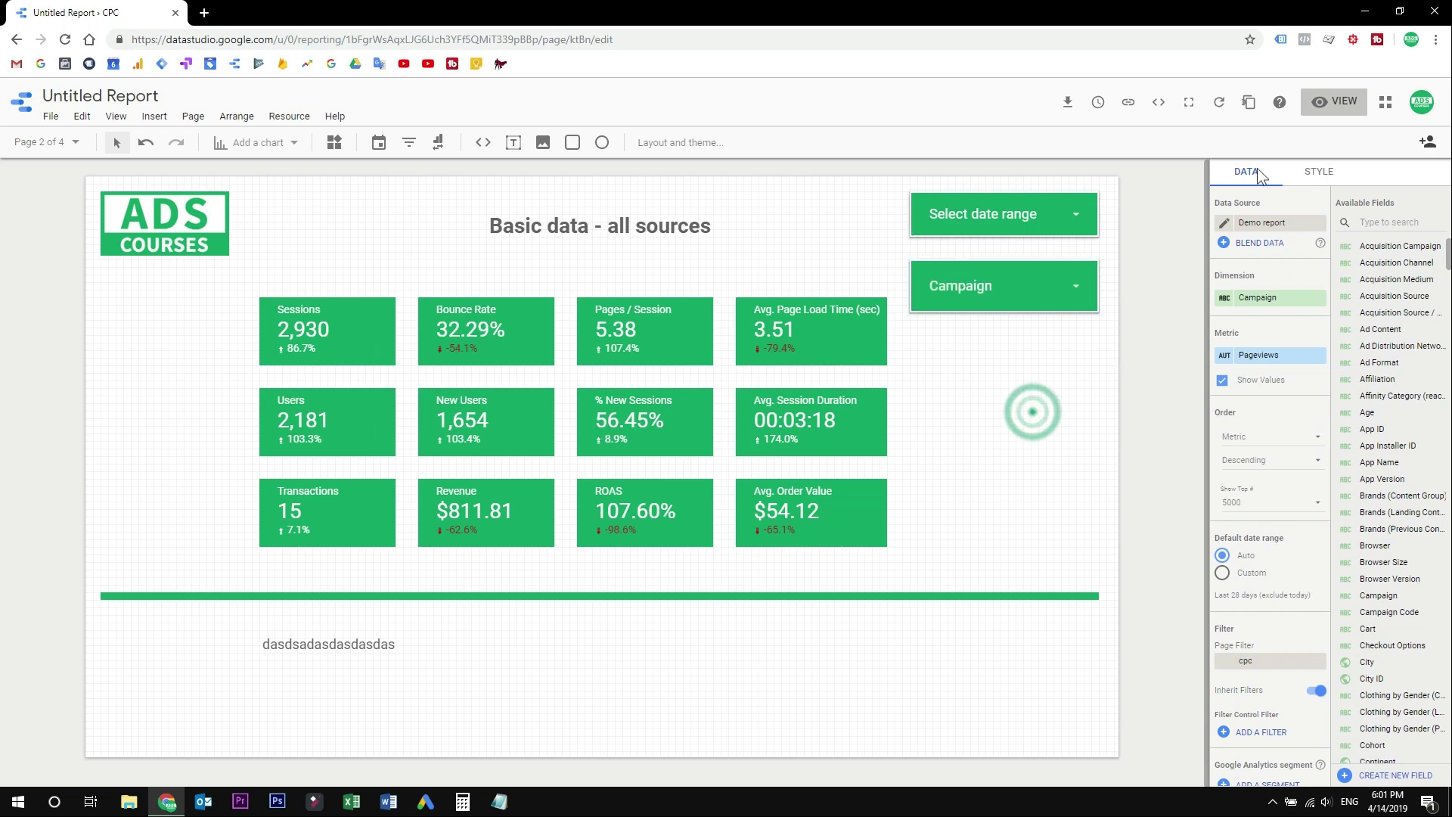
- Preview the CPC page in view mode and examine the options of its date range and Campaign filter controls
click(1333, 100)
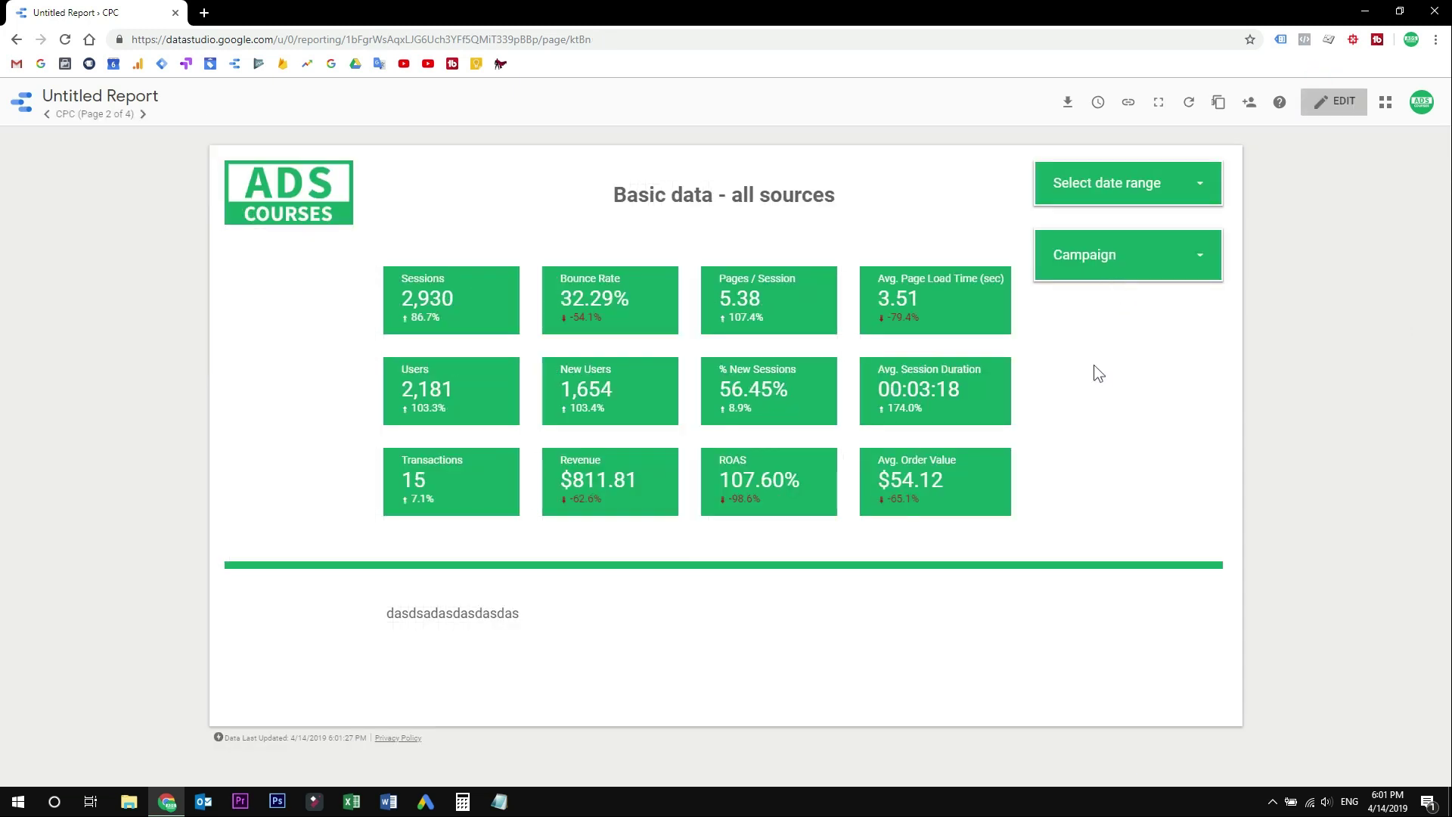
click(1150, 183)
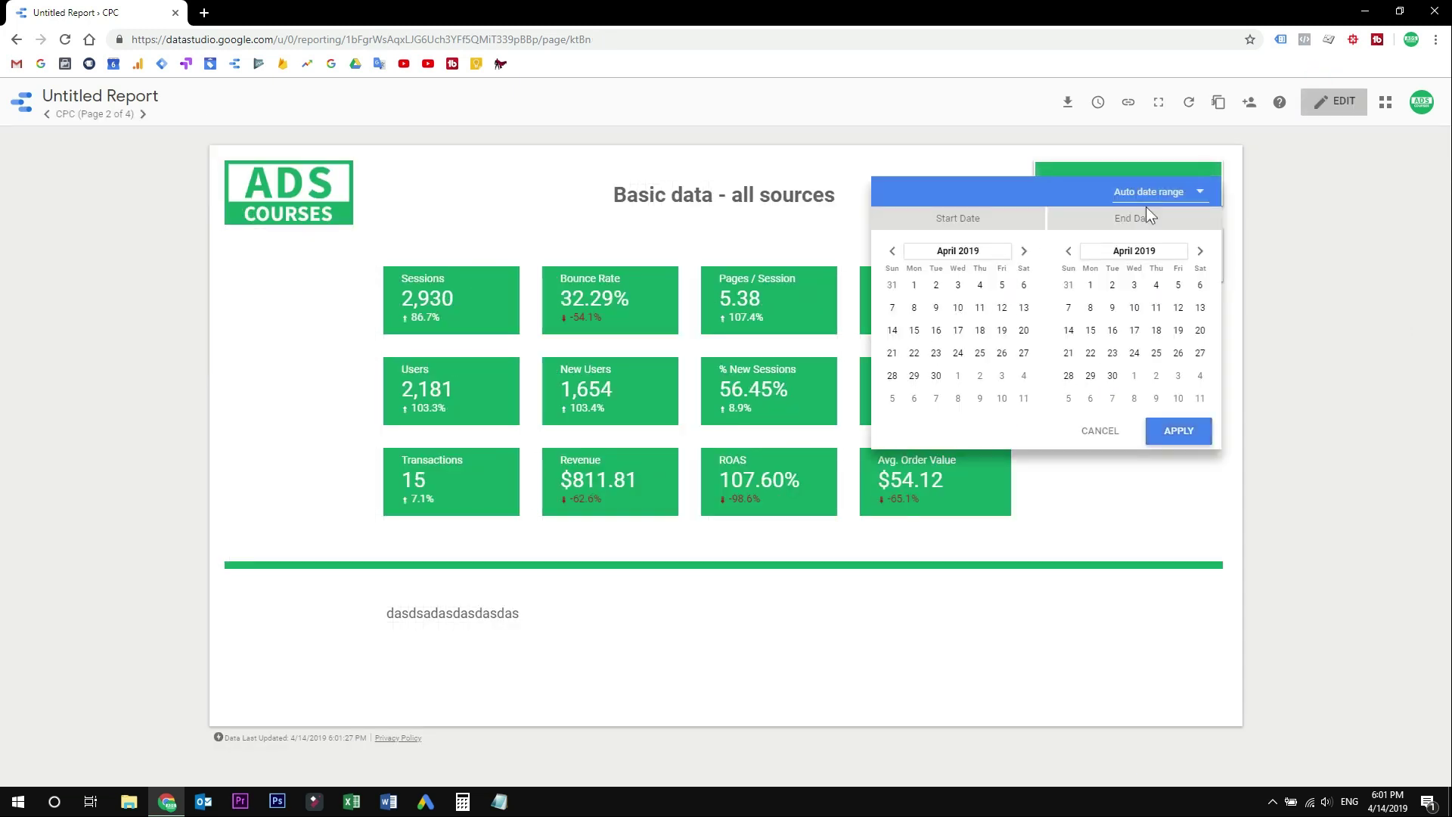
click(1151, 198)
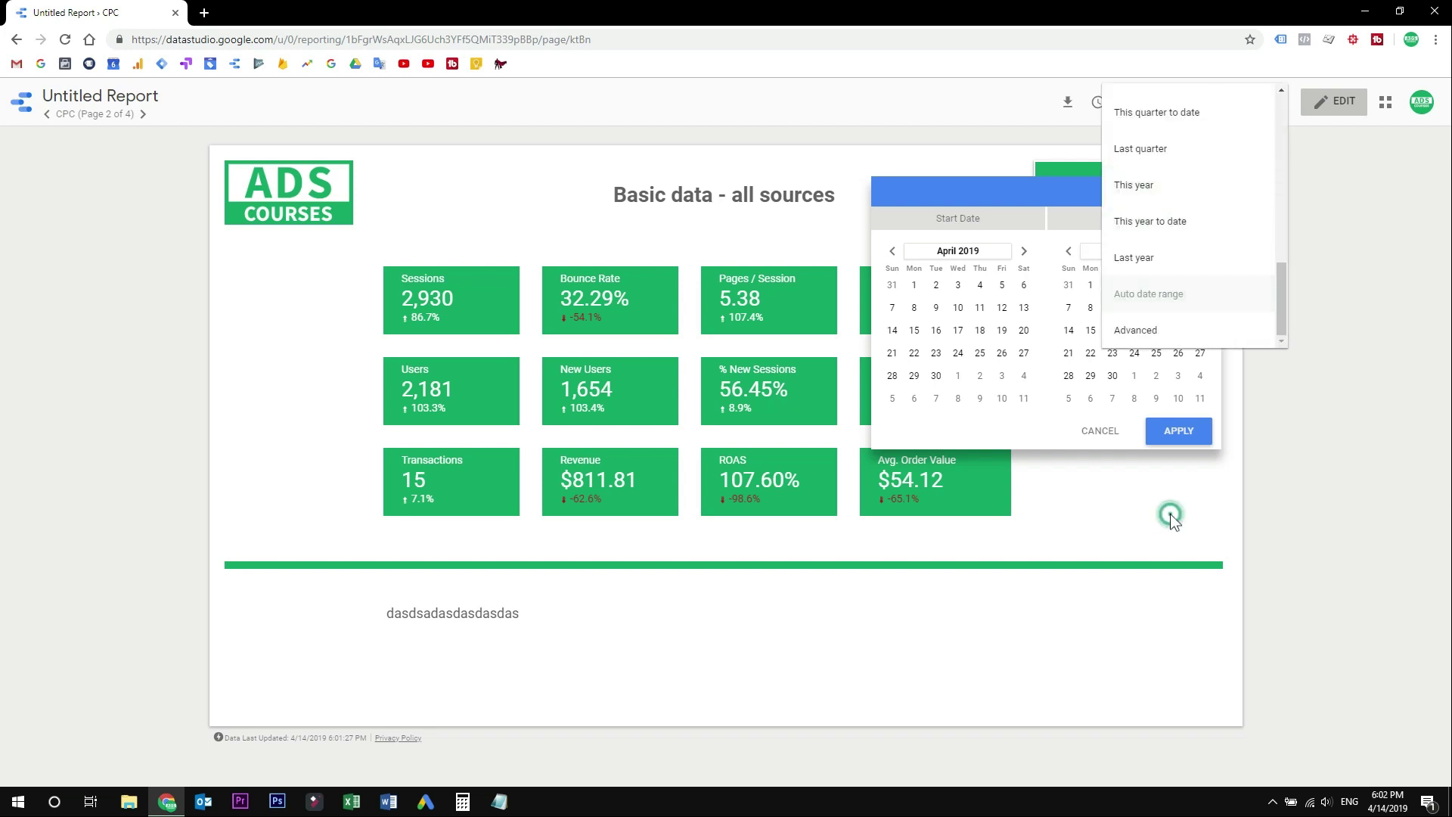
click(1152, 475)
click(1116, 430)
click(1134, 258)
mouse_move(1236, 334)
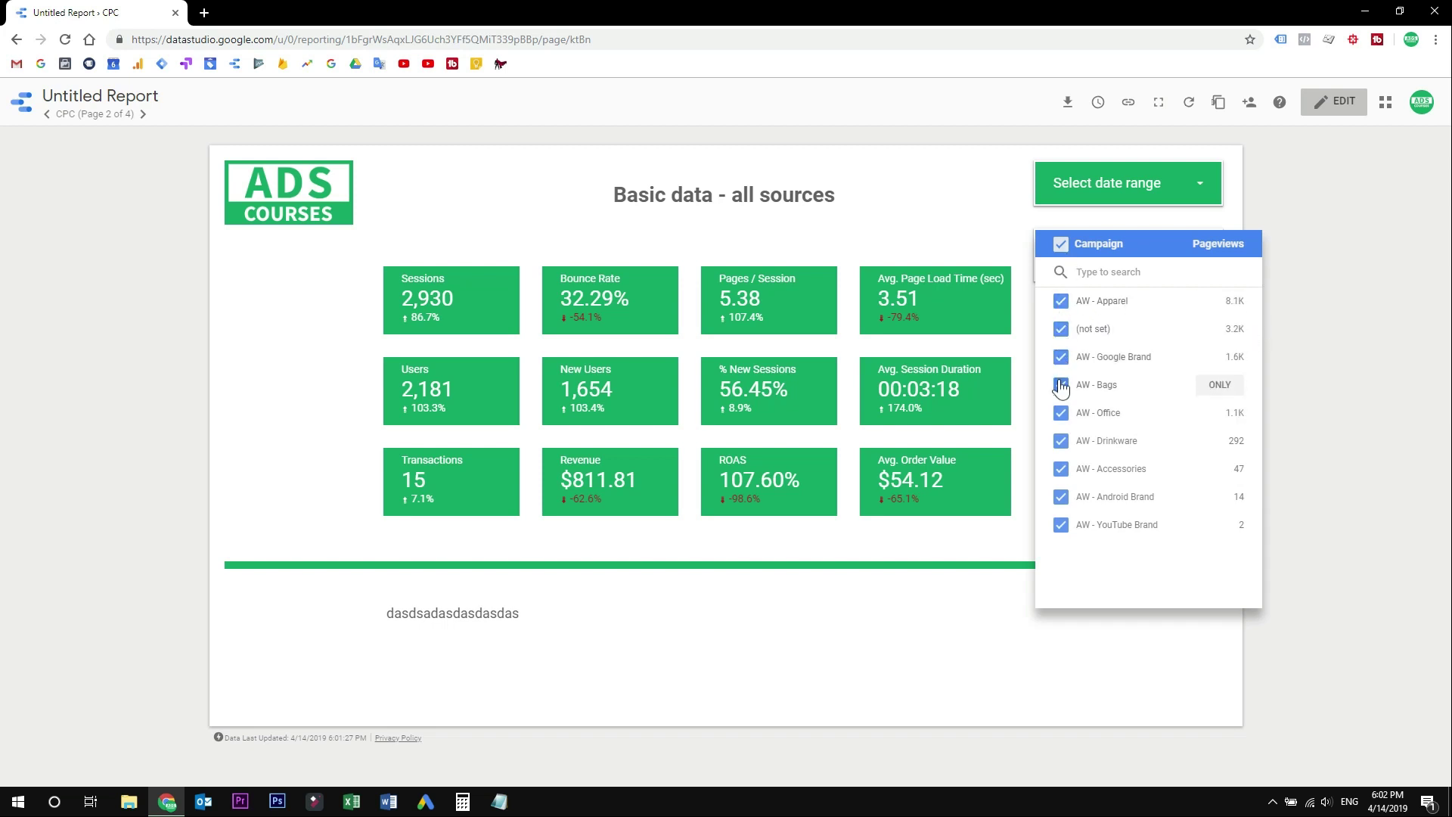
click(947, 219)
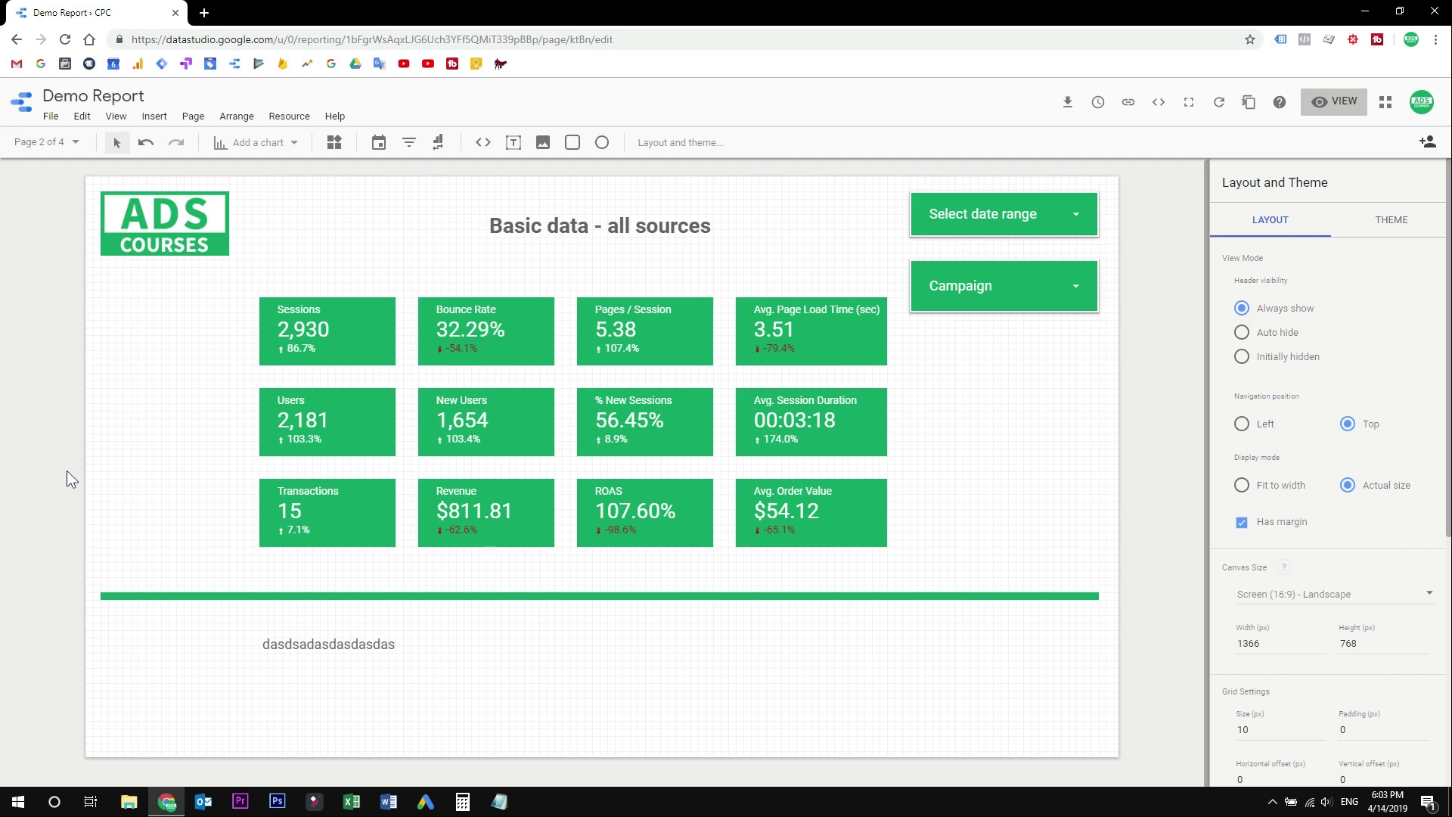
- Duplicate the CPC page and move the copy to third place in the page order
click(77, 147)
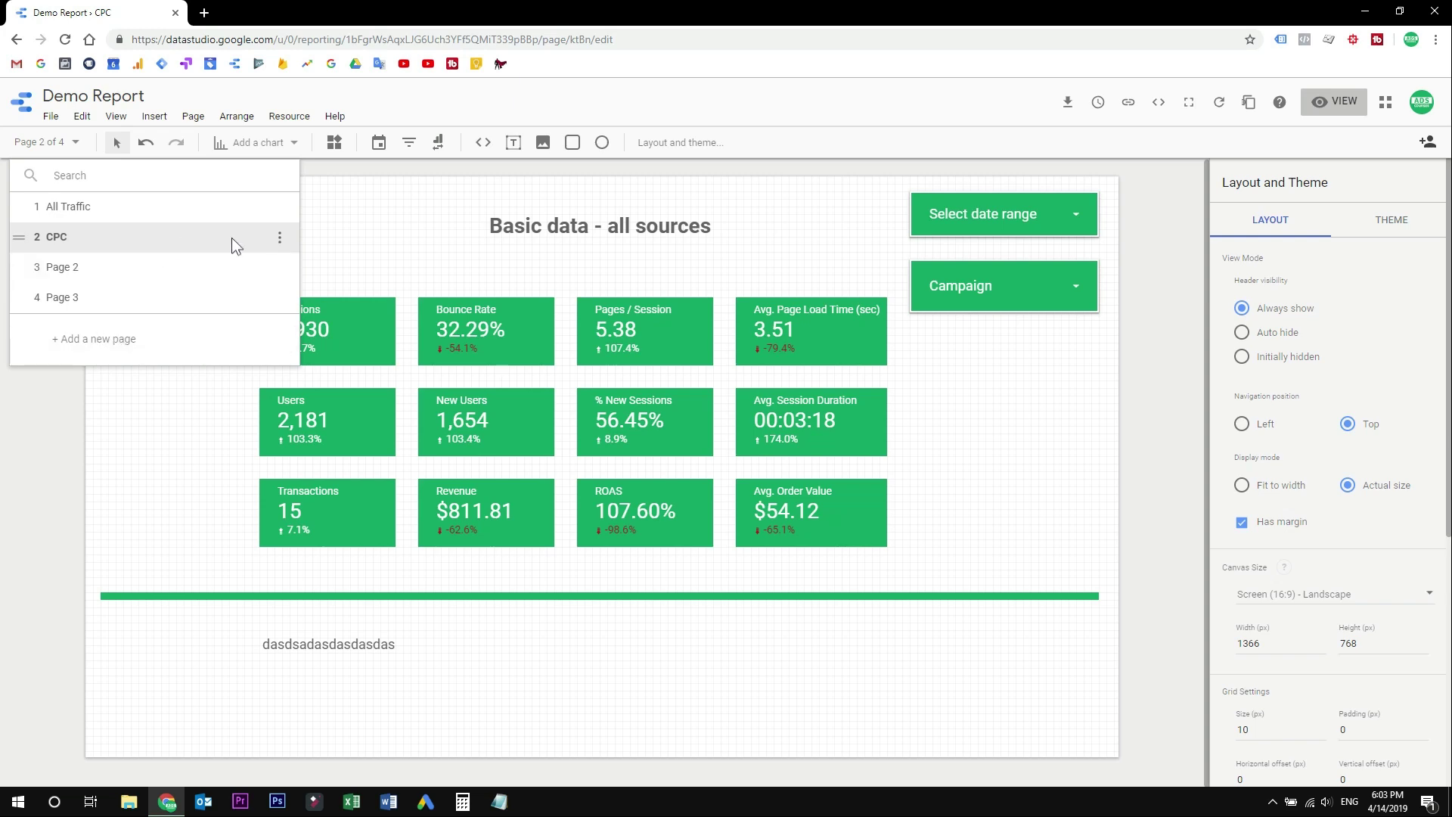
click(279, 242)
click(296, 279)
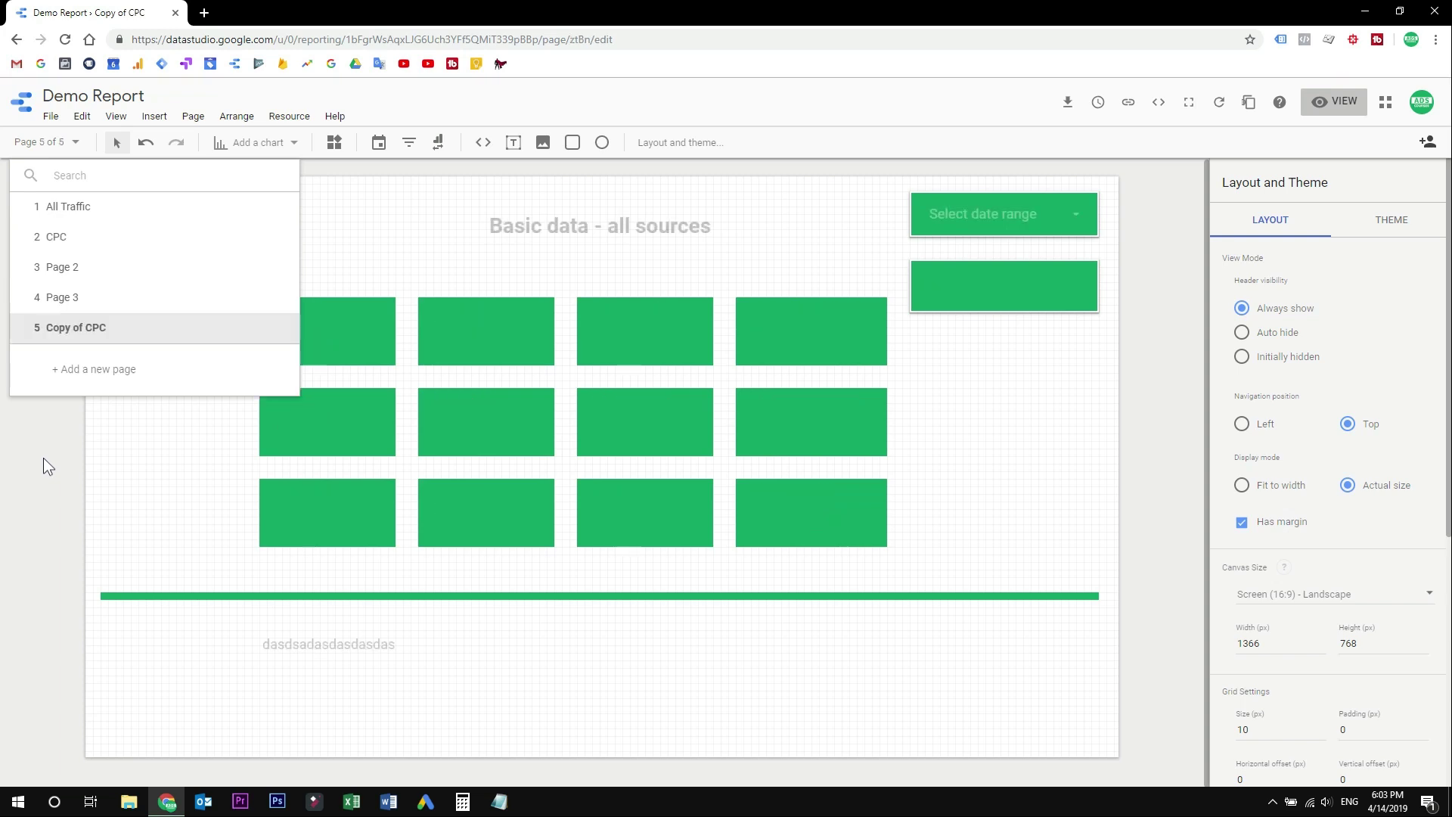
drag(24, 325, 859, 538)
click(45, 484)
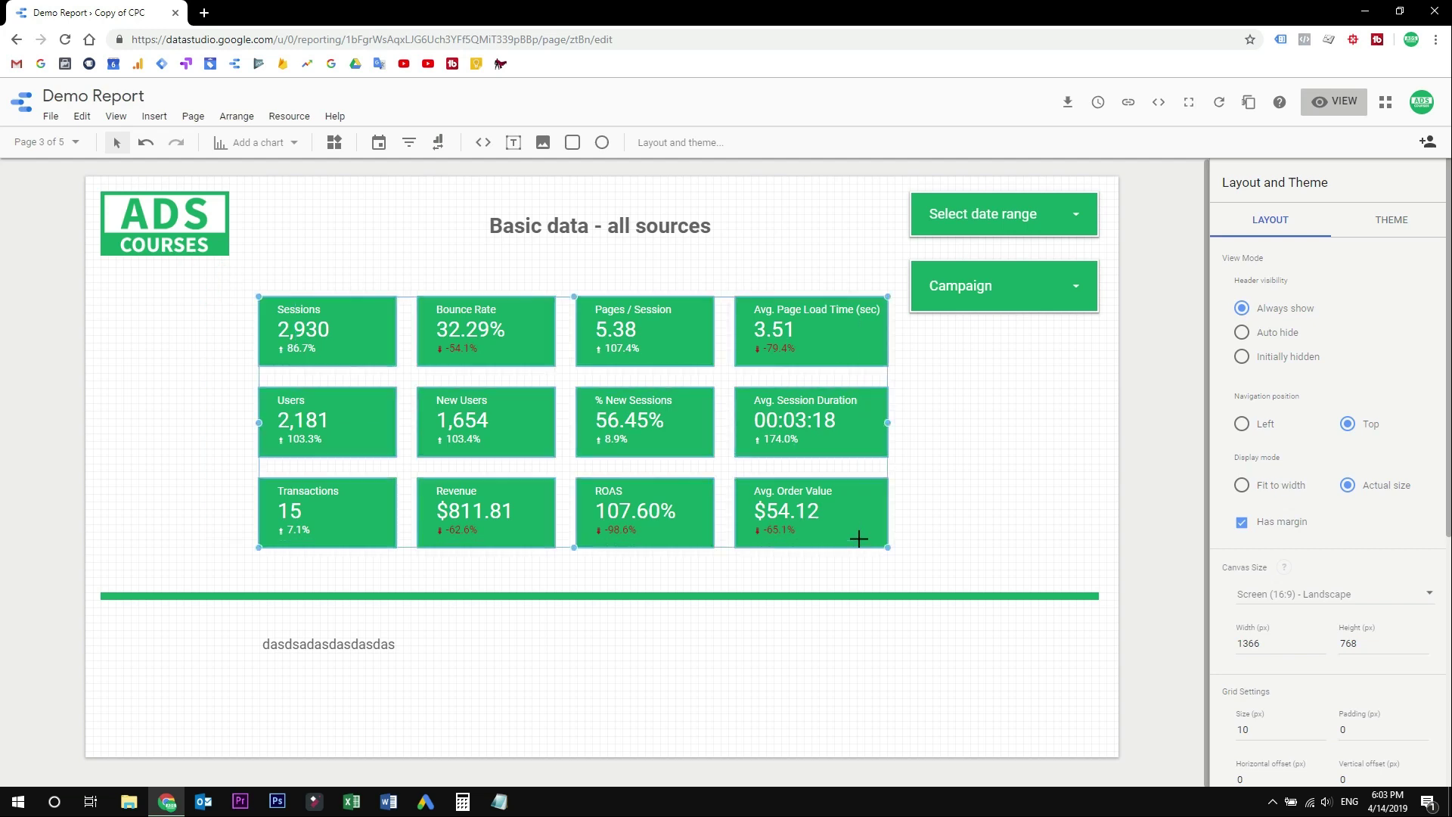
- Delete all twelve scorecards and the Campaign filter control from the copied page
key(Delete)
click(996, 301)
key(Delete)
- Replace the copied page's heading text with Campaigns and shift the heading slightly to the right
click(518, 225)
triple_click(591, 227)
text(Campaigns)
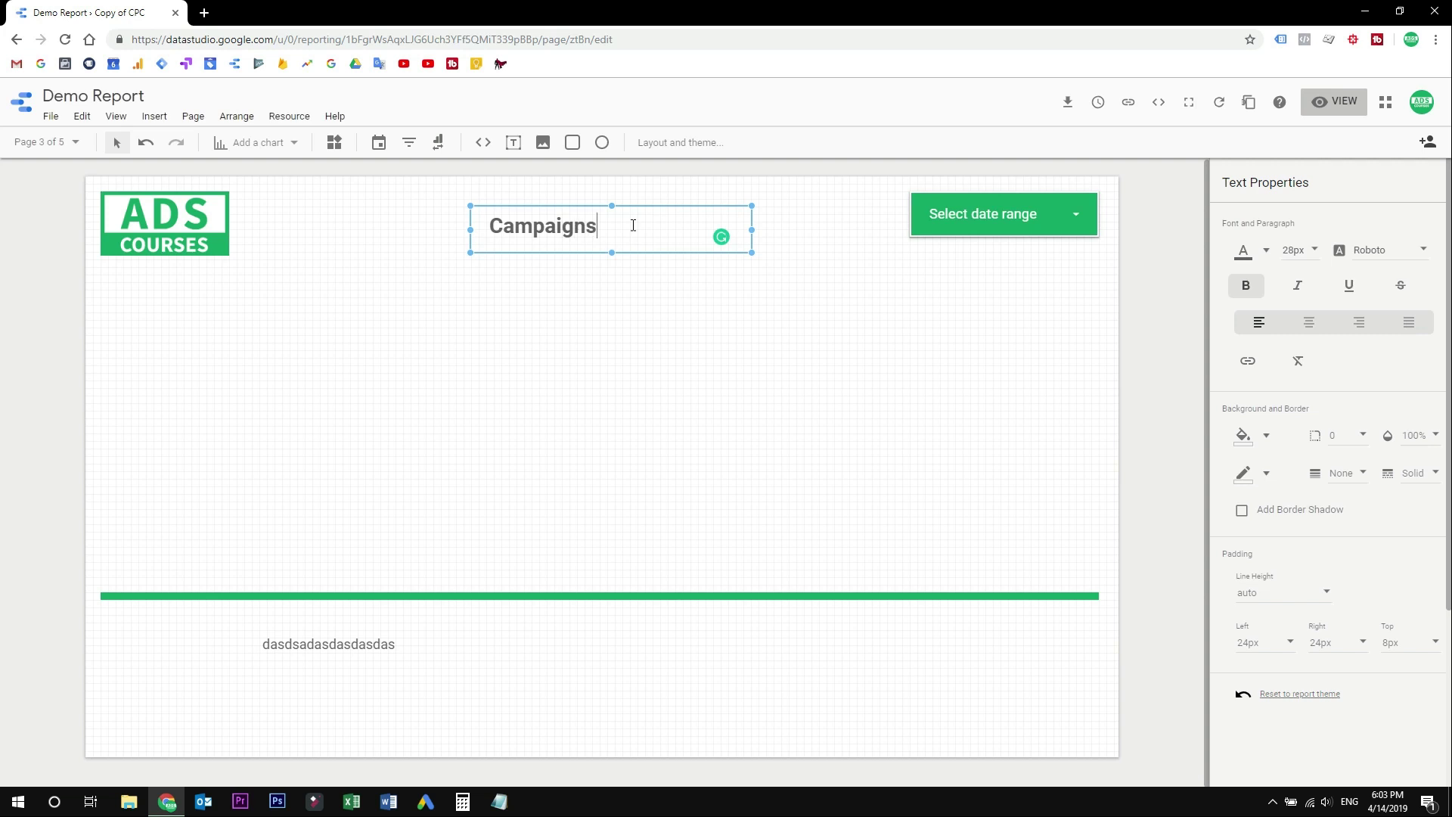
click(598, 307)
drag(575, 240, 582, 241)
click(605, 360)
- Delete the green divider line and the placeholder text box below it
click(643, 599)
key(Delete)
click(356, 647)
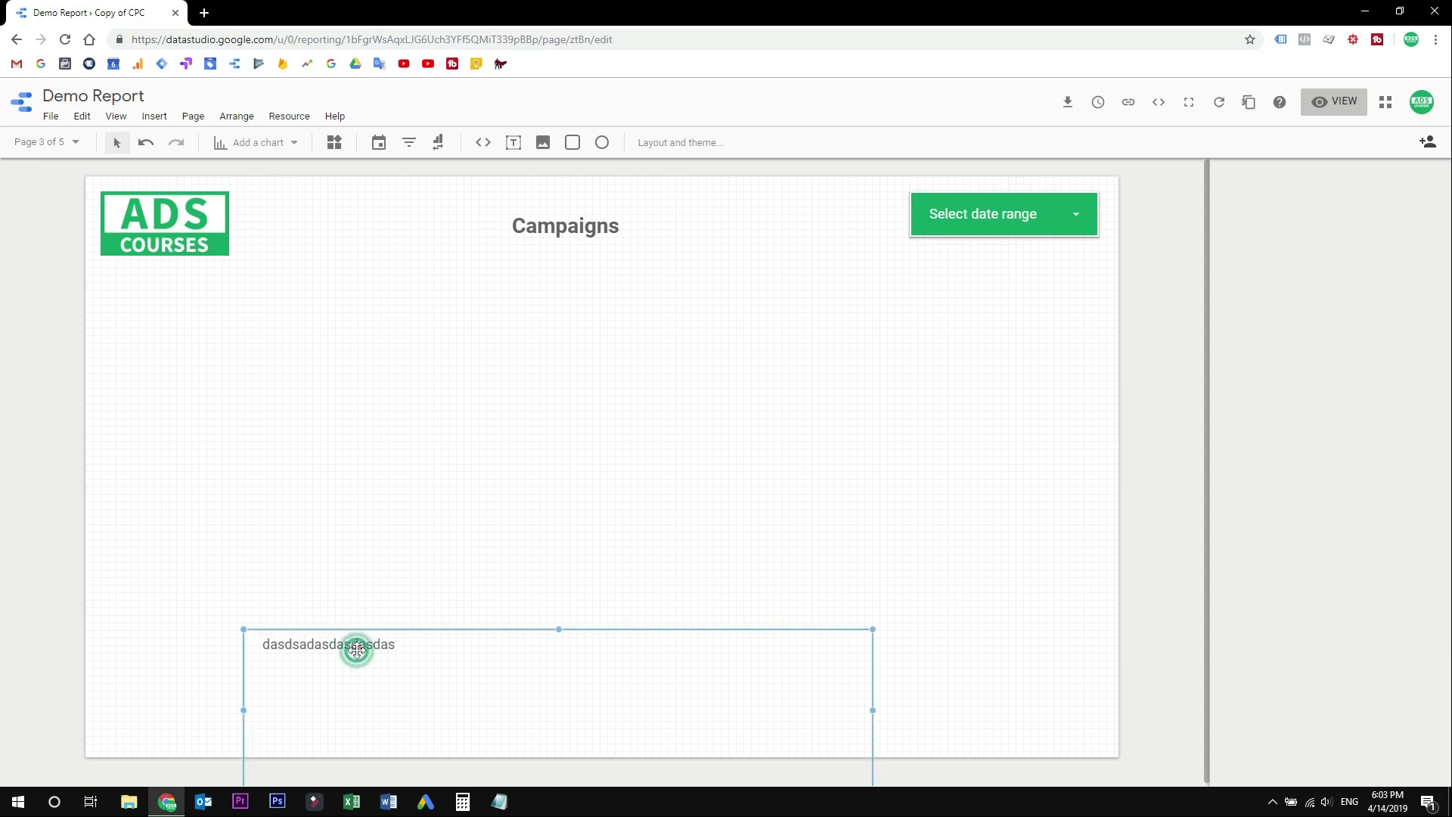
key(Delete)
- Insert a table with heatmap below the Campaigns heading and enlarge it to fill most of the page
click(287, 148)
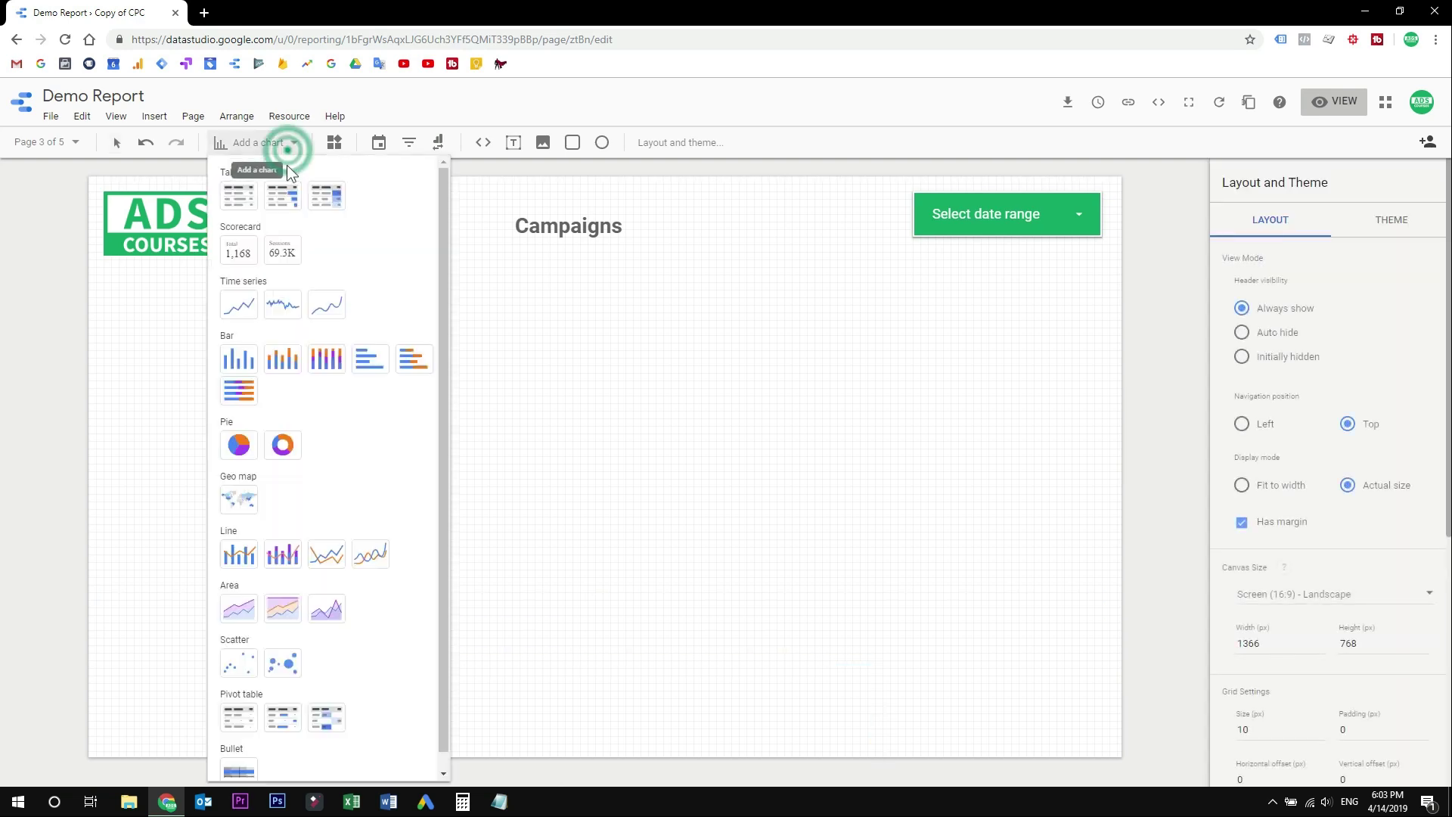
click(330, 204)
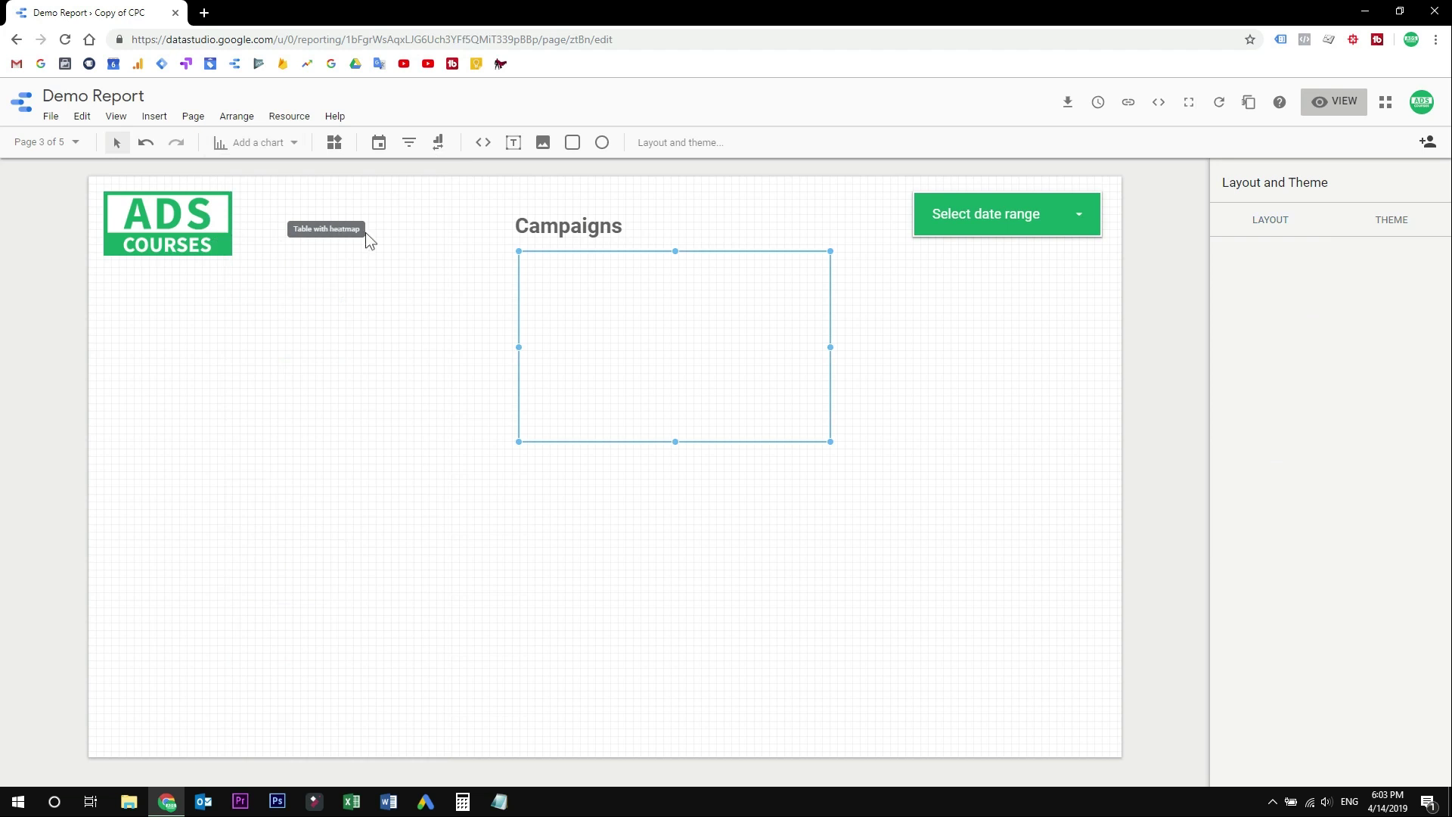
drag(669, 333, 406, 365)
drag(538, 475, 990, 691)
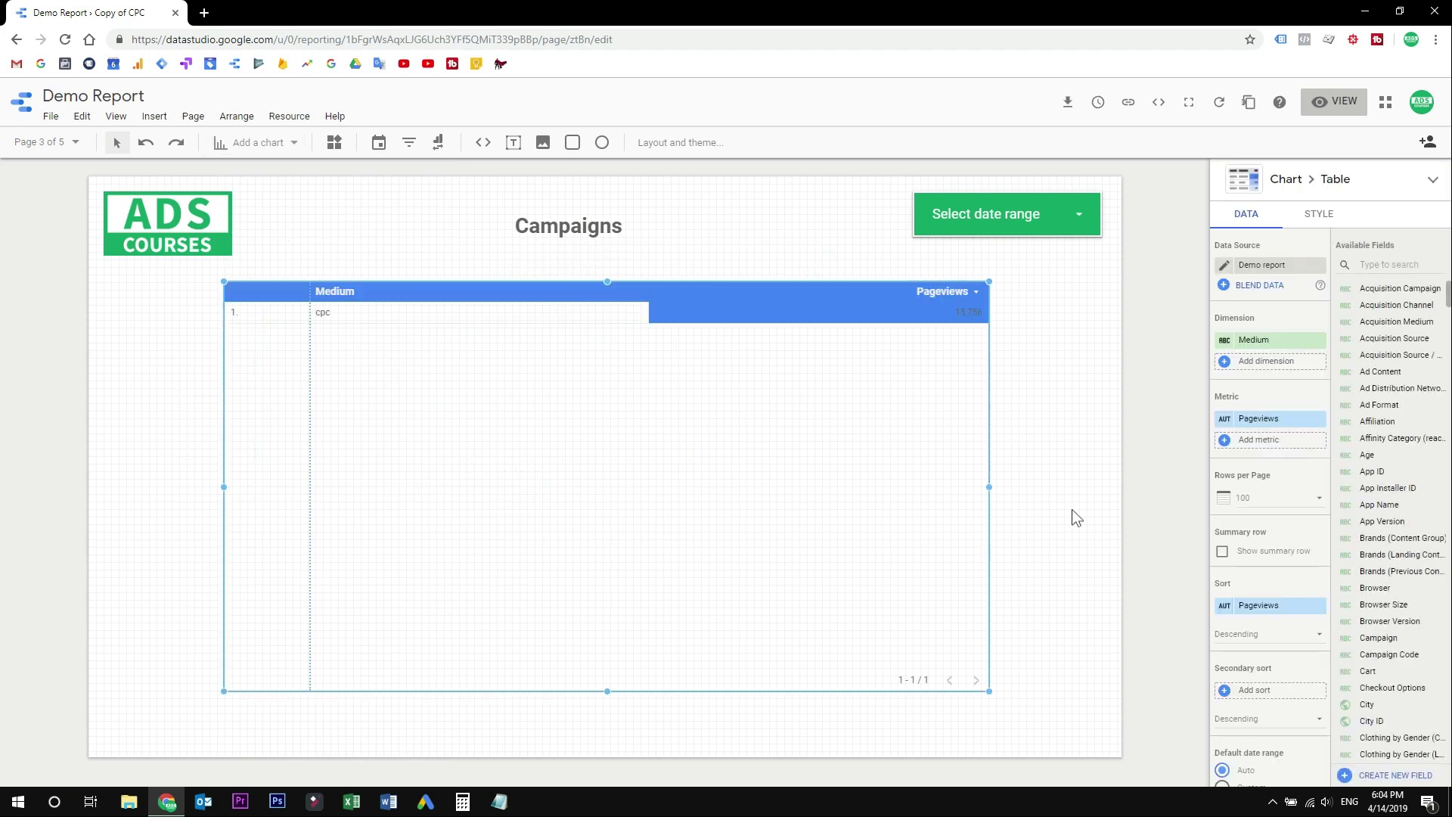
- Replace the table's Pageviews metric with Clicks
click(1275, 421)
click(1268, 431)
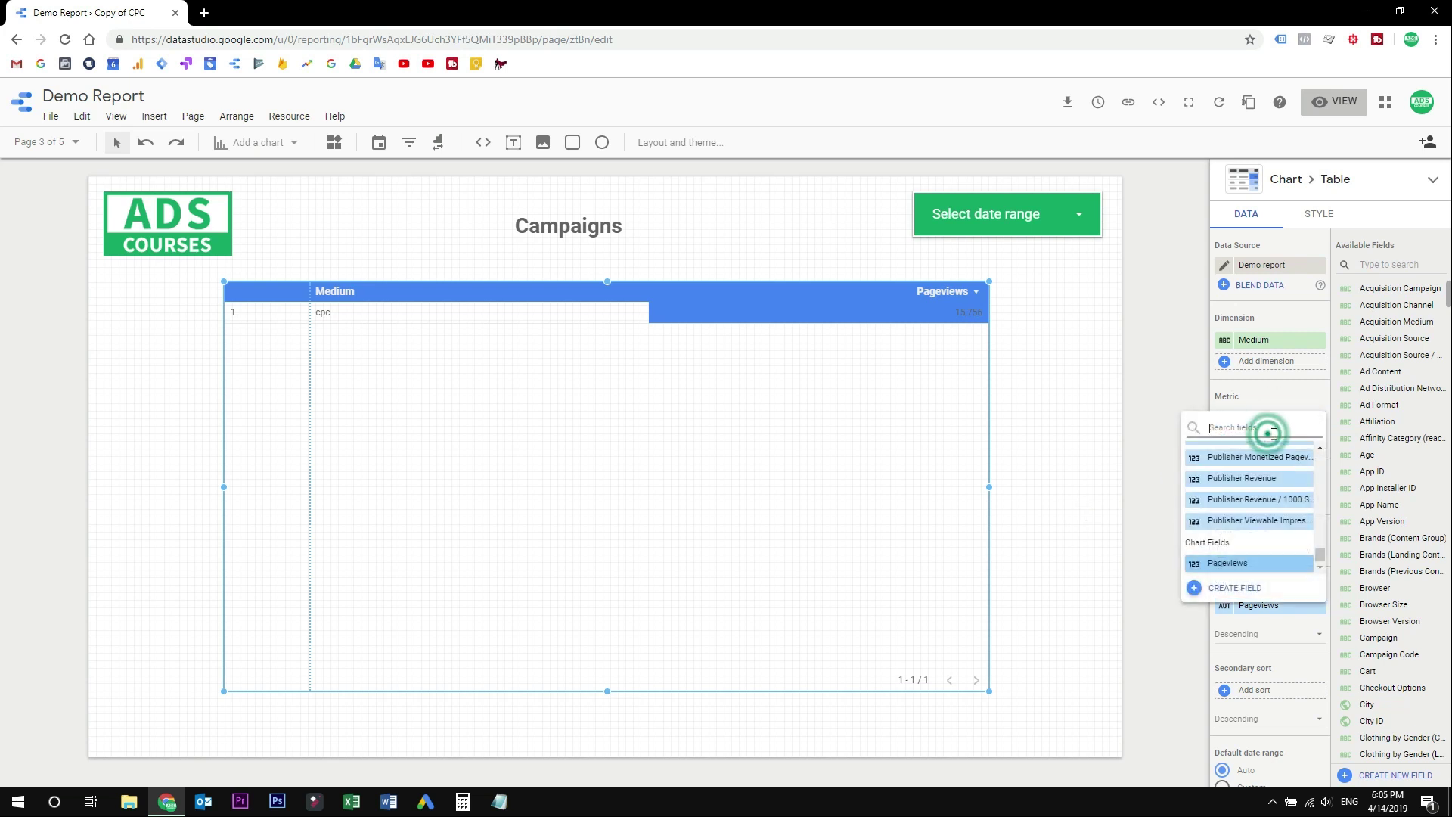
text(click)
click(1269, 481)
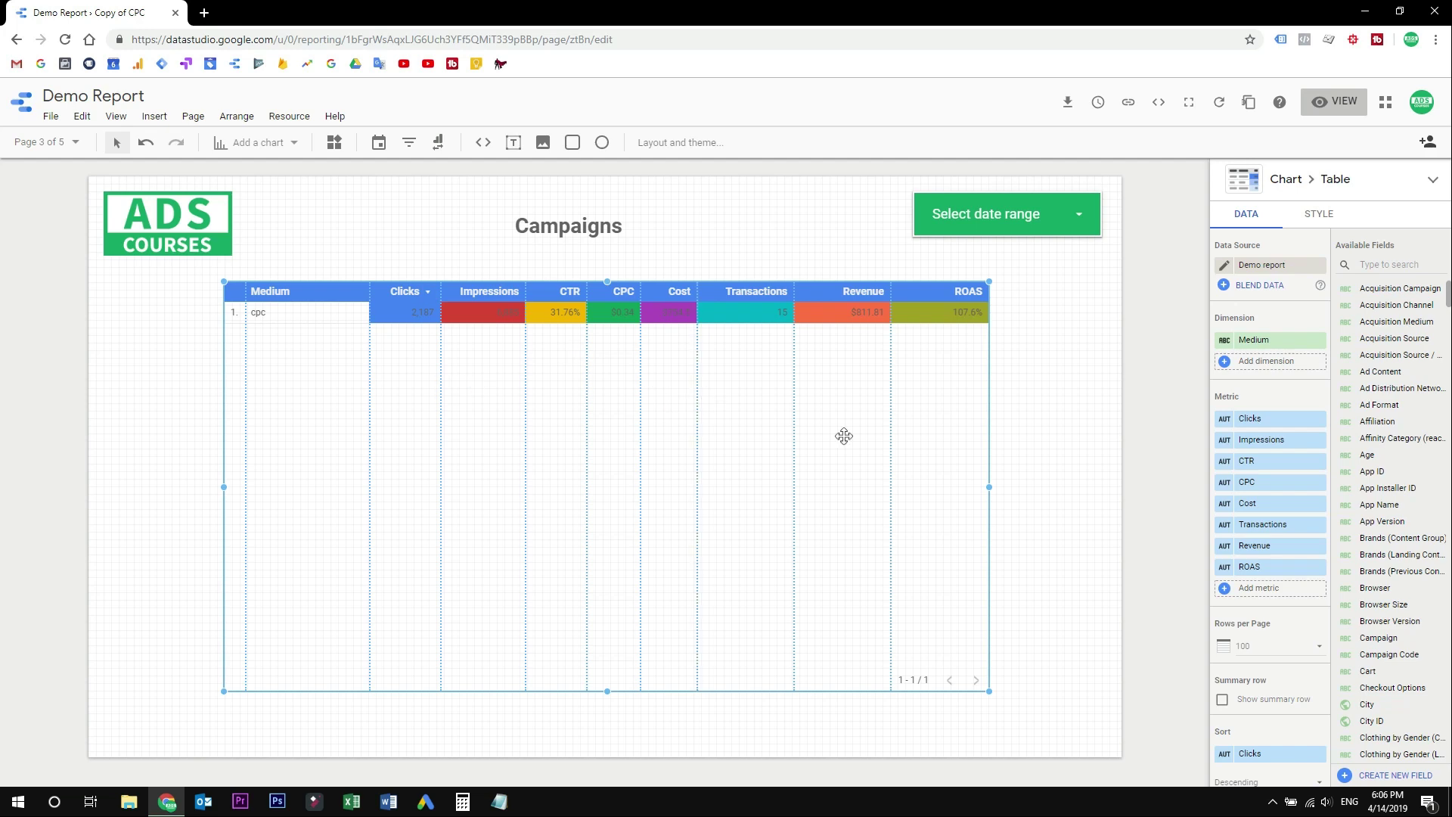
- Change the table's dimension from Medium to Campaign
click(1278, 344)
text(cap)
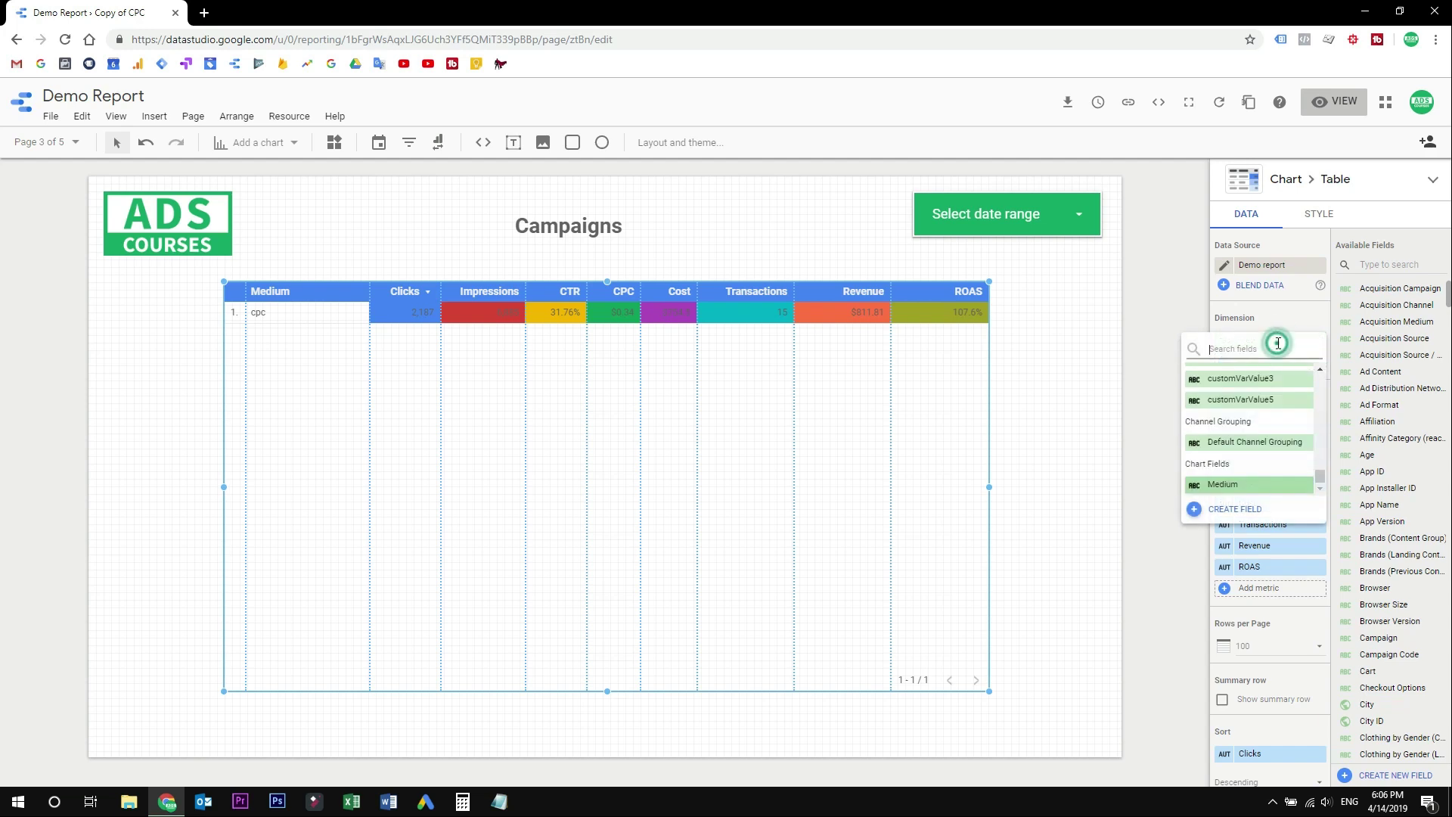
key(BackSpace)
text(mpaign)
click(1216, 486)
click(818, 243)
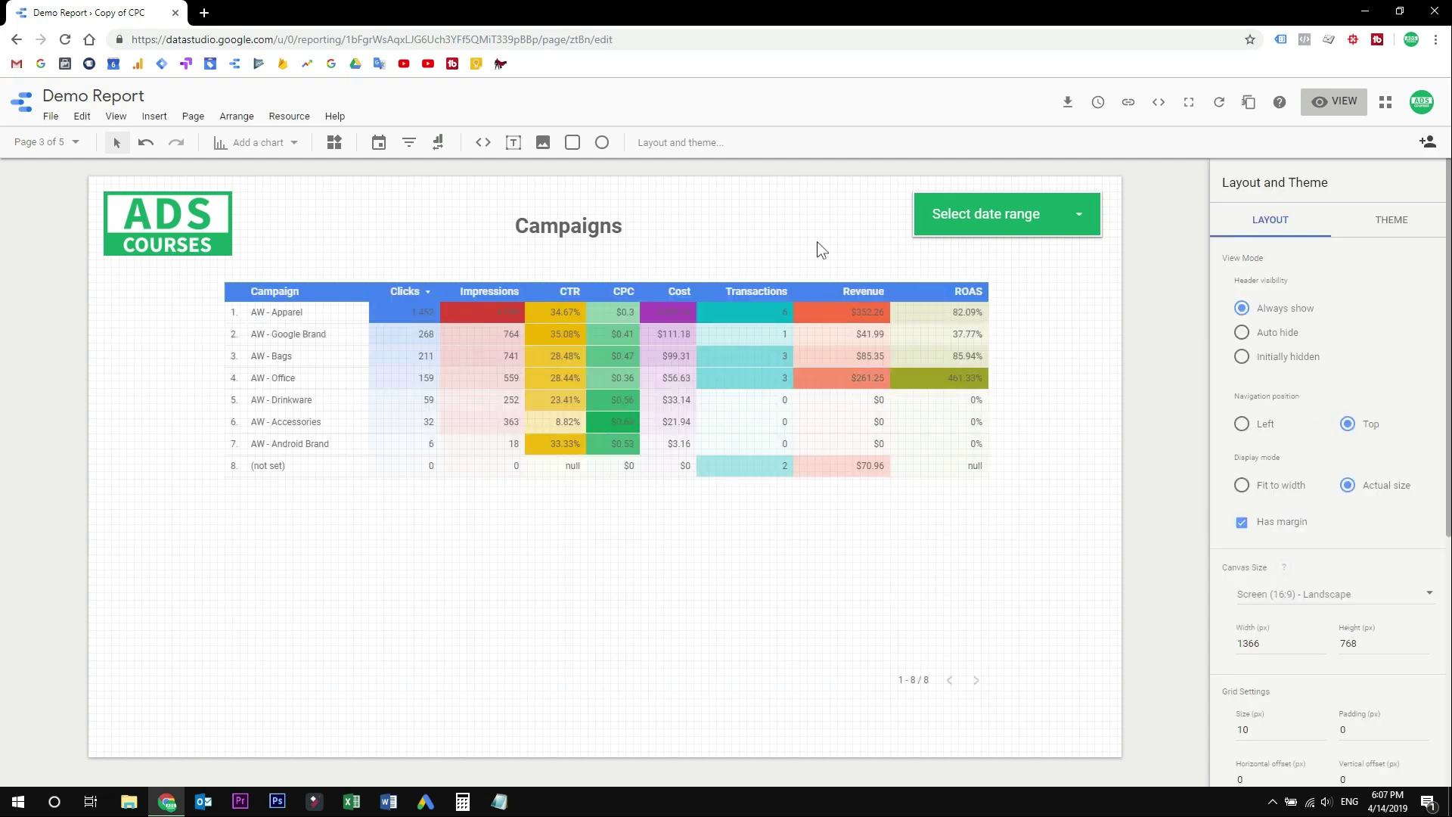
- Try to set a custom default date range starting in January 2018 in the current page's settings
click(1025, 218)
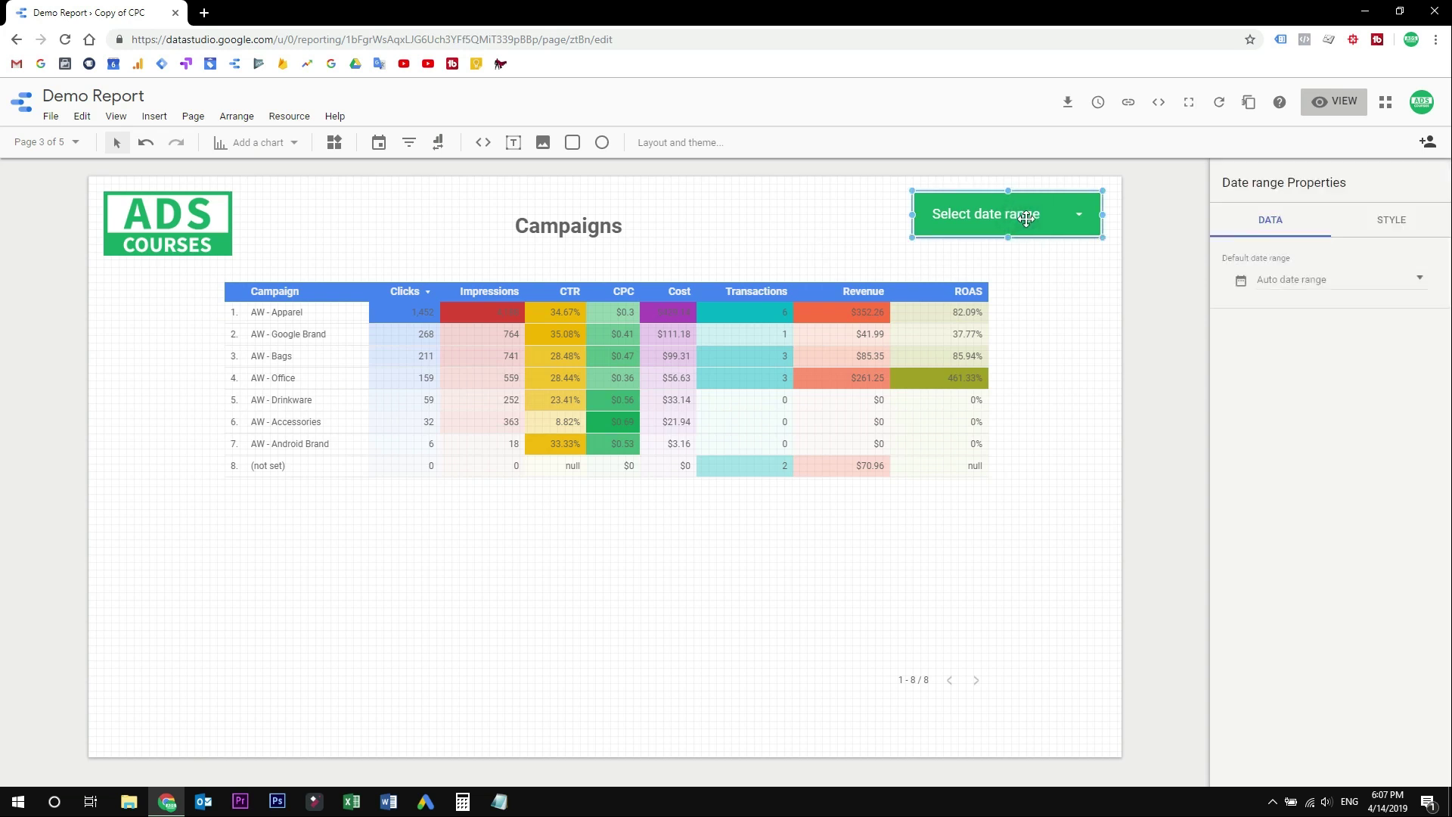
right_click(792, 215)
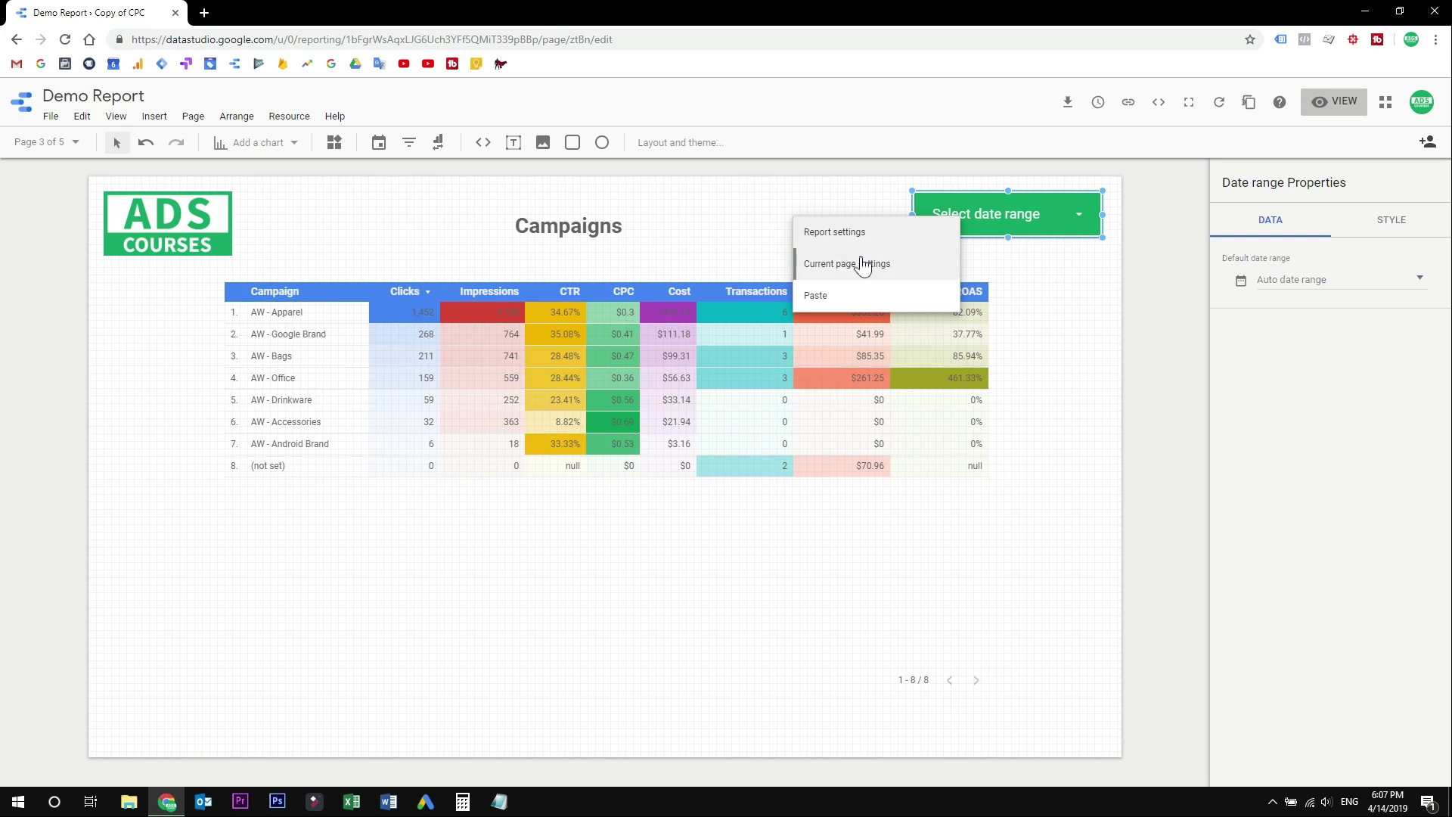
click(867, 269)
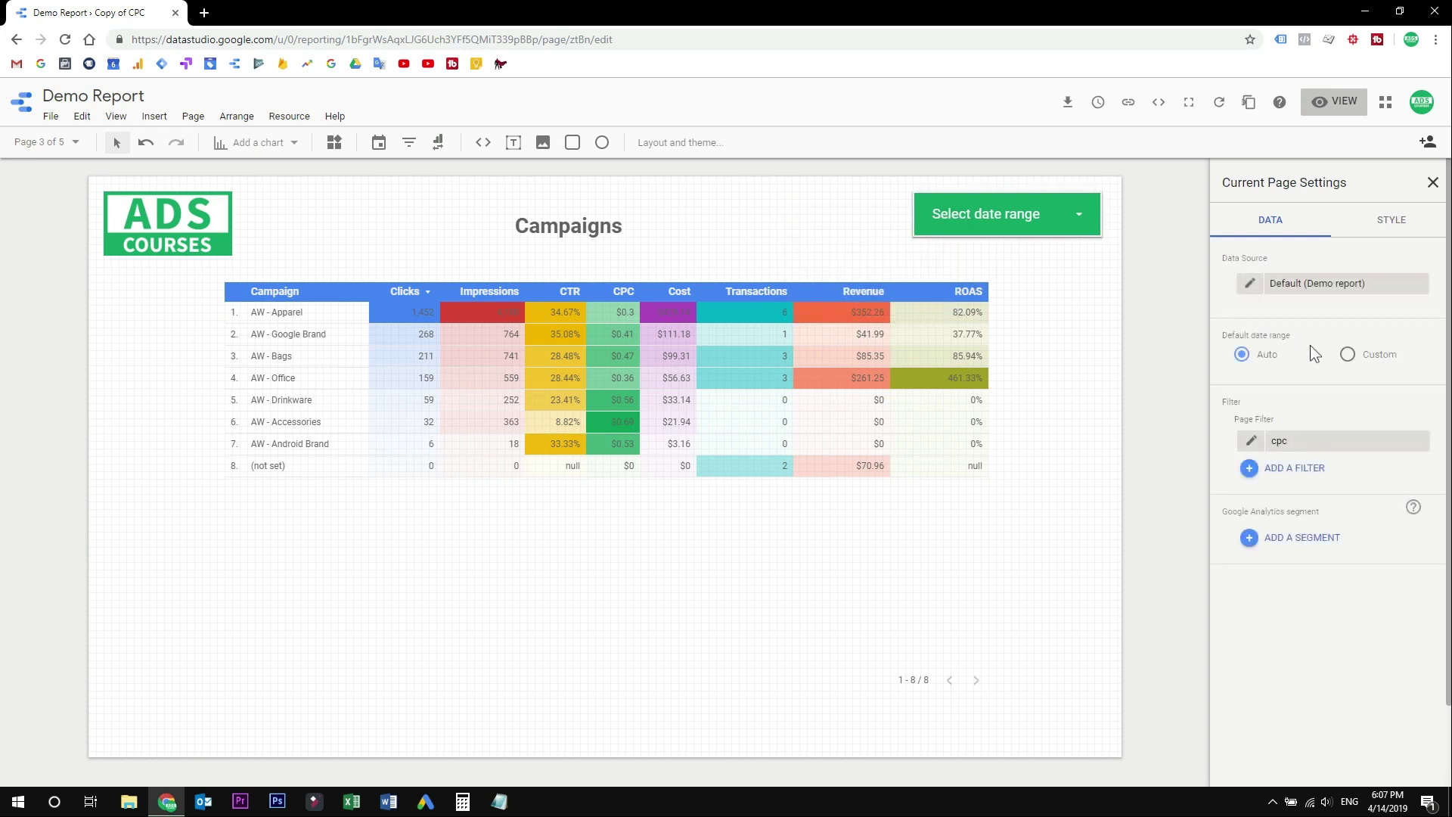
click(1347, 354)
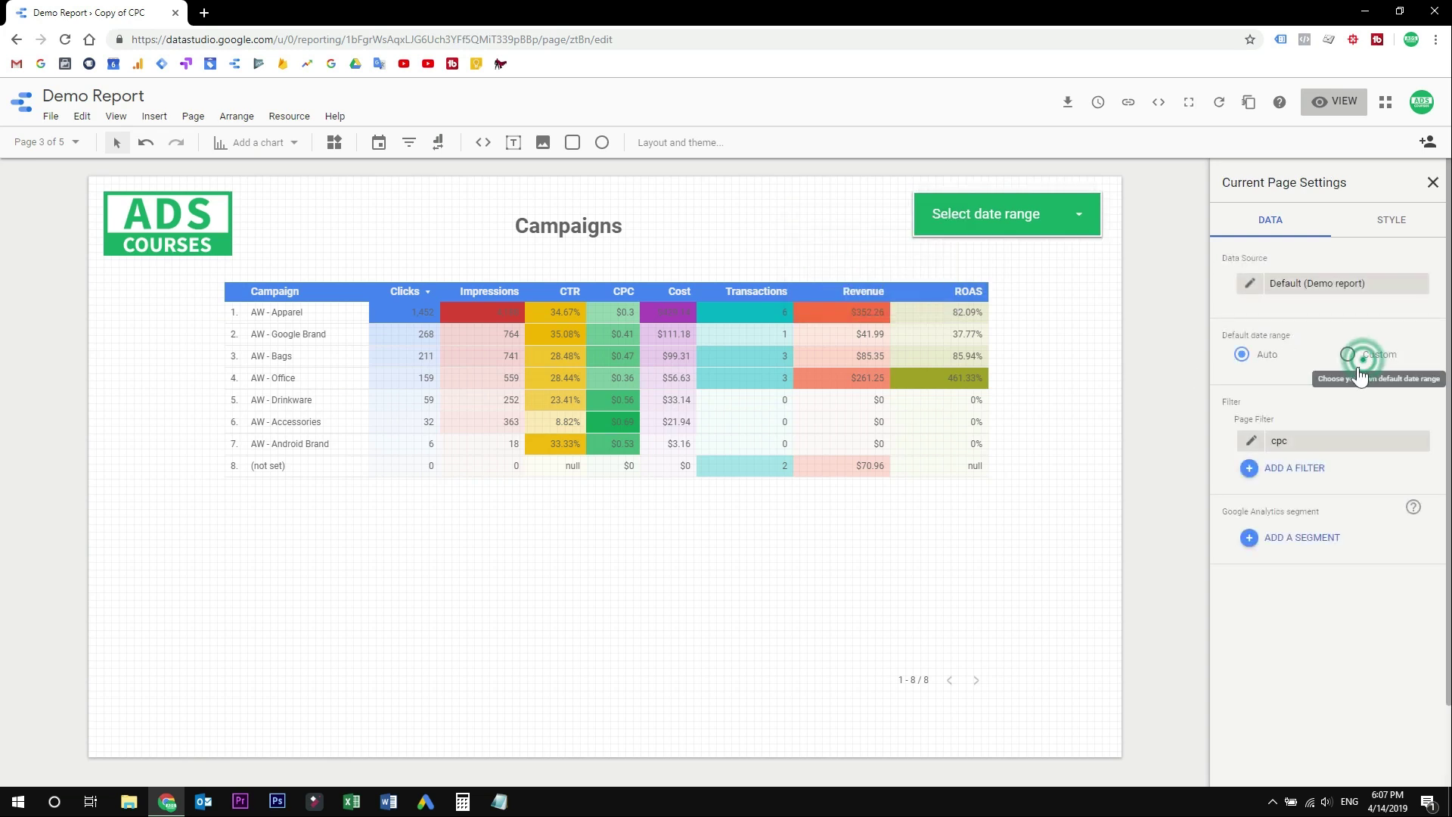
click(1295, 387)
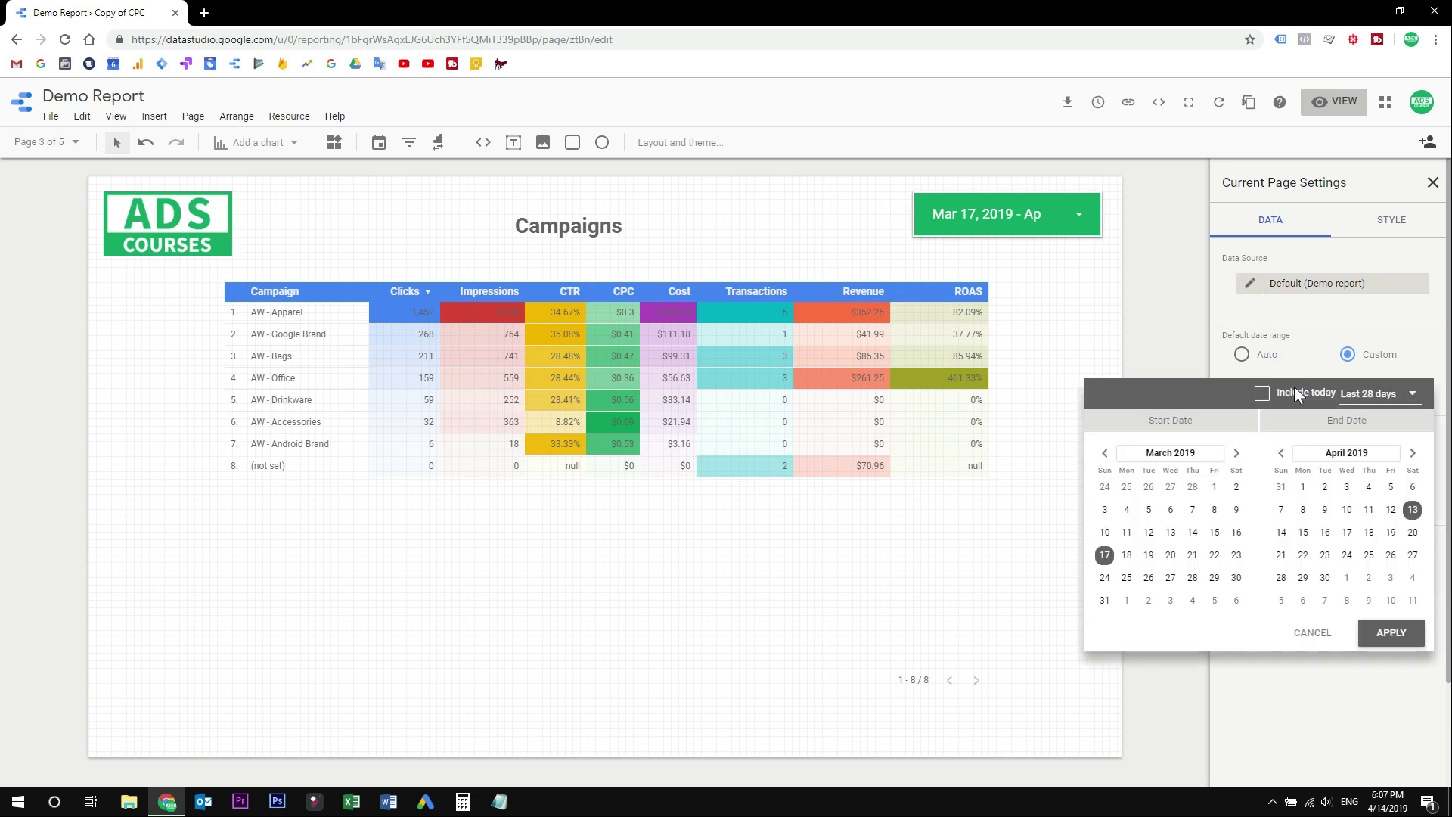
click(1164, 453)
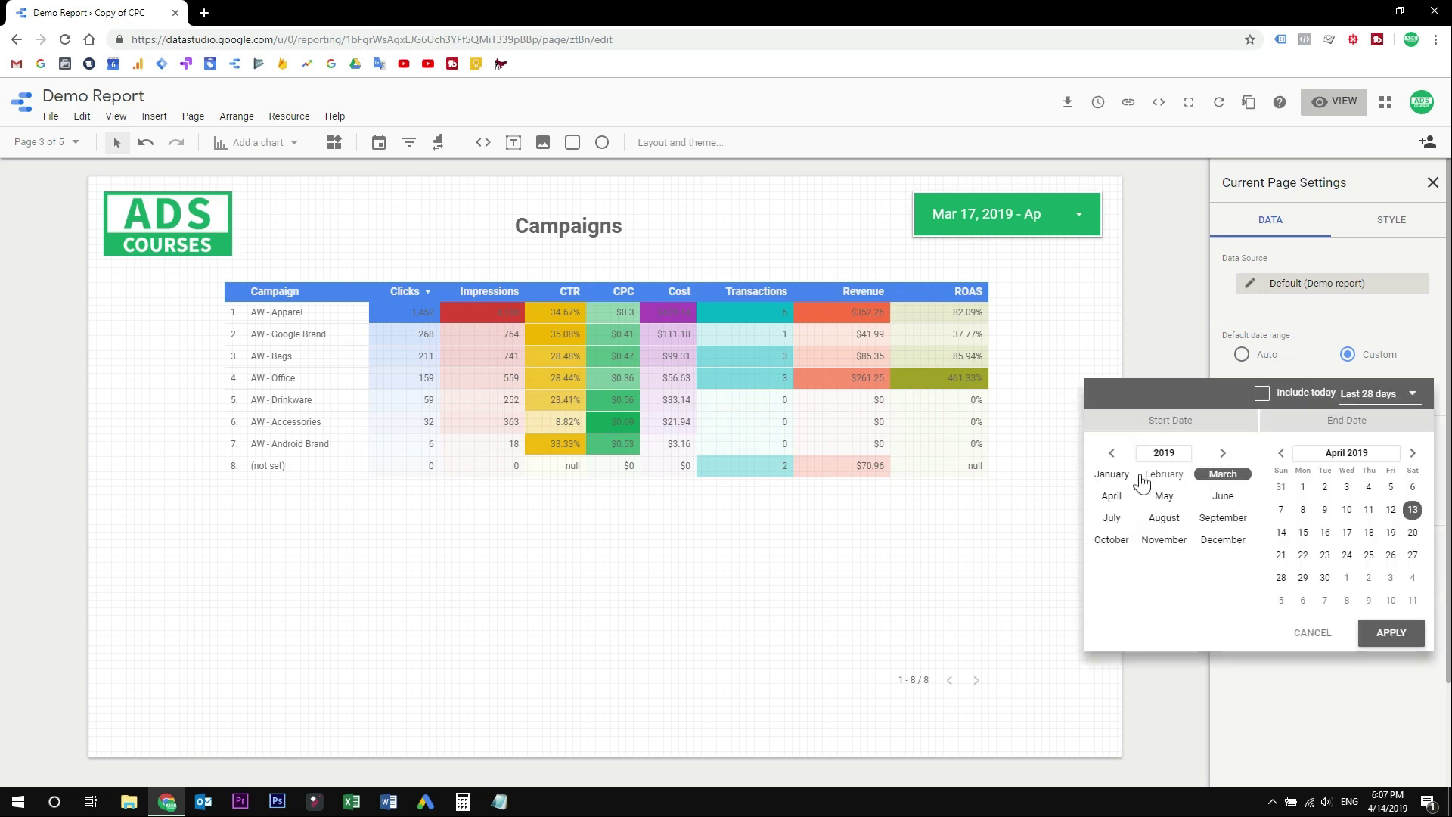
click(1150, 454)
click(1176, 540)
click(1117, 481)
click(1391, 632)
click(152, 458)
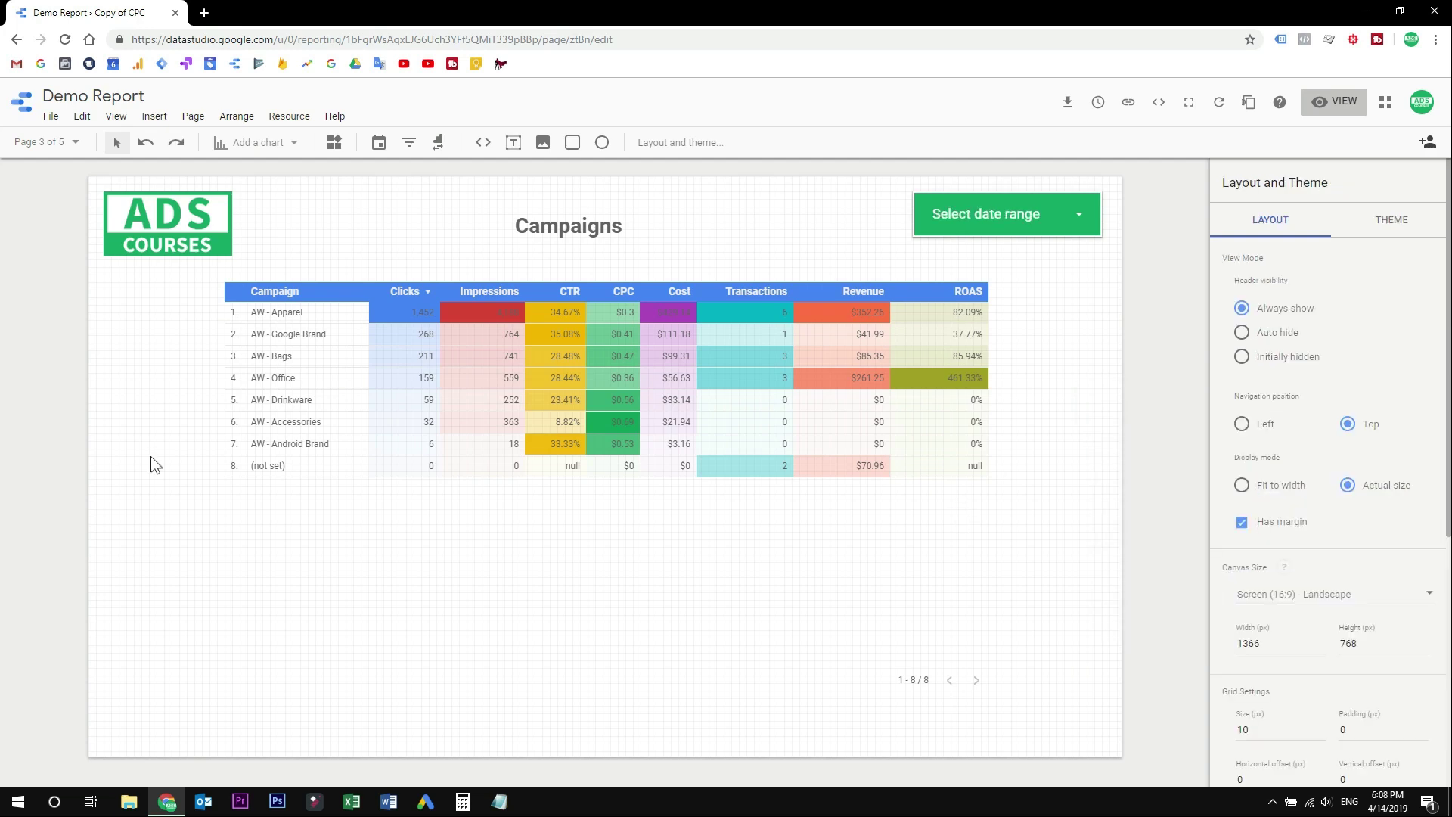
- Give the campaign table a custom default date range from Jan 1, 2018 to Apr 13, 2019
click(914, 333)
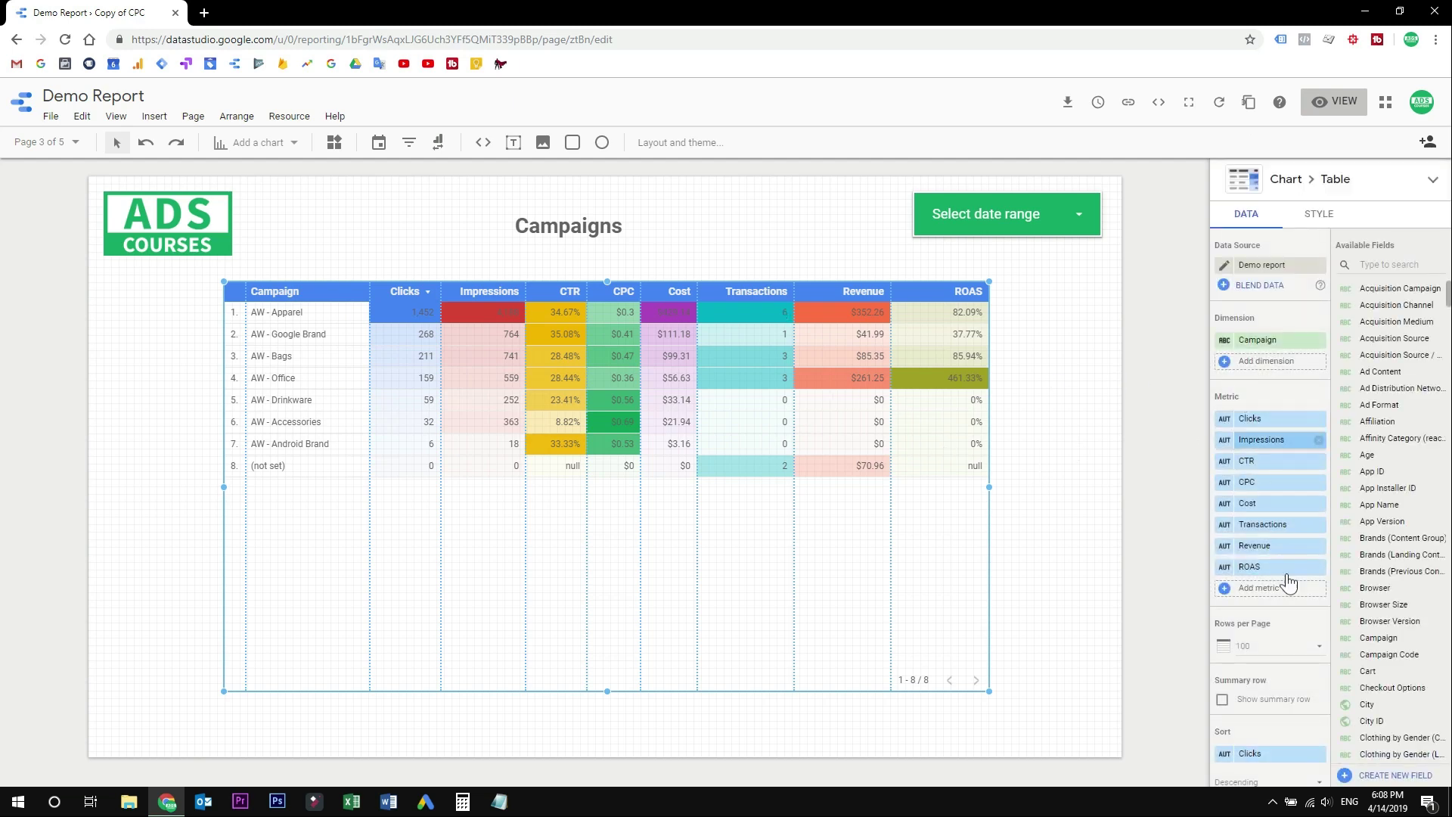
scroll(1279, 575, down, 4)
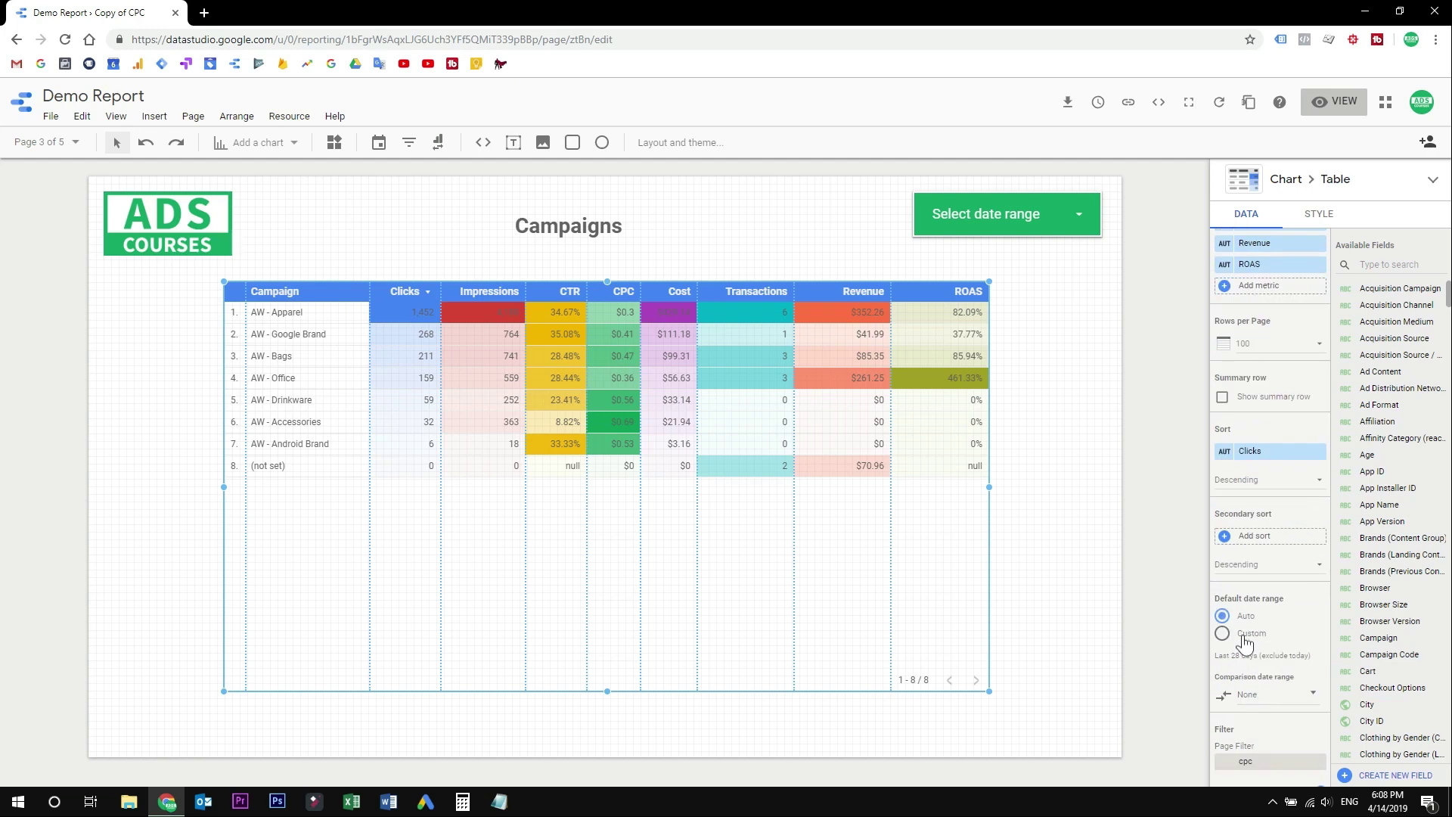
click(1244, 635)
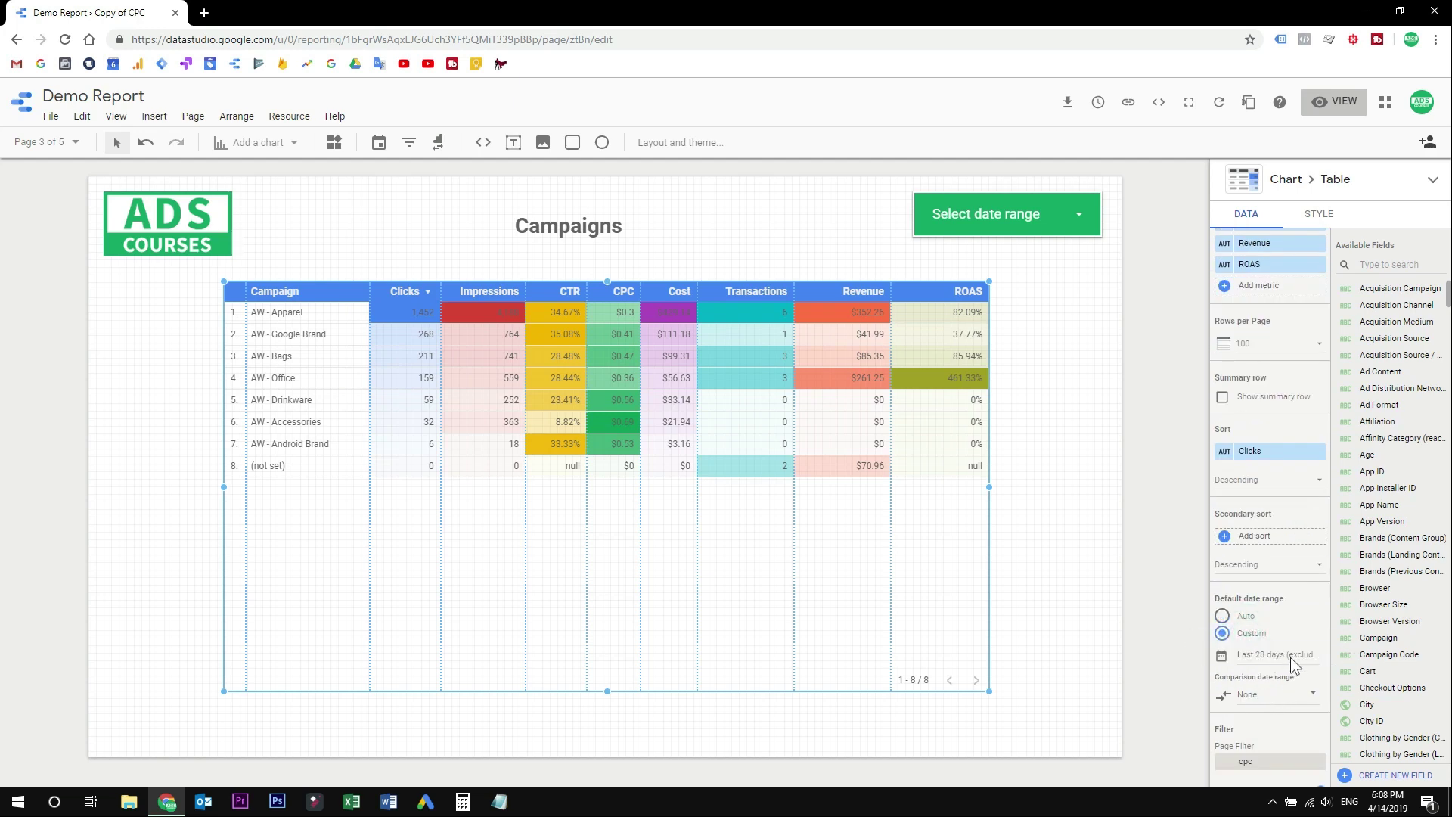
click(1288, 658)
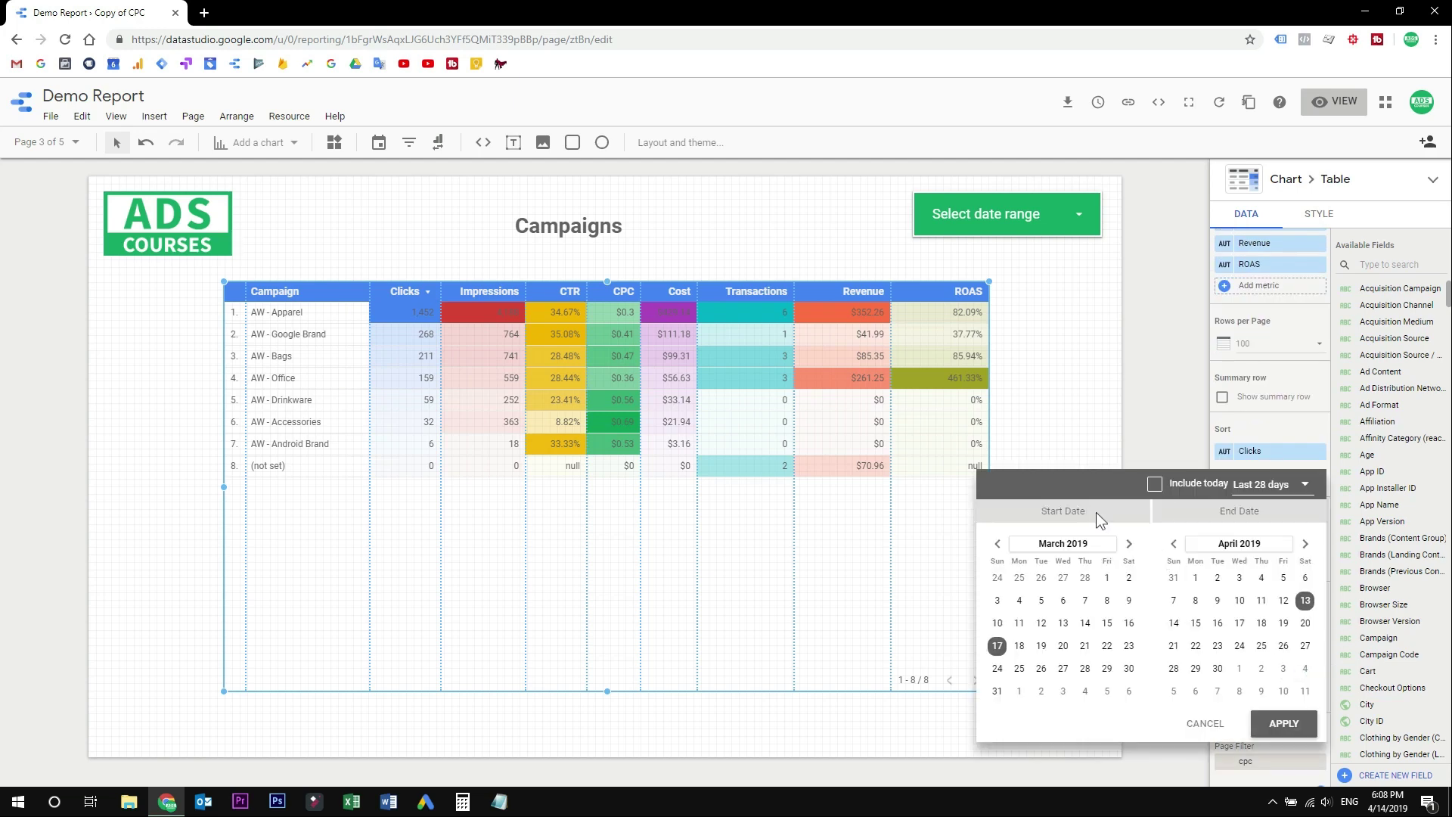
click(1070, 544)
click(1070, 543)
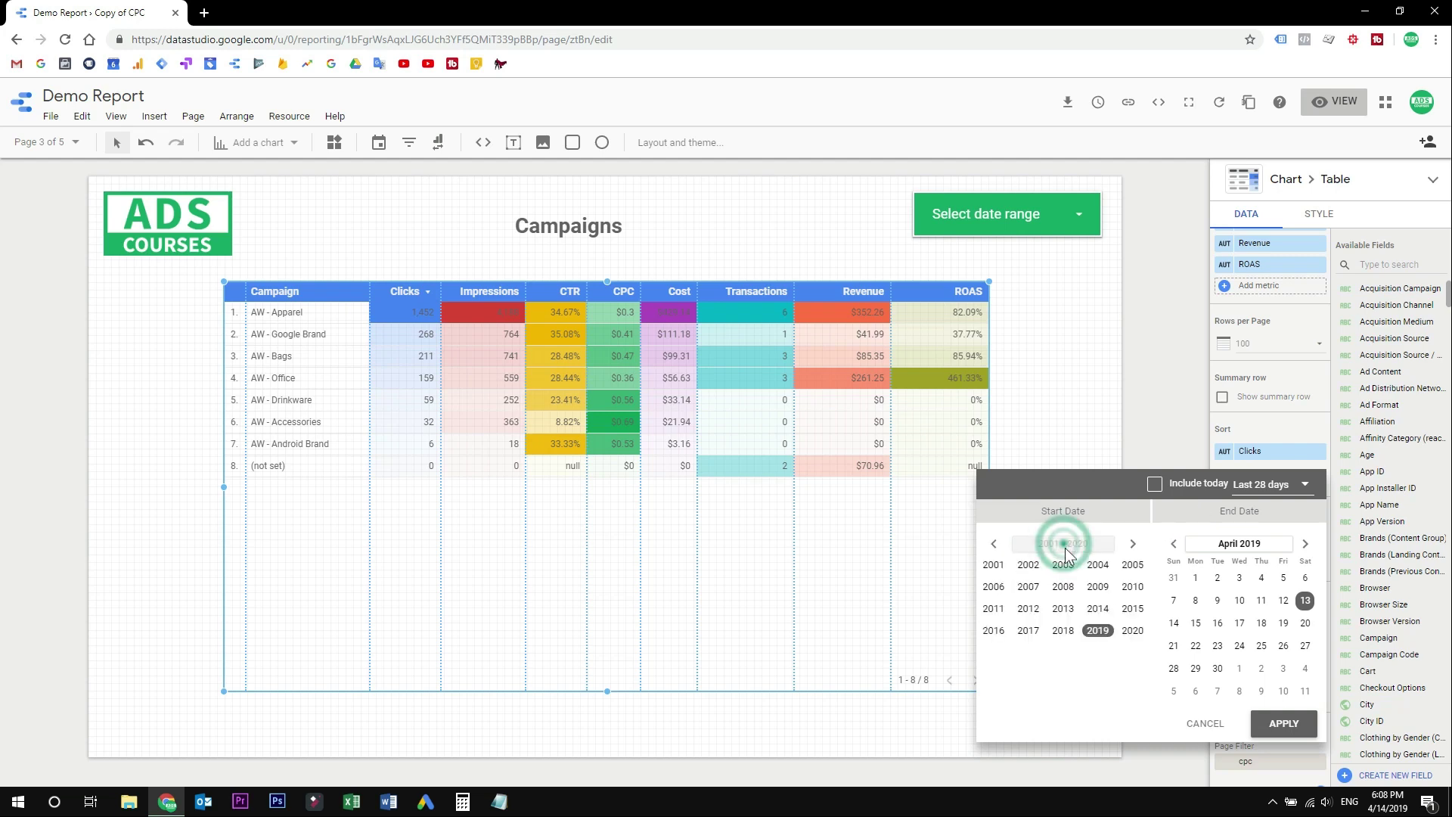
click(1065, 631)
click(1004, 562)
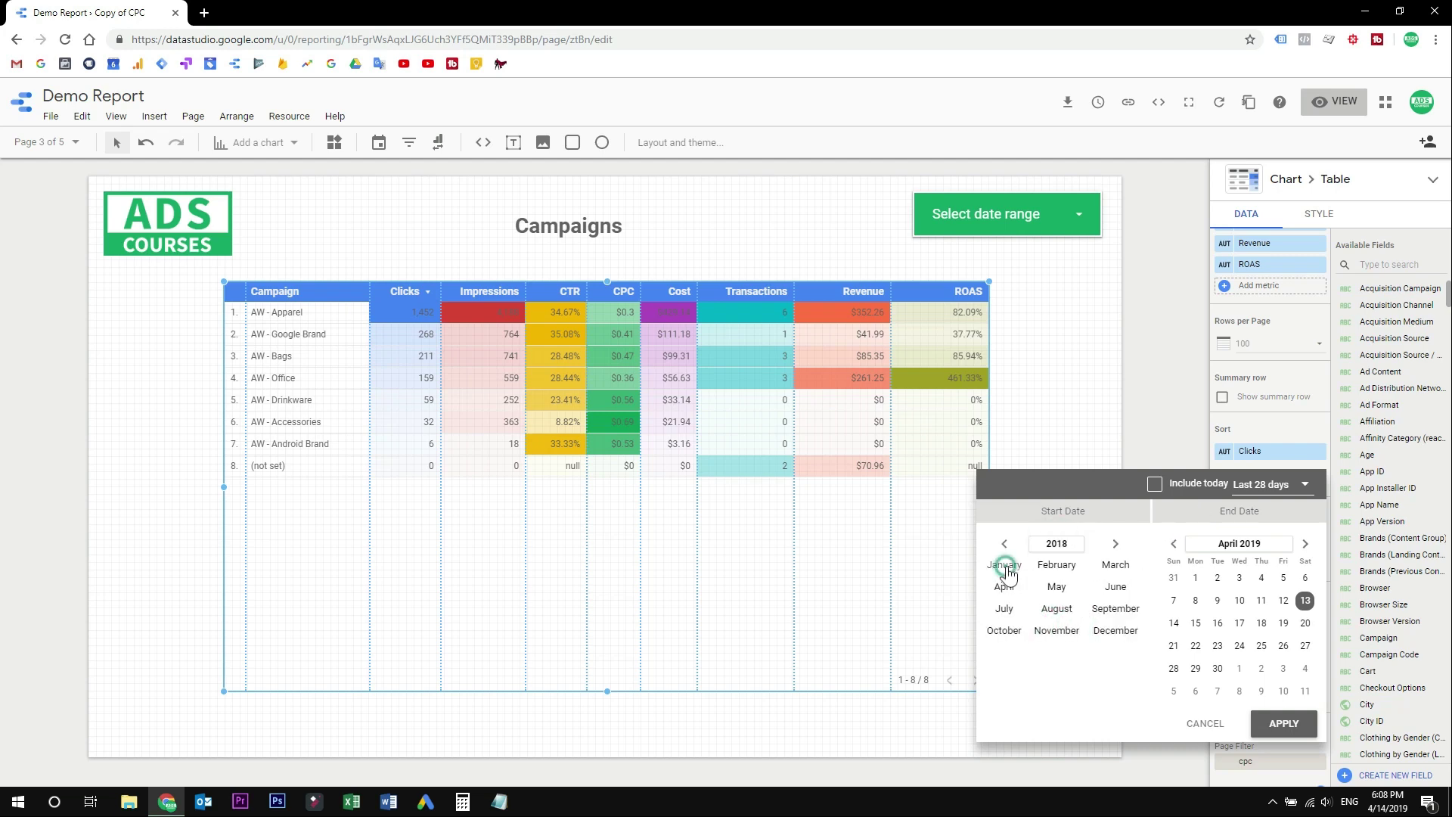
click(1284, 724)
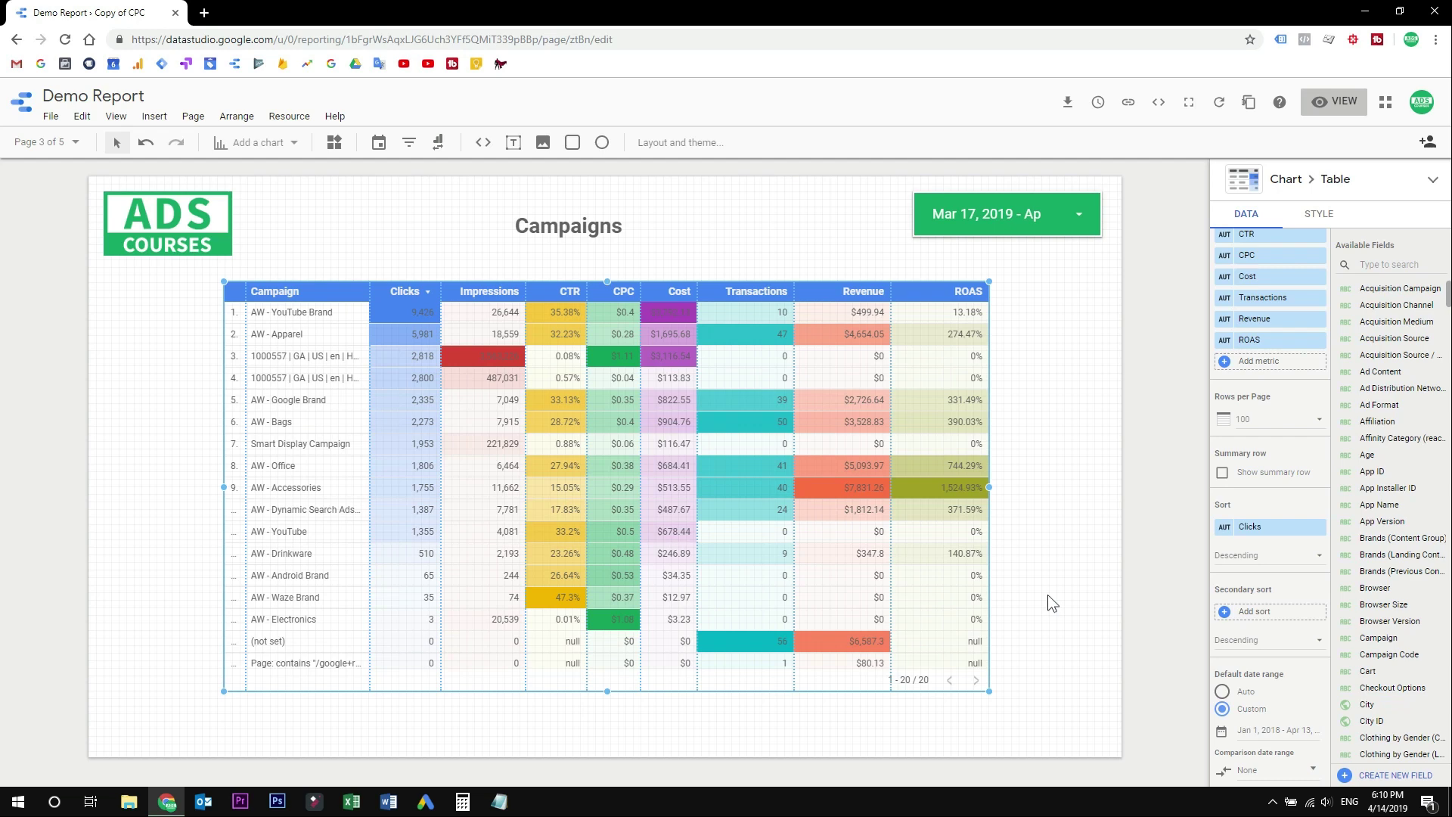
- Widen the table's row-number column, and stretch the whole table wider and shift it slightly left on the page
click(374, 290)
drag(376, 290, 382, 290)
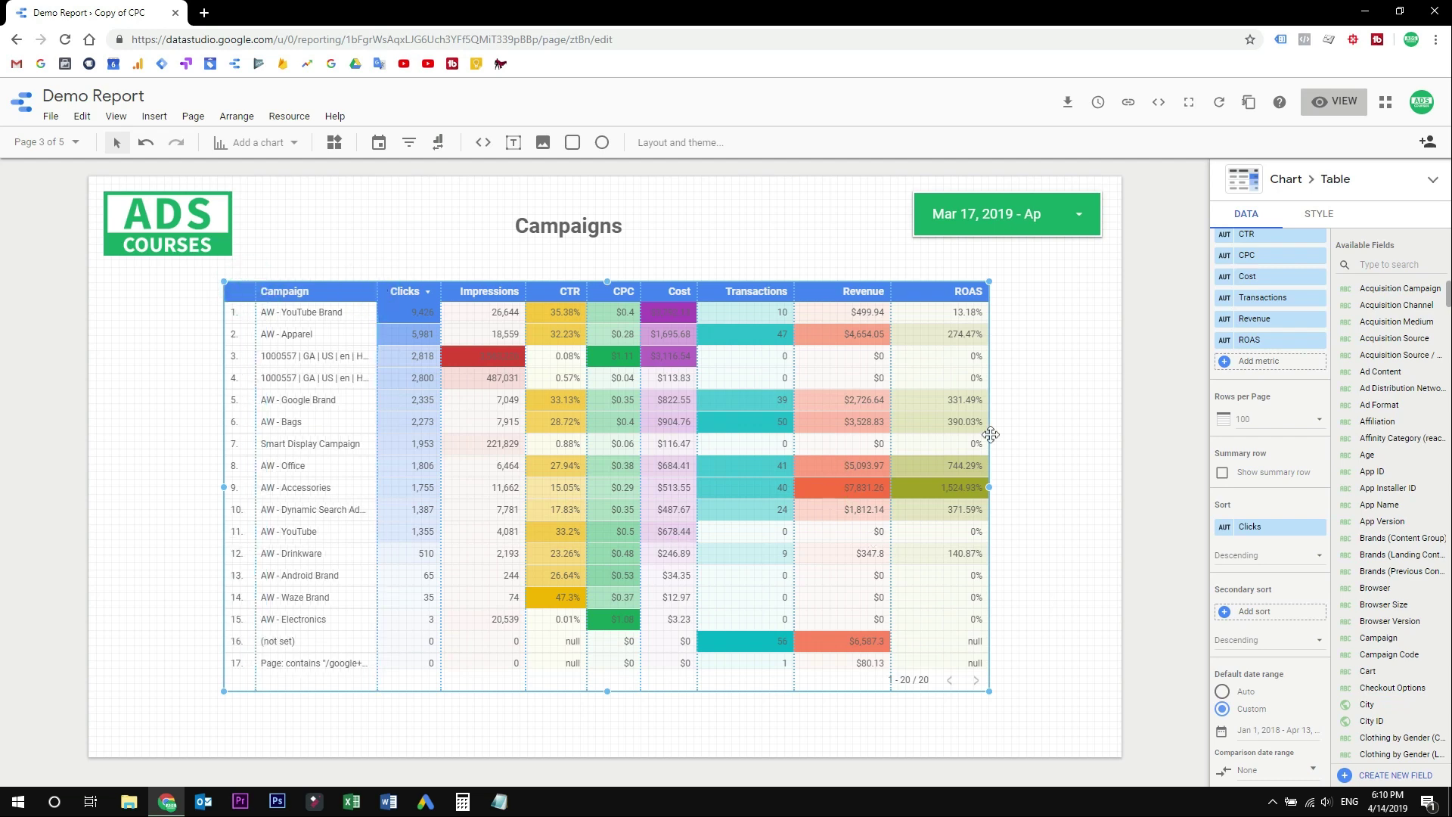
click(990, 688)
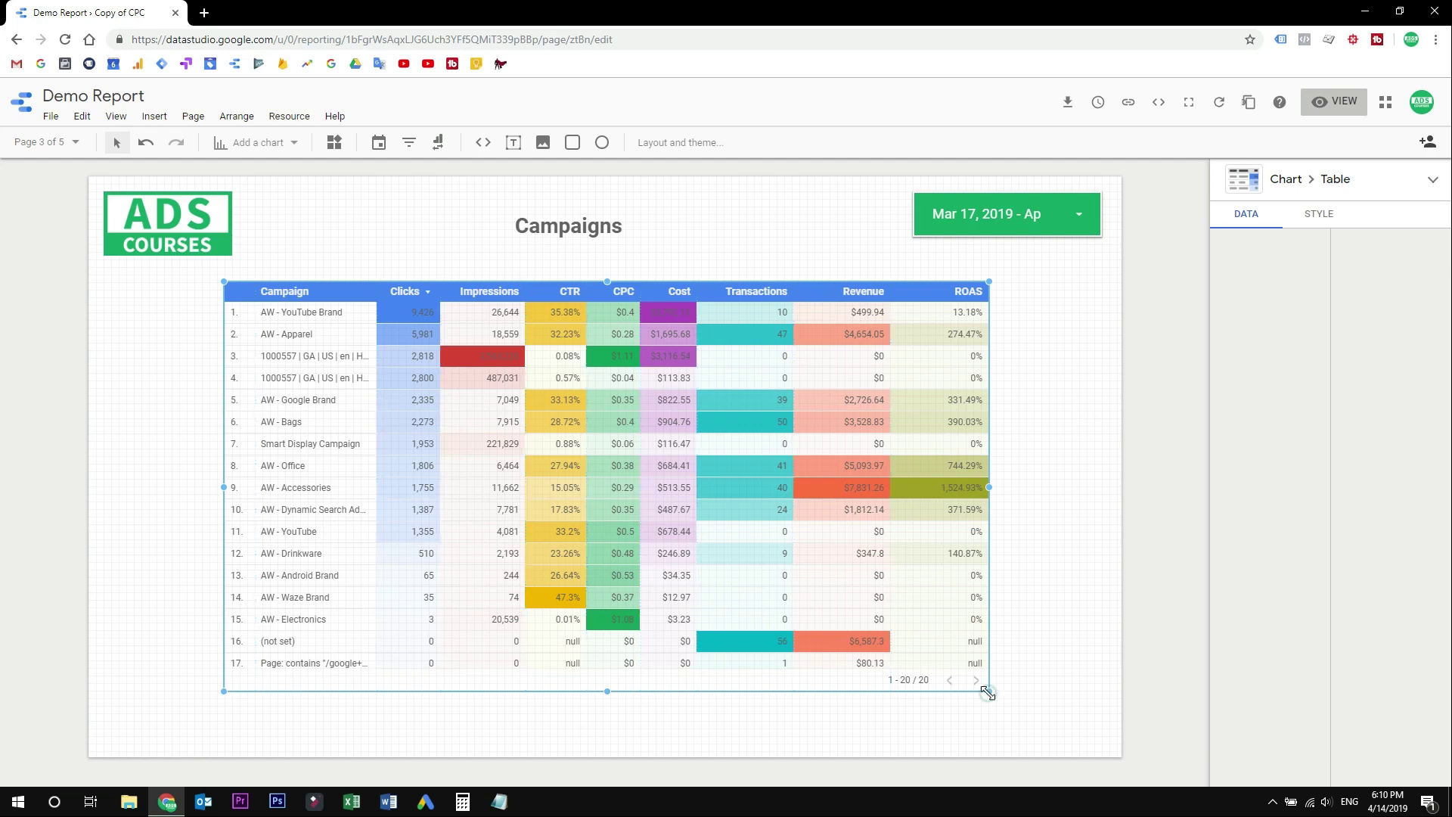
drag(1035, 699, 1026, 698)
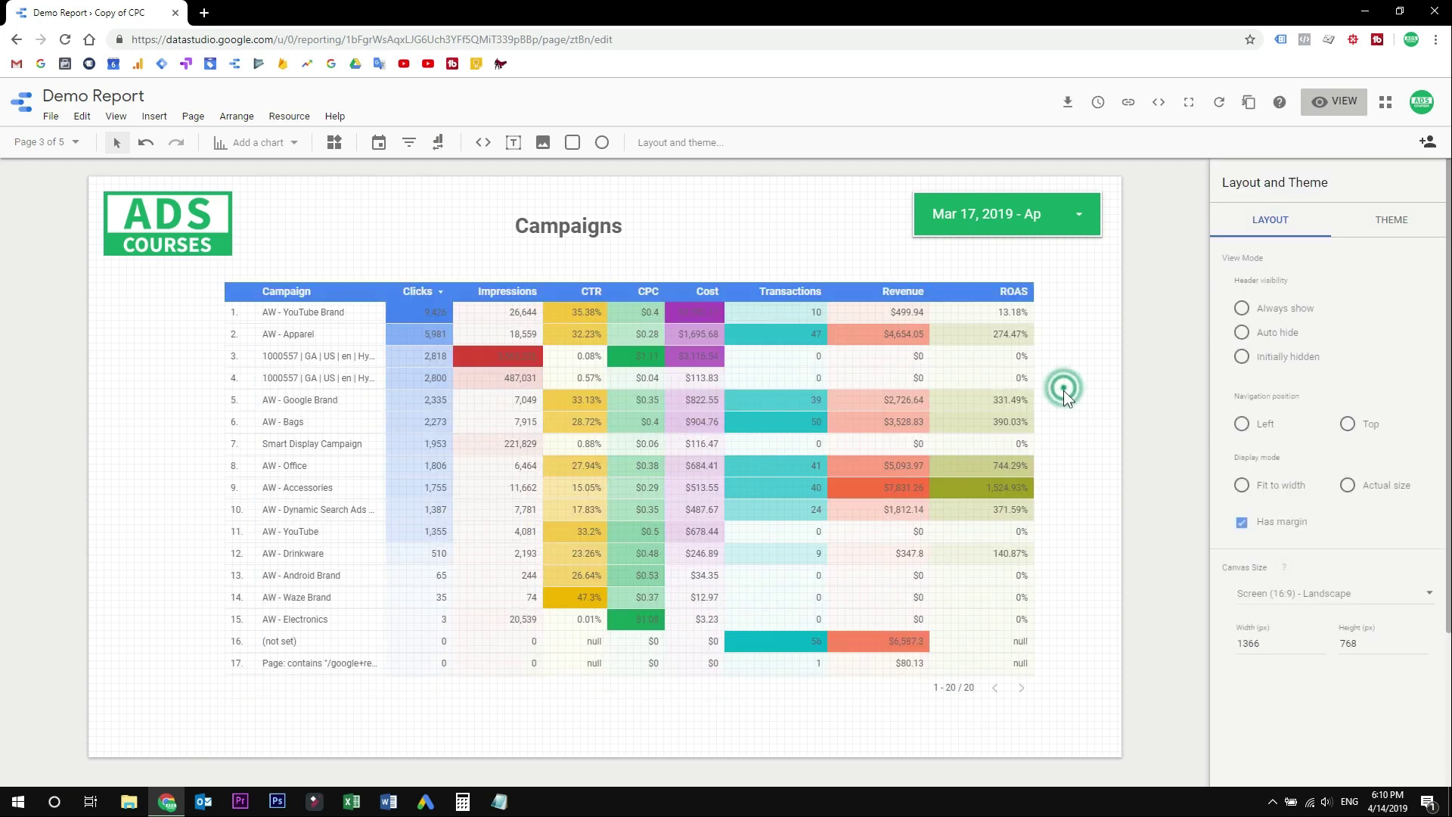
click(991, 413)
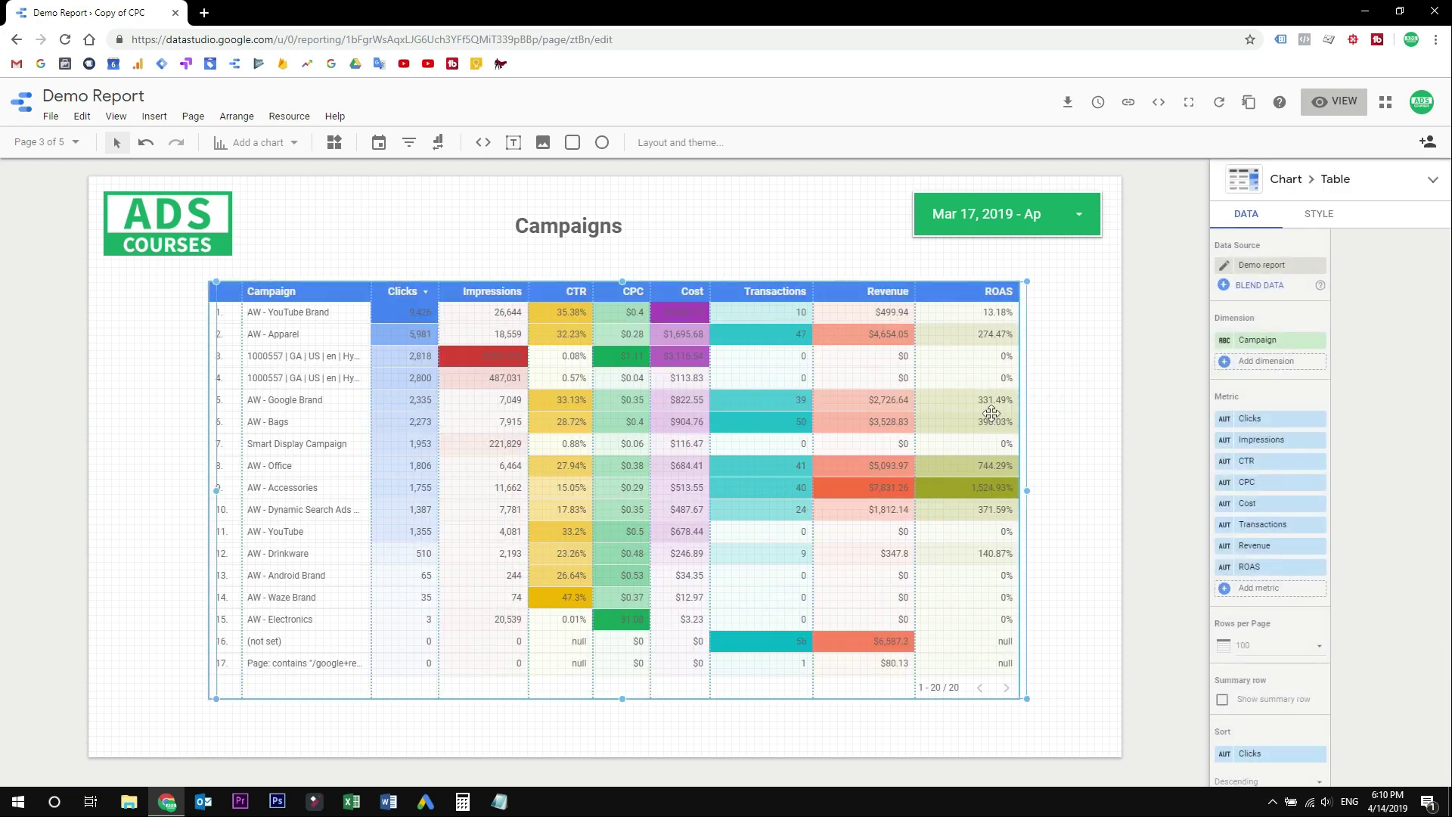
- Nudge the campaign table slightly left on the page and rename the Copy of CPC page to Campaigns
key(Left)
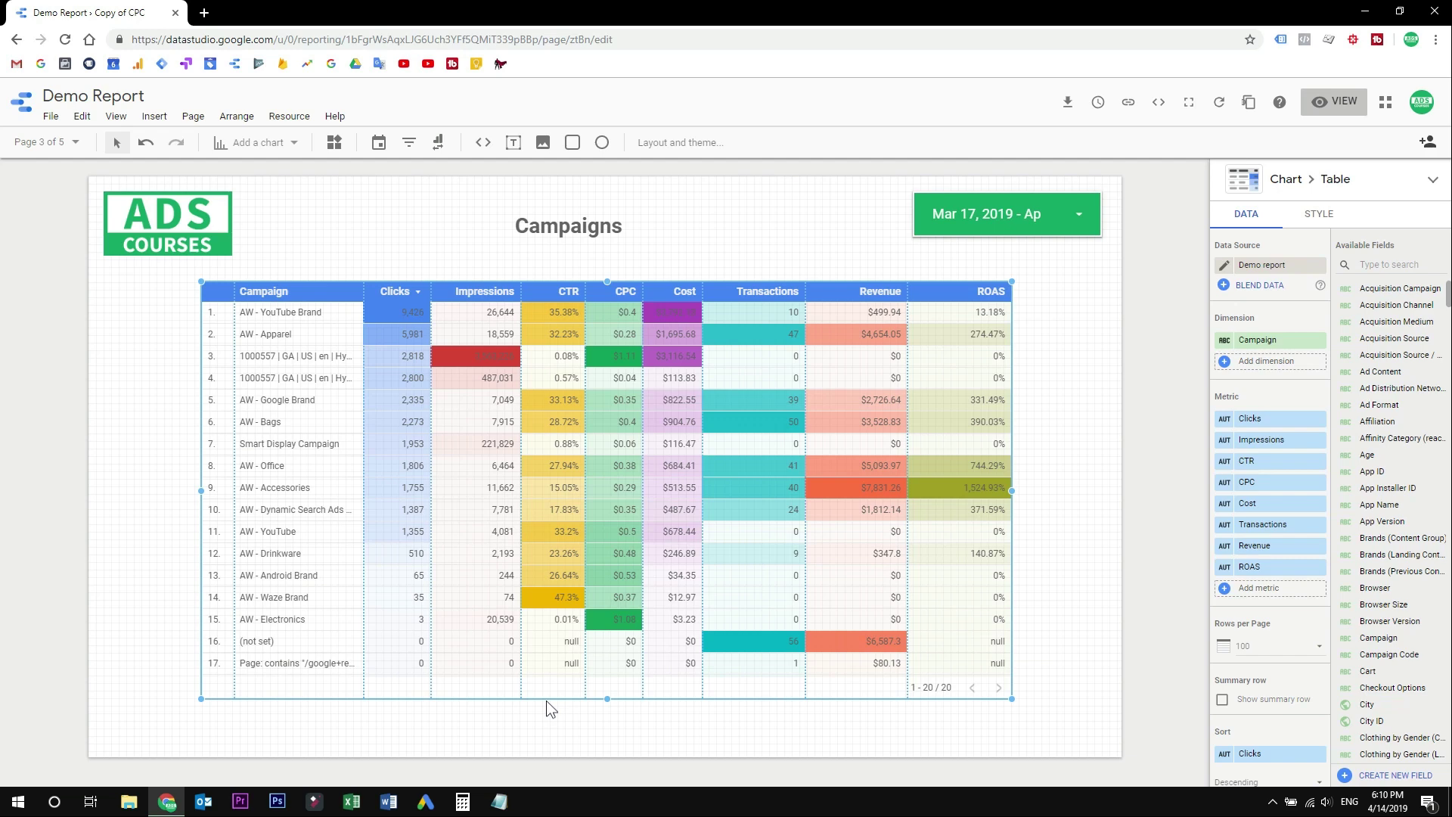
click(75, 142)
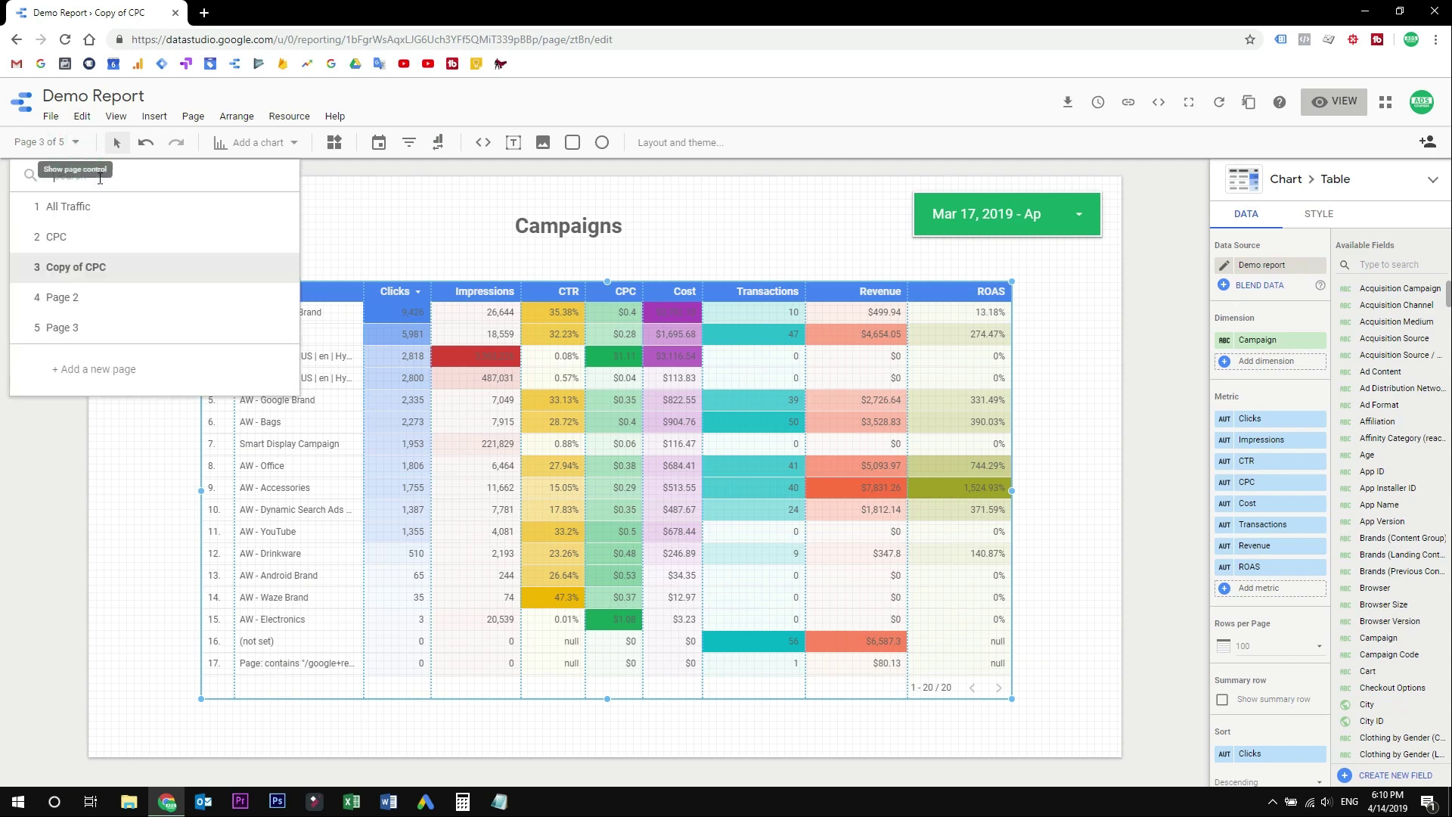
click(279, 268)
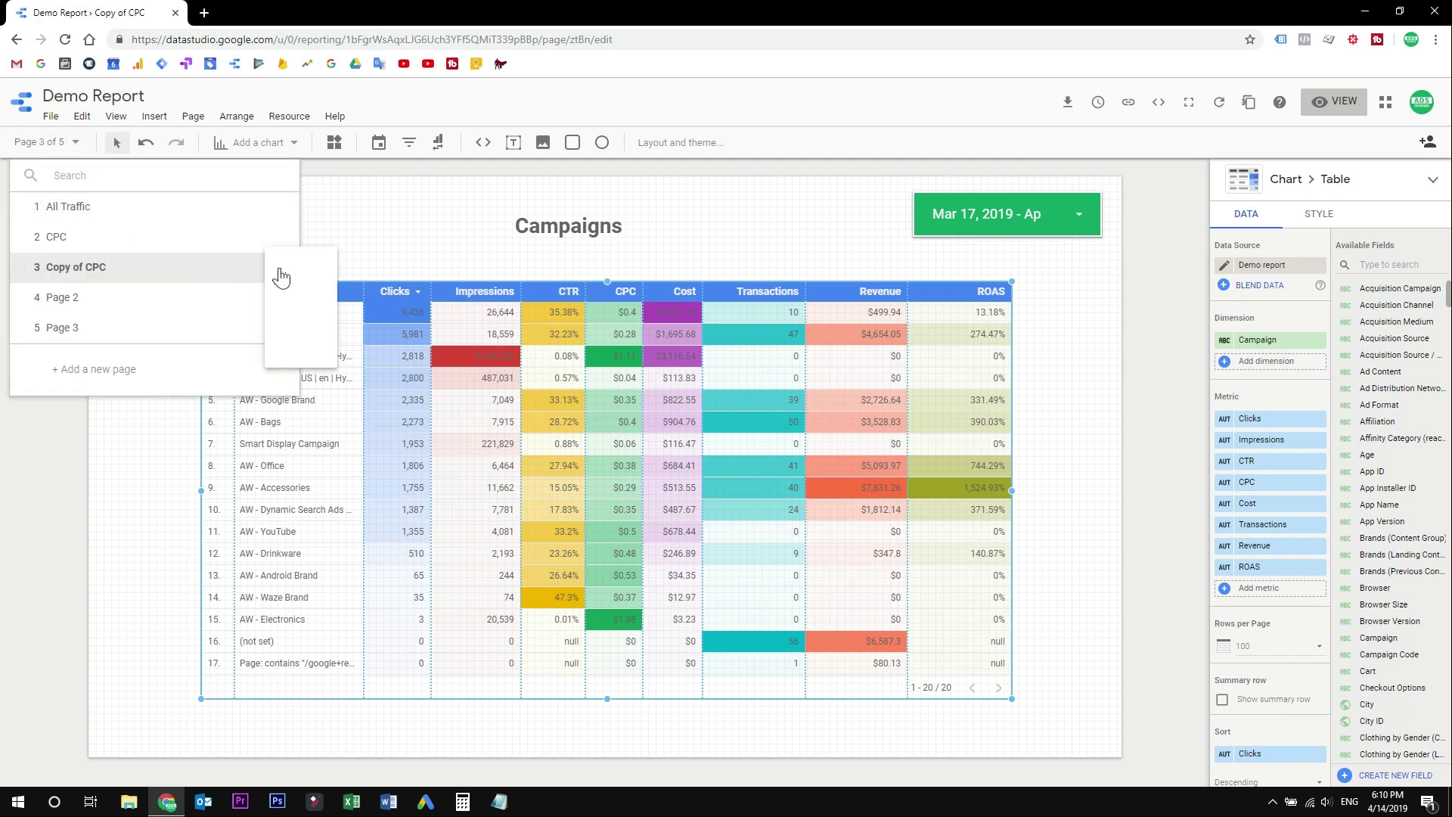
click(279, 270)
text(Campaigns)
key(Return)
- Duplicate the Campaigns page
click(280, 270)
click(296, 310)
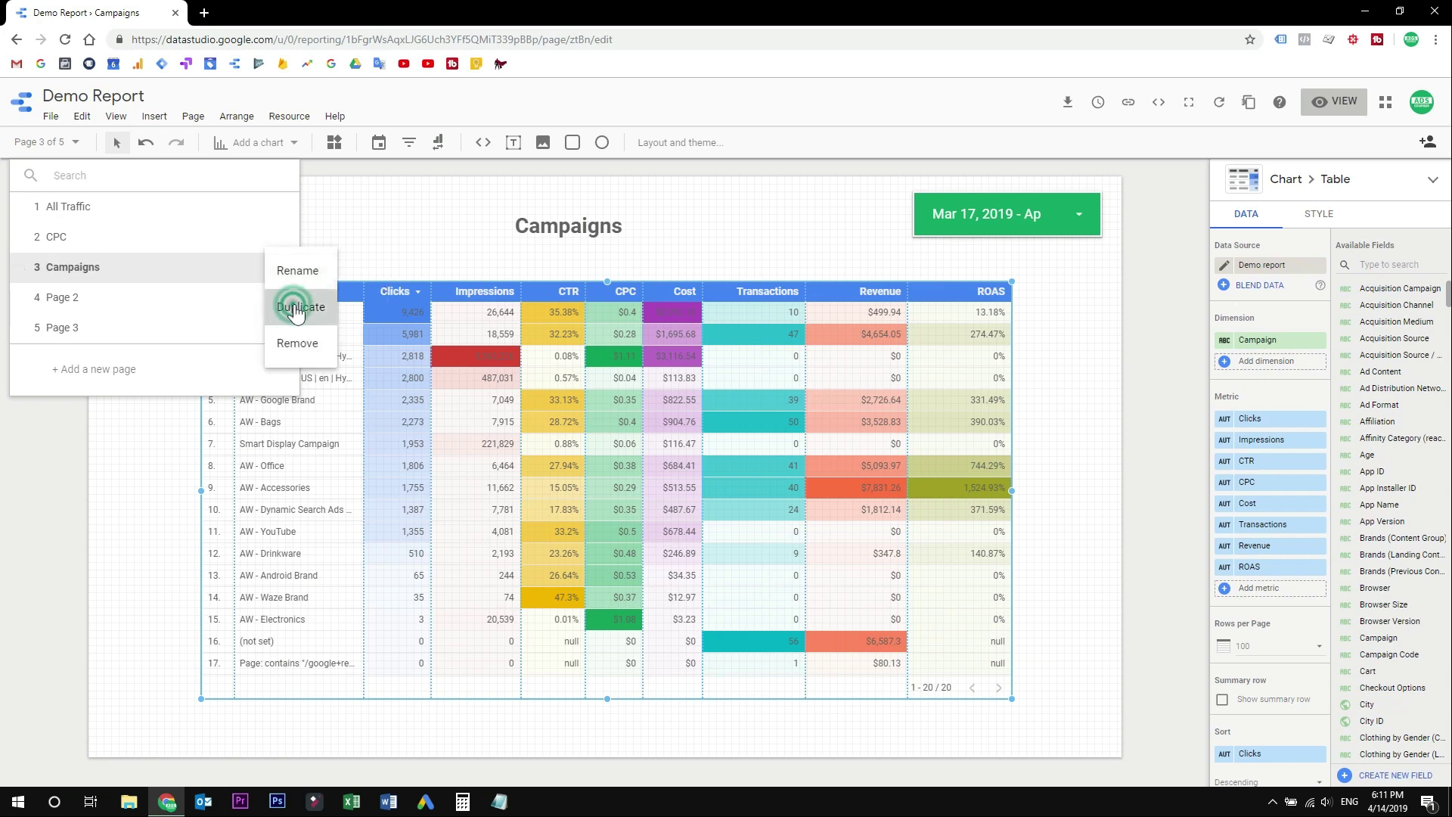
click(72, 529)
- Change the dimension of the duplicated page's table from Campaign to Keyword
click(505, 528)
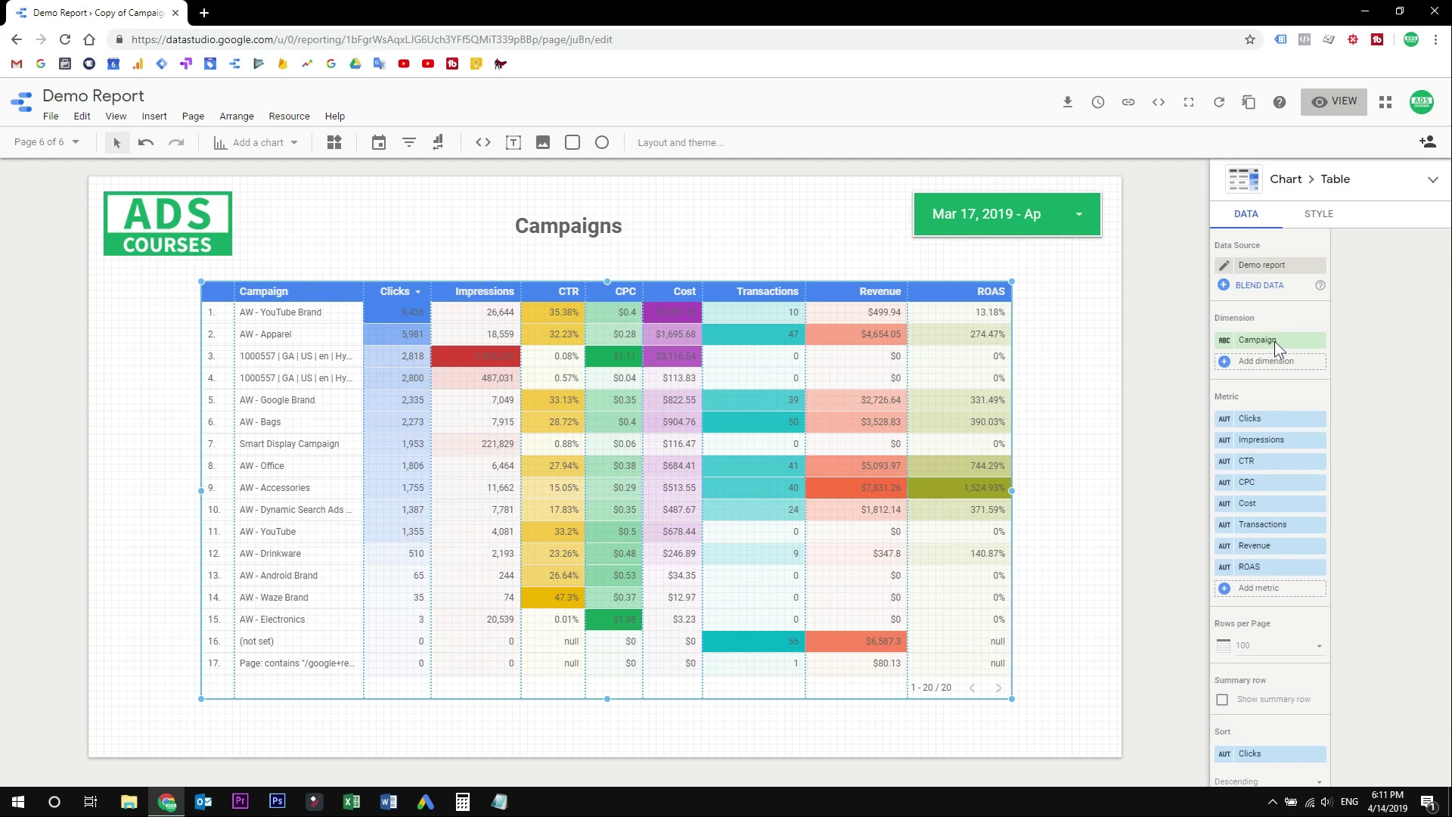
click(1274, 342)
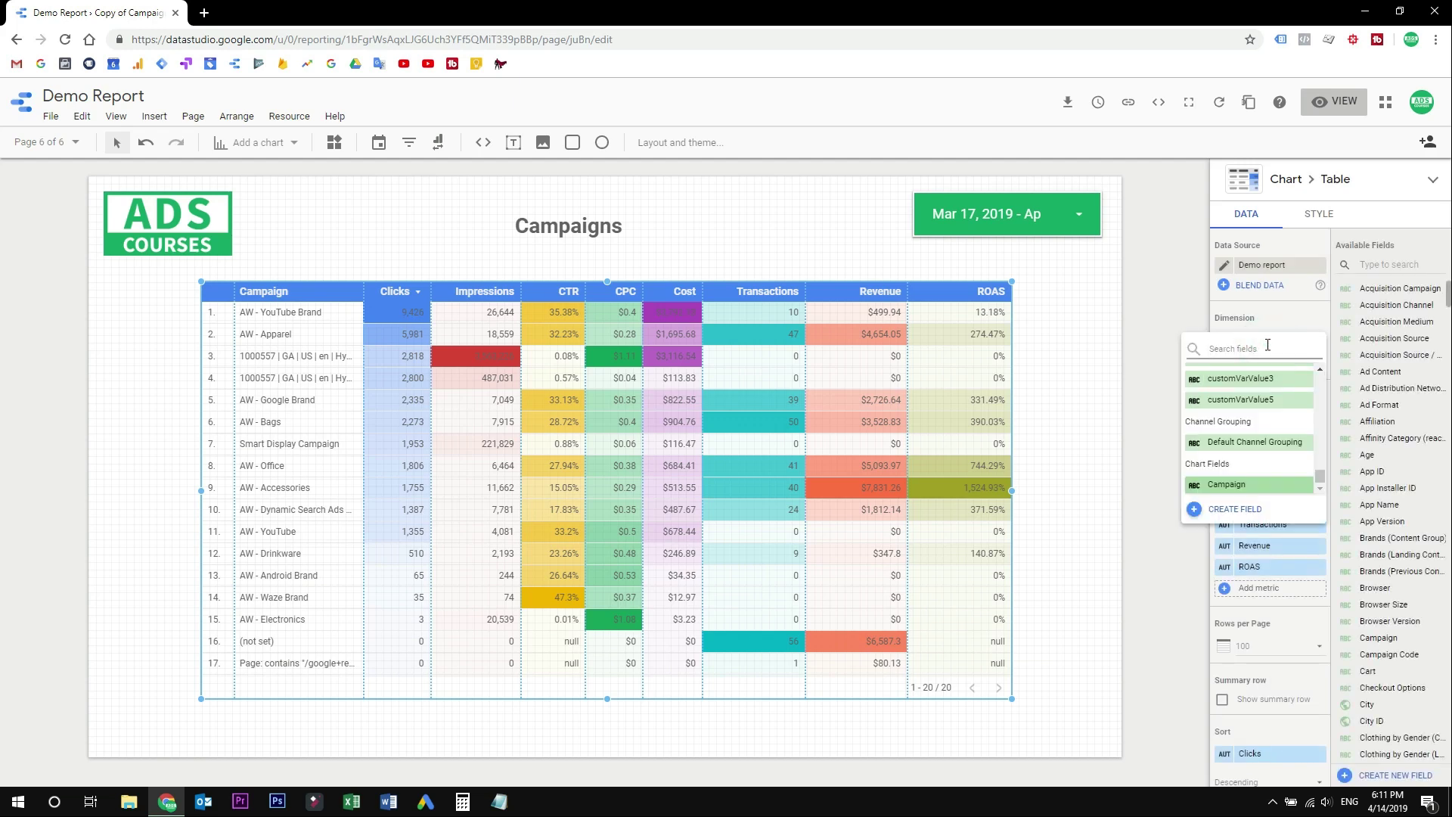
text(keyword)
click(1257, 482)
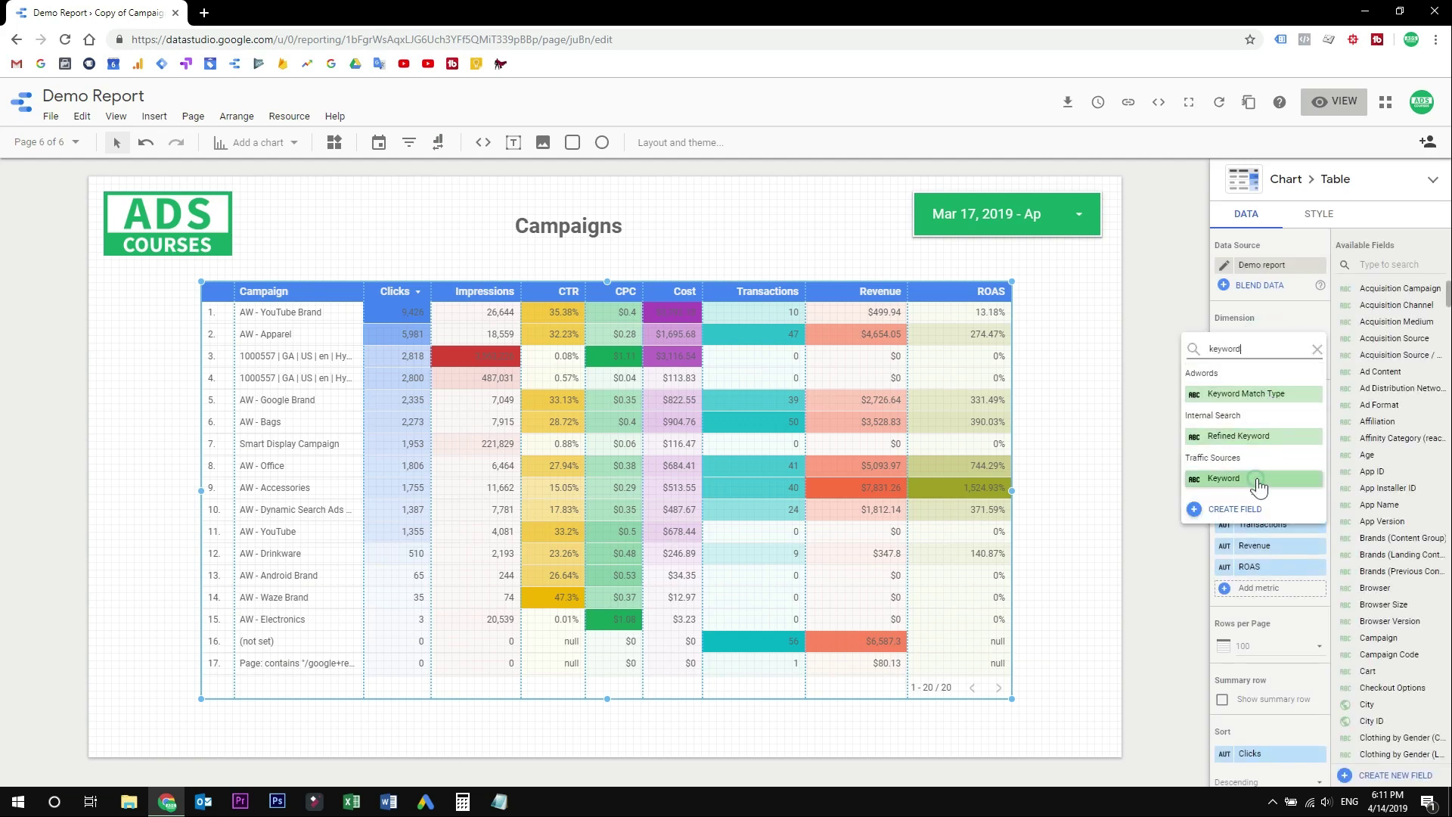
- Switch the keyword table's inheritance of the cpc page filter off and back on
scroll(1278, 575, down, 6)
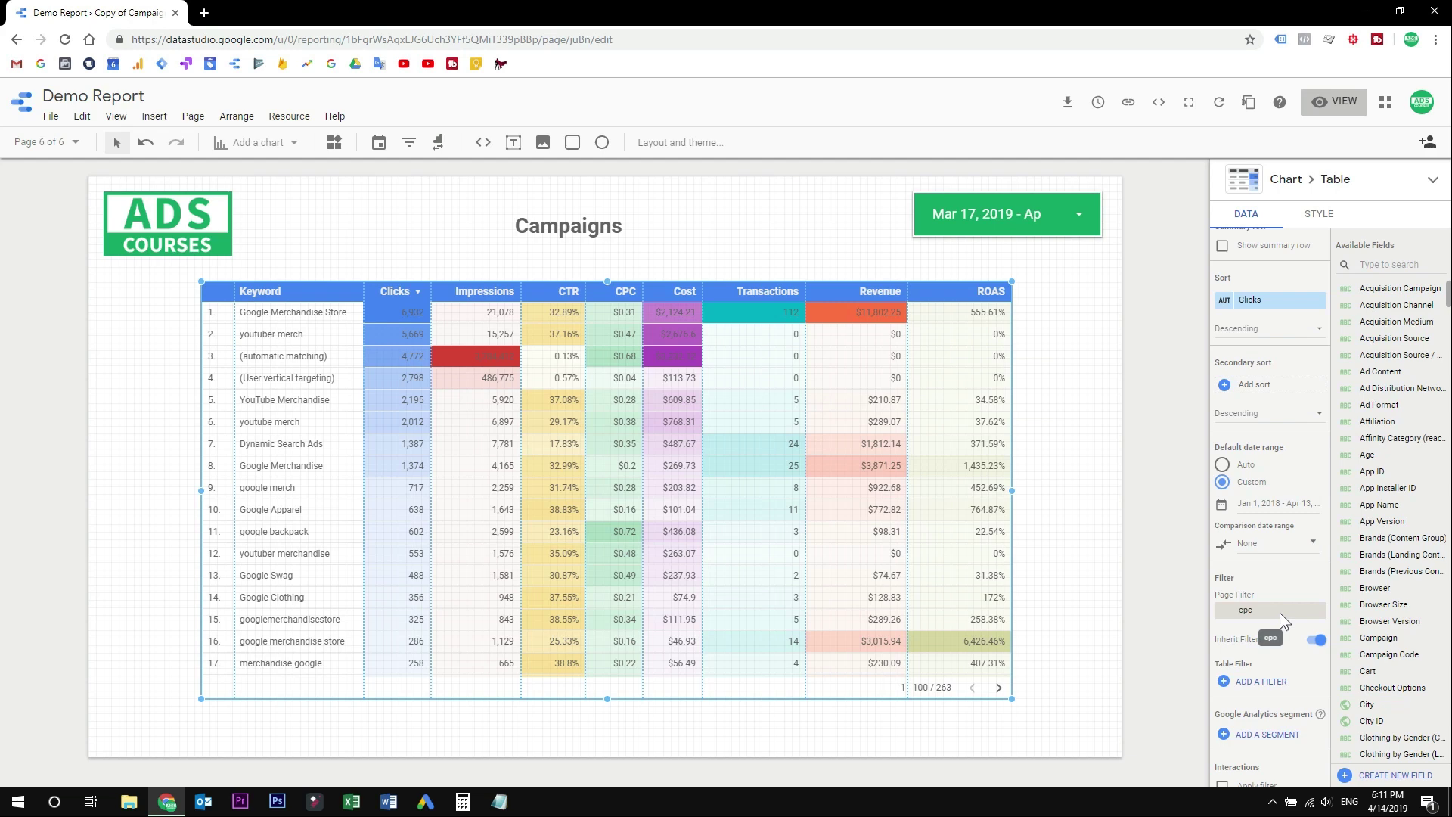
click(1317, 640)
click(1318, 639)
click(1065, 548)
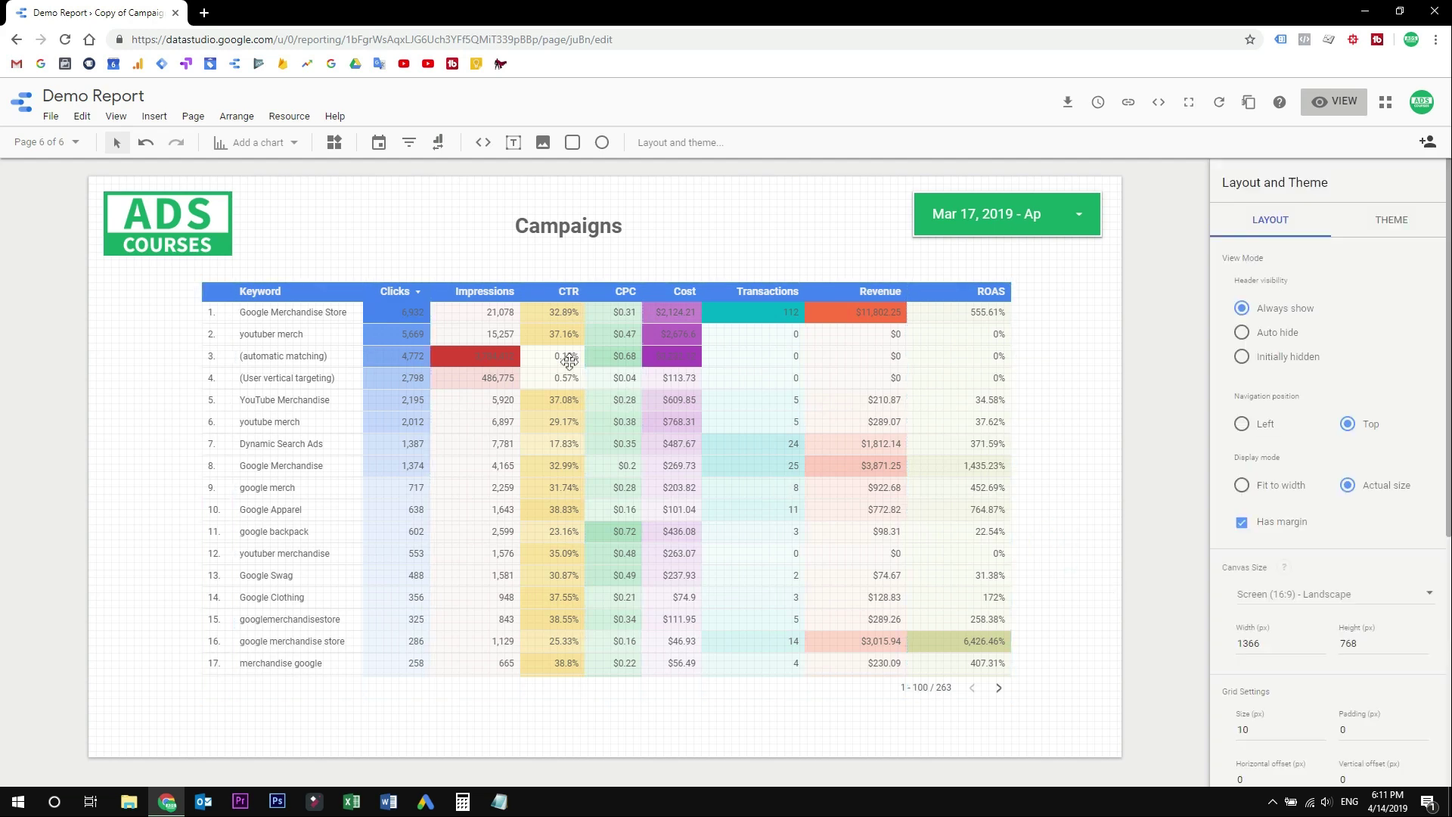
- Change the duplicated page's title text to Keywords
click(611, 234)
double_click(609, 227)
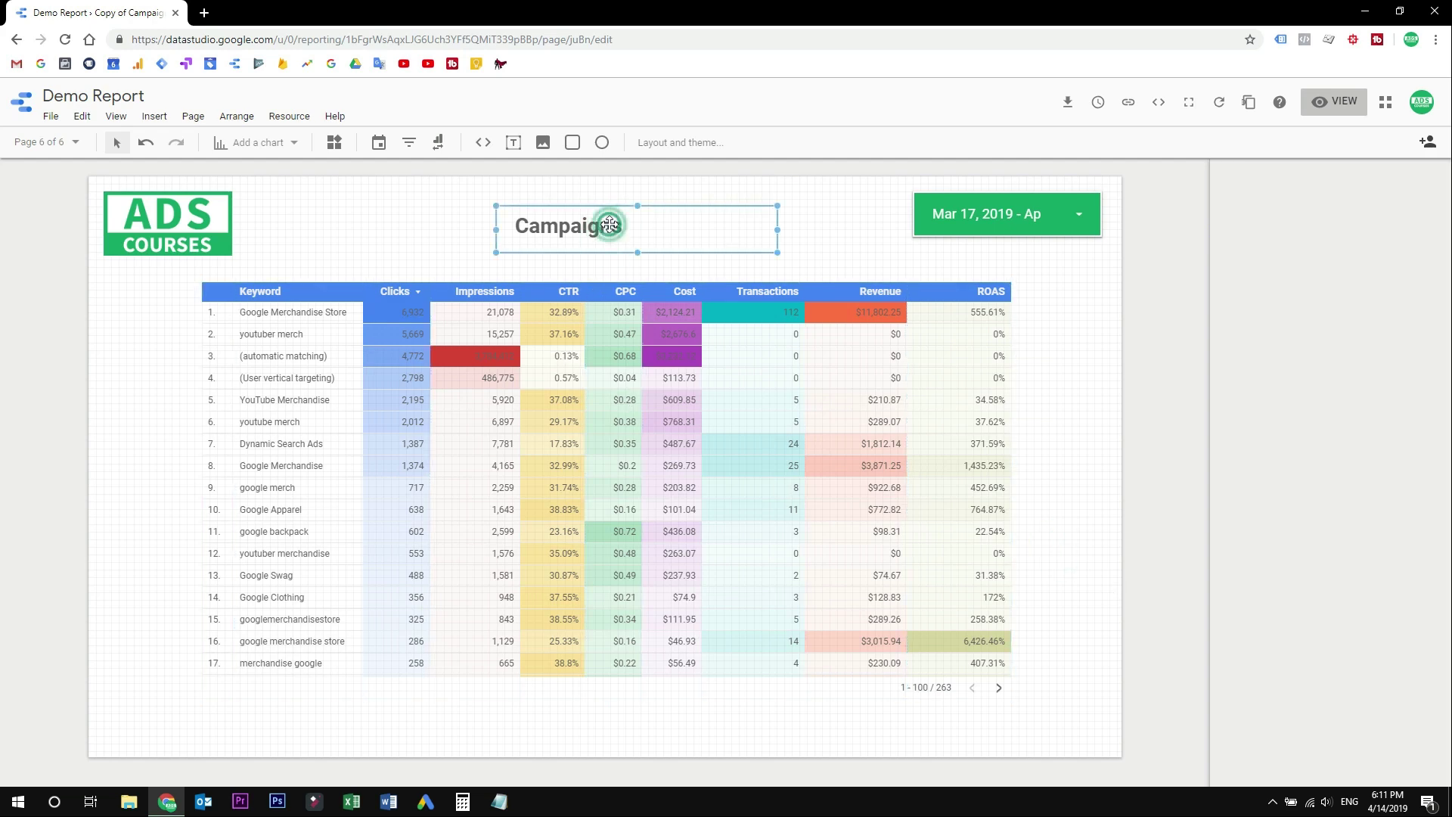
text(Keywords)
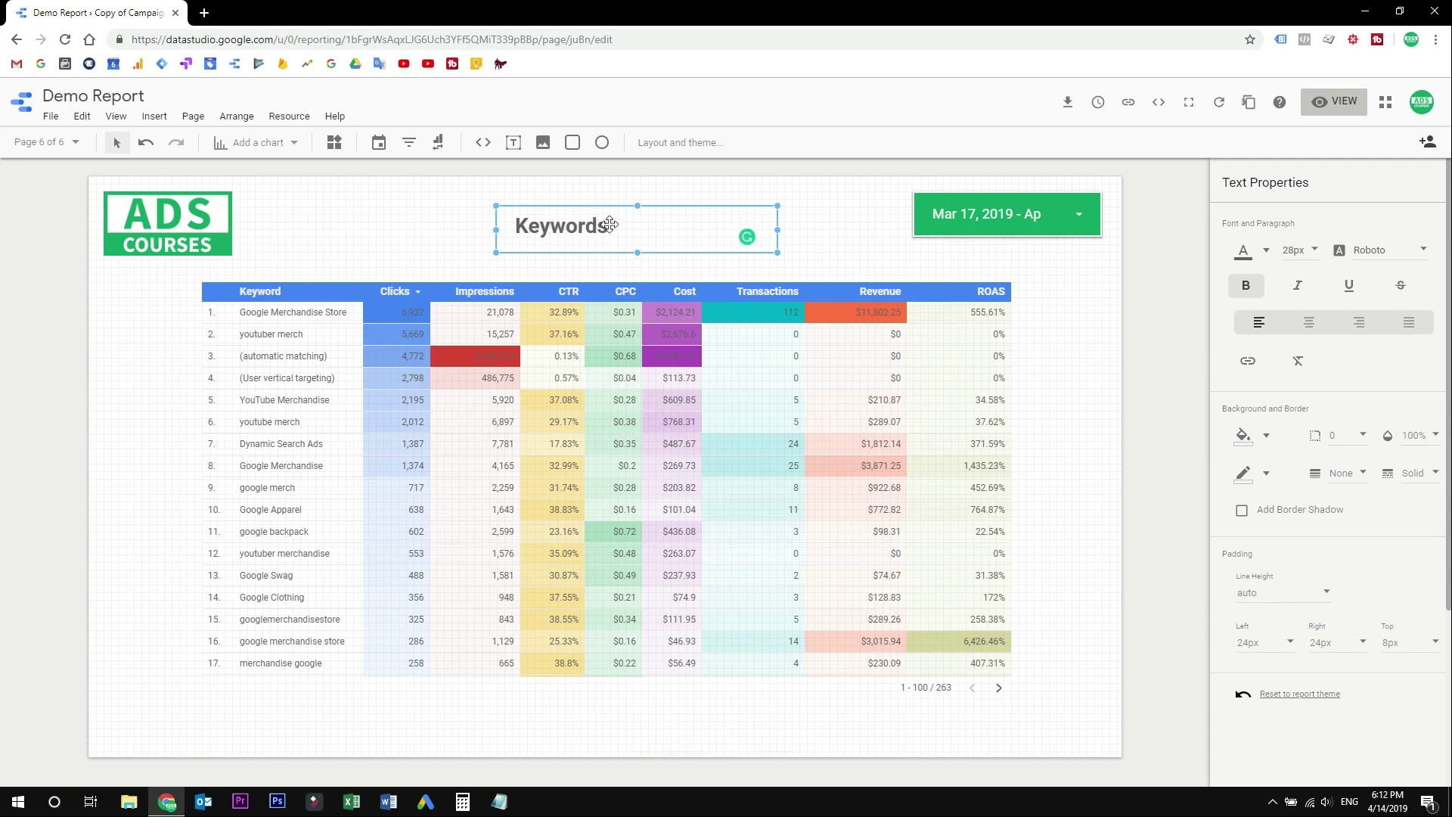
click(978, 279)
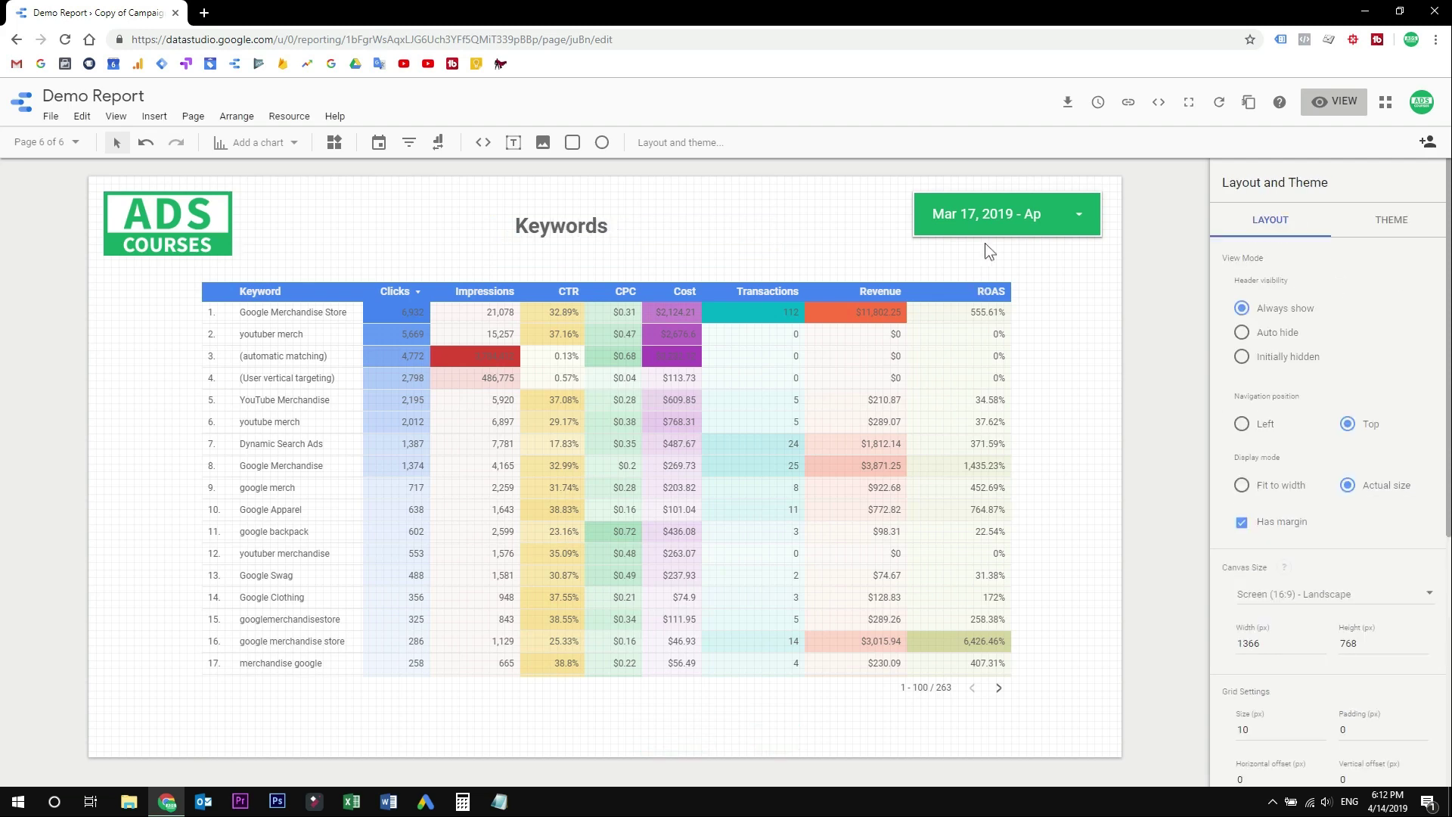
- Preview the Keywords report page in view mode, look through the rows of the keyword table, and return to editing
click(1348, 108)
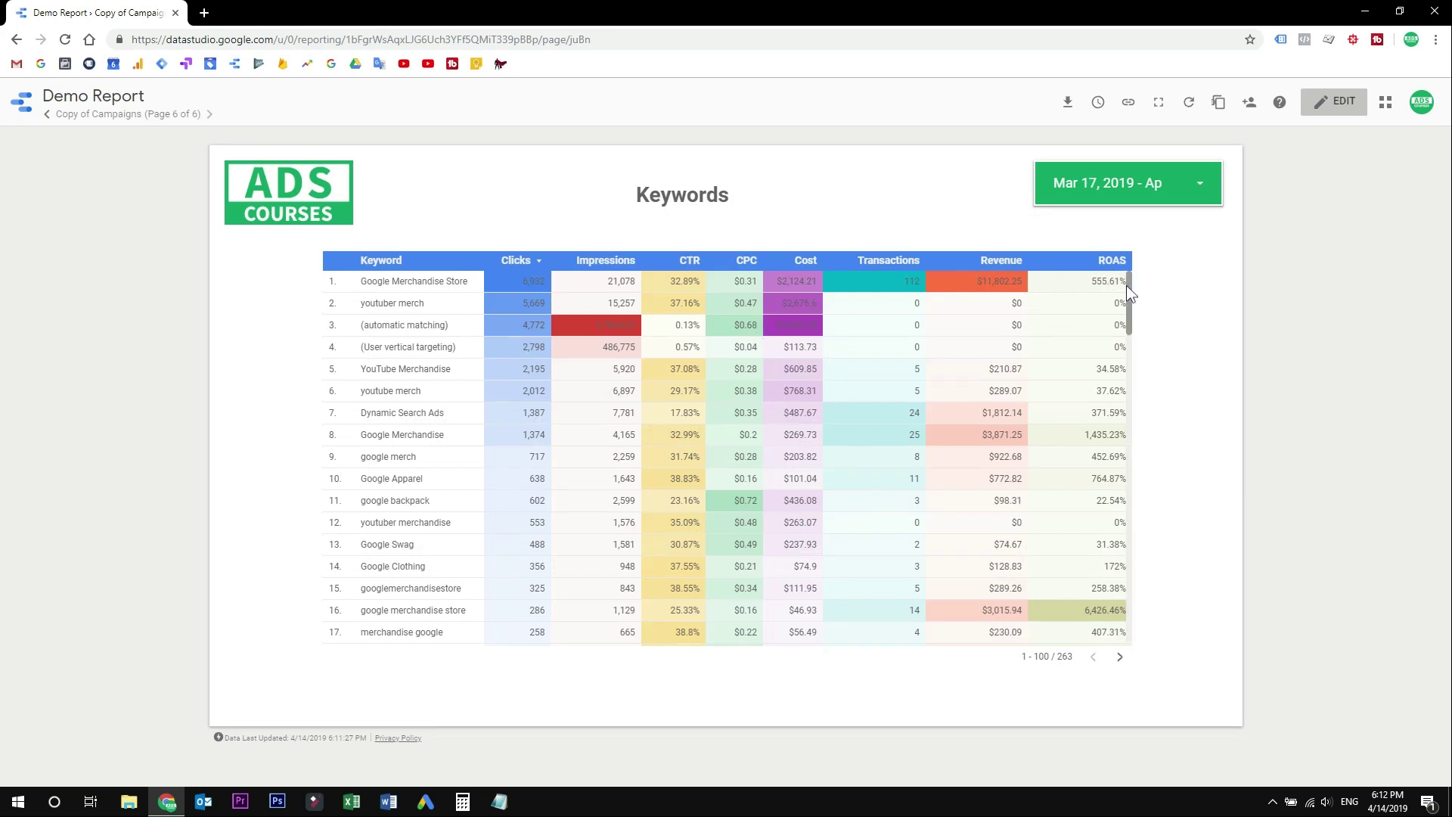
drag(1127, 291, 1119, 598)
click(1119, 657)
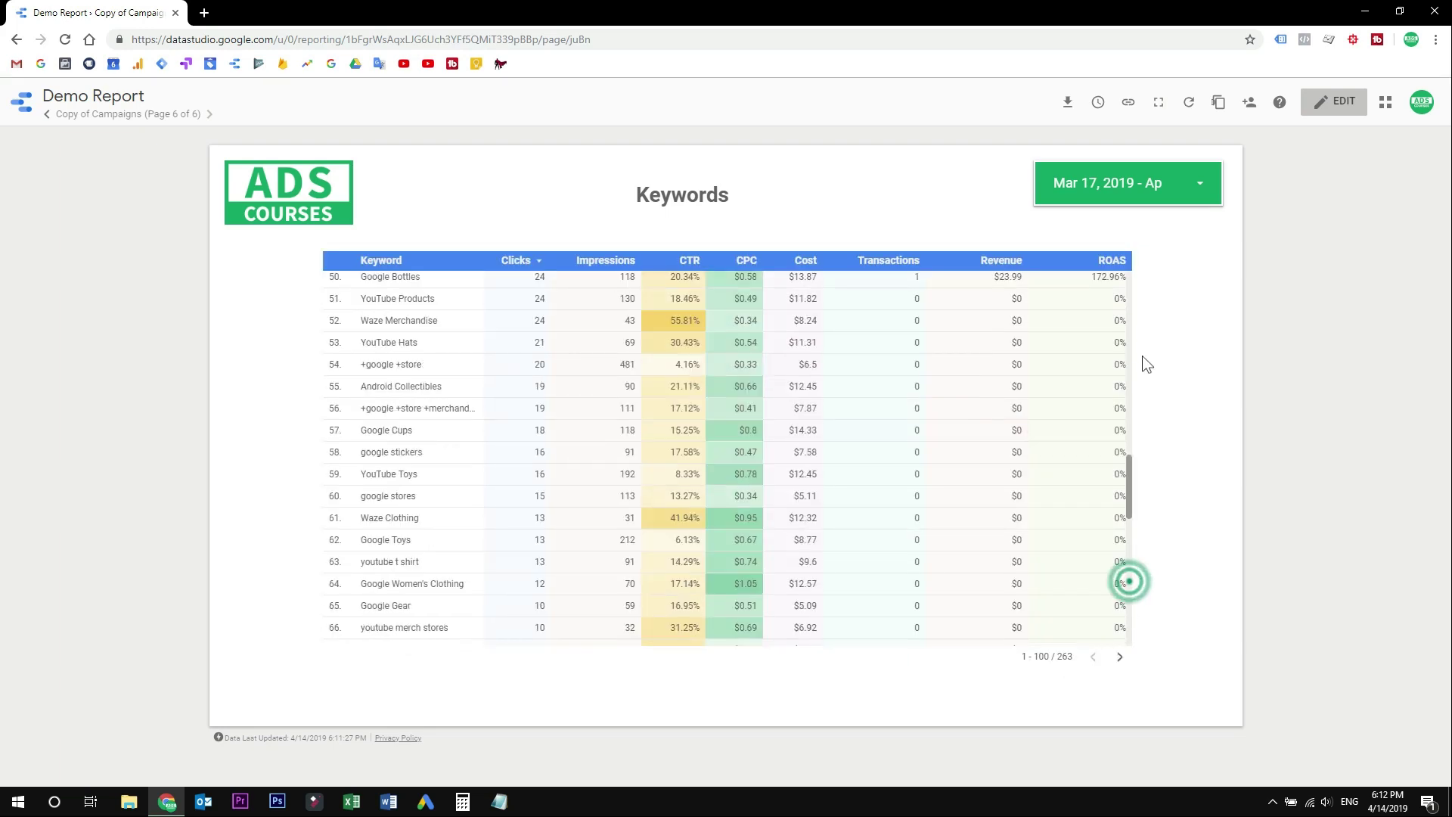
click(1316, 106)
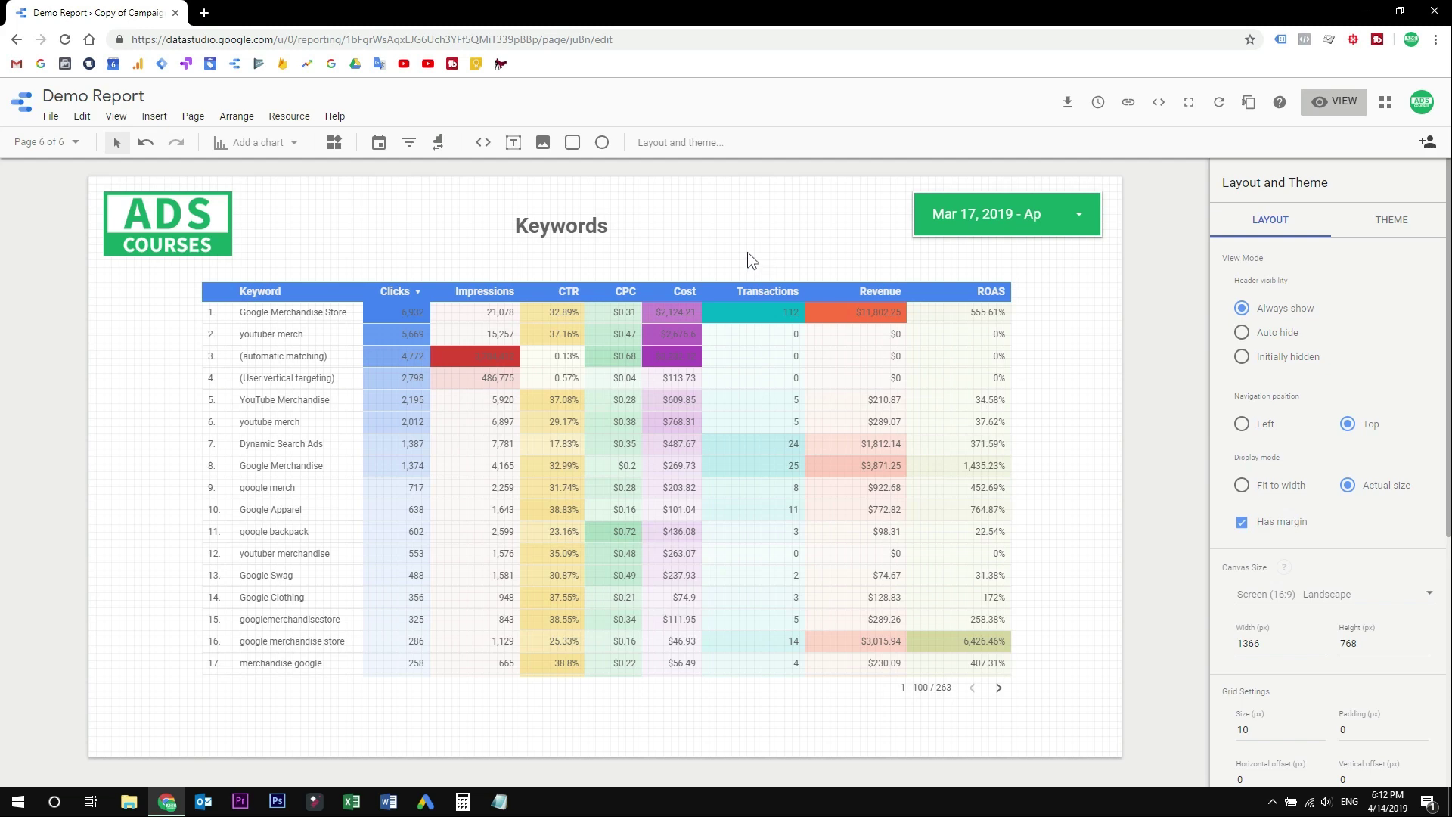
click(260, 142)
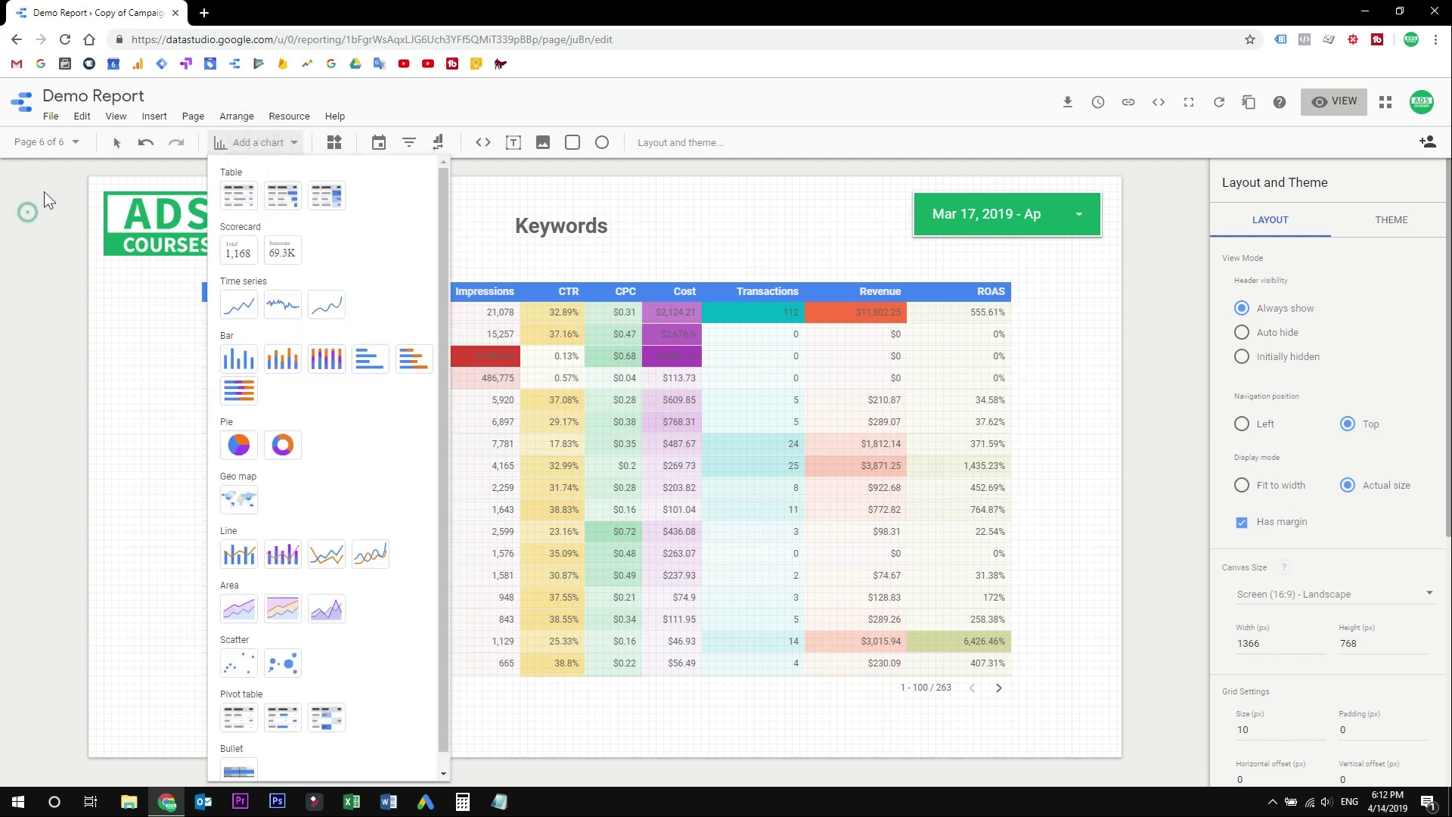
click(27, 212)
click(45, 142)
click(276, 363)
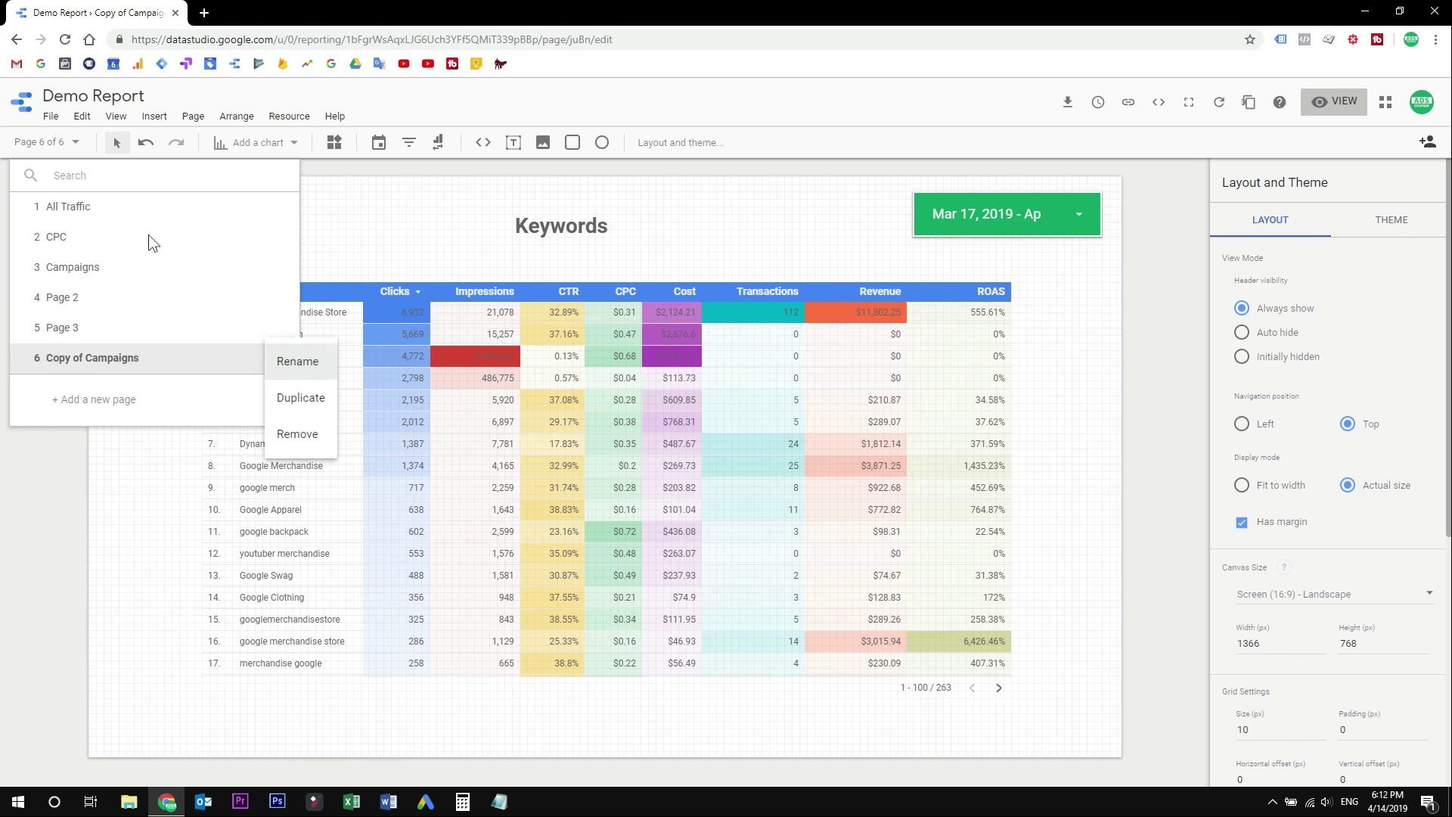
key(Escape)
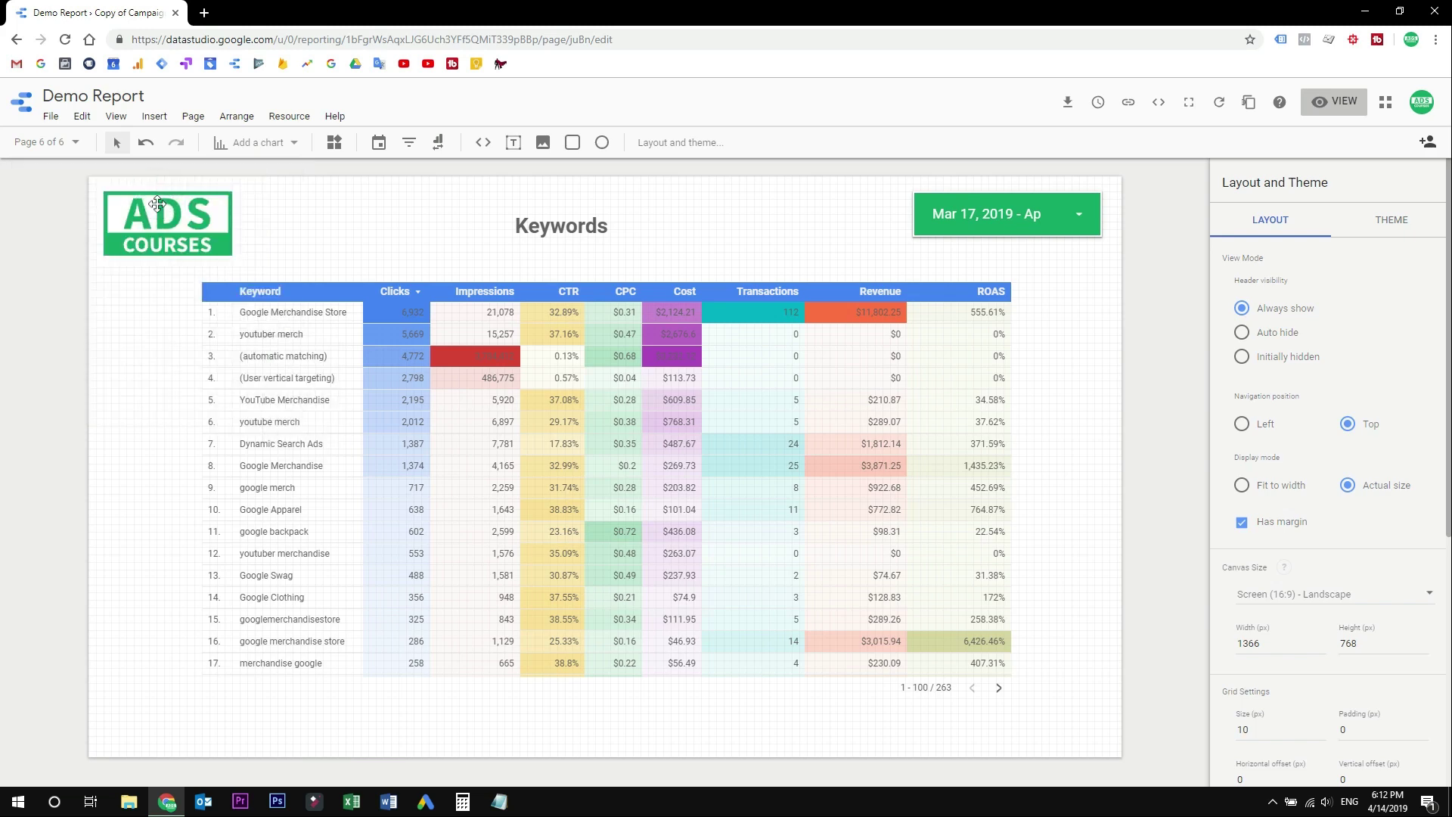
- Duplicate the All Traffic page
click(73, 144)
click(279, 267)
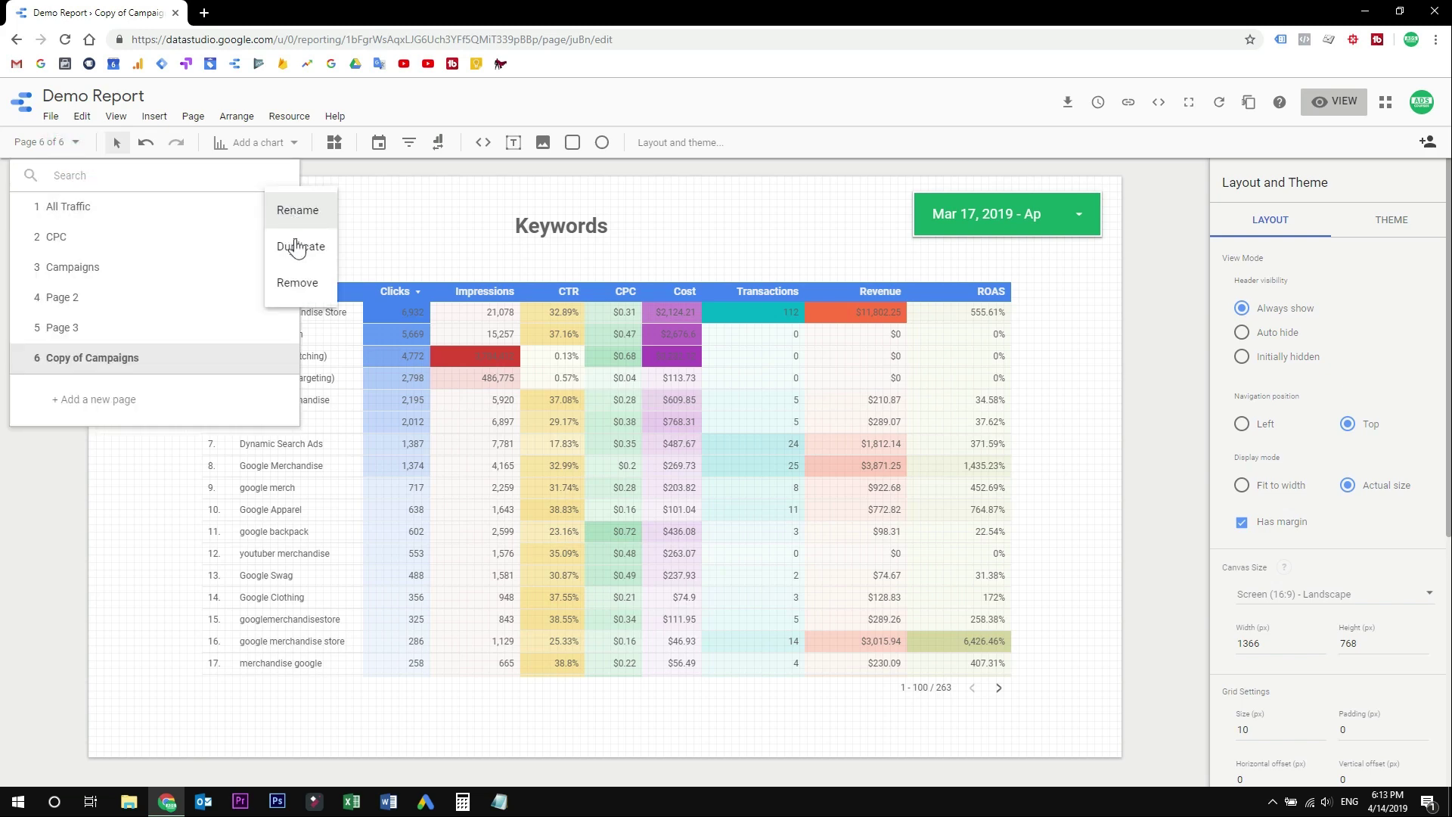
click(304, 334)
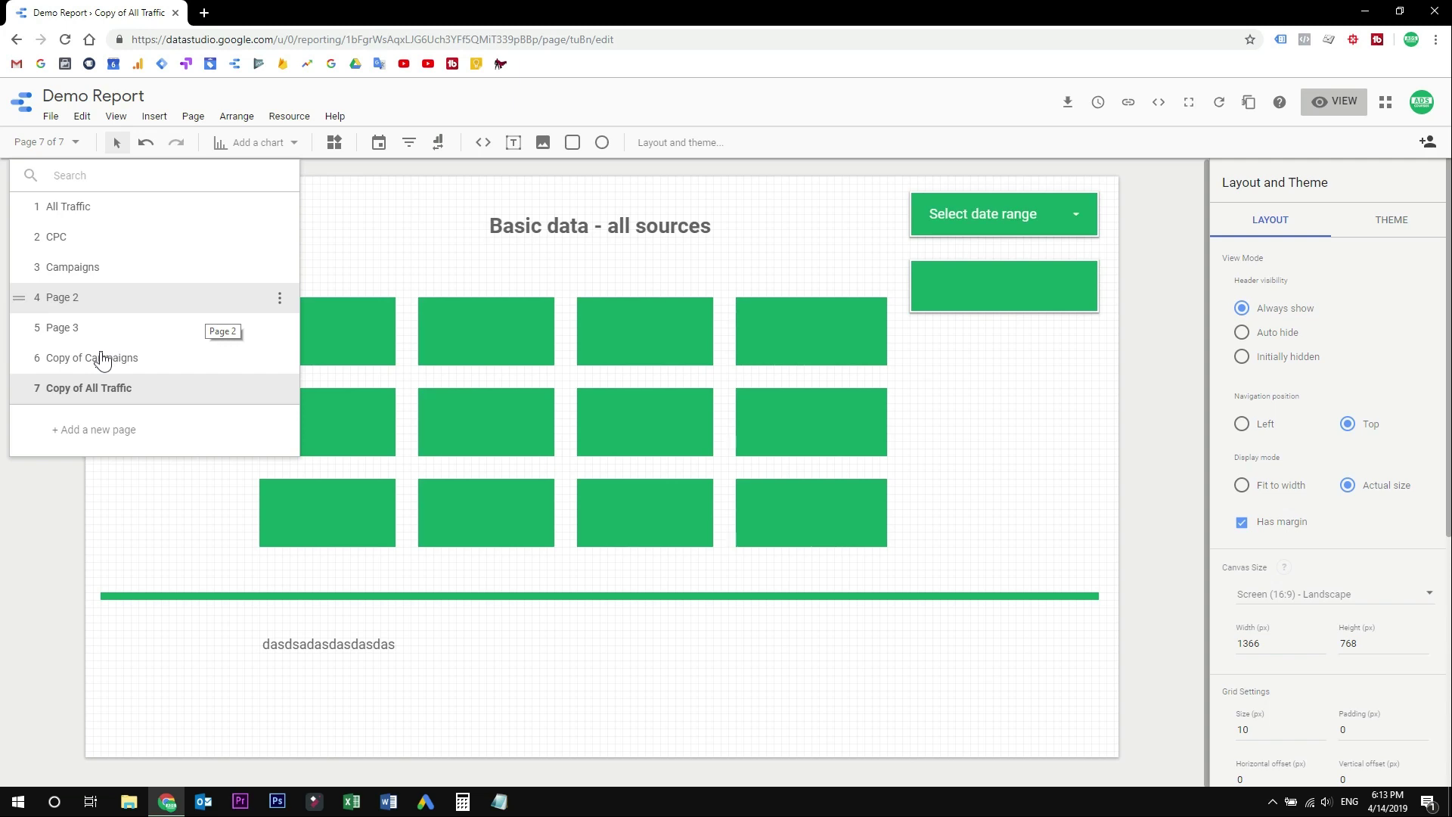
- Rename the Copy of Campaigns page to Keywords and move it to the fourth position in the page order
click(282, 361)
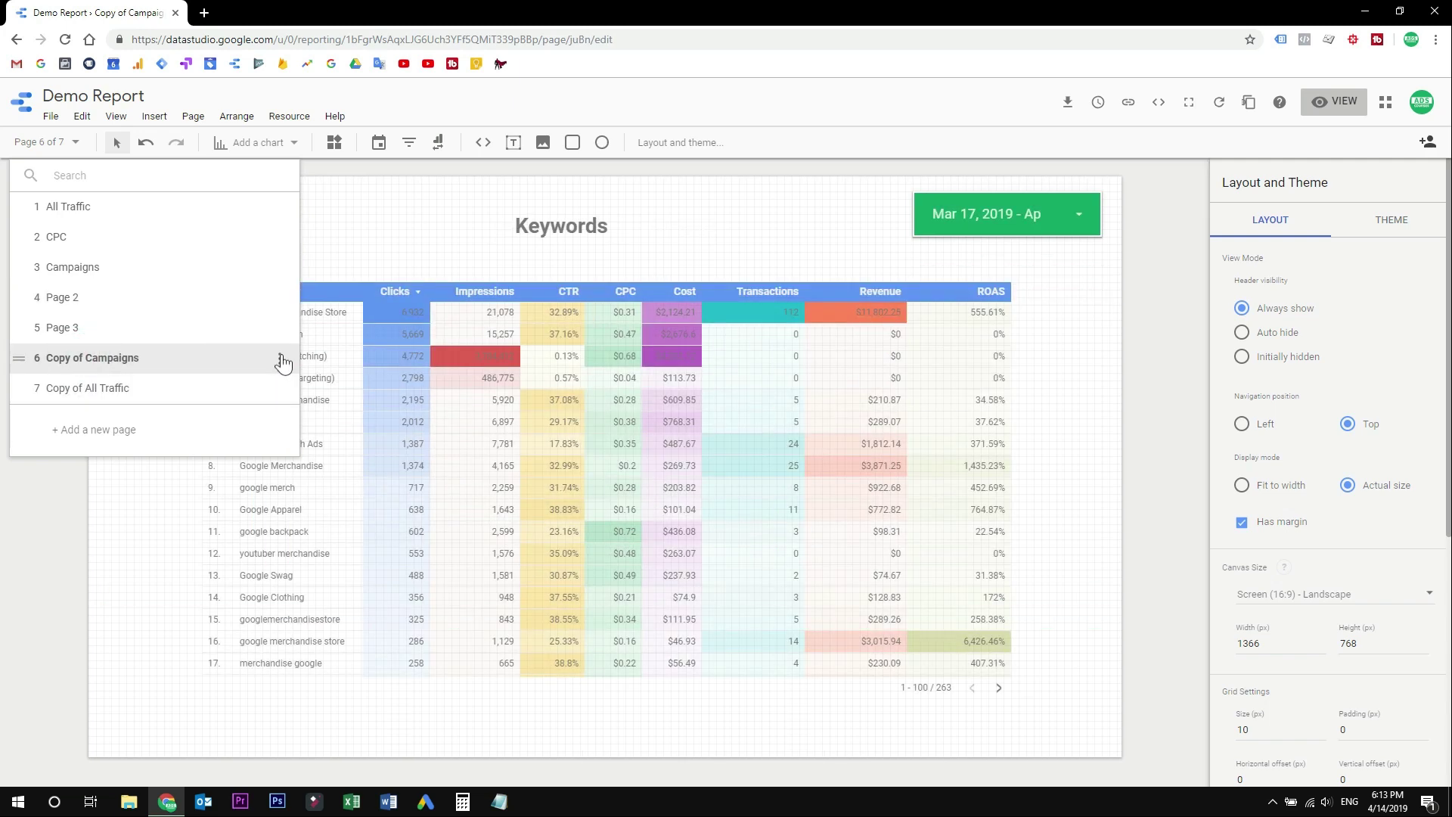
click(282, 361)
click(312, 363)
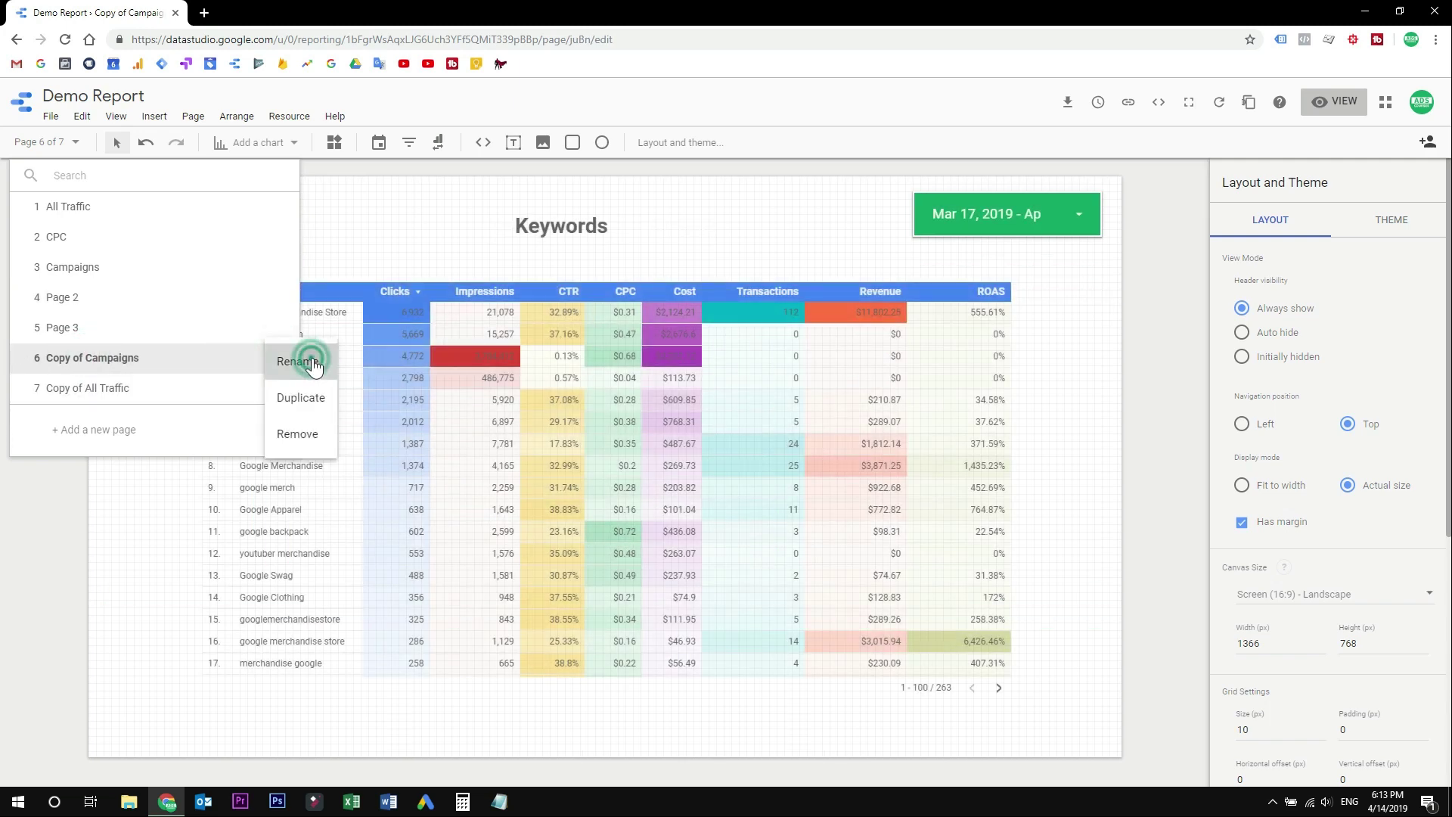
text(Key)
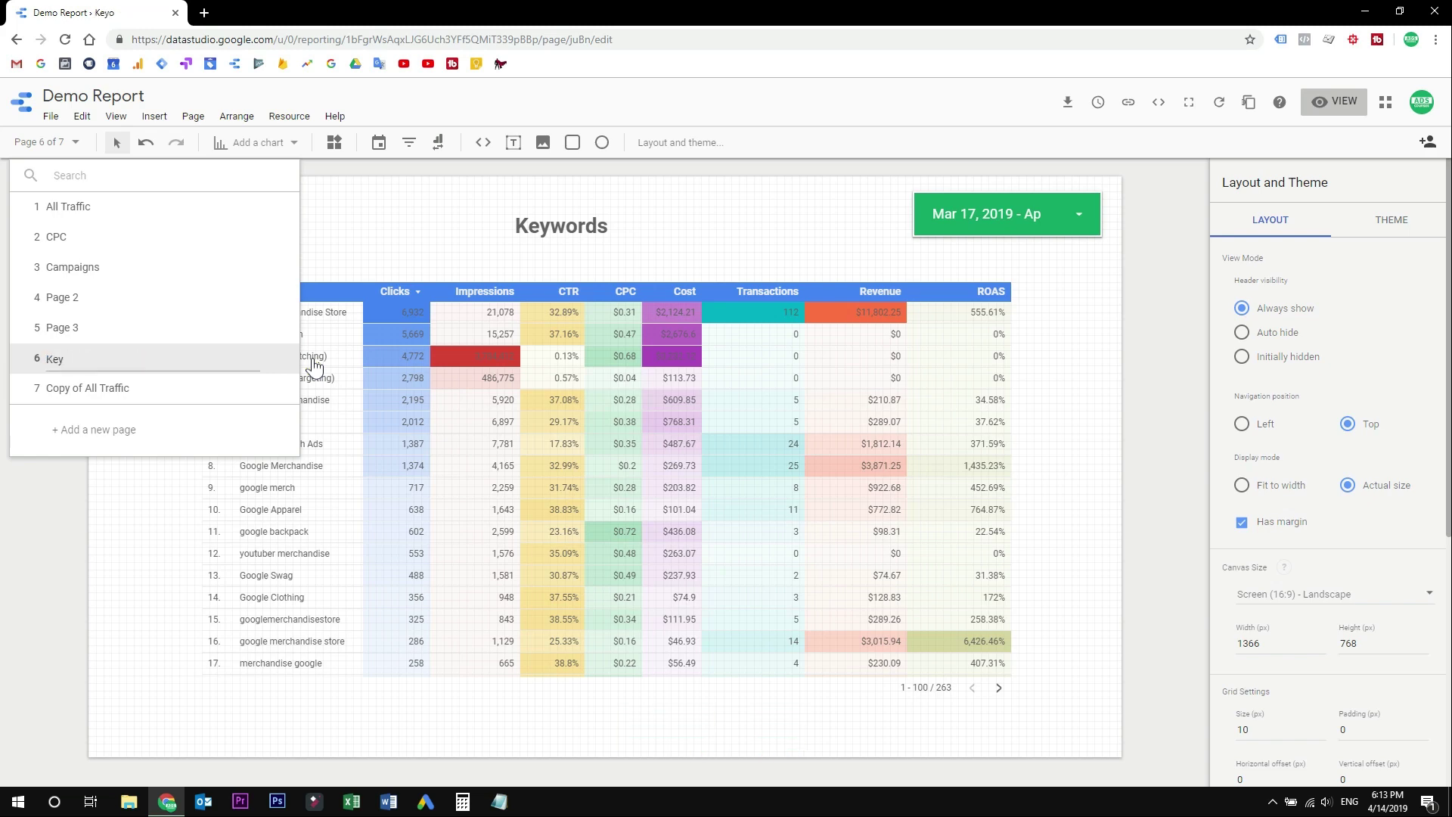
text(words)
key(Return)
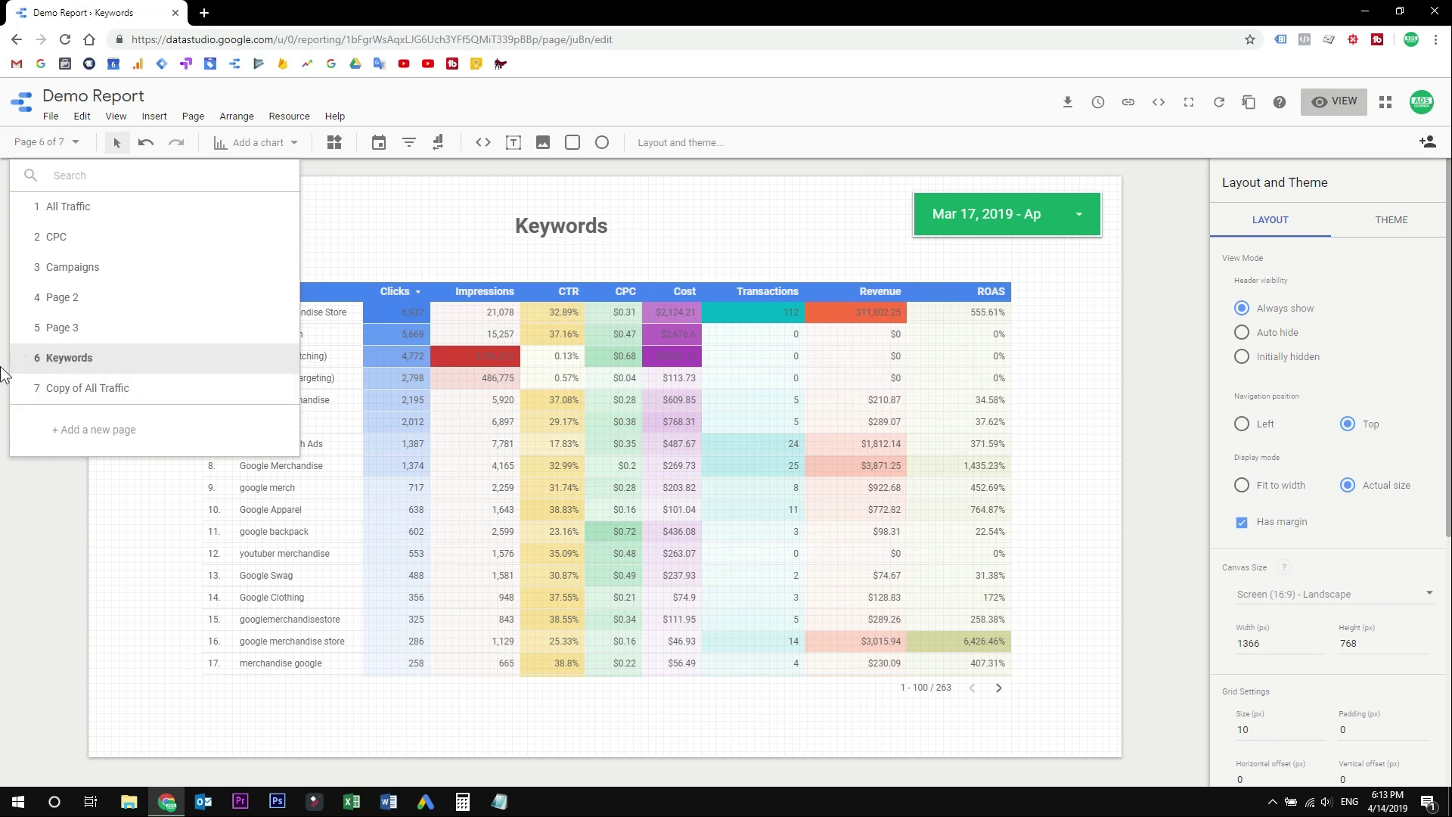
drag(19, 360, 30, 298)
- Move the Copy of All Traffic page to the fifth position and rename it Sales in time
drag(26, 388, 285, 356)
click(287, 325)
click(298, 331)
key(ctrl+a)
text(Sales)
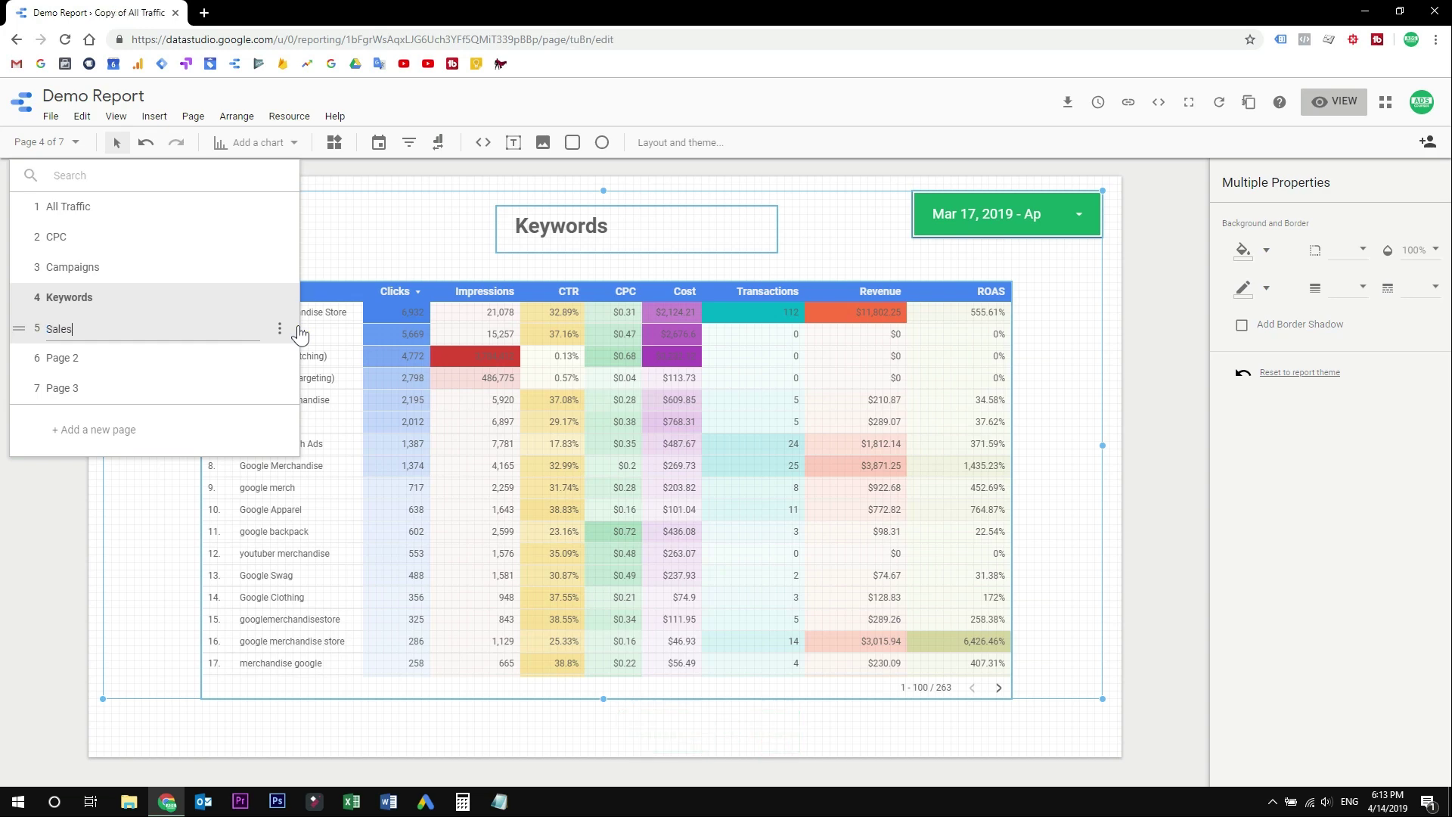
text( in time)
key(Return)
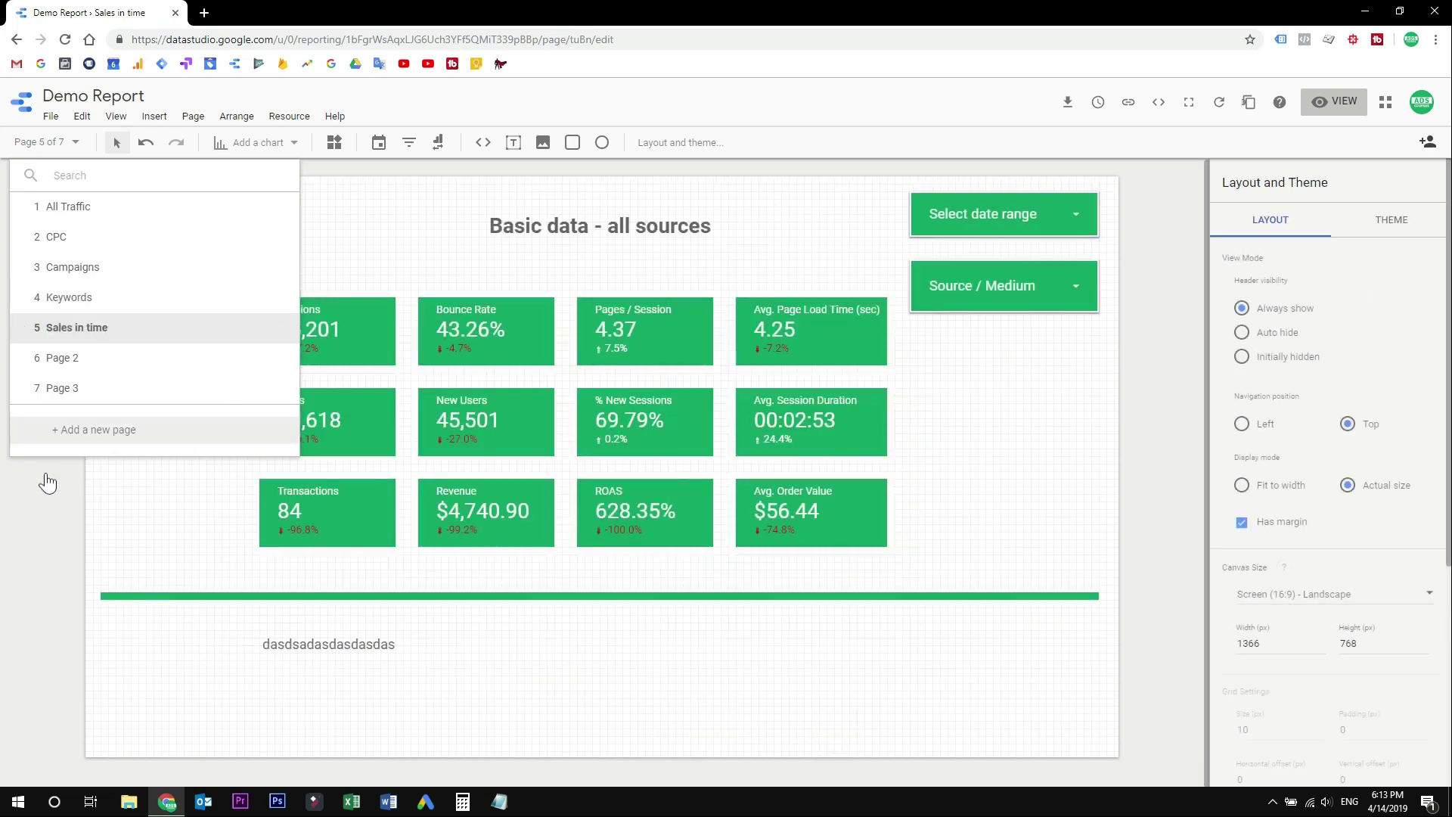
- Delete all the scorecards, the green divider line and the placeholder text from the Sales in time page
click(35, 551)
drag(221, 305, 739, 541)
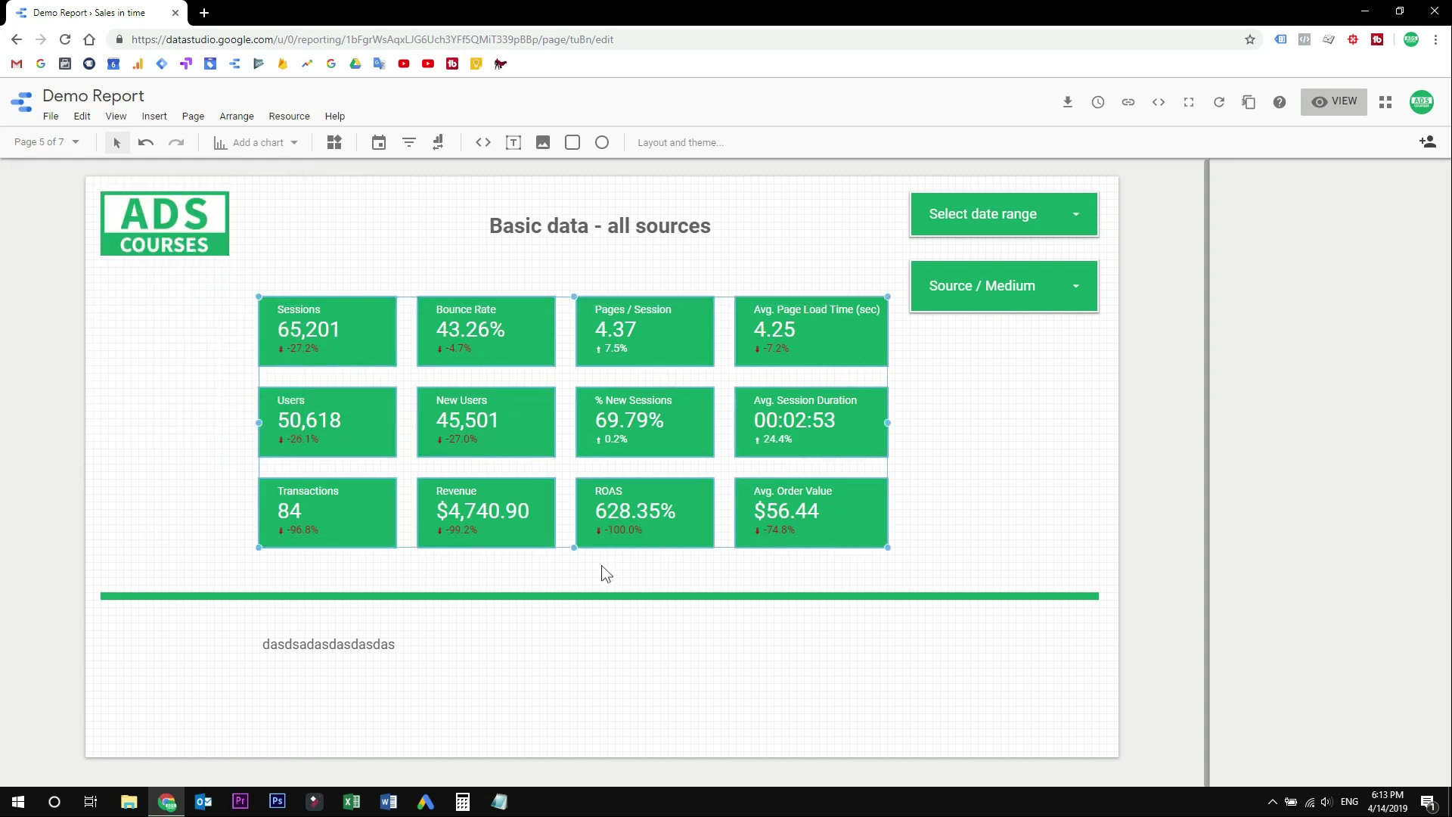
key(Delete)
click(601, 628)
click(534, 536)
drag(535, 538, 344, 661)
key(Delete)
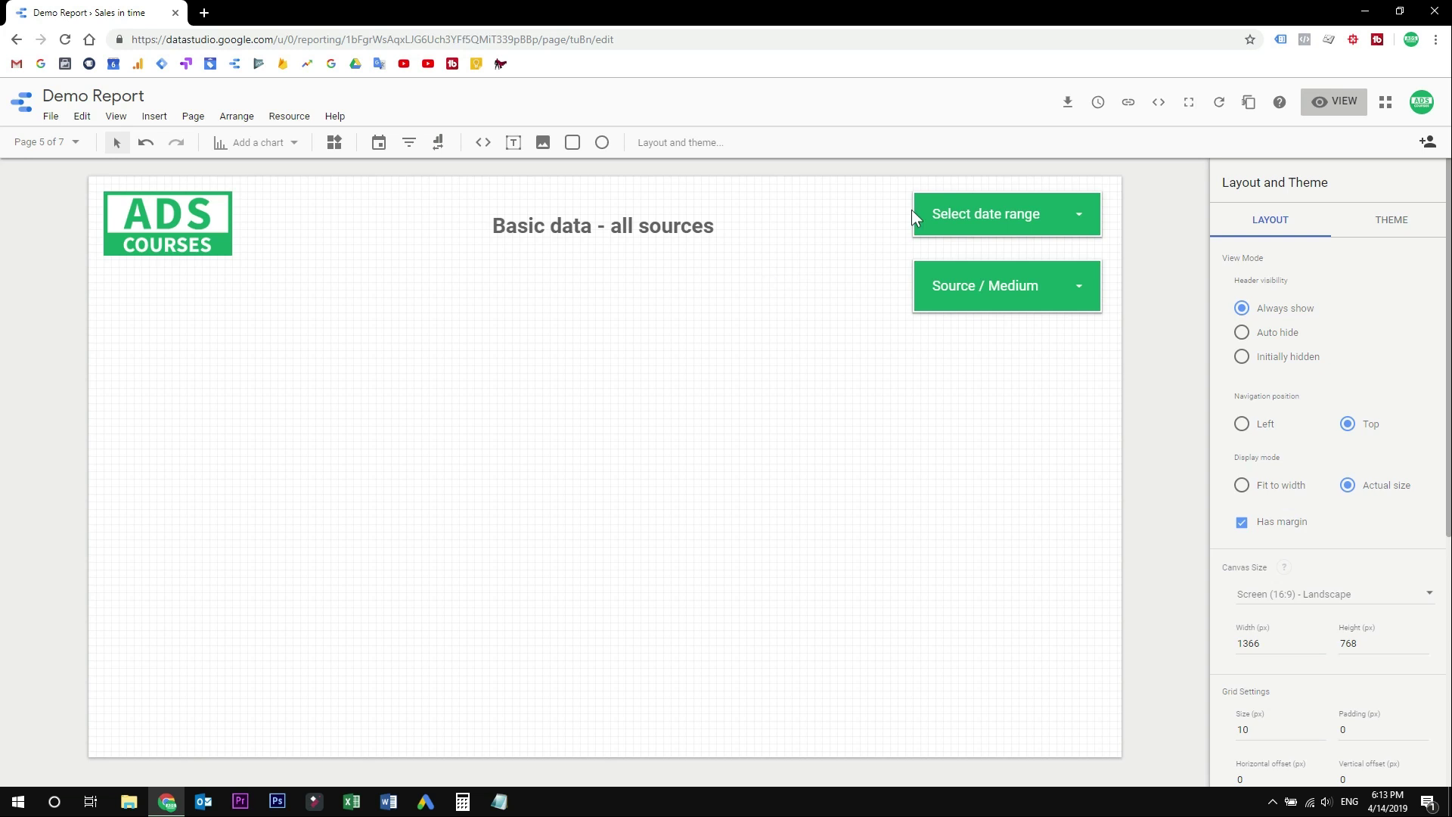
- Change the page title to "Sales in time - all sources" and widen its text box to fit
double_click(627, 235)
key(ctrl+a)
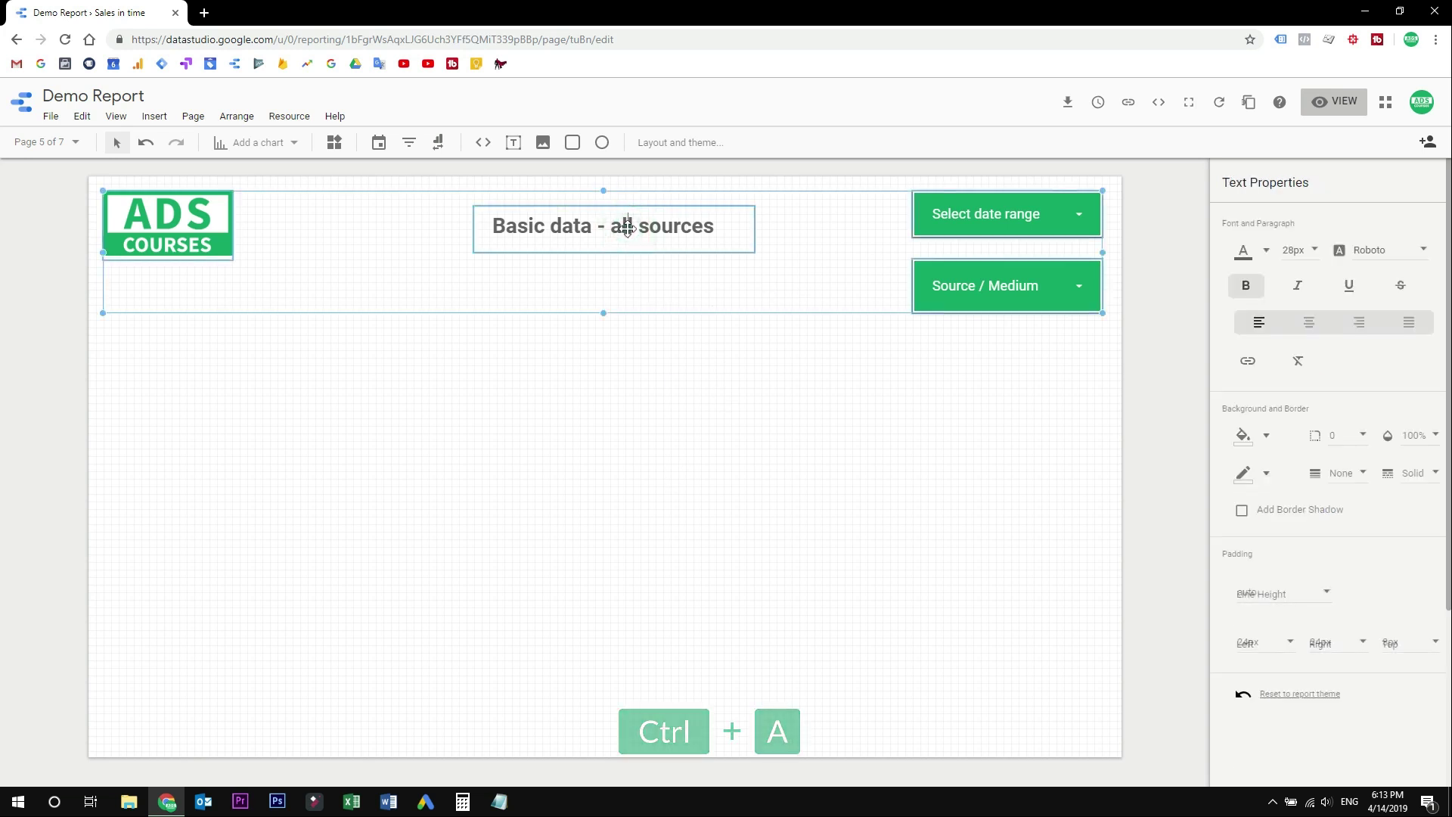
text(Sales in time - all sources)
drag(755, 229, 799, 229)
click(707, 412)
- Insert a sparkline time series chart below the title and stretch it across almost the full page width
click(271, 142)
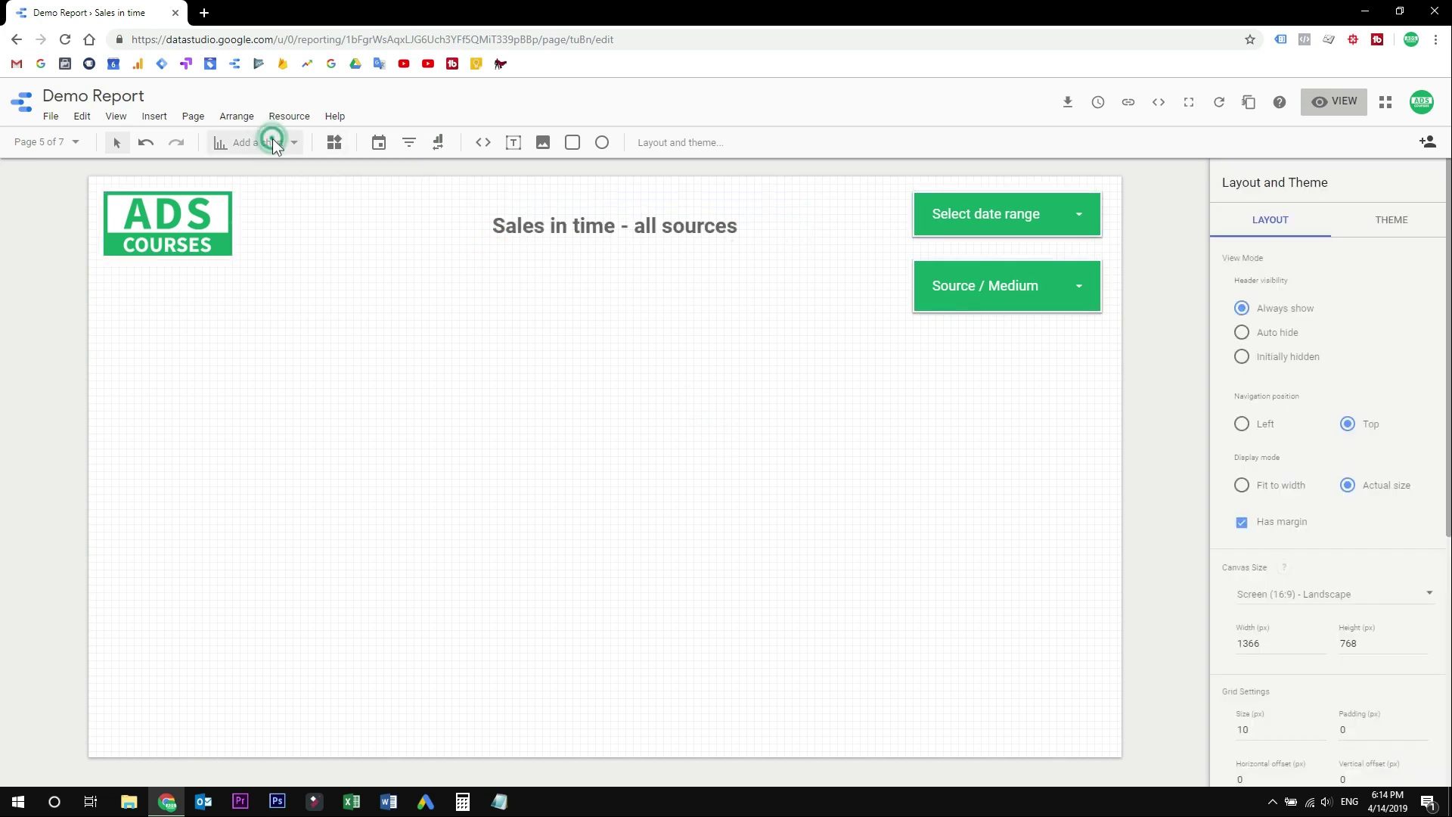
click(280, 307)
click(666, 361)
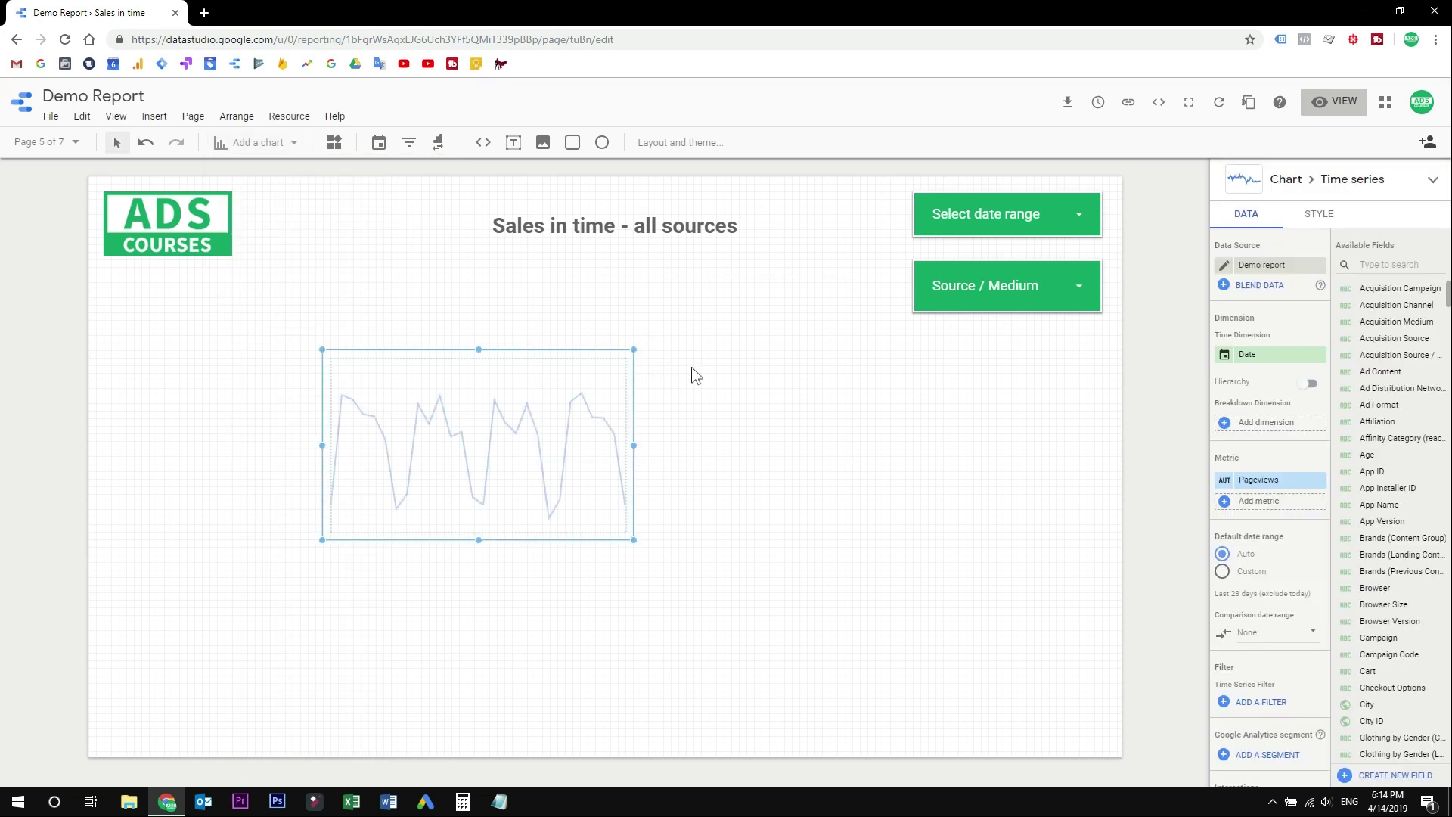
drag(494, 379, 360, 384)
drag(486, 430, 899, 430)
drag(1078, 464, 1088, 454)
drag(171, 431, 130, 428)
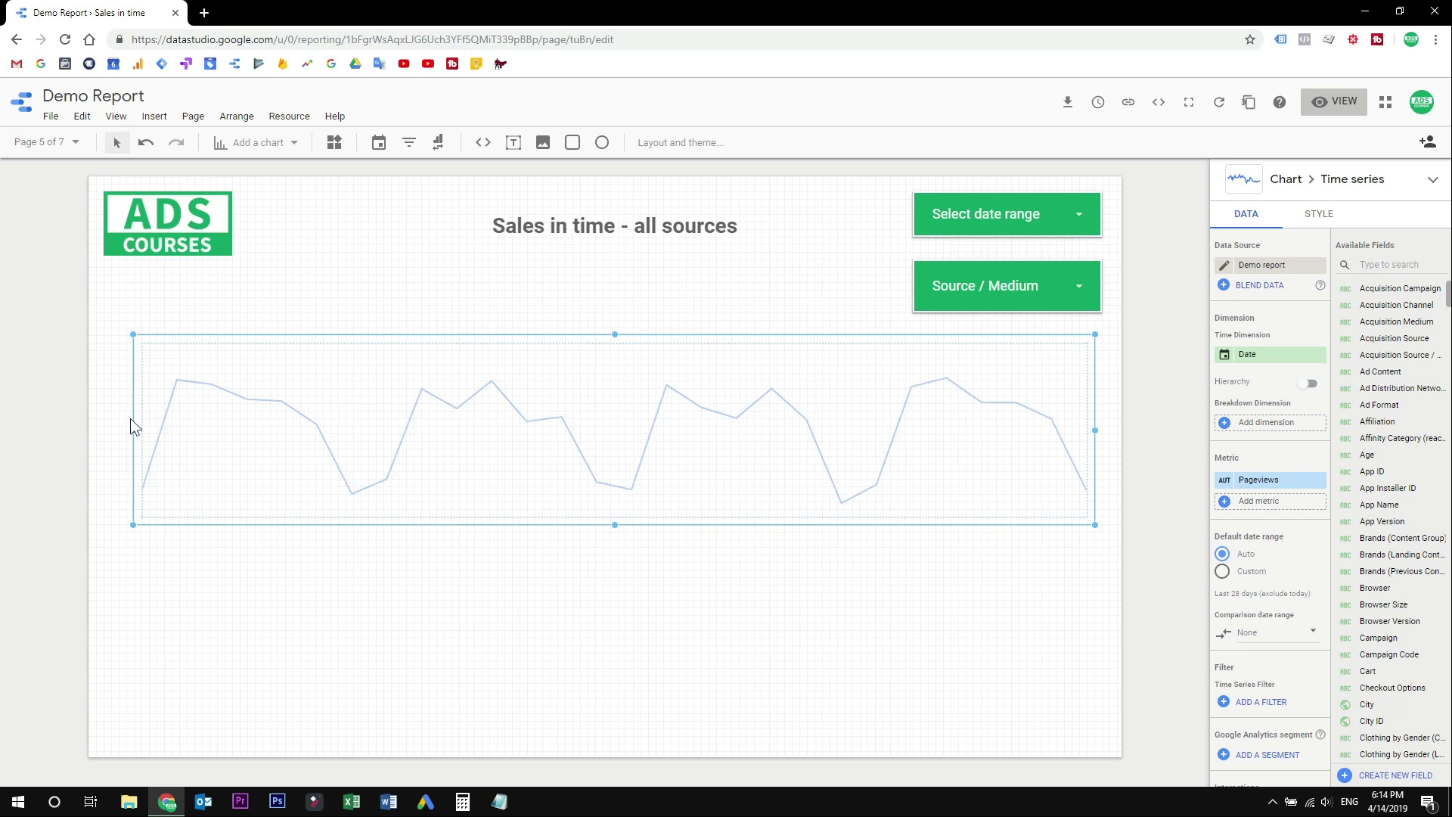
- Set the date range control's default to a fixed range from January 1, 2018 to March 31, 2019
click(968, 218)
click(1296, 282)
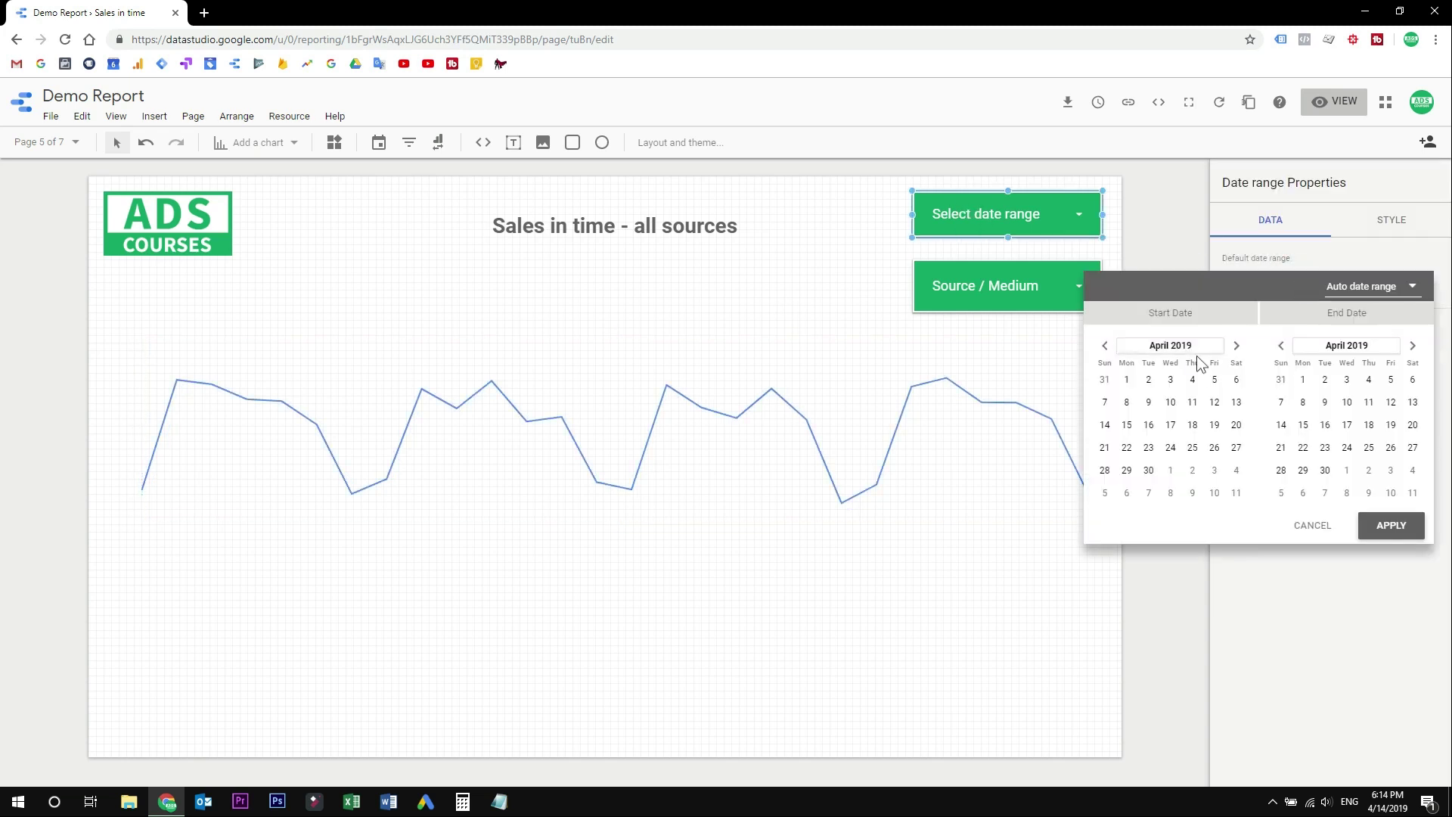
click(1164, 345)
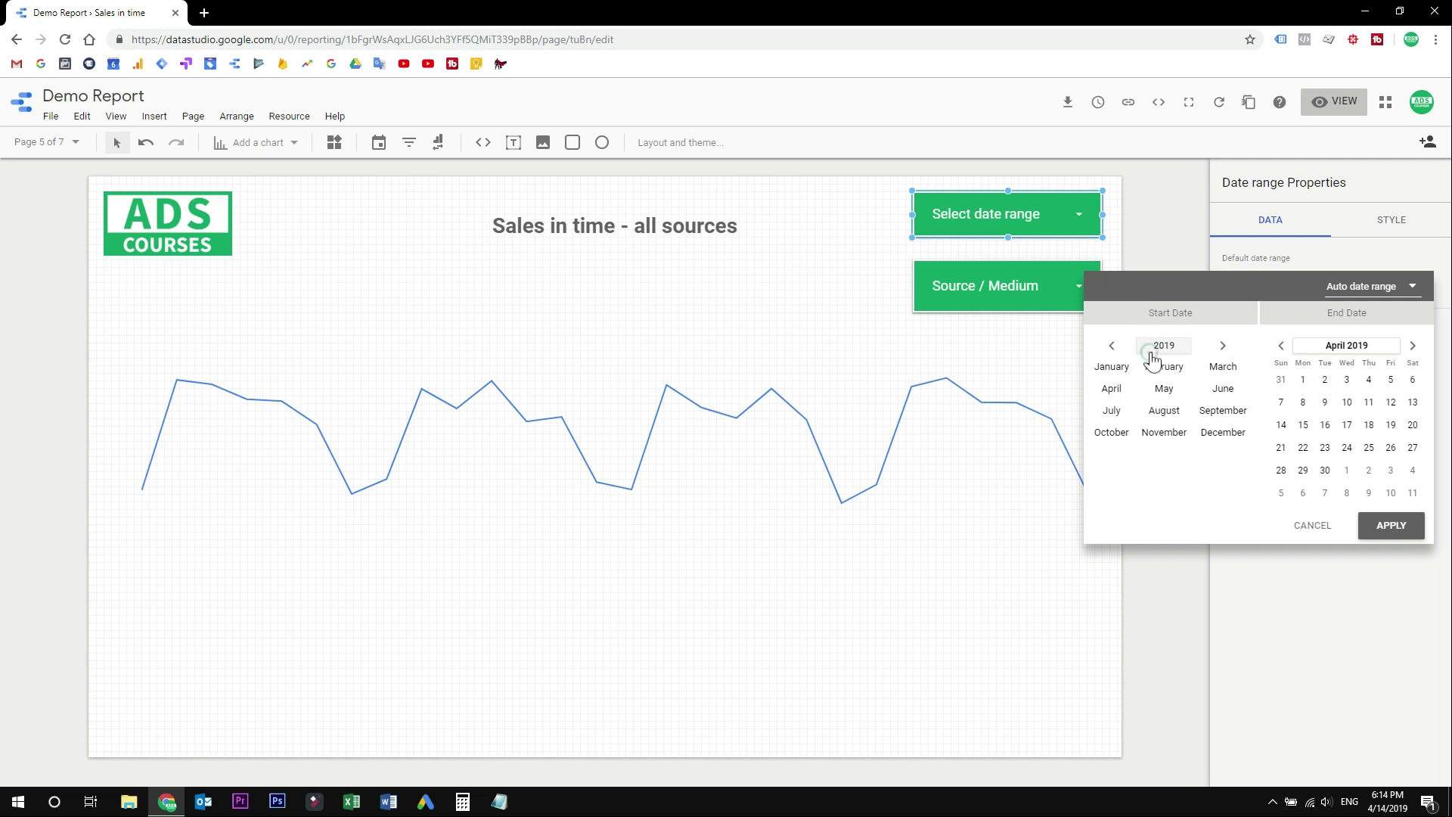
click(1161, 347)
click(1170, 434)
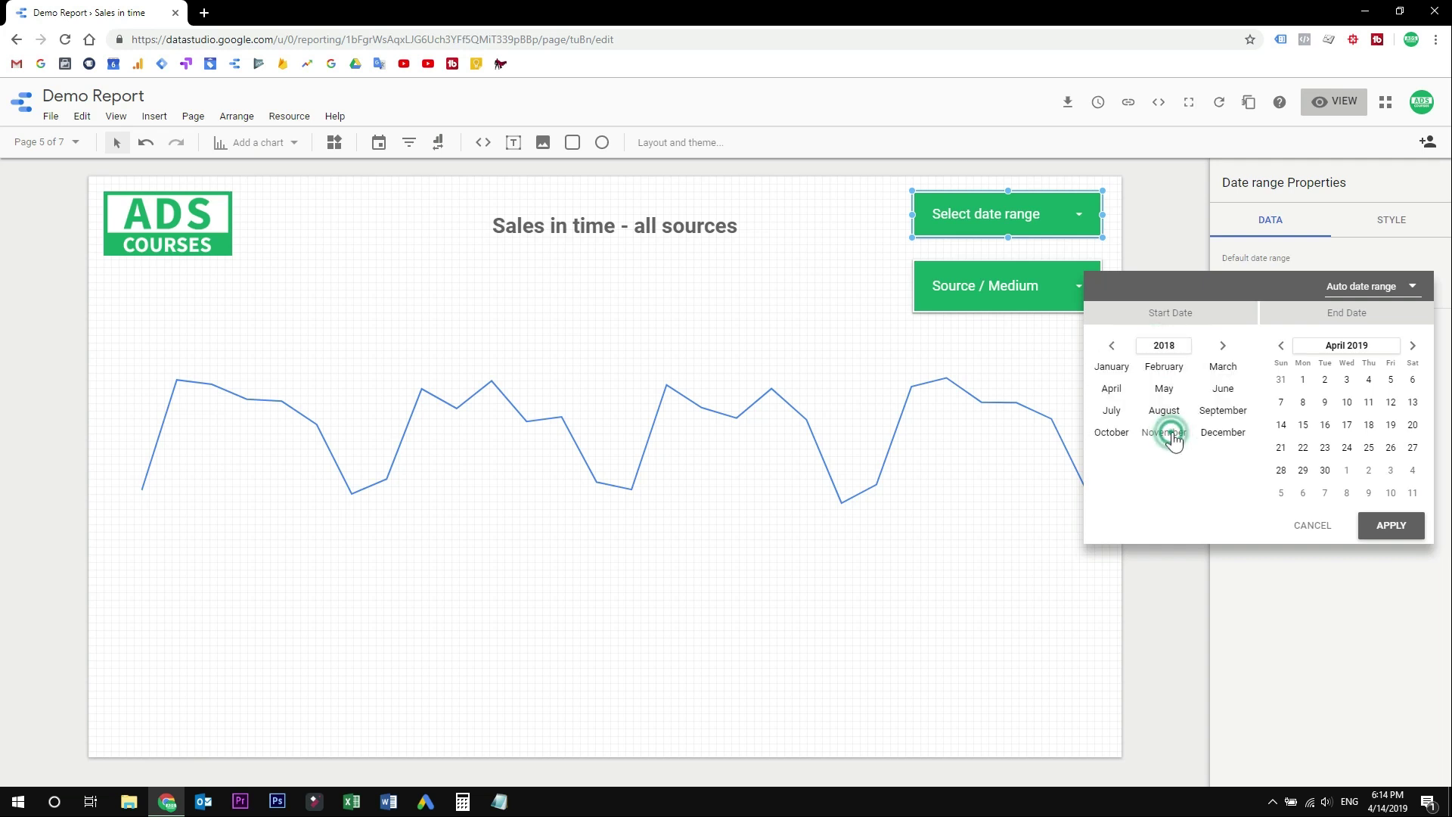
click(1111, 366)
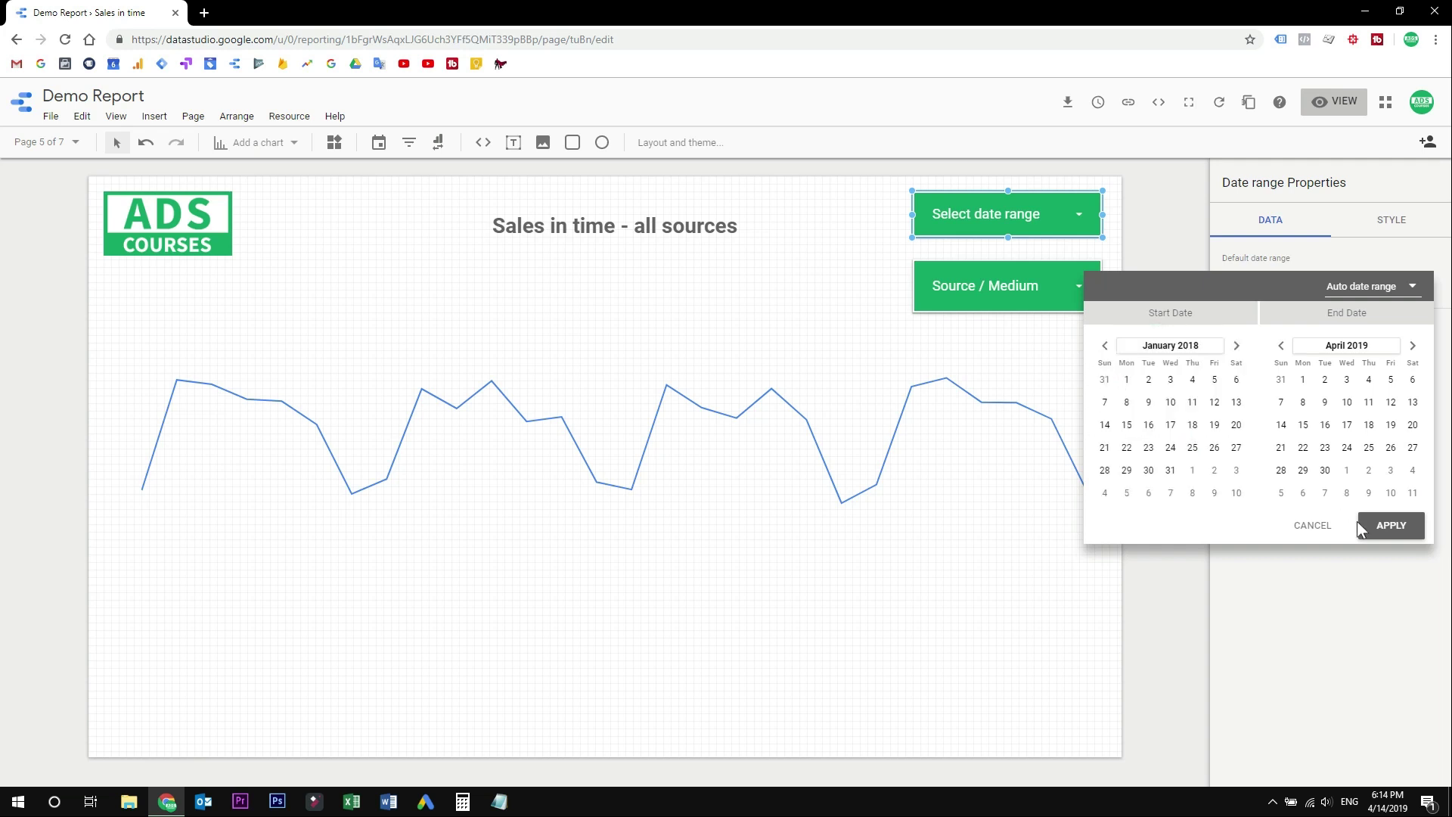
click(1281, 345)
click(1281, 493)
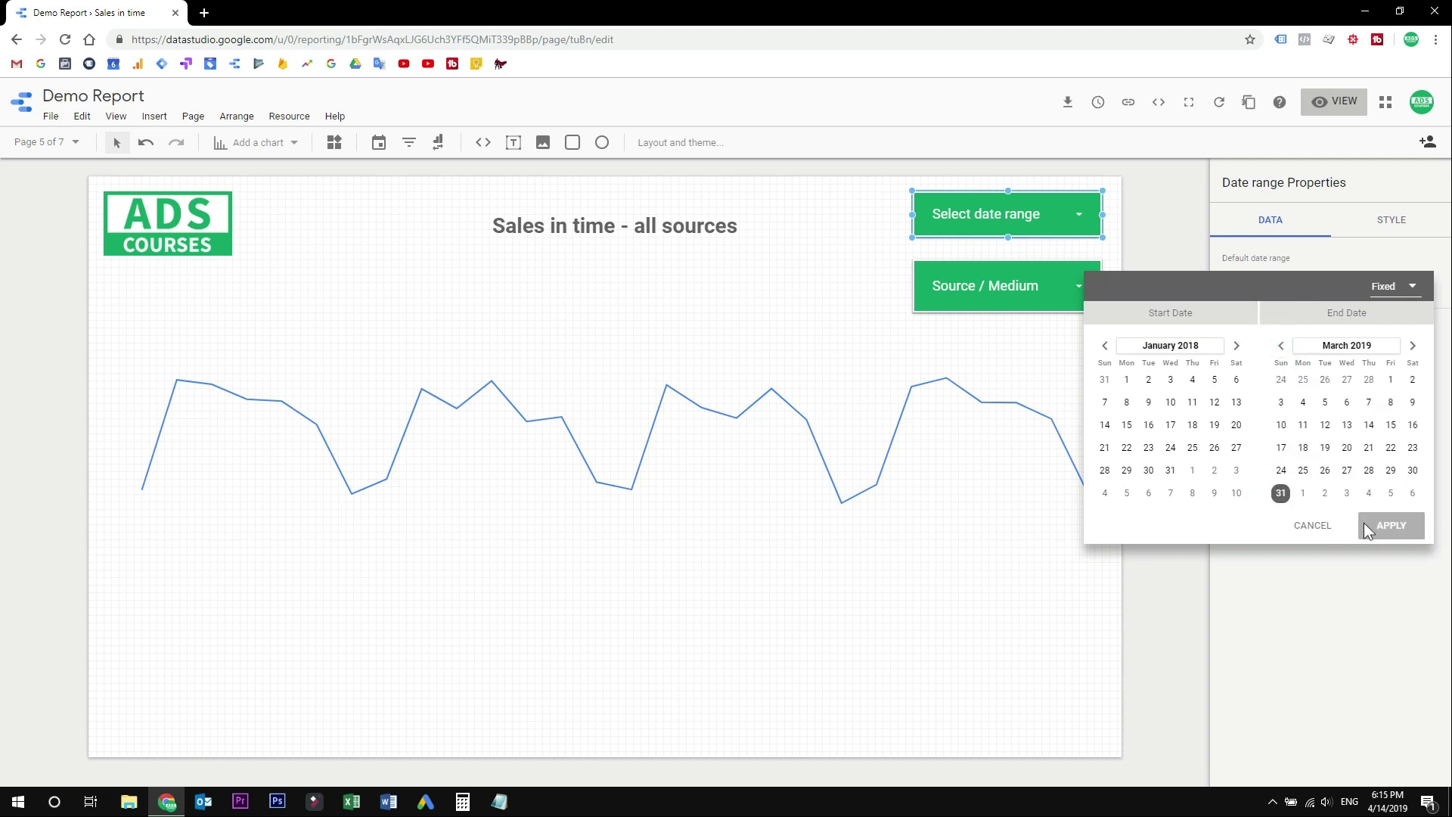
click(1126, 380)
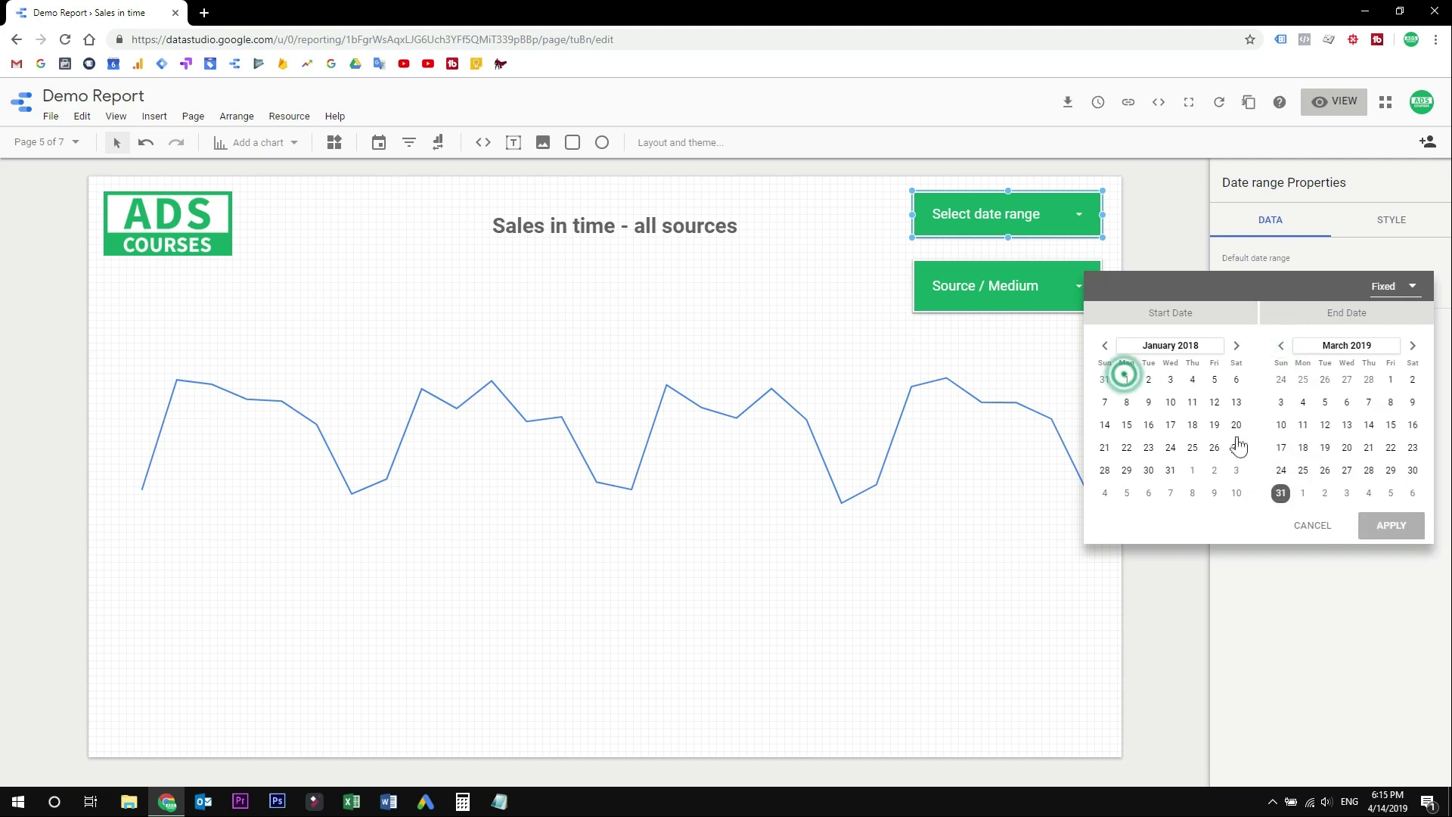
click(1388, 529)
- Replace the time series chart's Pageviews metric with Transactions and add Revenue as a second metric
click(1155, 431)
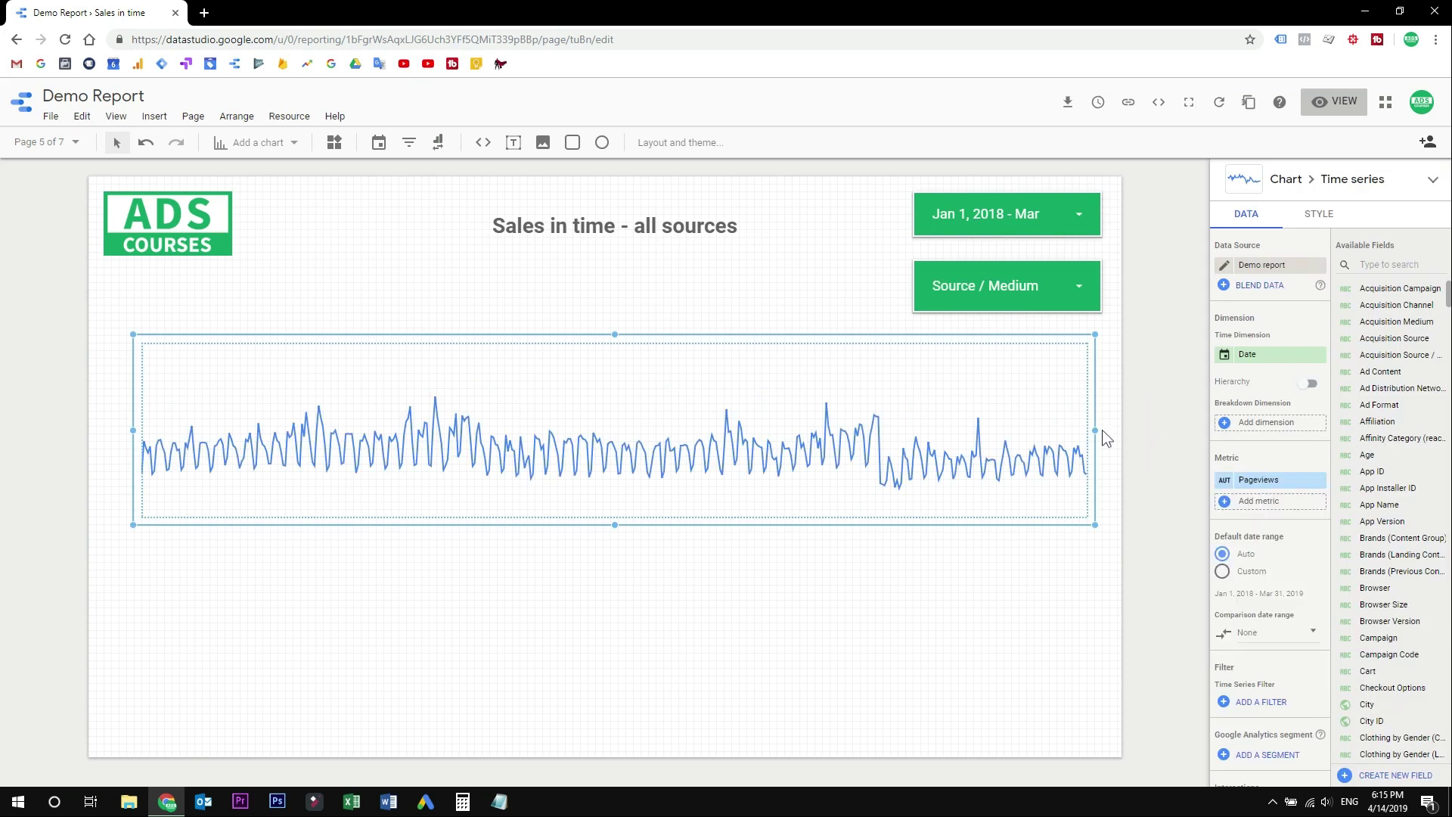
click(1010, 438)
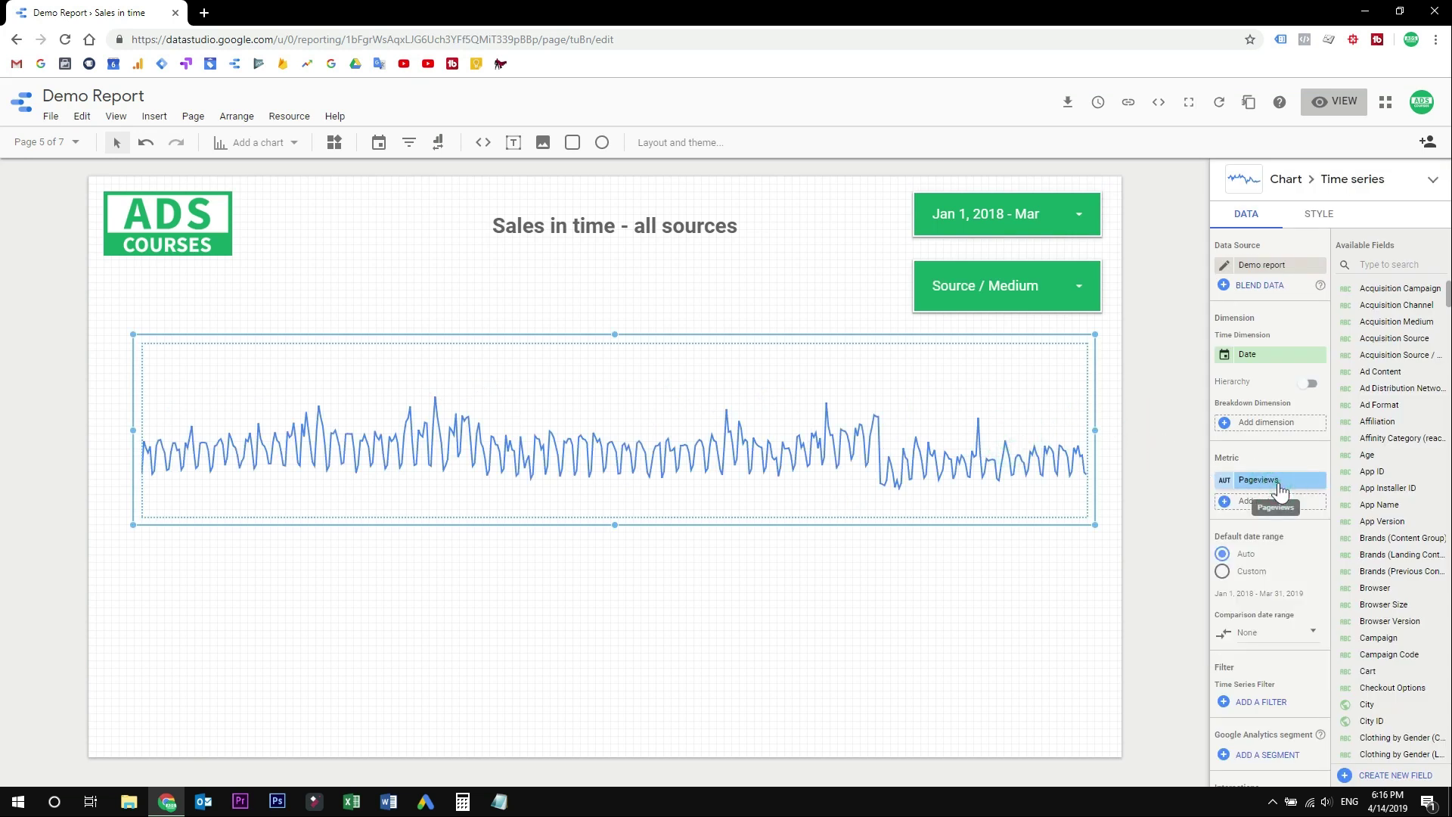
click(1279, 482)
text(ra)
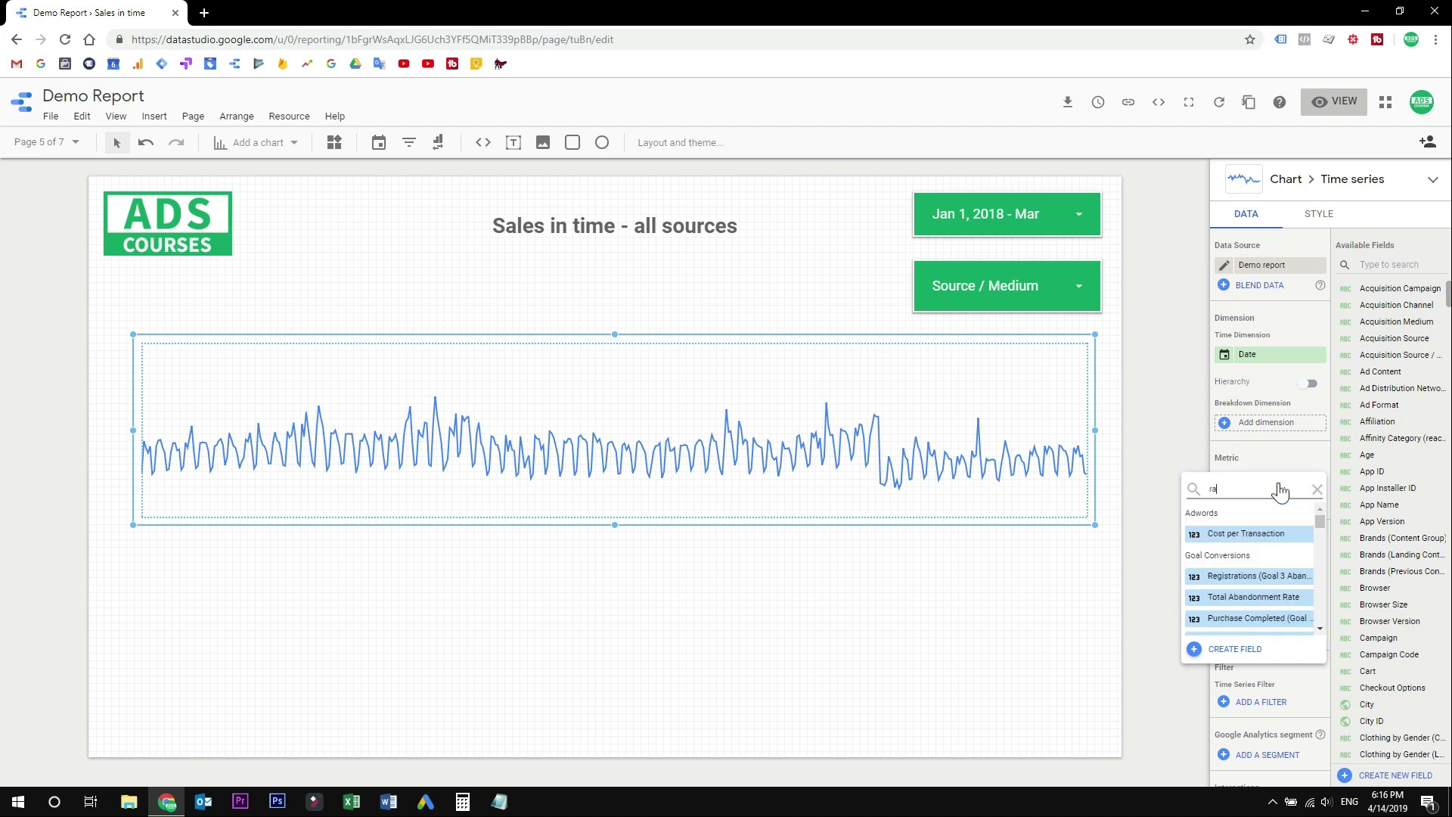
key(ctrl+Left)
text(t)
key(ctrl+Right)
text(n)
click(1276, 550)
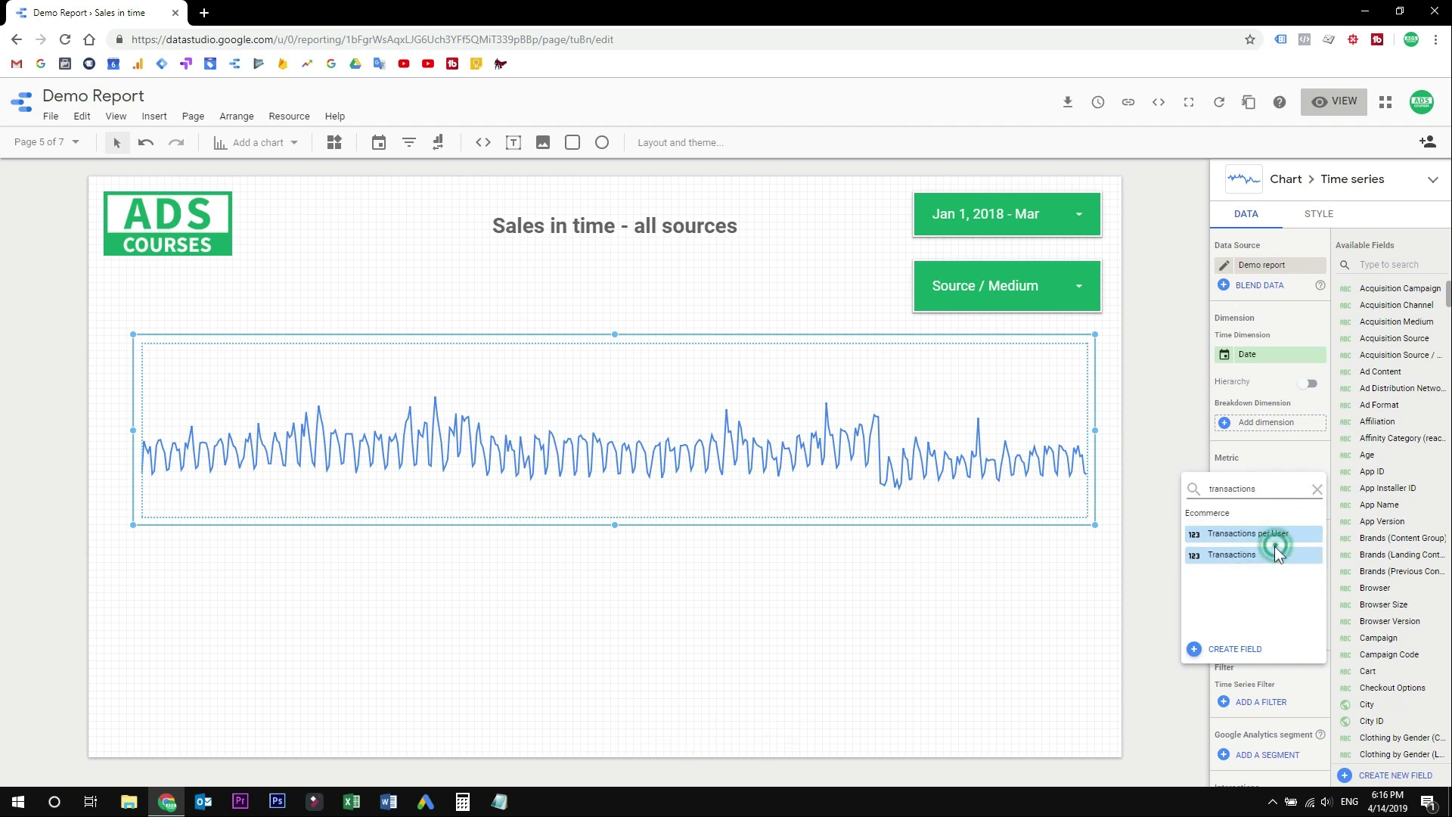
click(1257, 502)
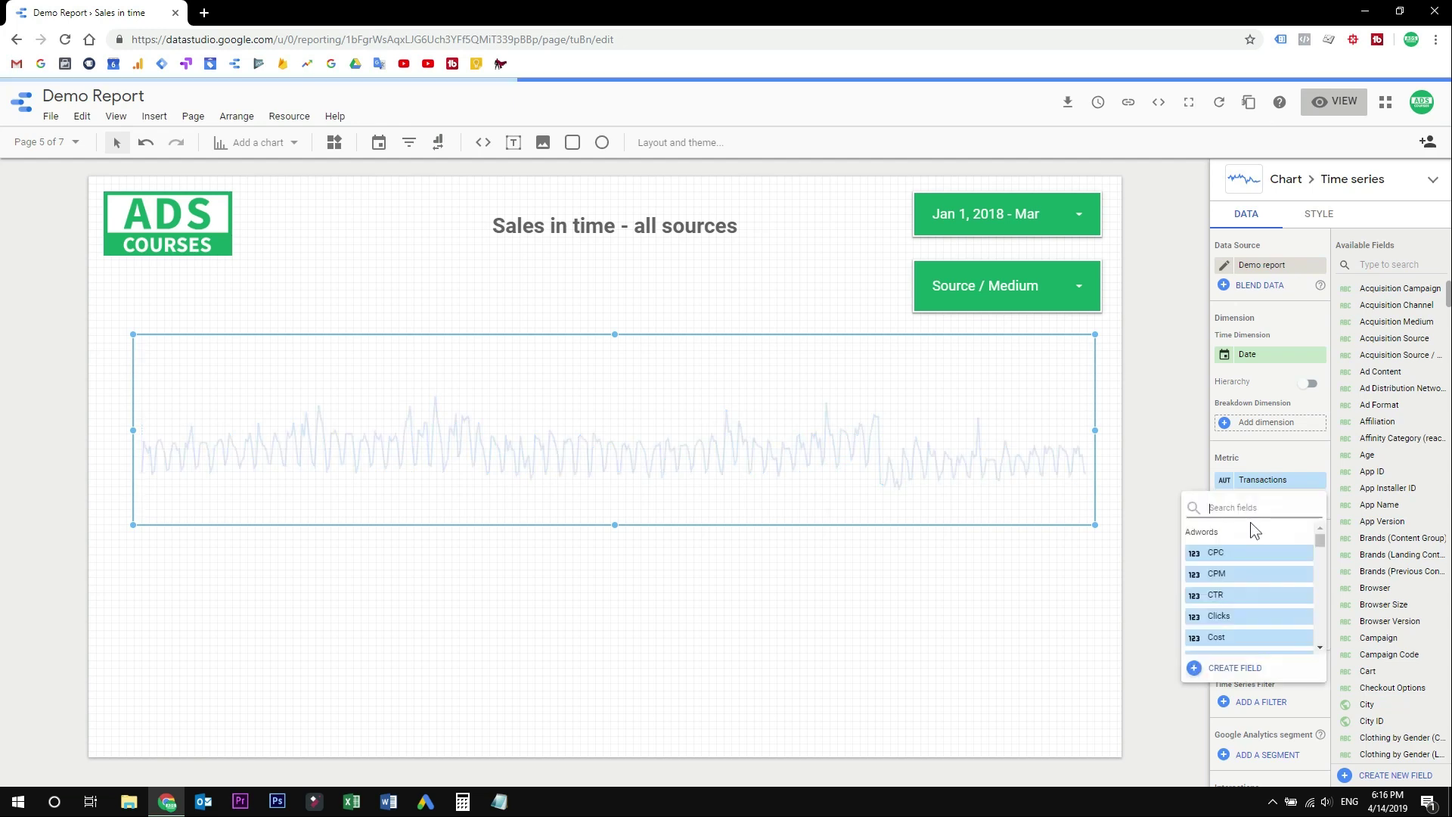
text(revenue)
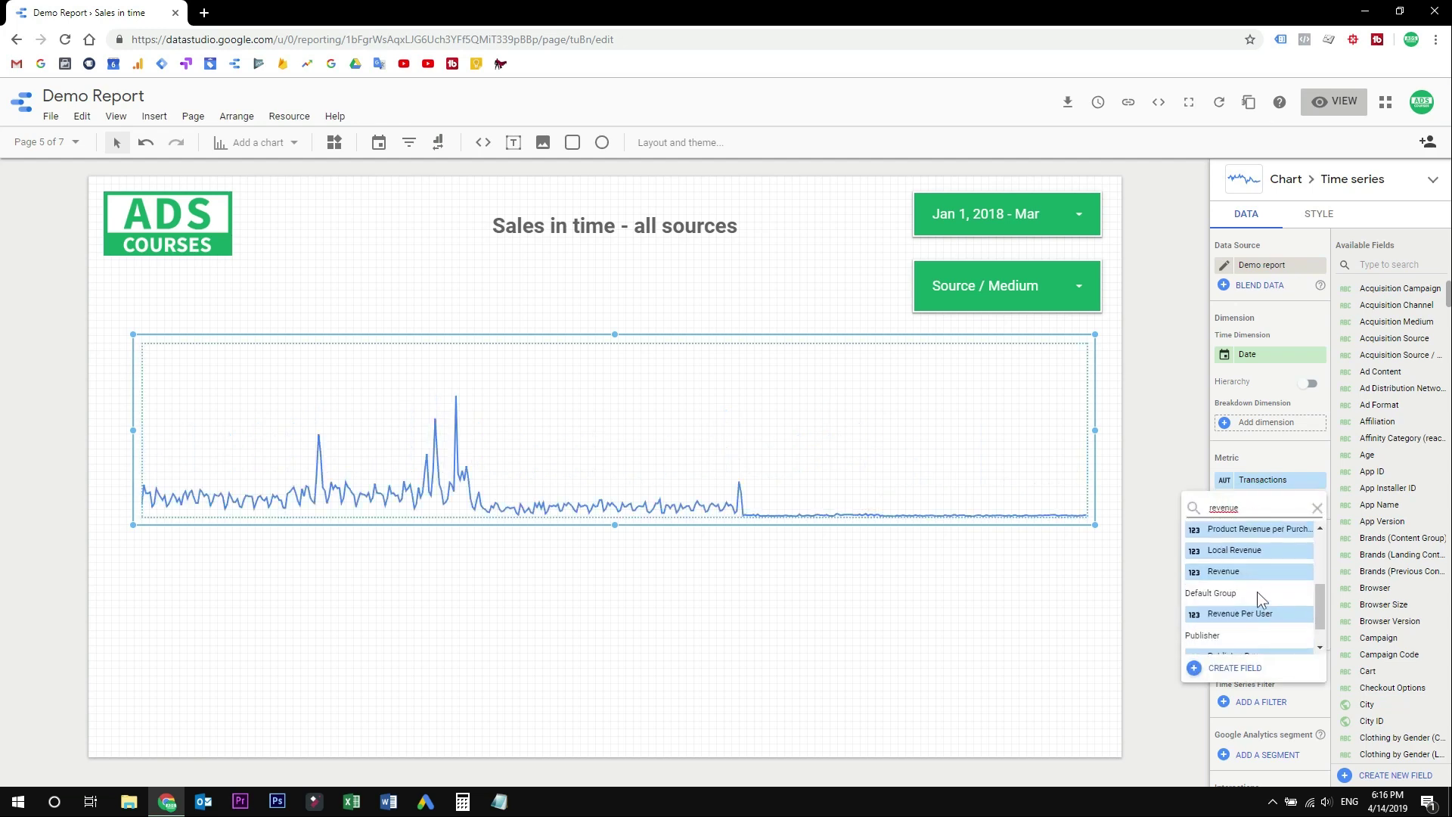
click(1244, 572)
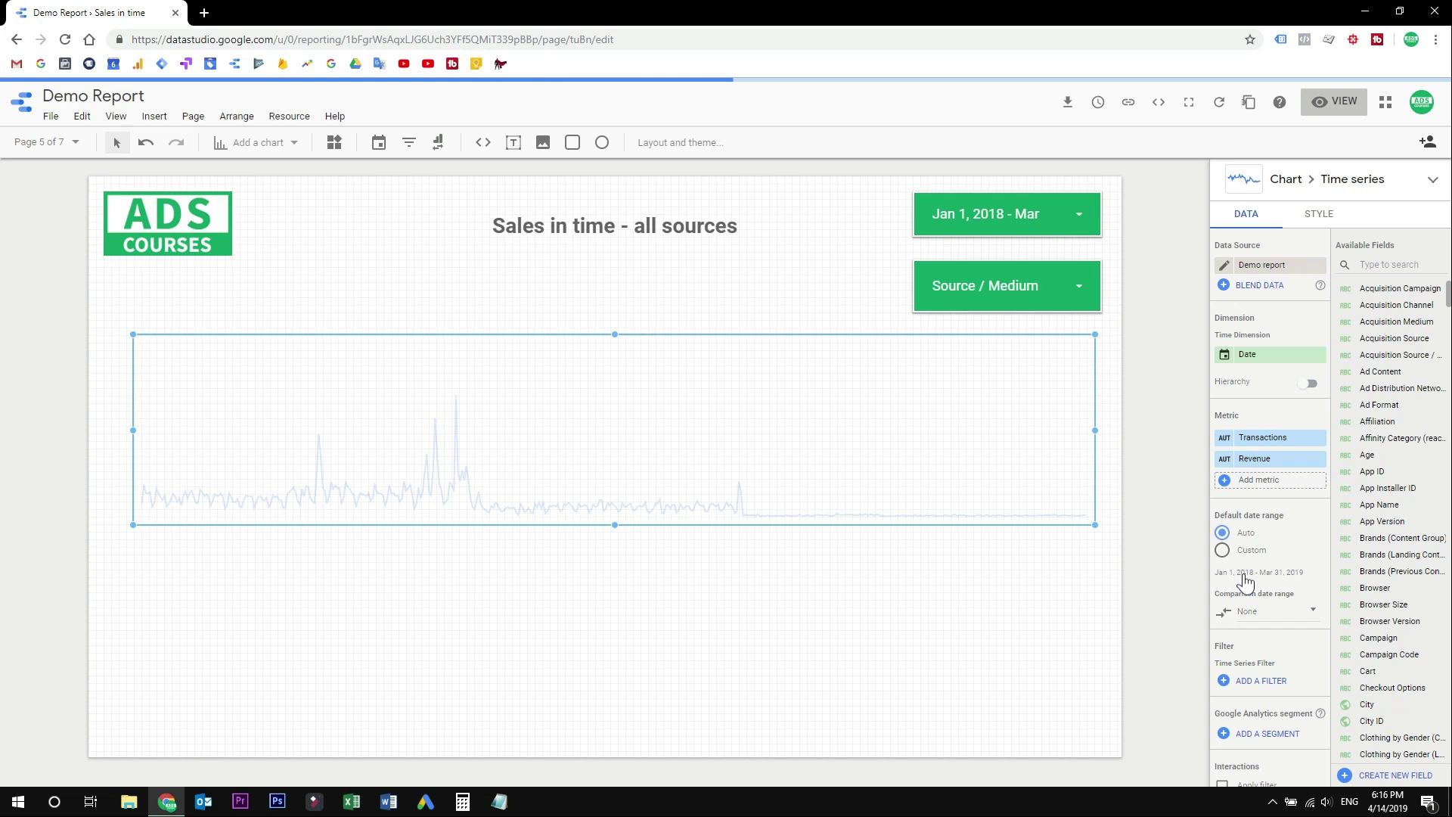
- Change the chart's time dimension to ISO Week of ISO Year
click(1260, 361)
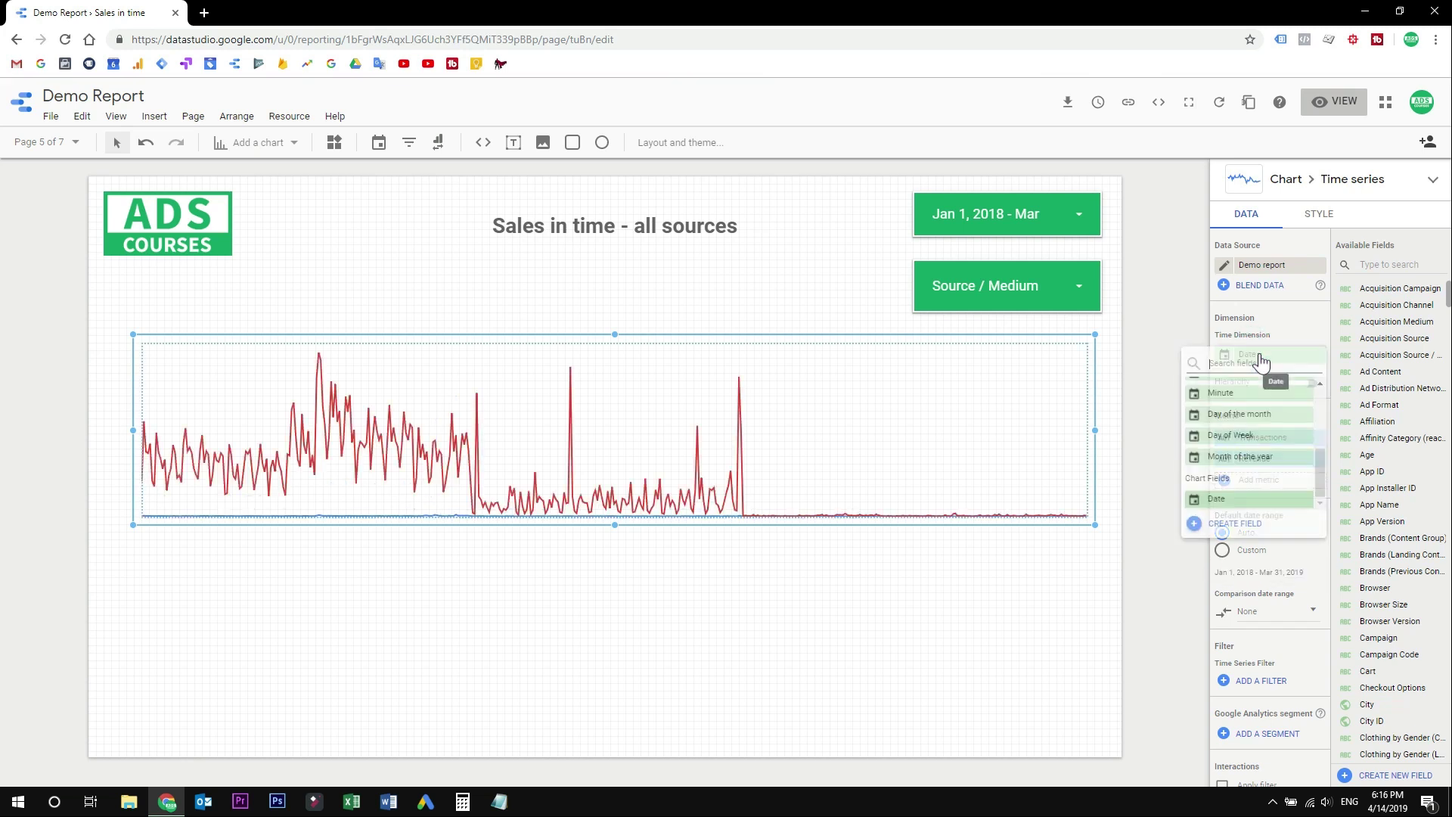
text(iso)
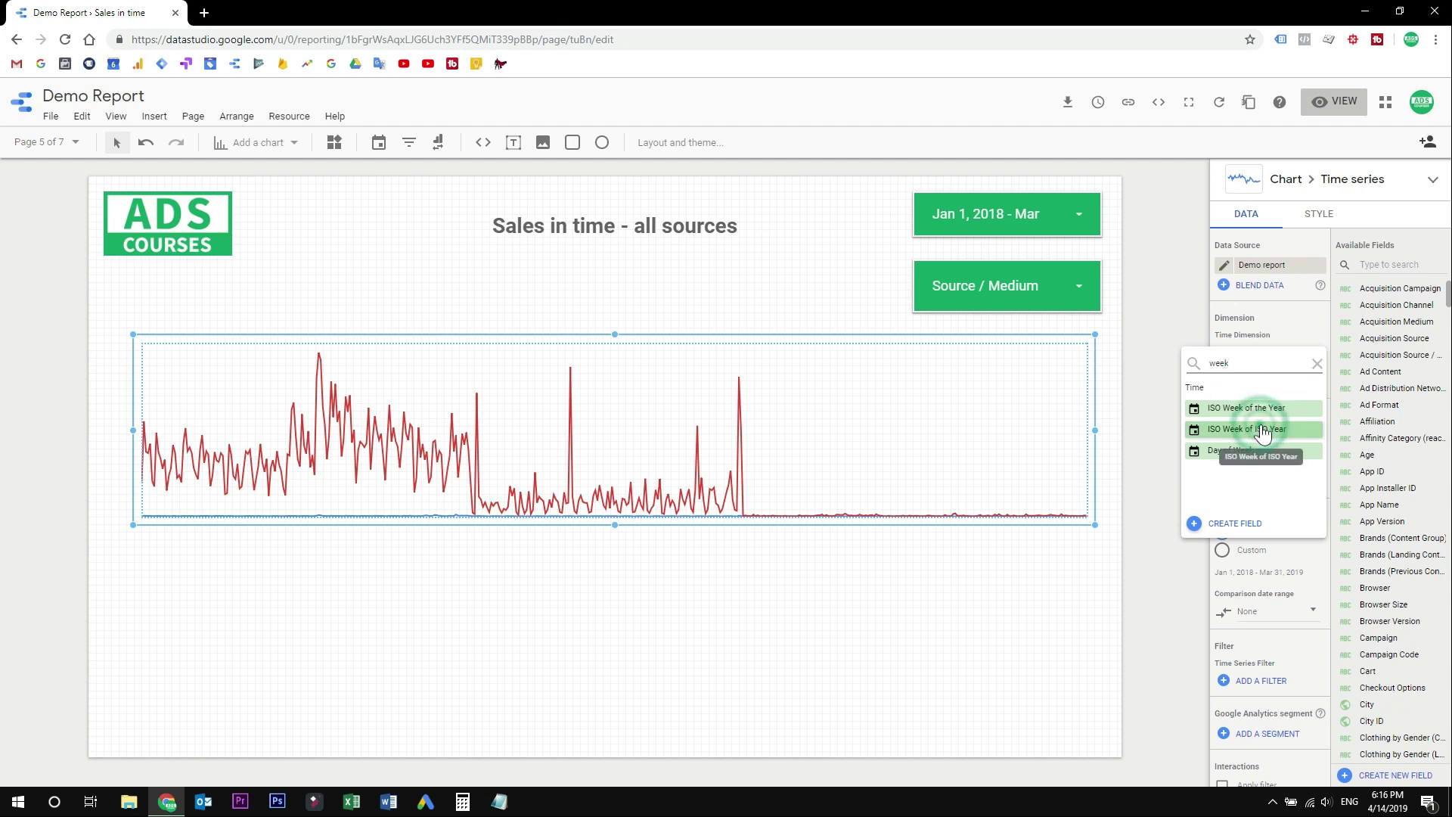
click(1261, 427)
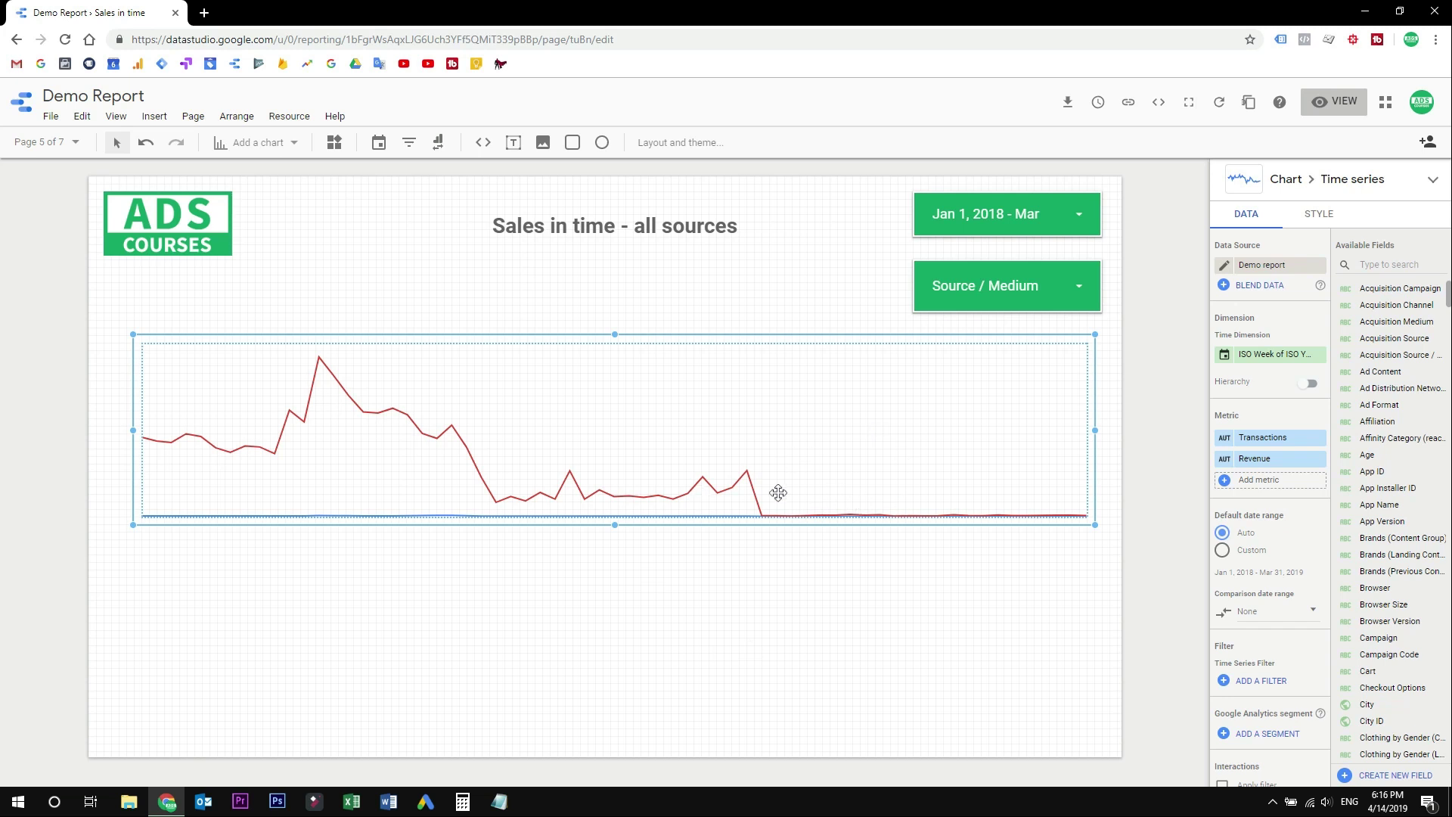
- Plot the Revenue series of the time series chart on the right axis
click(1318, 214)
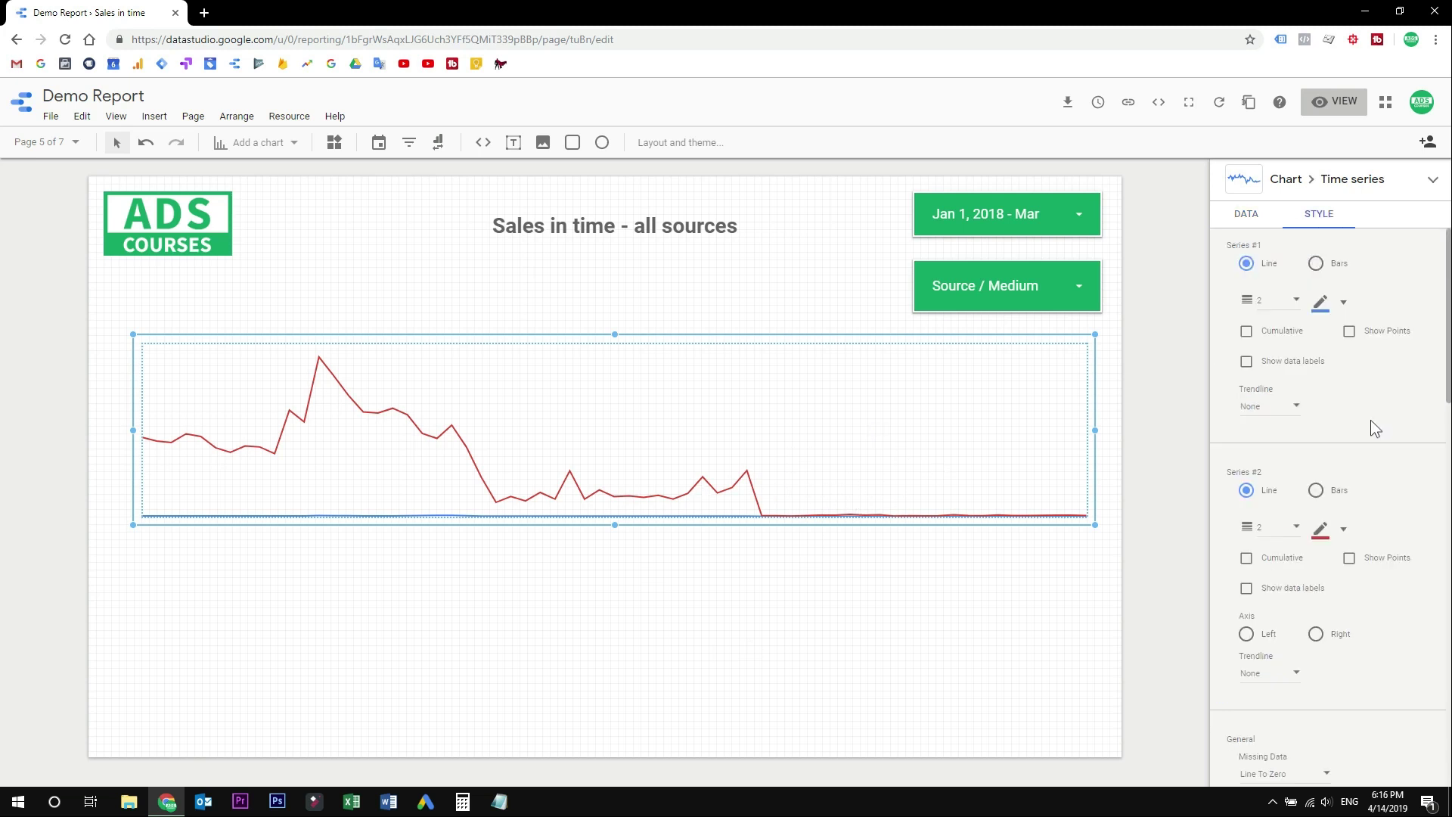
click(1316, 635)
click(1248, 633)
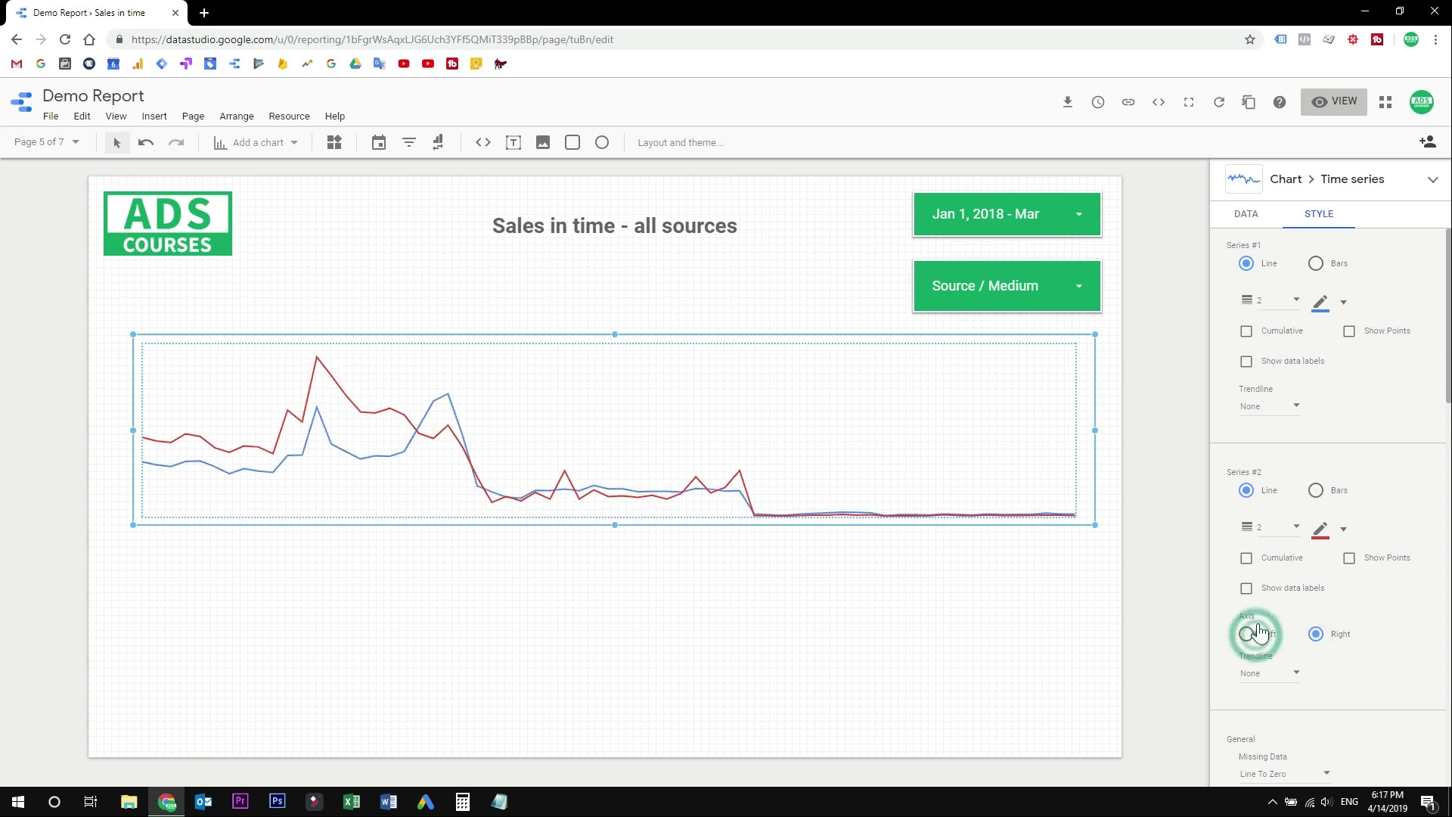
click(1323, 638)
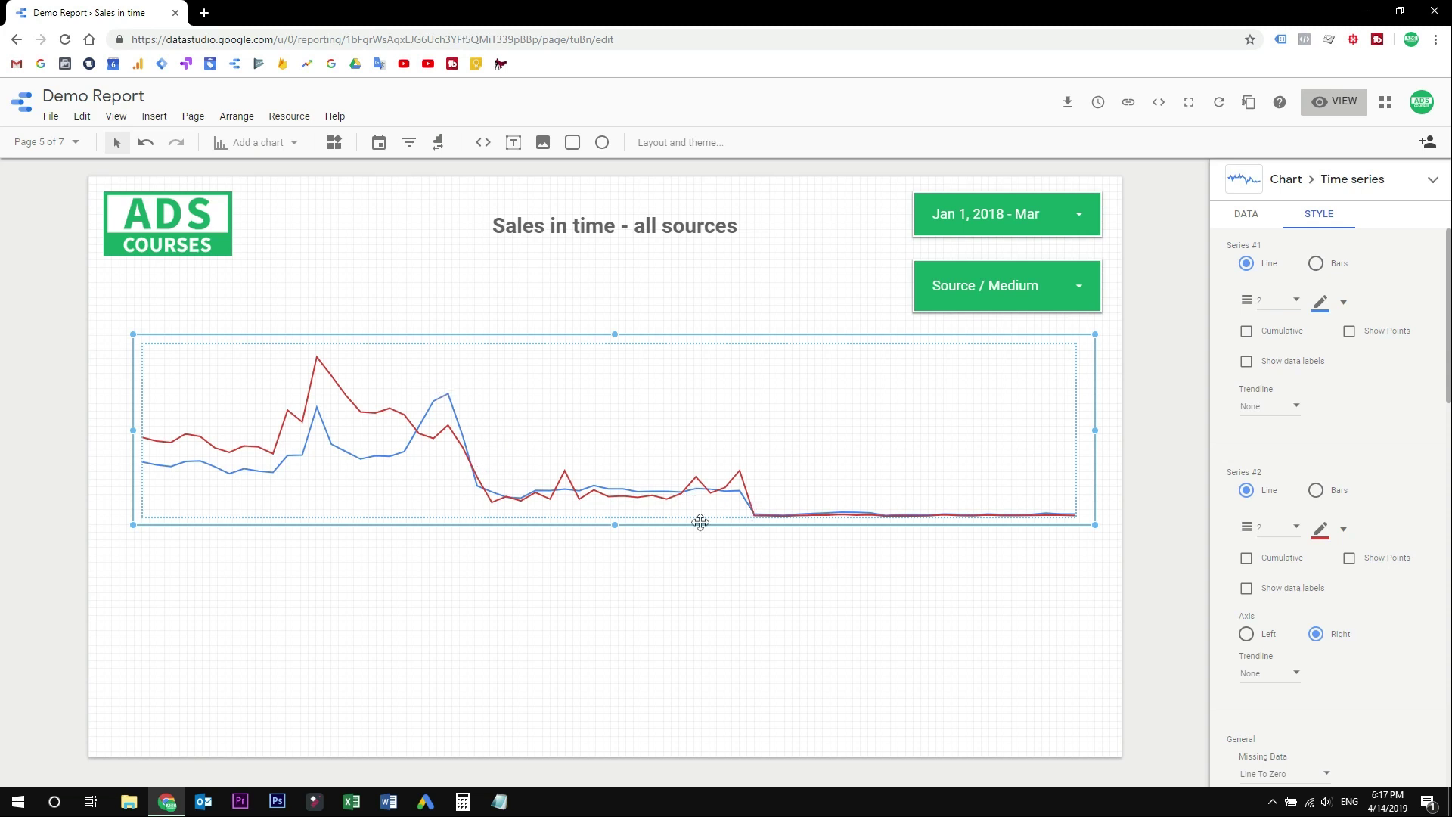
- Set the end date of the date range control's default range to September 30, 2018
click(974, 222)
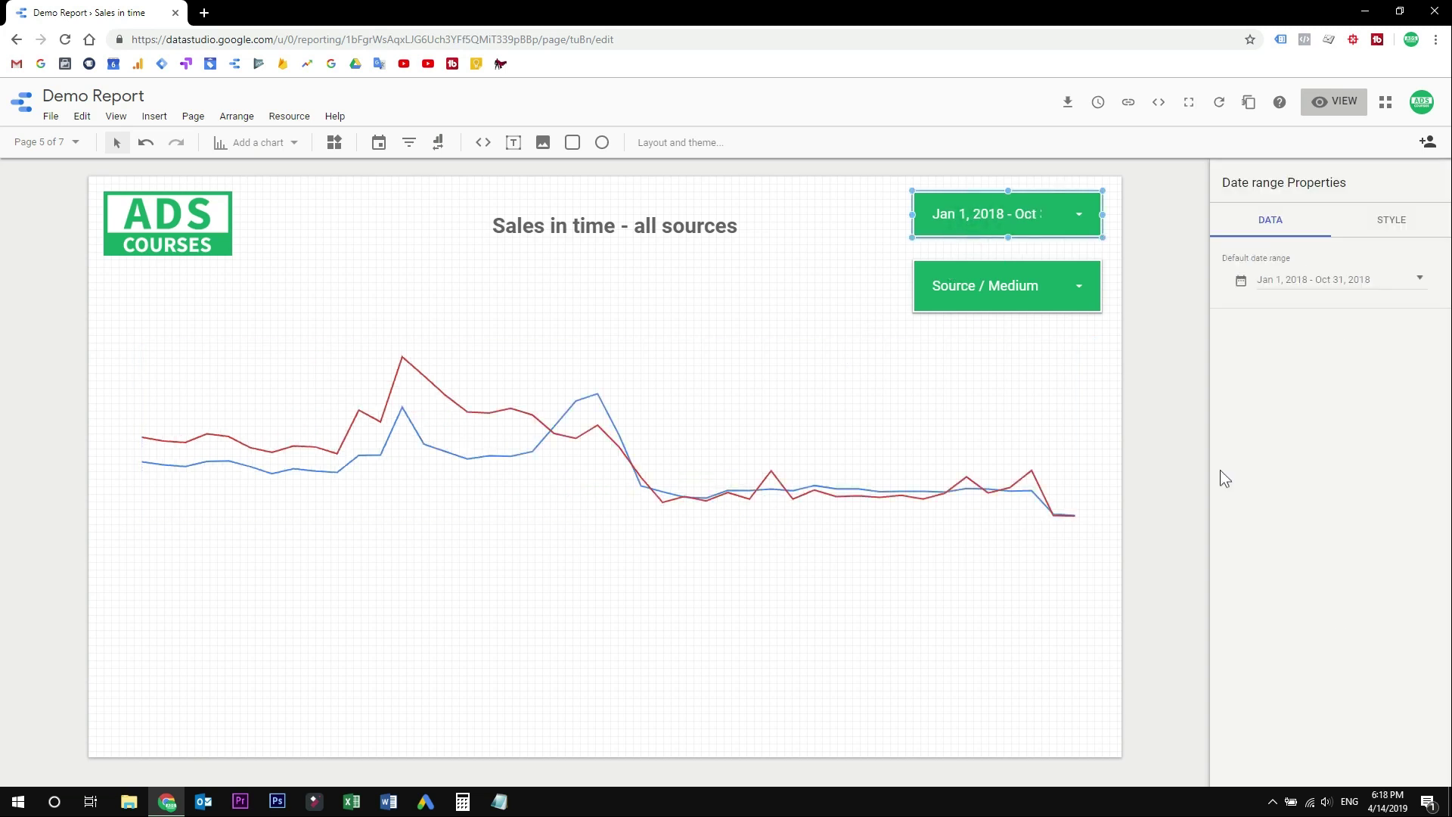
click(1345, 280)
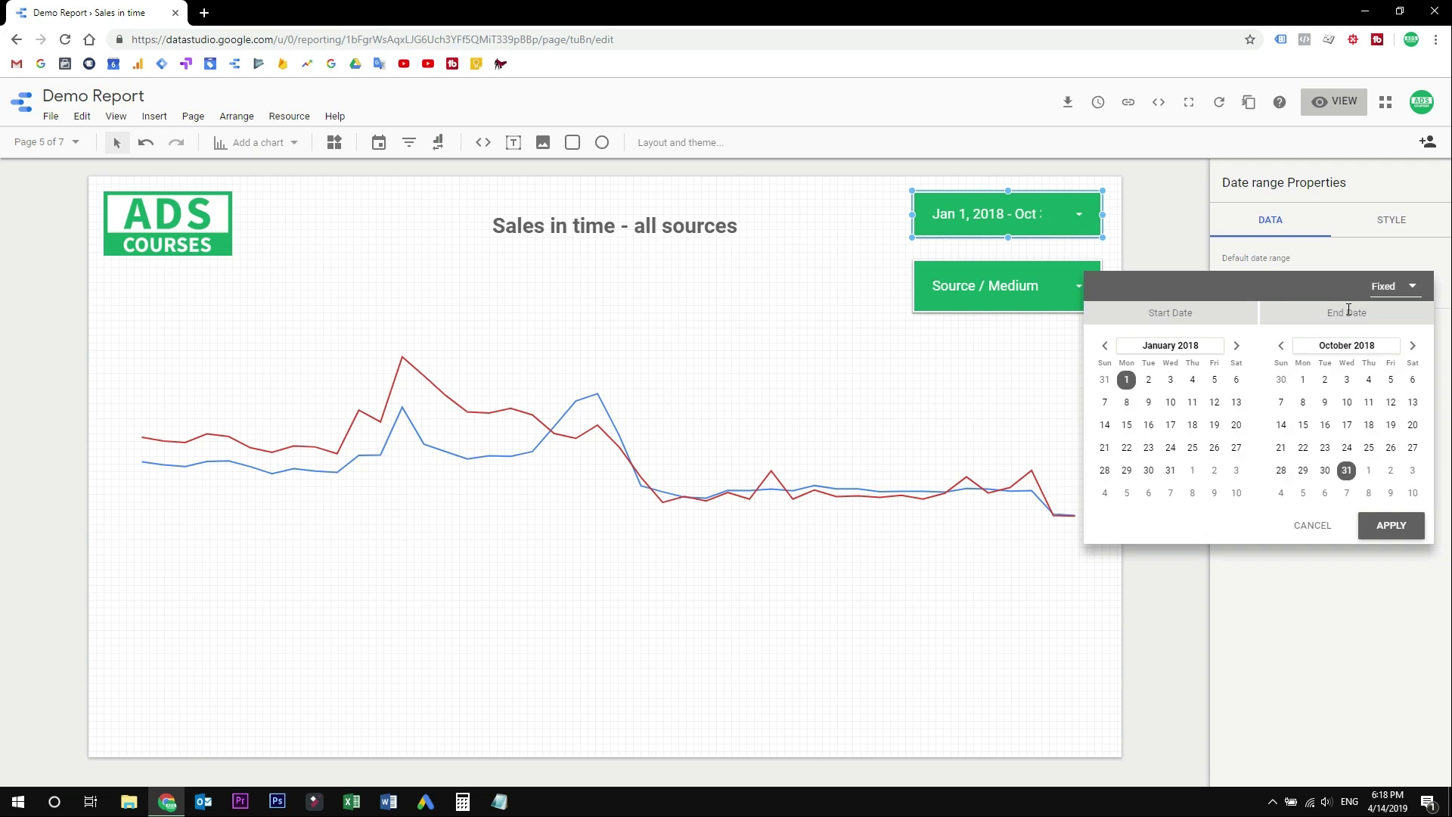
click(1281, 345)
click(1281, 493)
click(1391, 525)
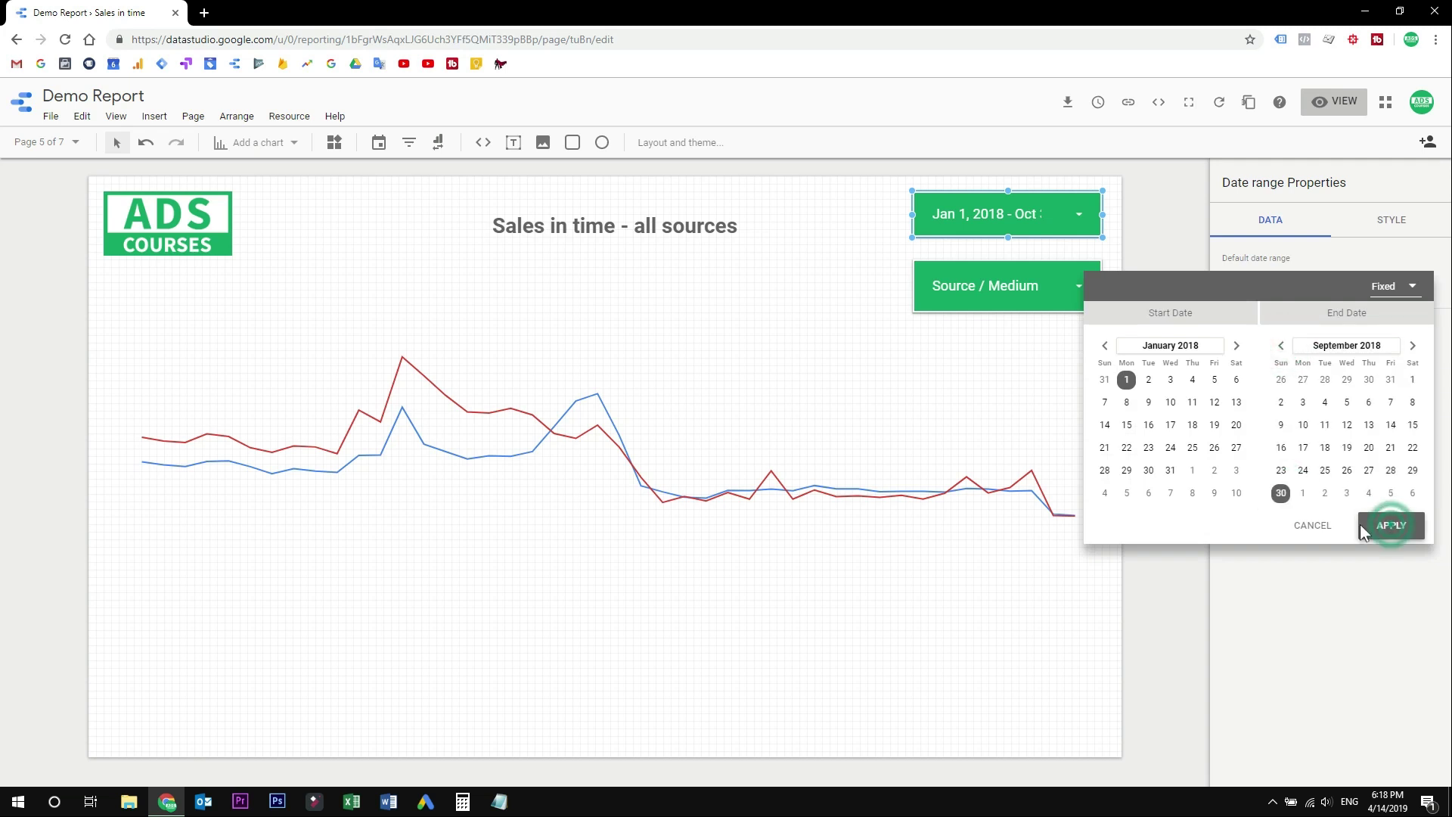
- Show points on both the Transactions and Revenue series, trying data labels on the Revenue series and turning them off again
click(934, 454)
click(1225, 482)
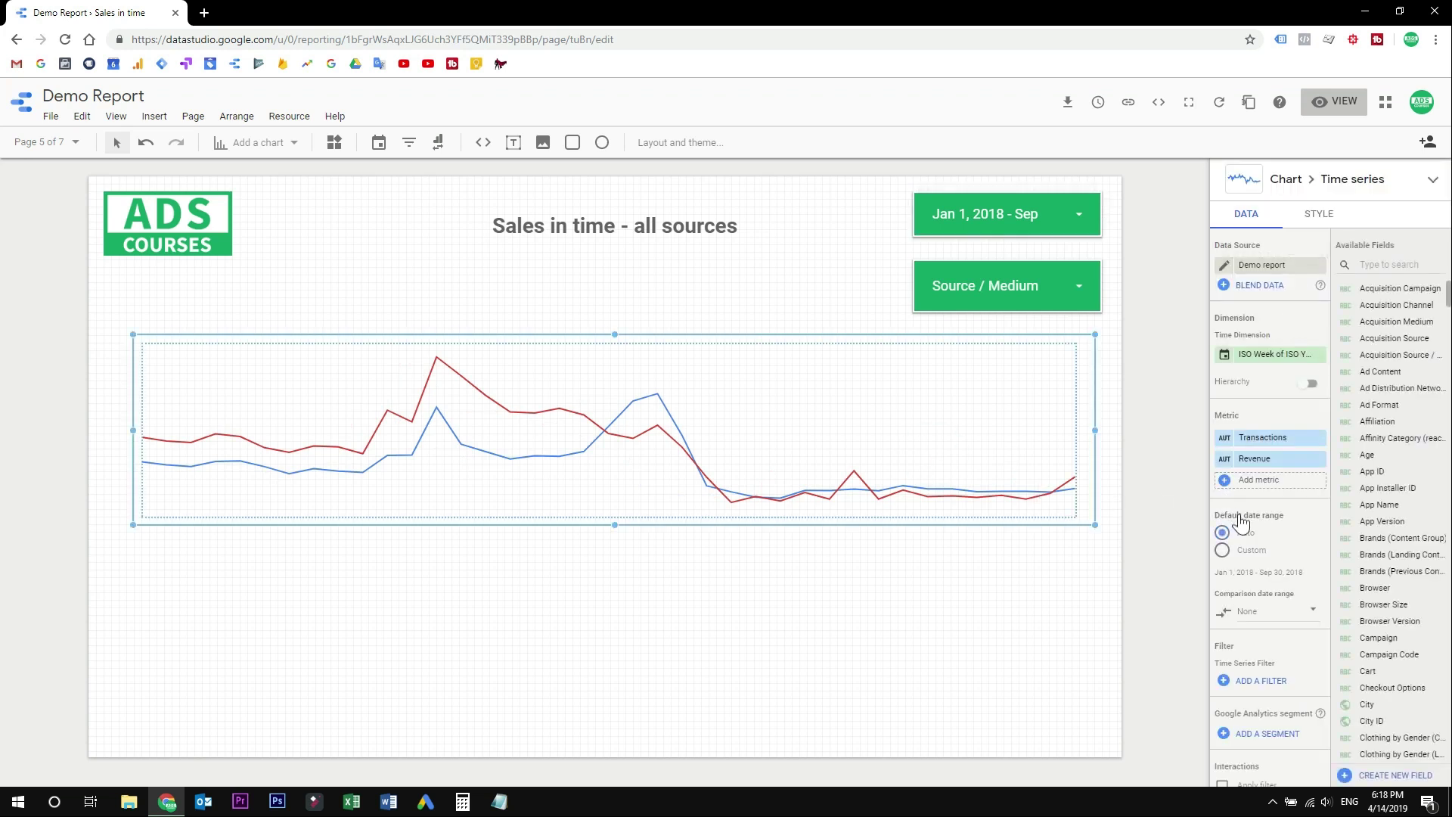
click(1309, 224)
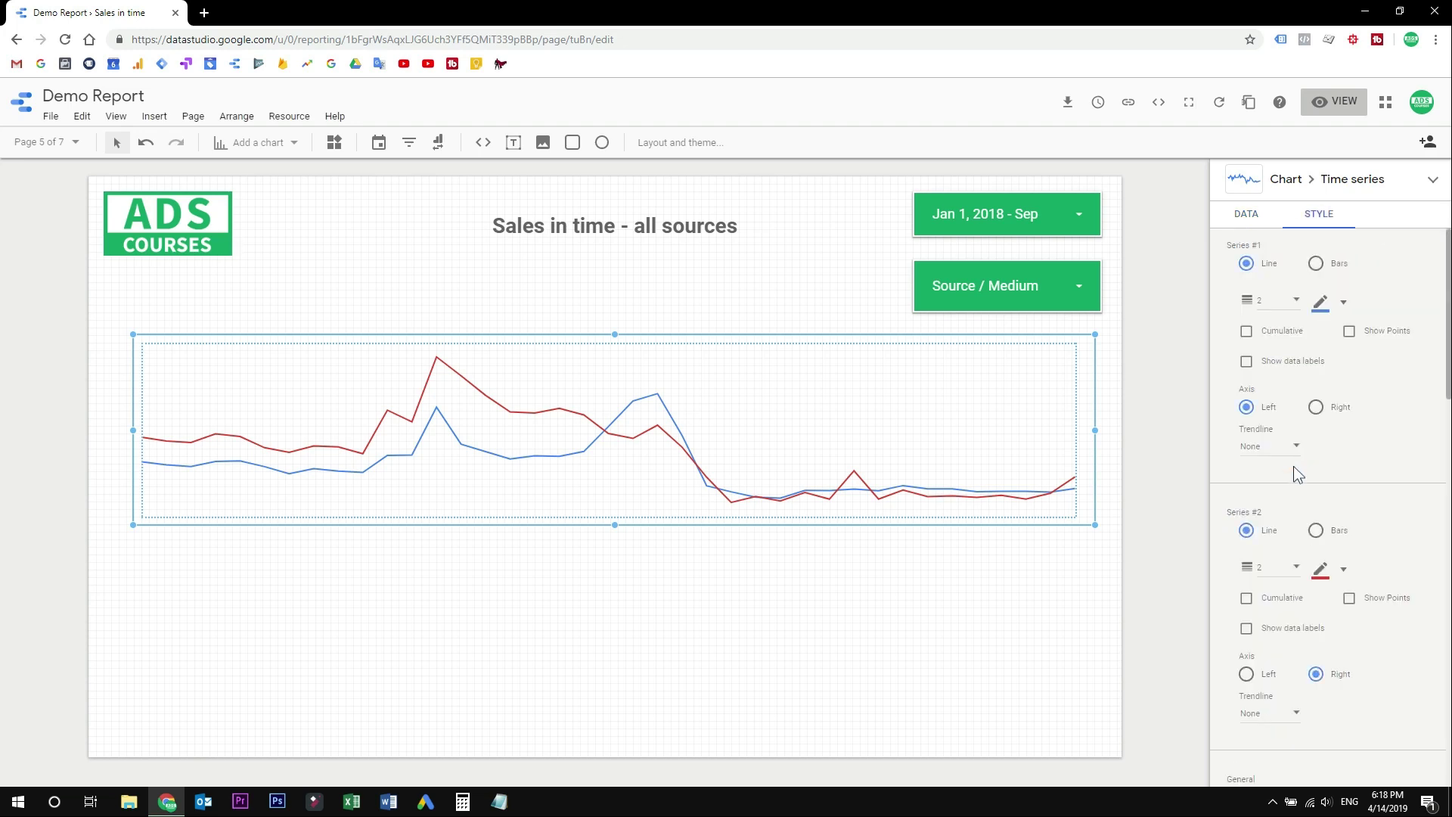
click(1358, 336)
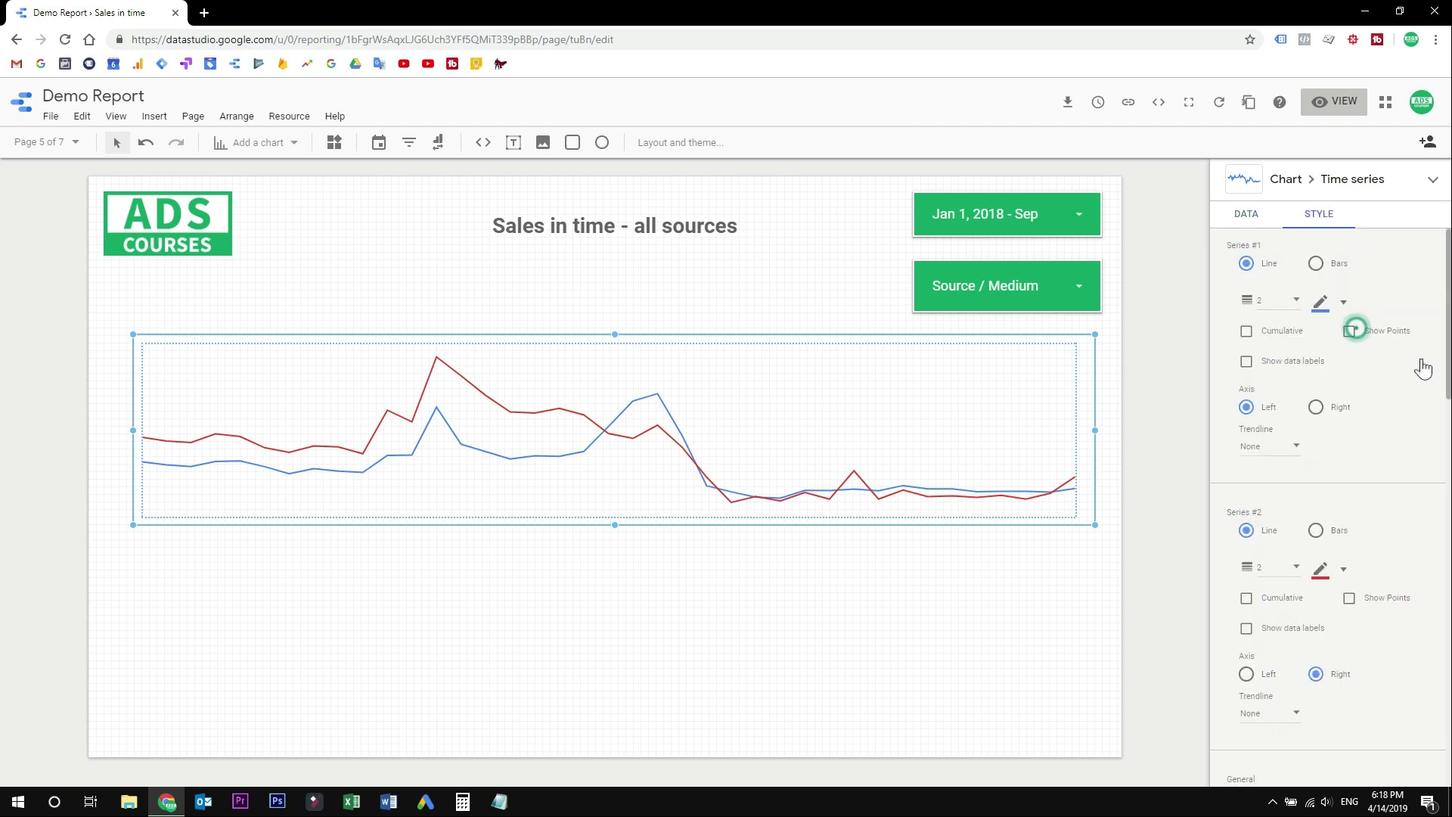
click(1351, 600)
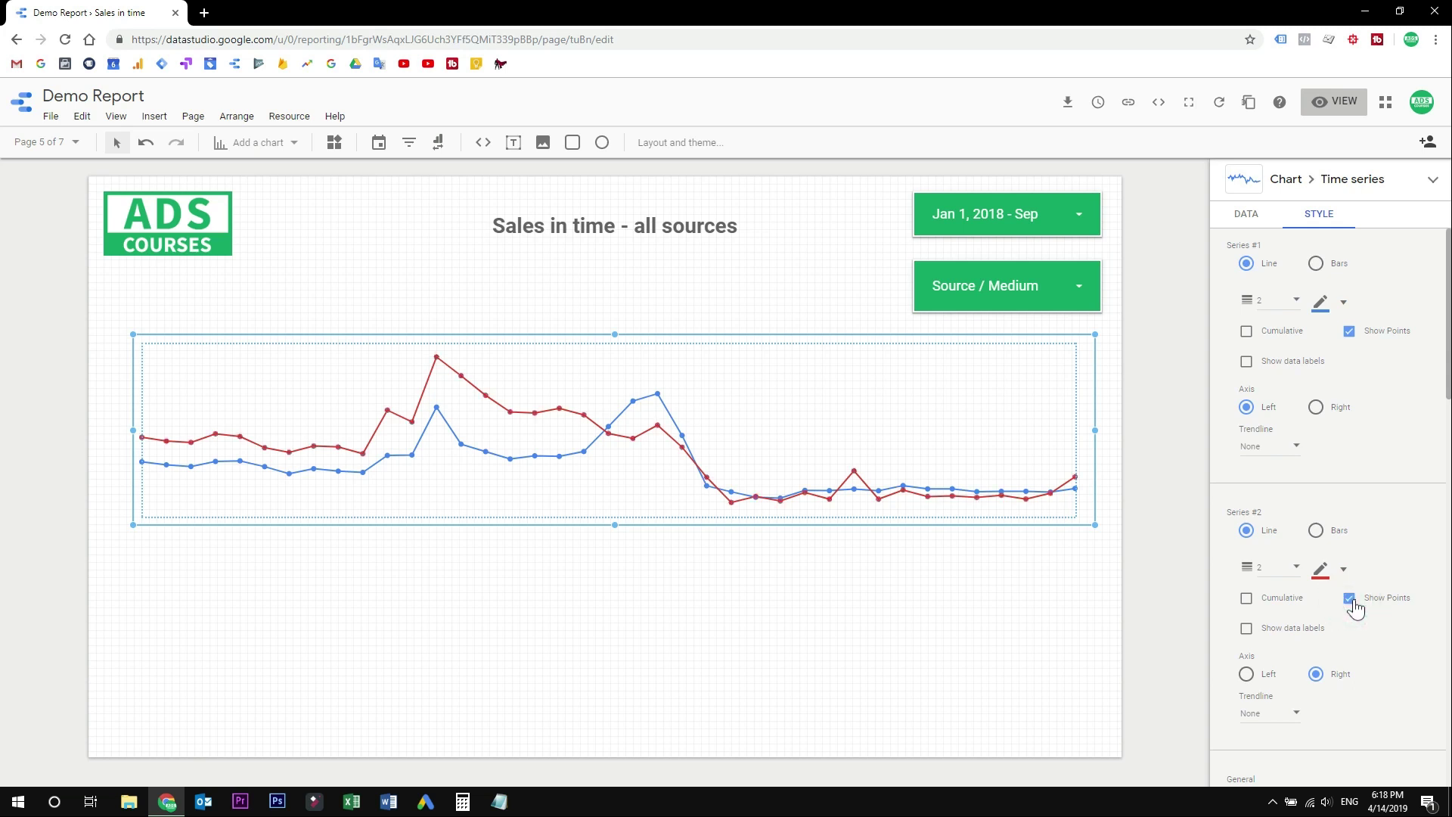
click(1295, 635)
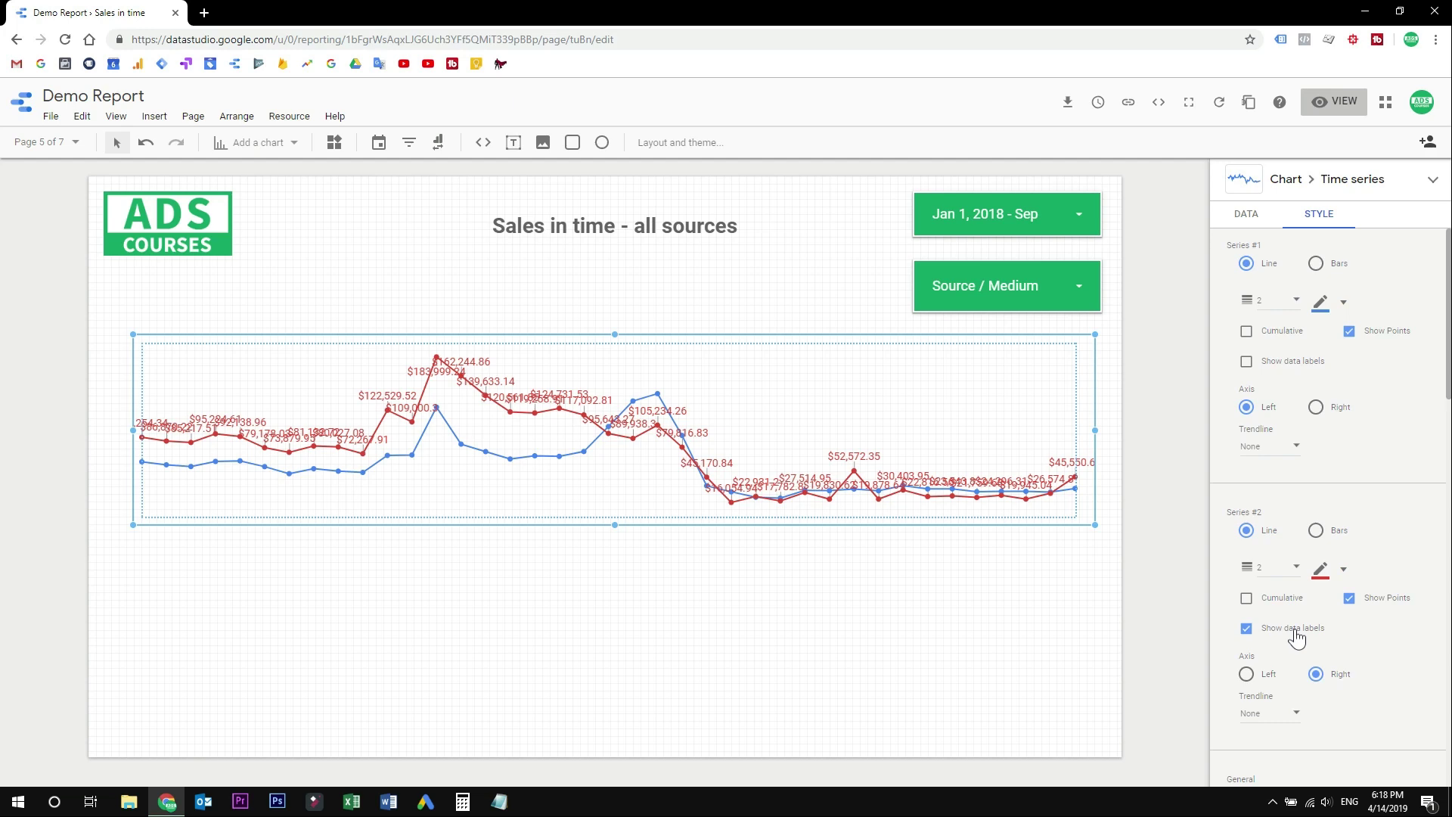
click(1295, 632)
- Show the axes on the time series chart
scroll(1361, 635, down, 3)
scroll(1362, 635, down, 4)
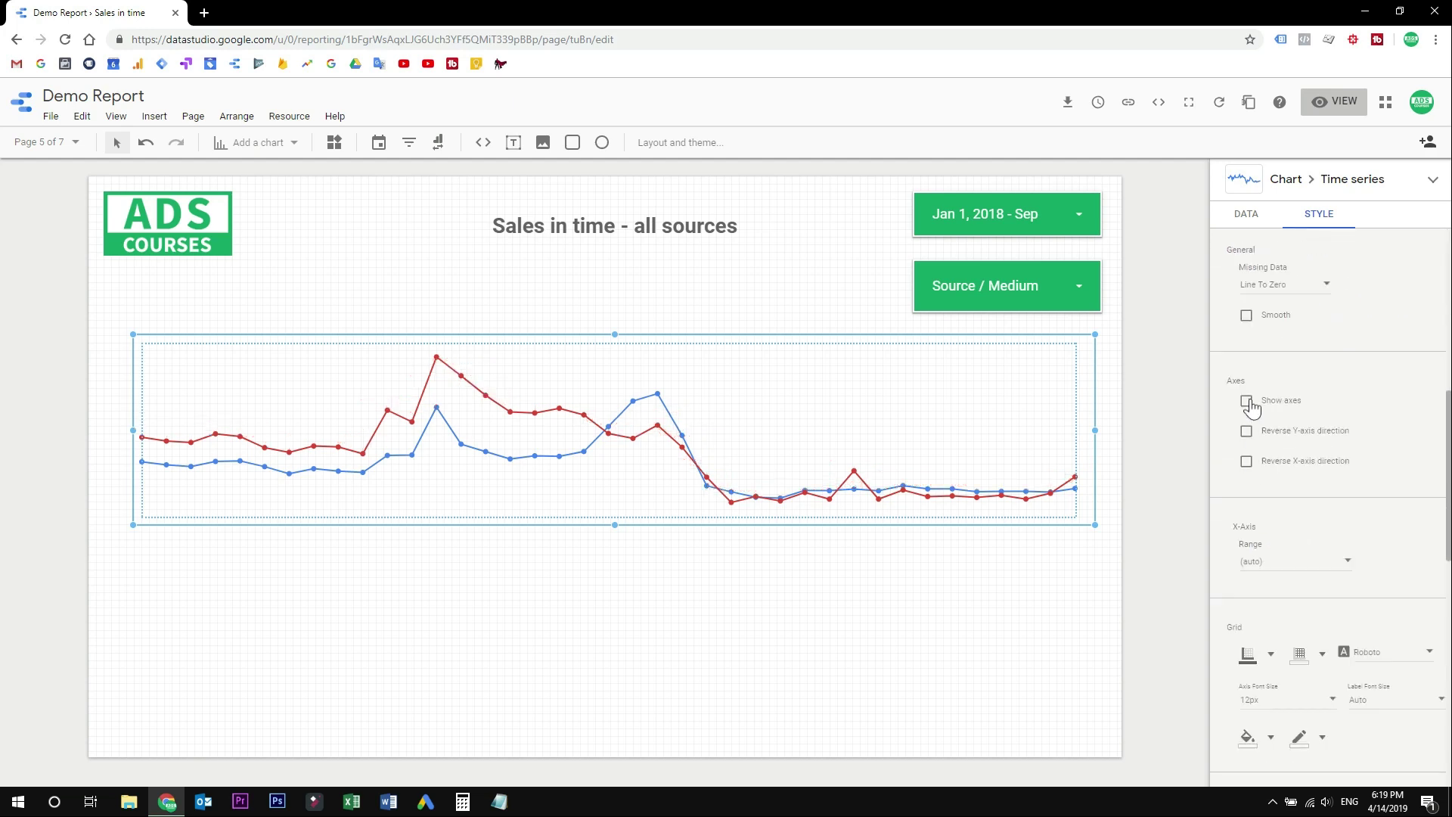
click(1246, 401)
scroll(1335, 420, down, 1)
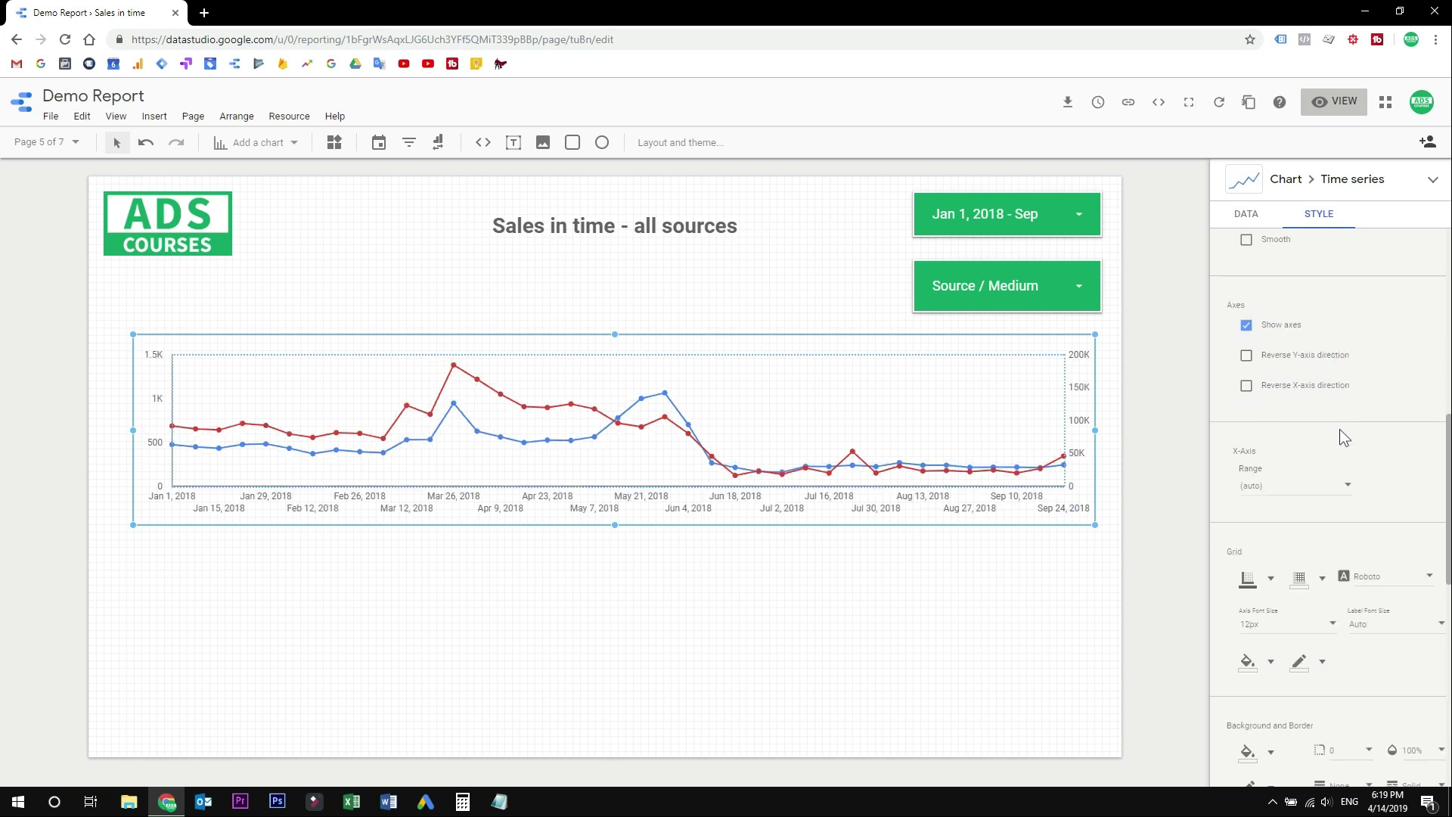
scroll(1341, 434, up, 8)
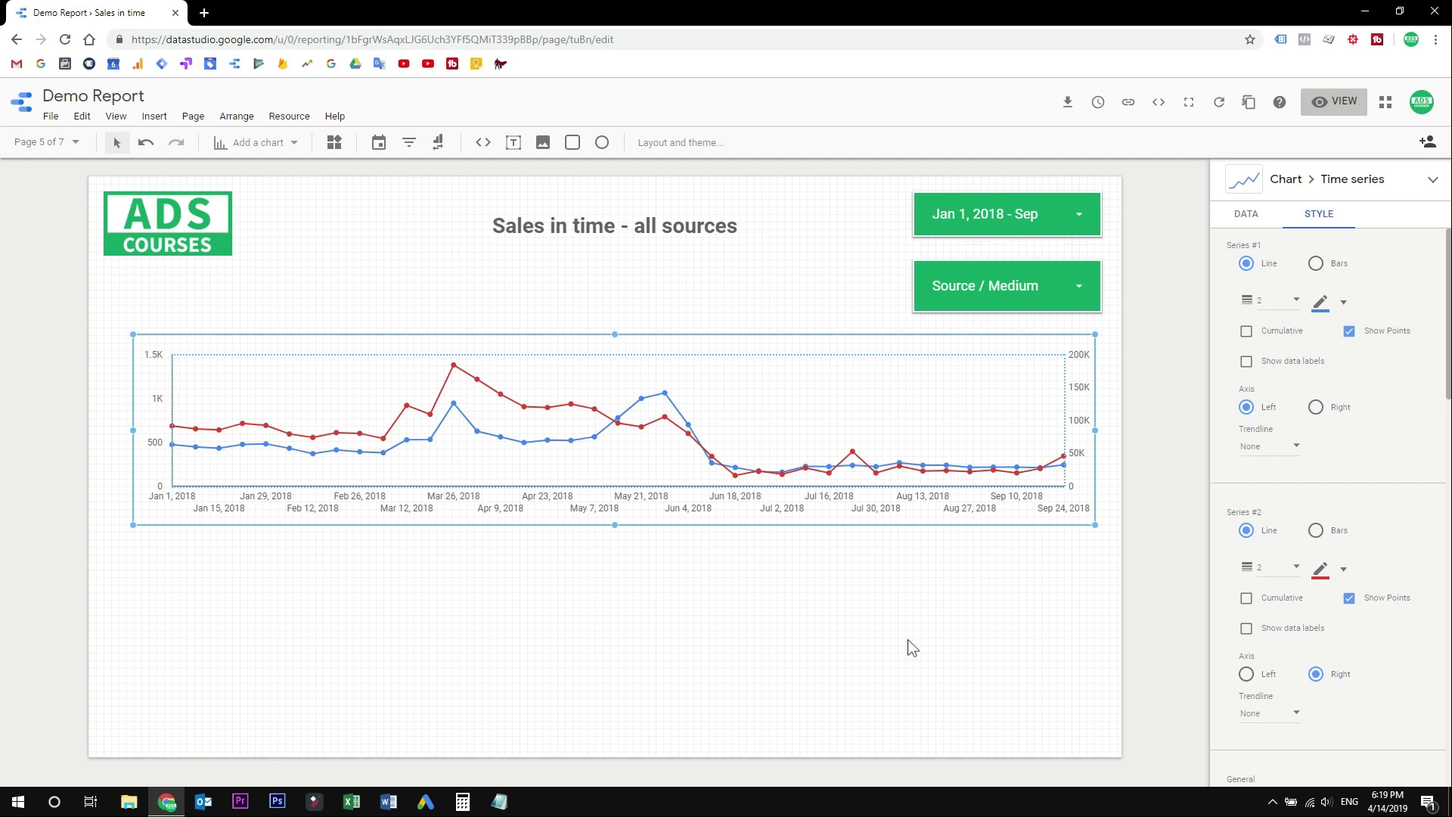
- Duplicate the time series chart and place the copy directly below the original, aligned with its left edge
click(850, 288)
click(755, 417)
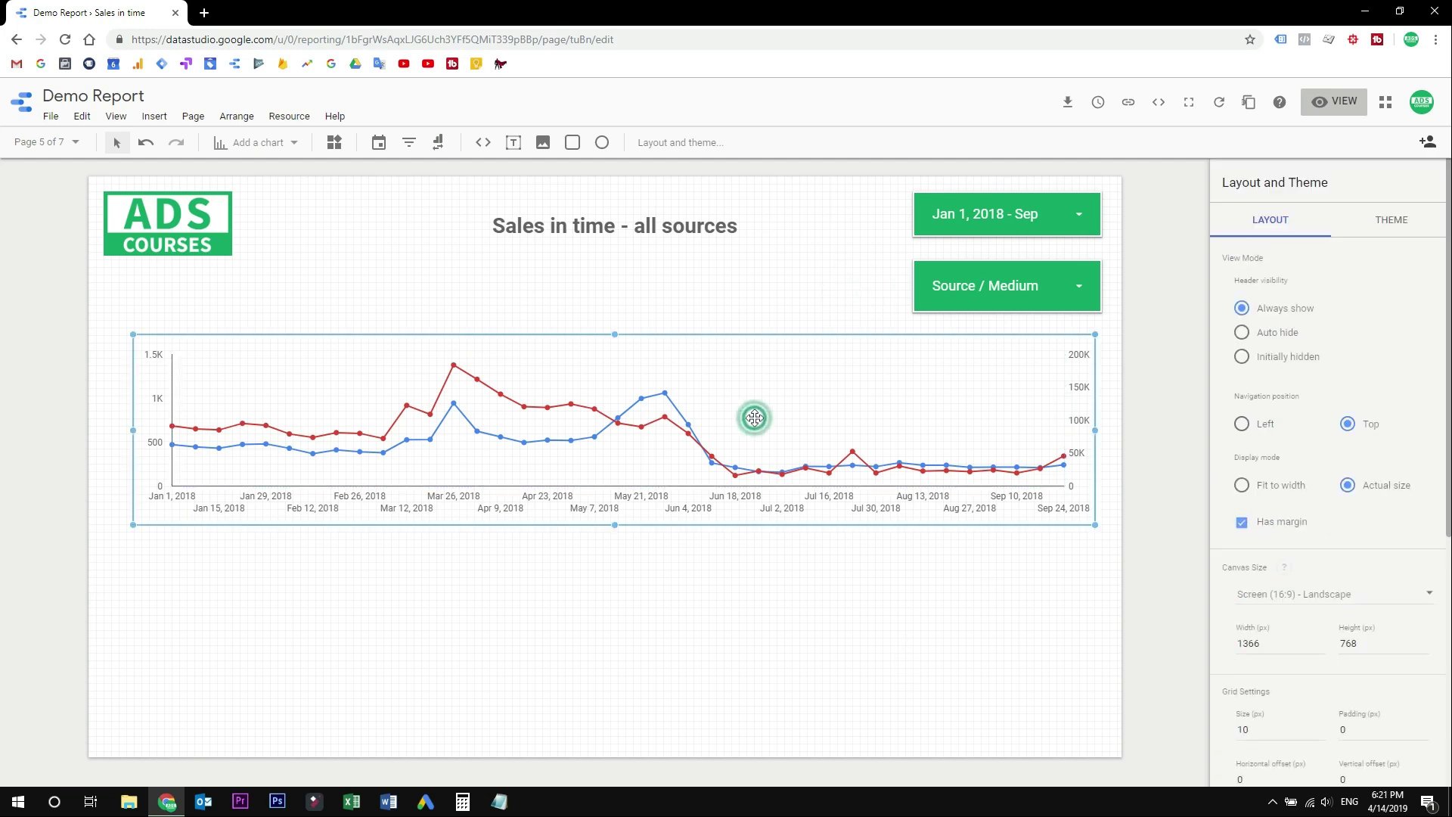
key(ctrl+c)
key(ctrl+v)
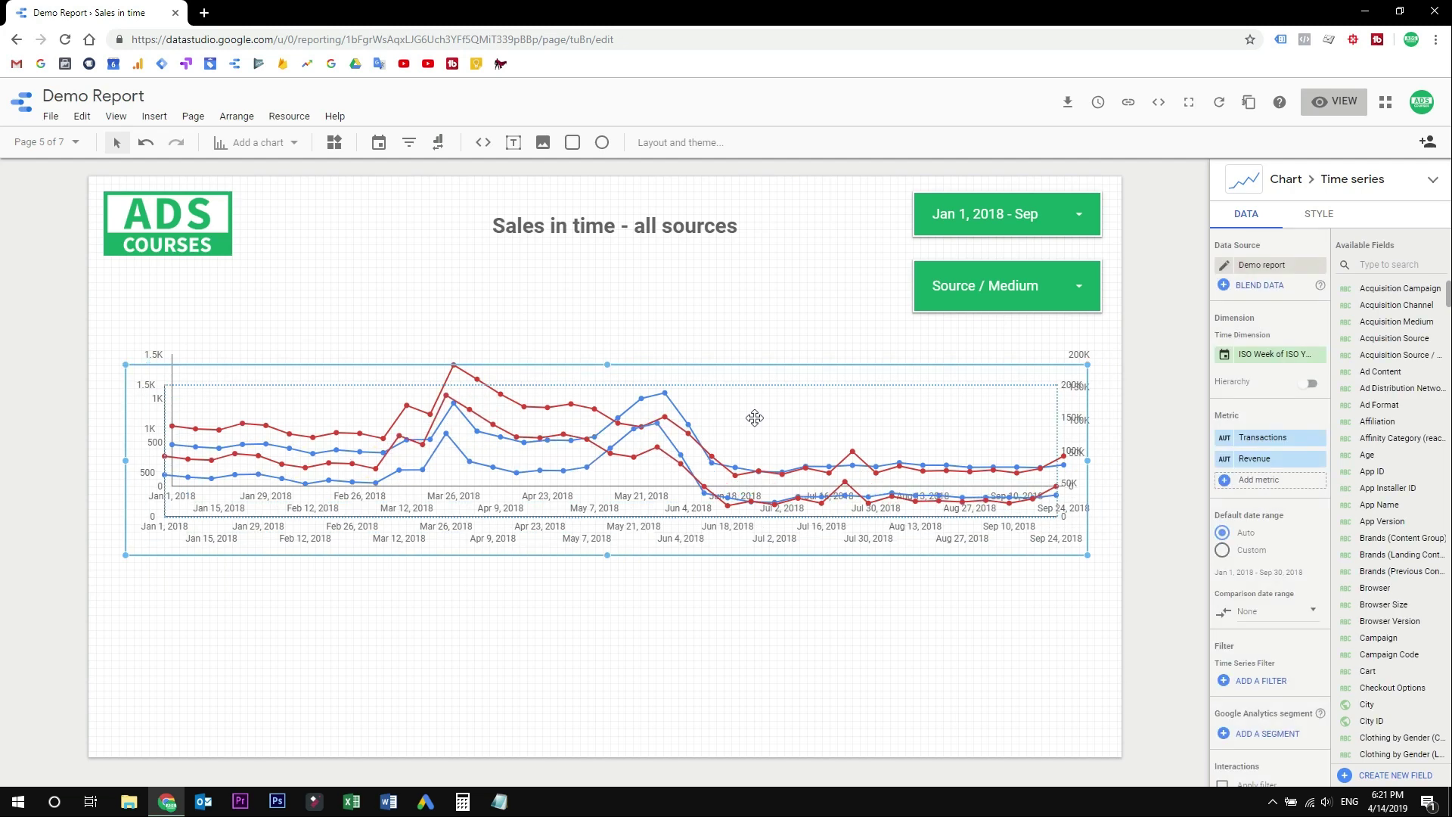
key(shift+Left)
key(shift+Left)
key(shift+Down)
key(shift+Down)
key(shift+Down)
key(shift+Down)
key(shift+Down)
key(shift+Down)
key(shift+Down)
key(shift+Down)
key(shift+Down)
key(shift+Down)
key(shift+Down)
key(shift+Down)
key(shift+Down)
key(shift+Down)
key(shift+Down)
key(shift+Down)
key(shift+Down)
key(shift+Down)
key(shift+Down)
key(shift+Down)
key(shift+Down)
key(shift+Down)
key(shift+Down)
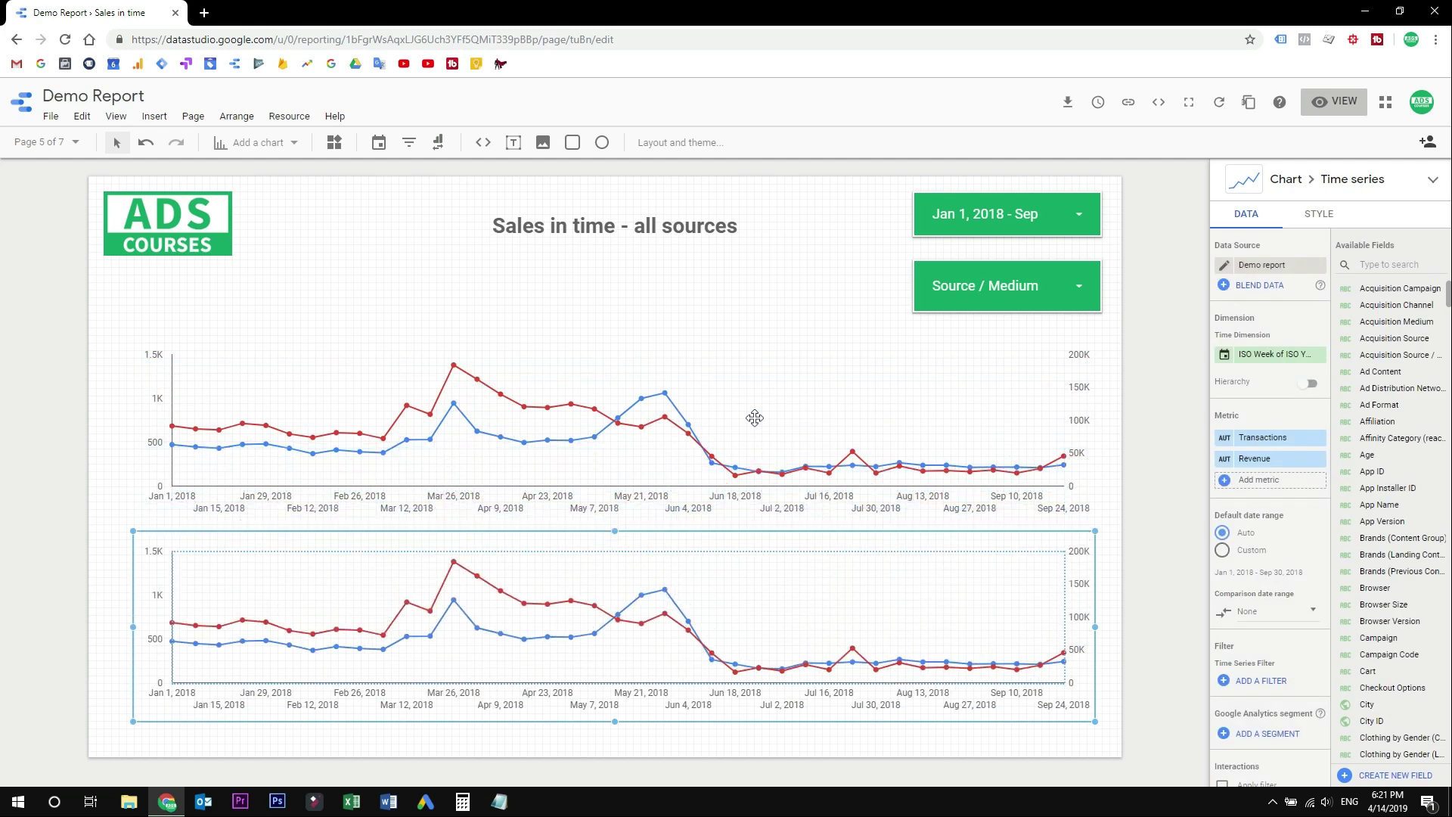
- Replace the lower time series chart's Transactions and Revenue metrics with Sessions
click(1320, 458)
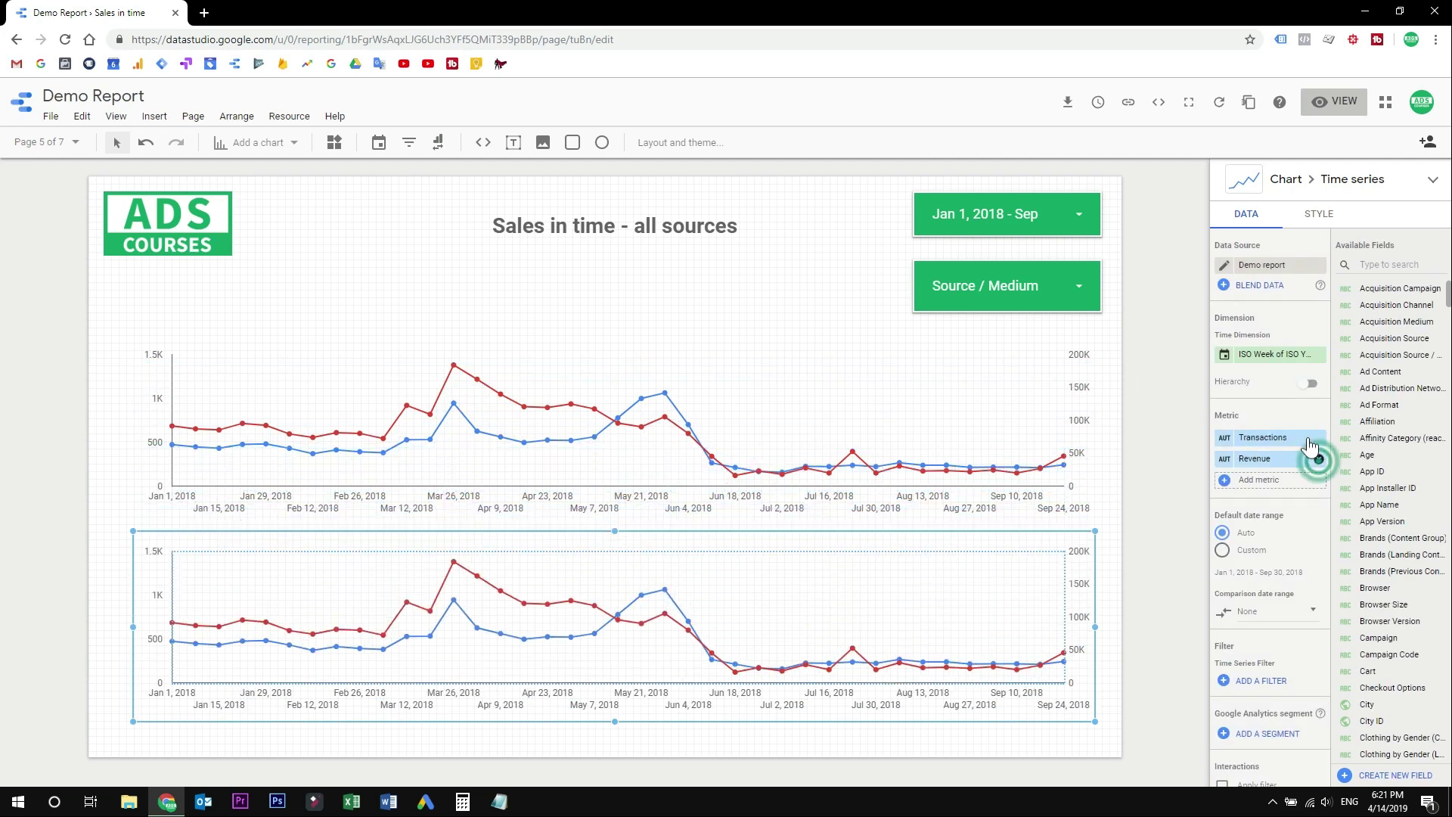
click(1267, 487)
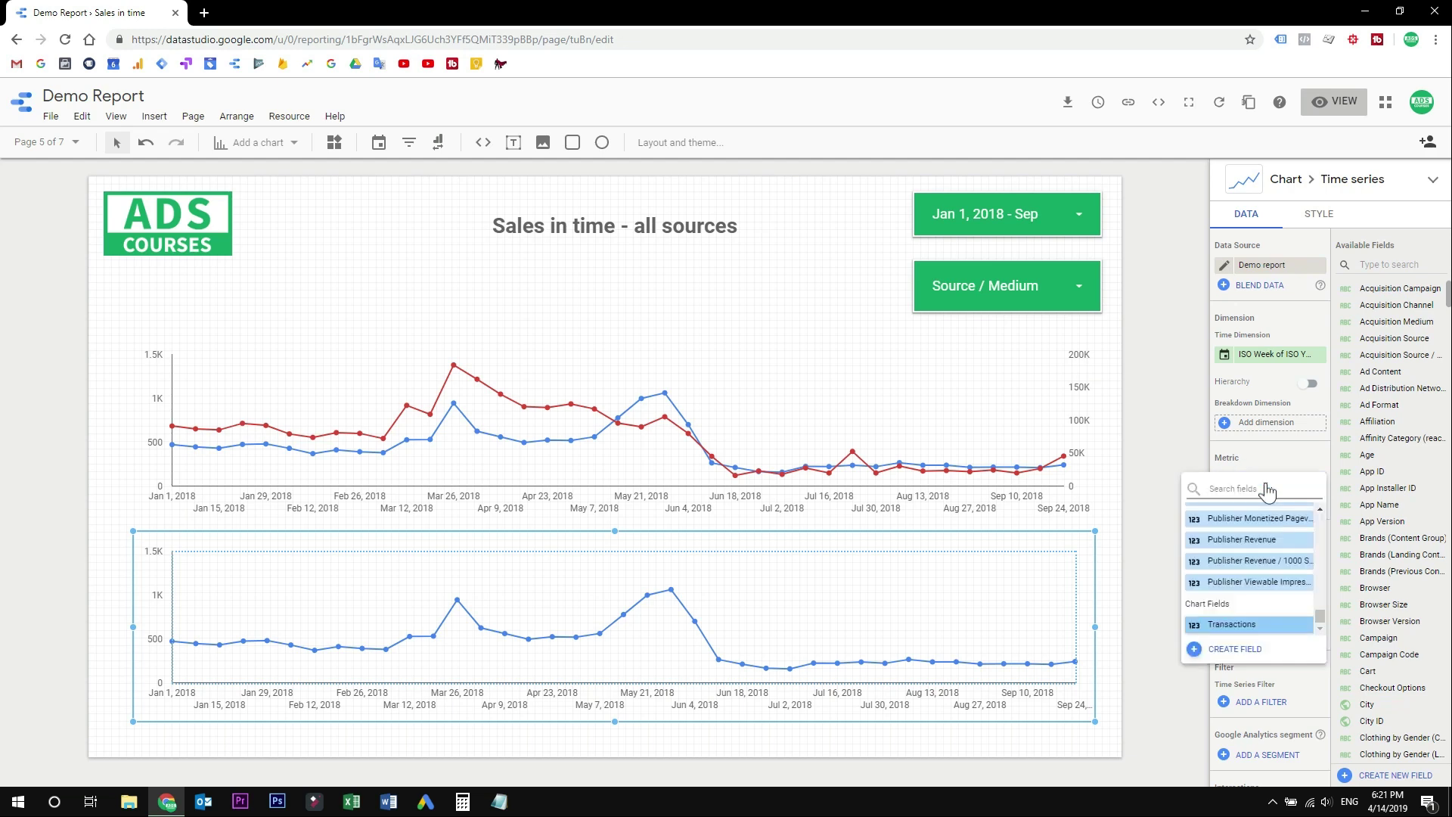
text(sessions)
key(ctrl+a)
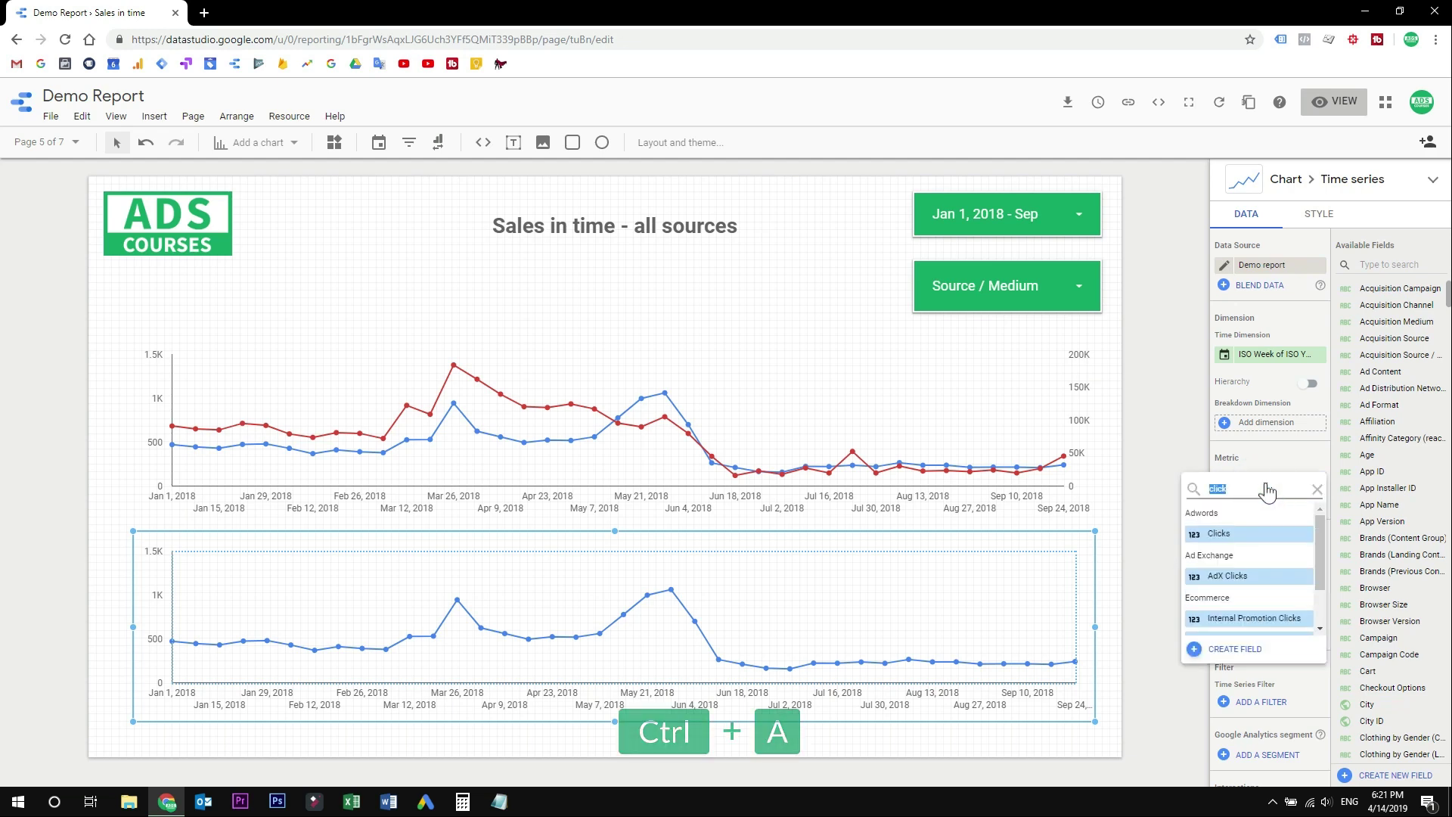
text(sessions)
scroll(1257, 567, down, 2)
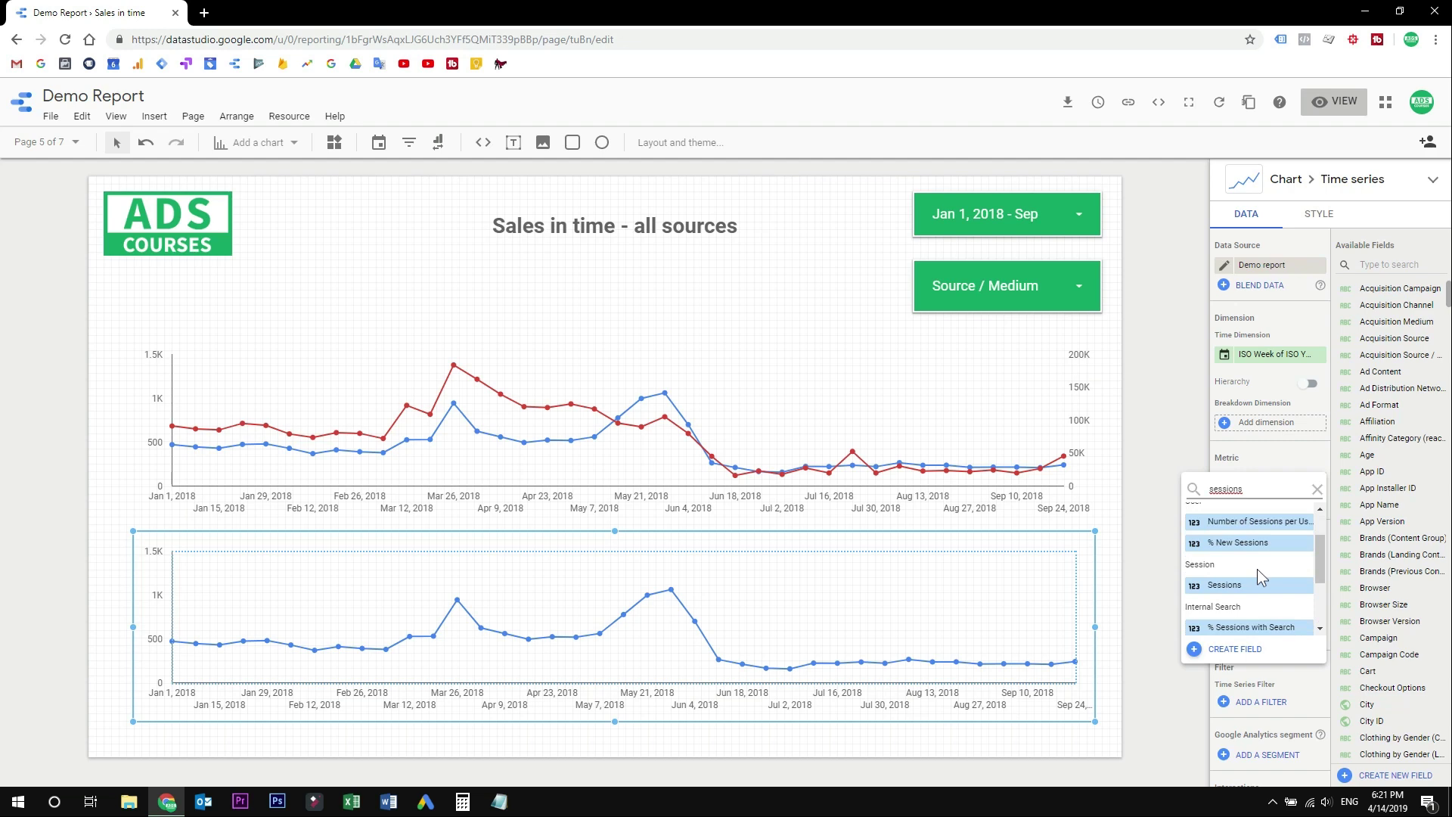
click(1257, 568)
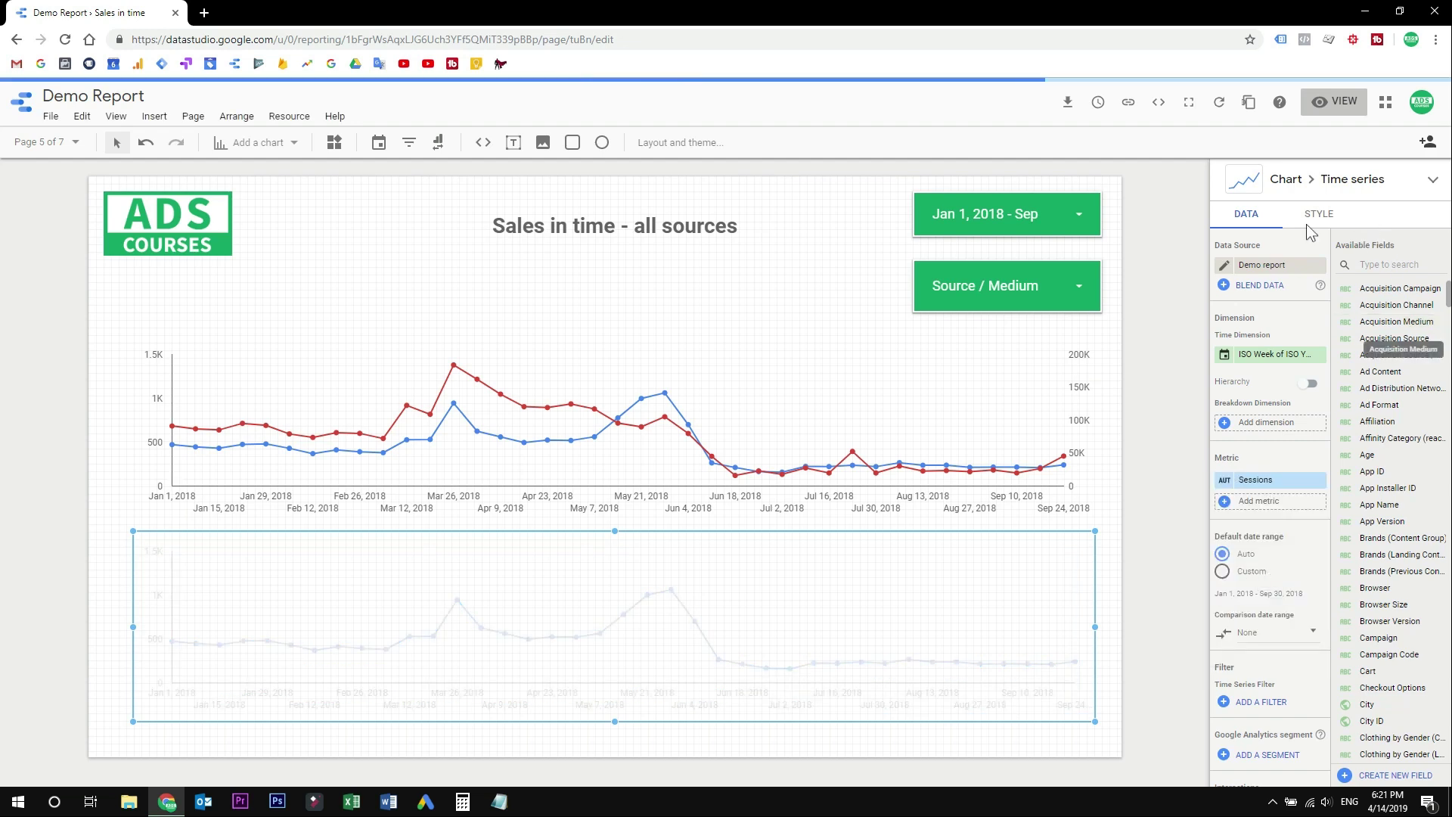
- Change the Sessions series color to green in the lower time series chart
click(1325, 218)
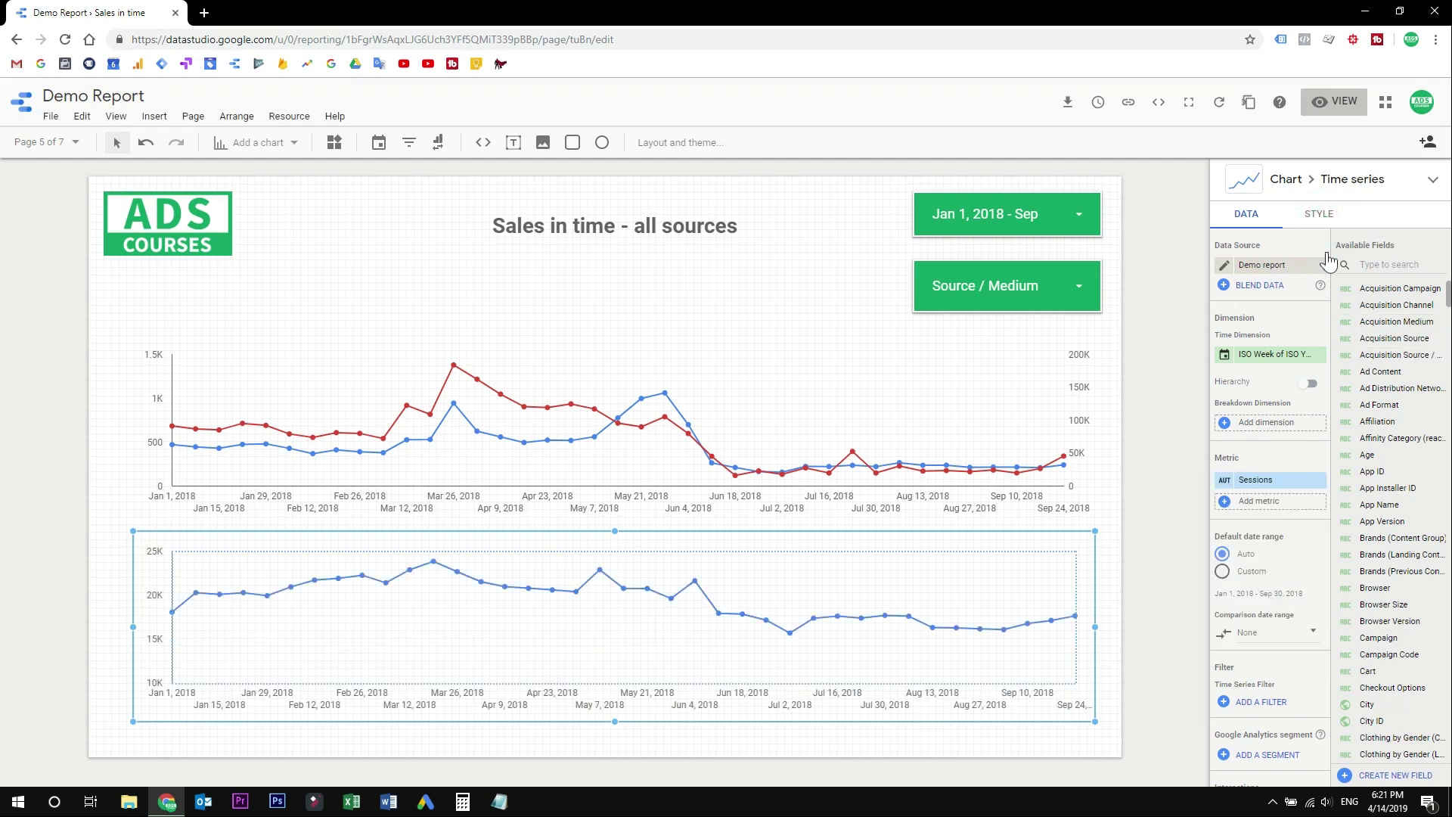
click(1334, 306)
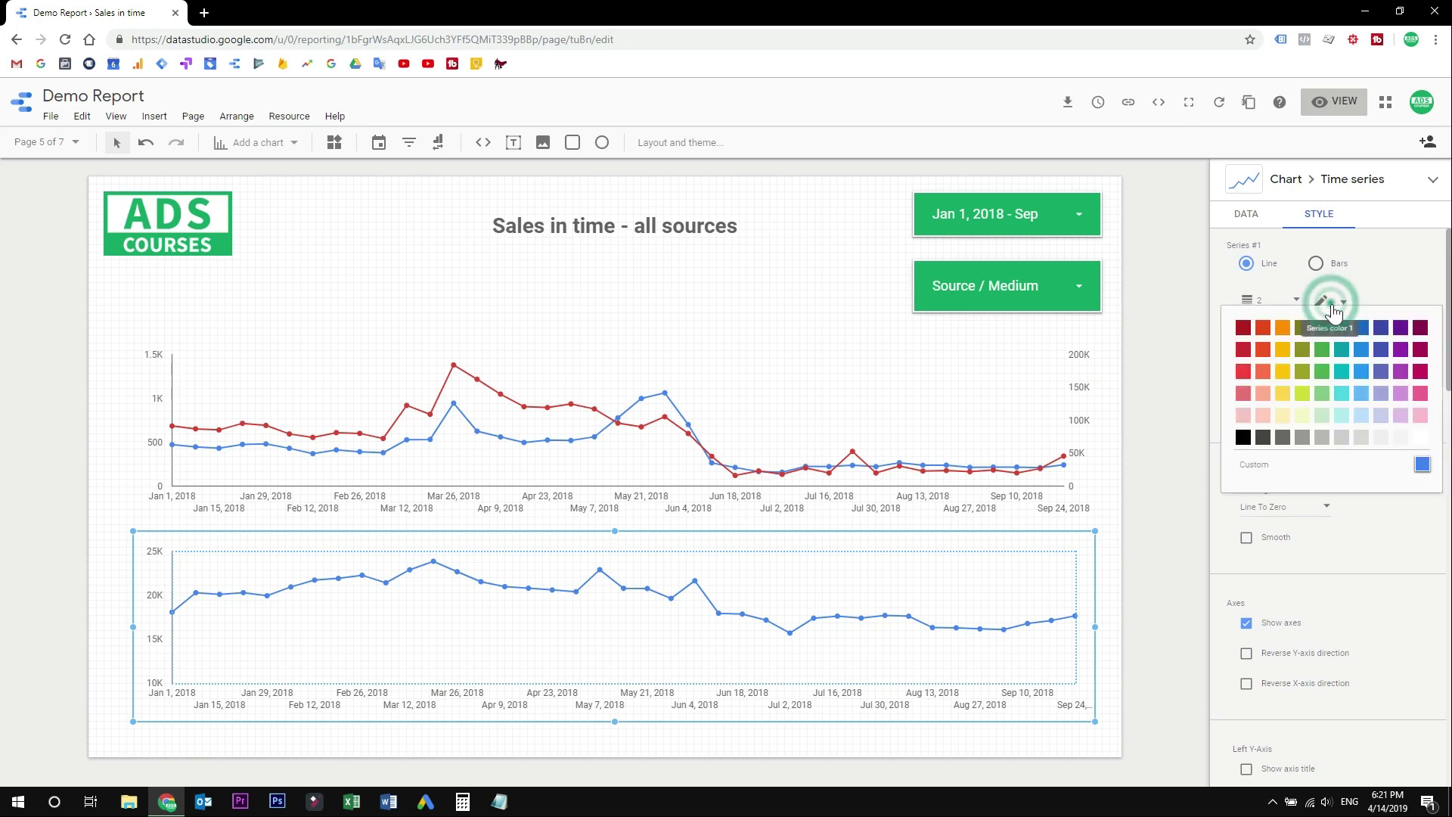
click(1328, 332)
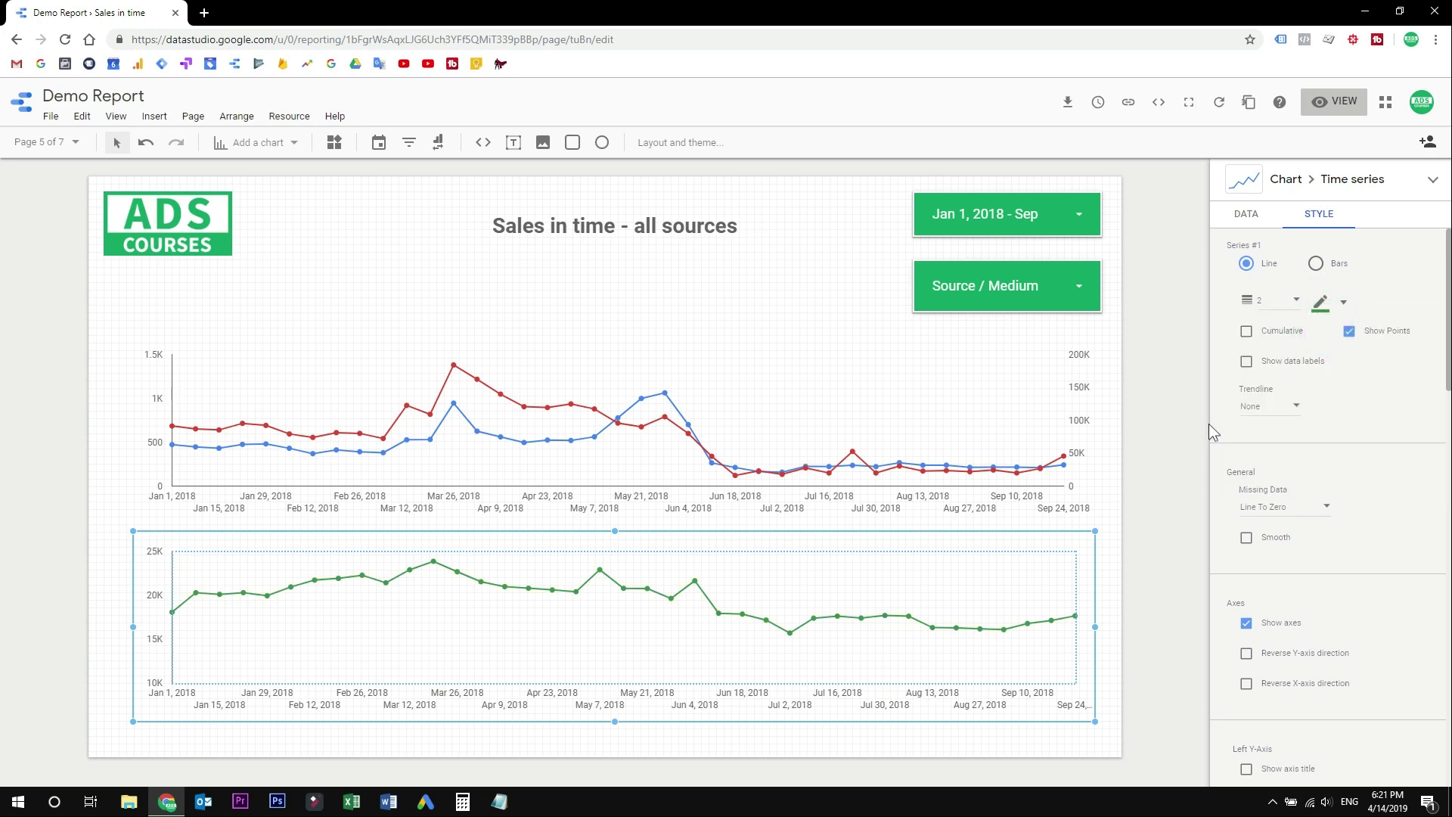
click(1137, 451)
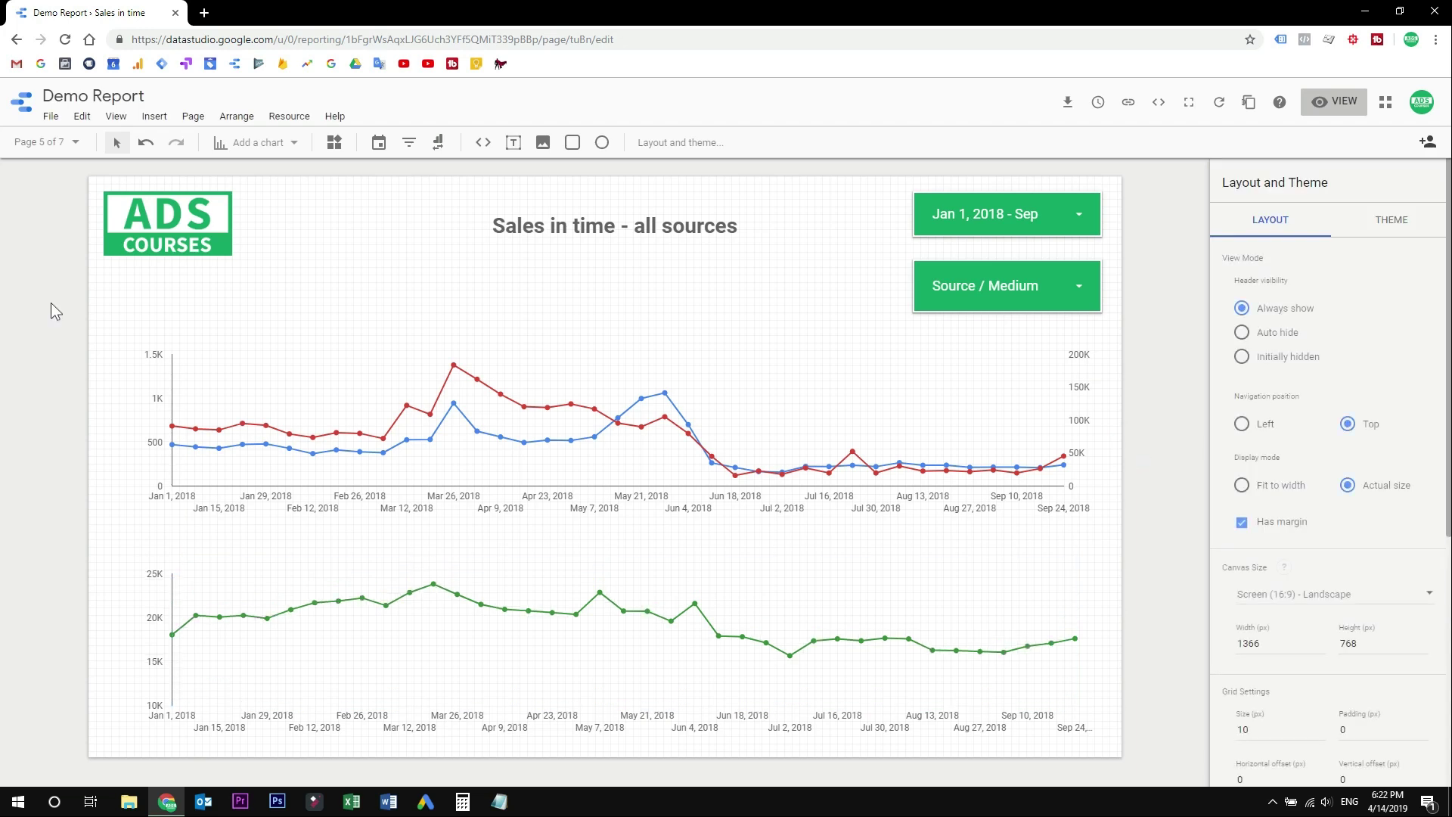
- Remove the unused pages Page 2 and Page 3 from the report
click(47, 142)
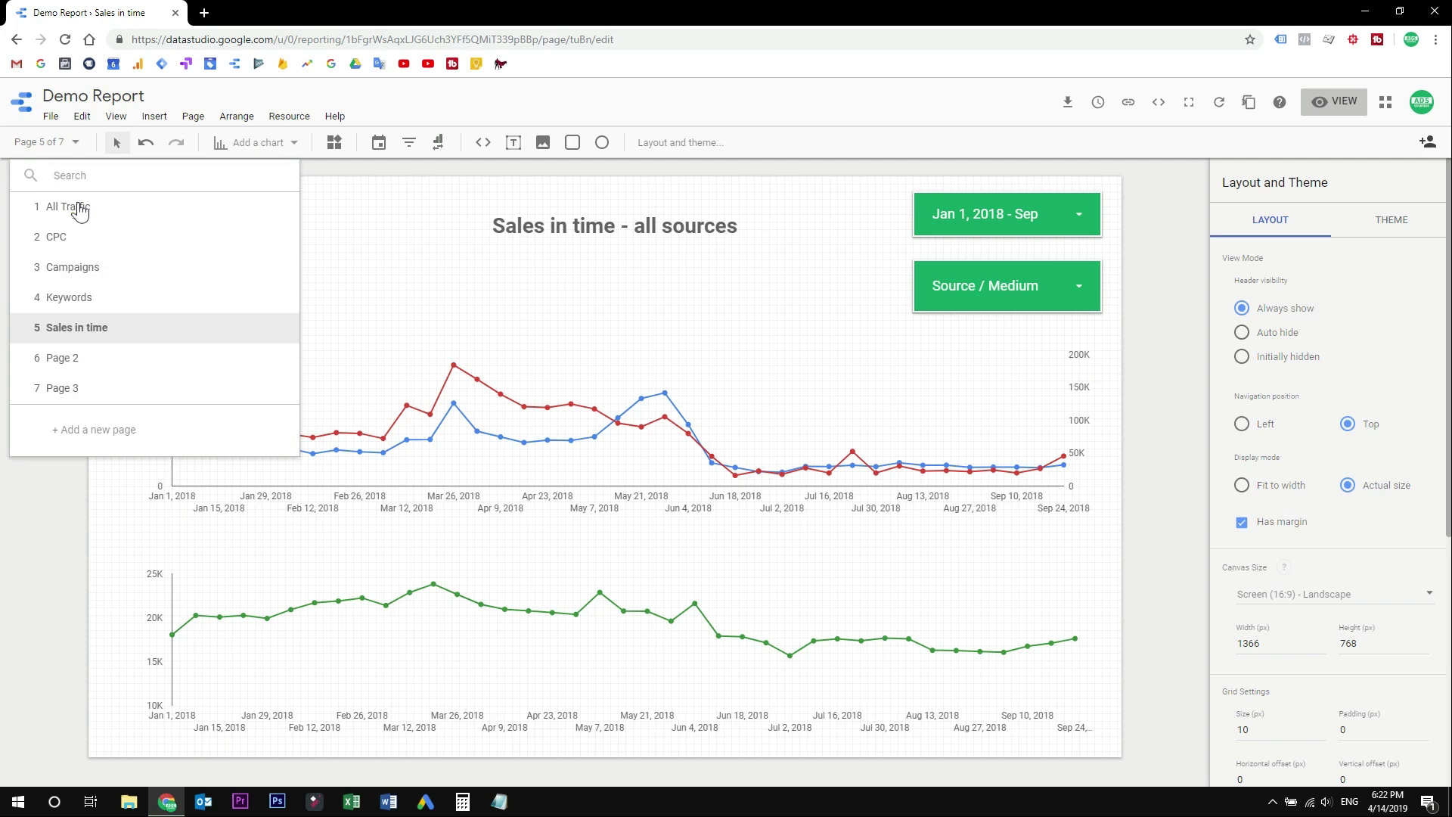
click(279, 358)
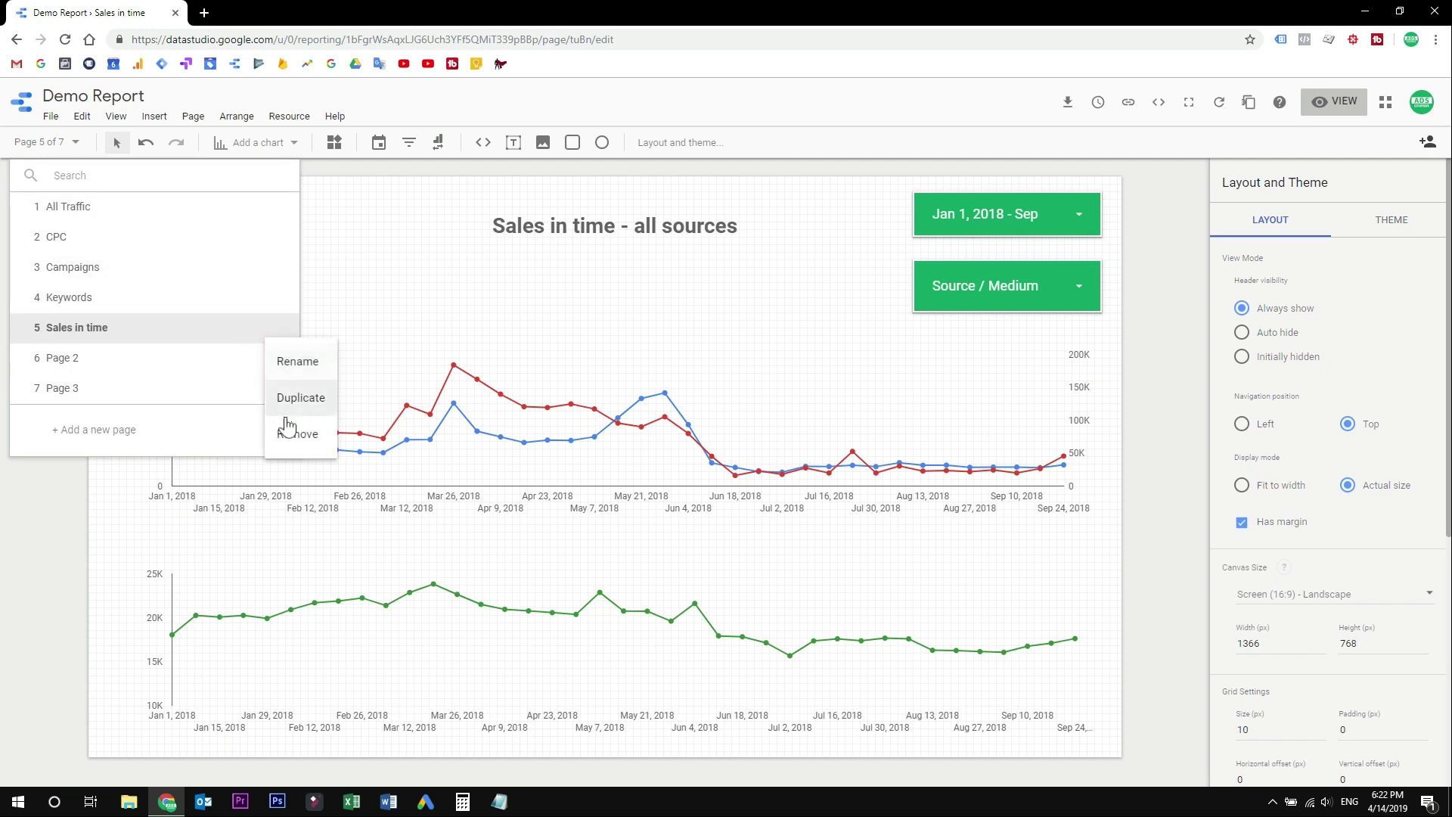
click(286, 434)
click(278, 360)
click(274, 433)
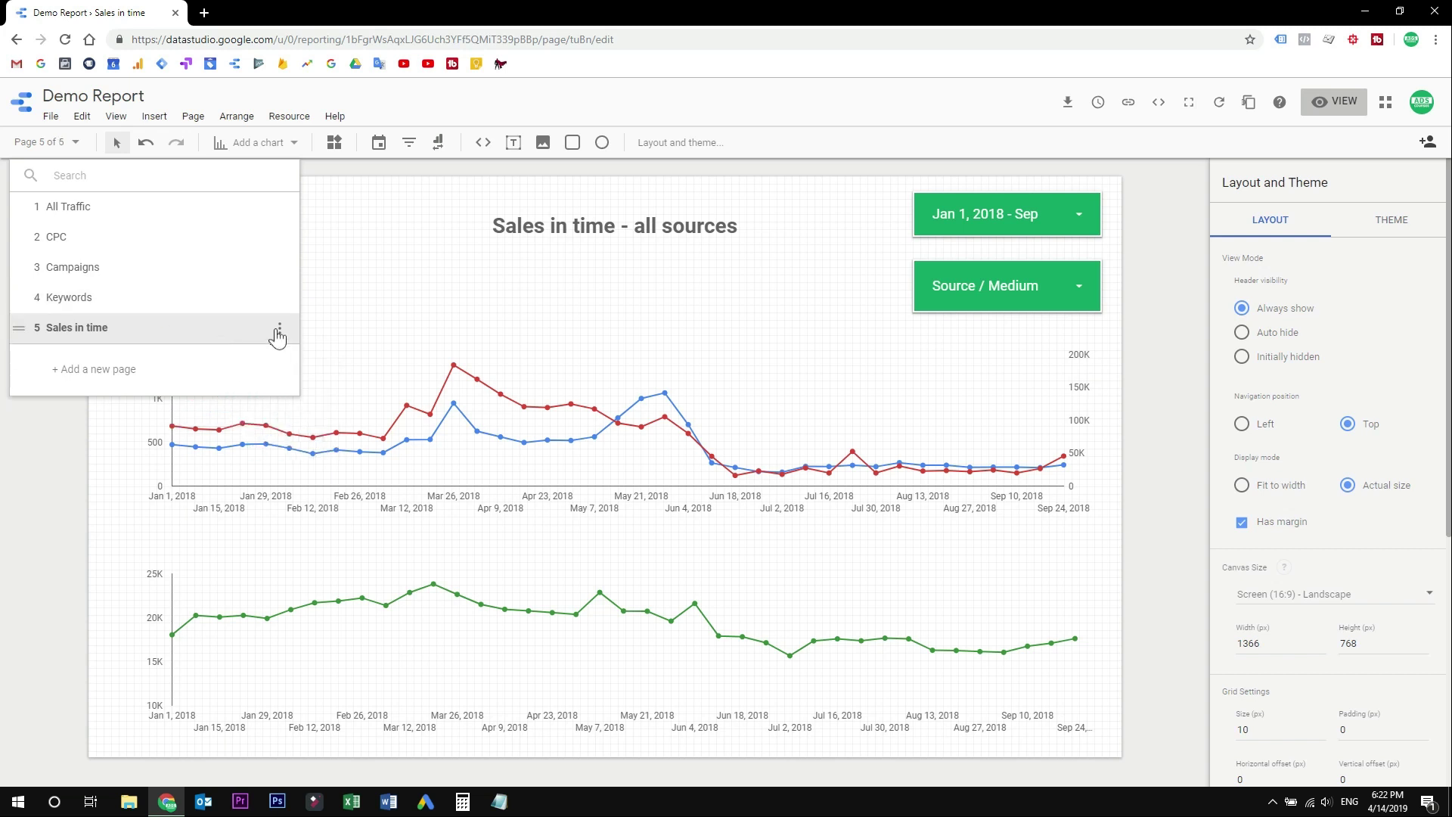
- Duplicate the Sales in time page and rename the copy as Device and location
click(278, 330)
click(298, 371)
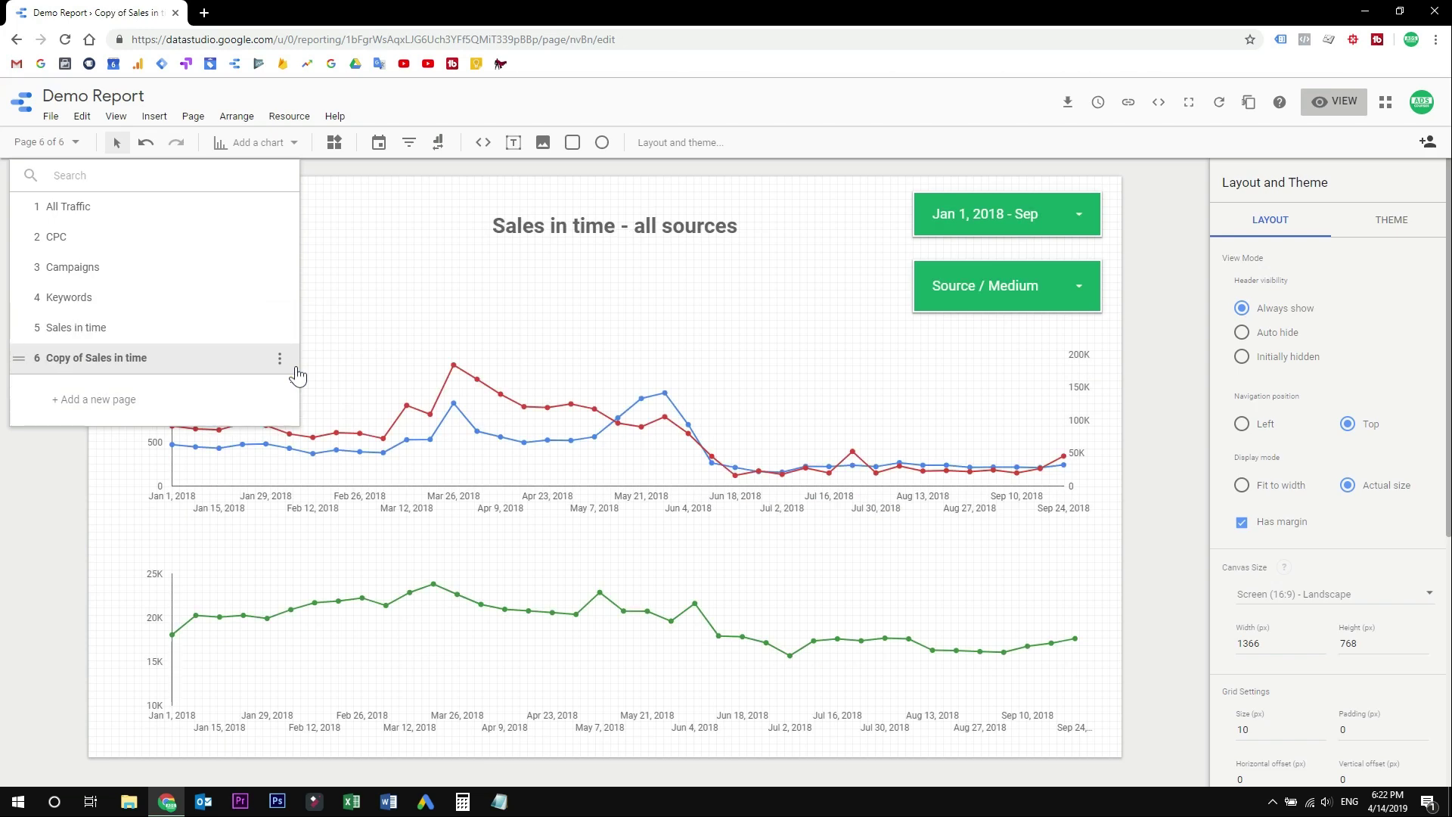
click(281, 356)
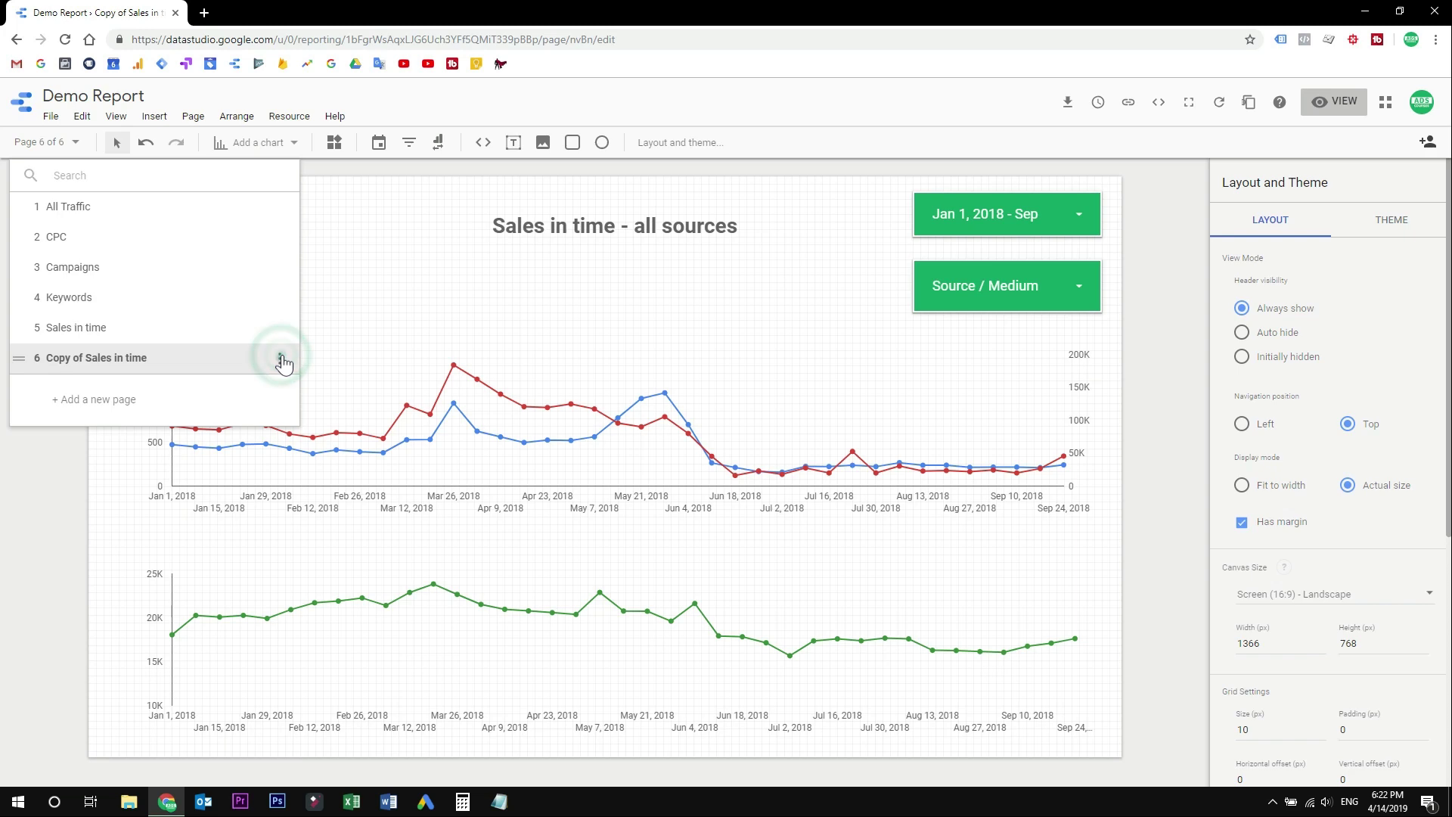
click(284, 362)
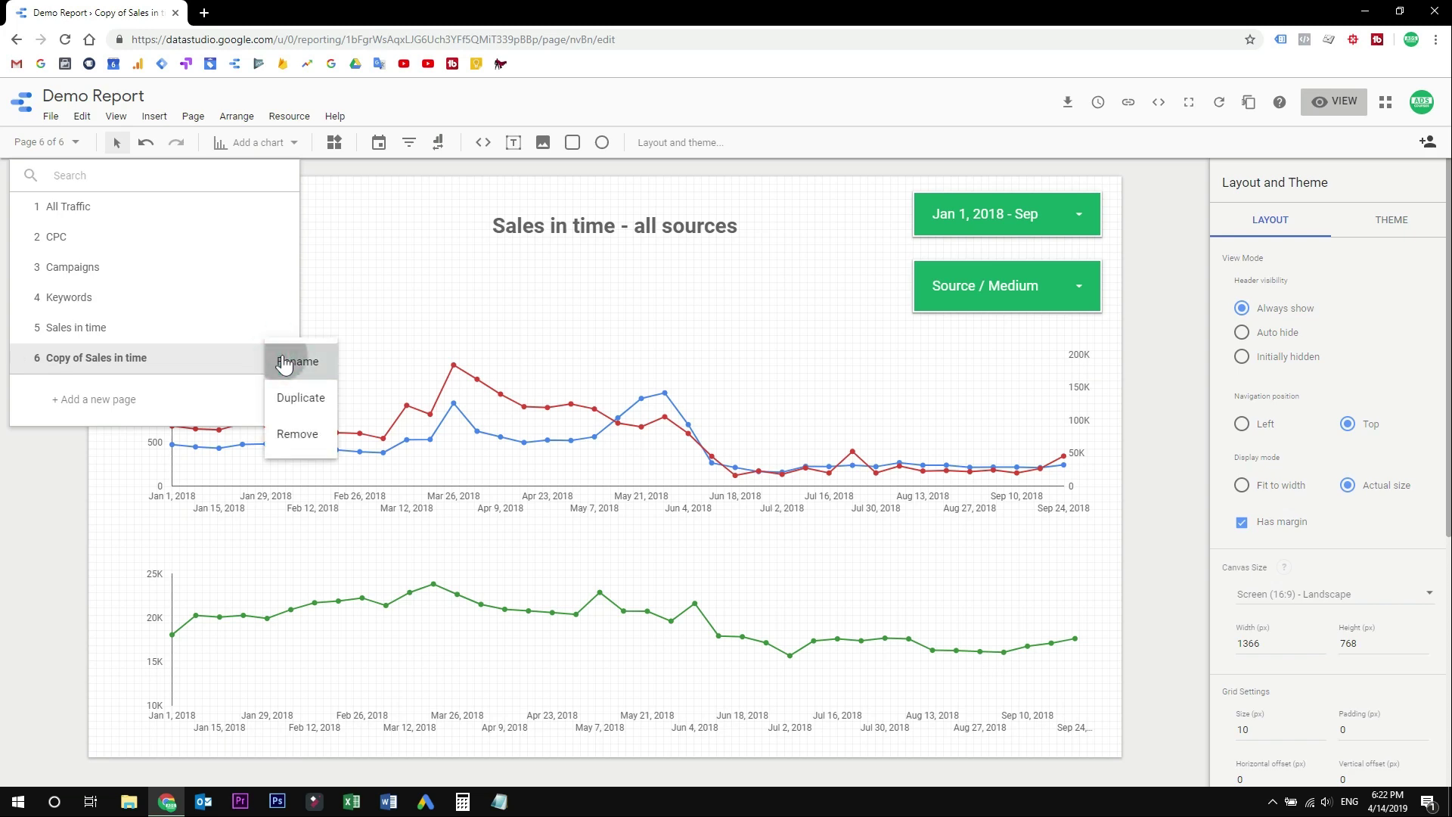
key(ctrl+a)
text(DEvice and l)
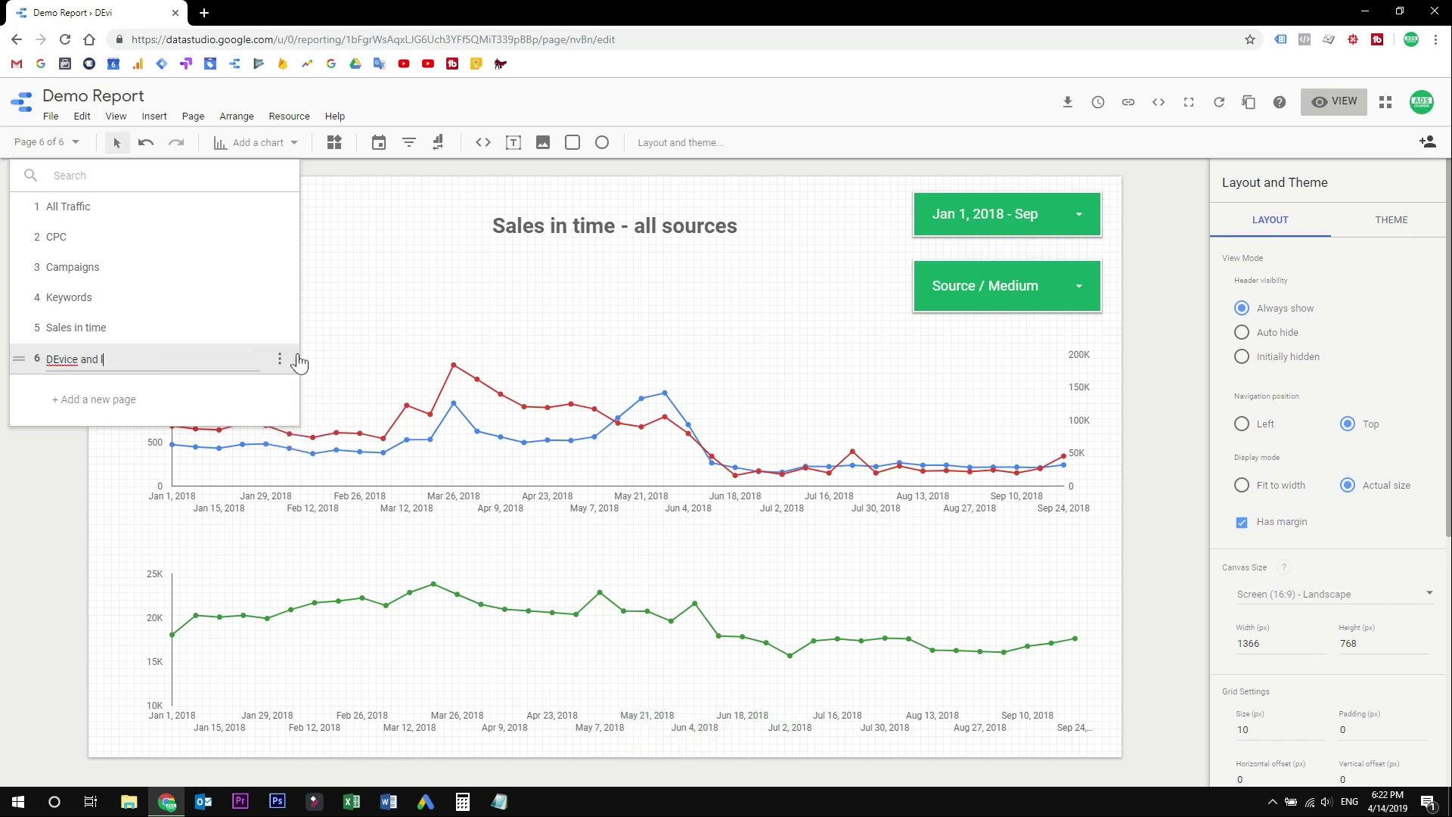
key(ctrl+Left)
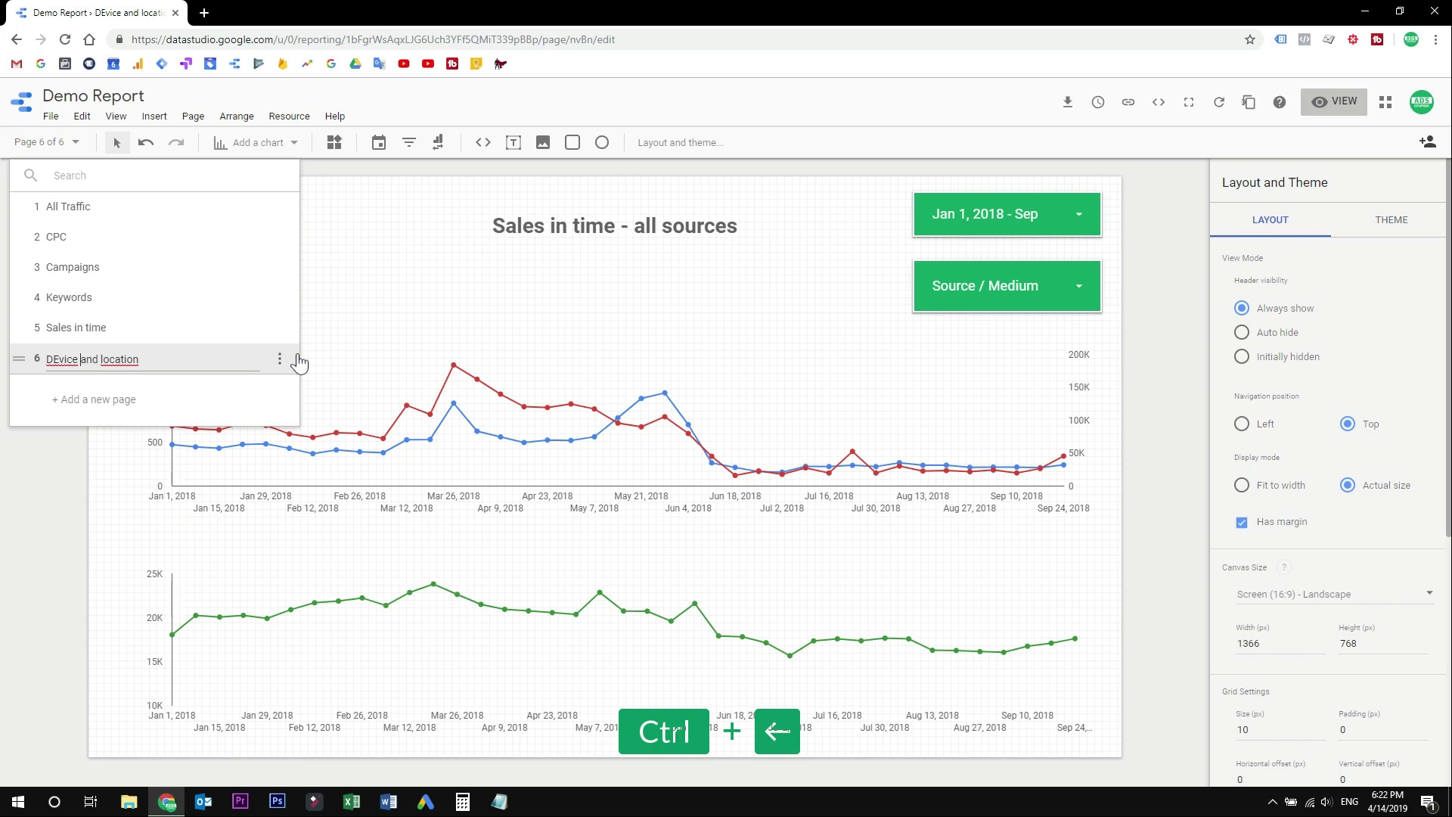
key(Home)
key(Right)
key(Delete)
text(e)
key(Return)
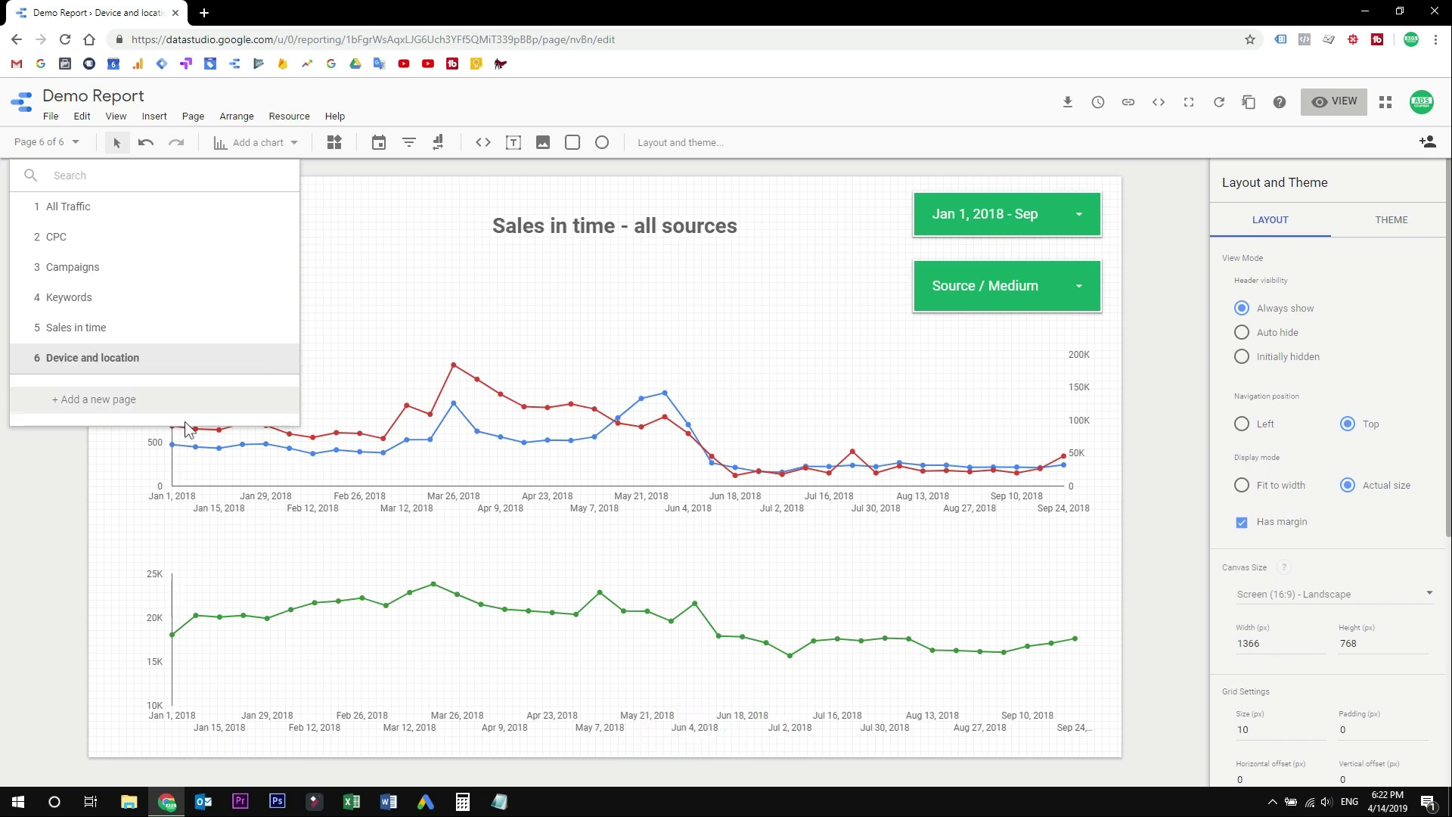
- Delete both time series charts from the Device and location page
click(75, 470)
click(639, 374)
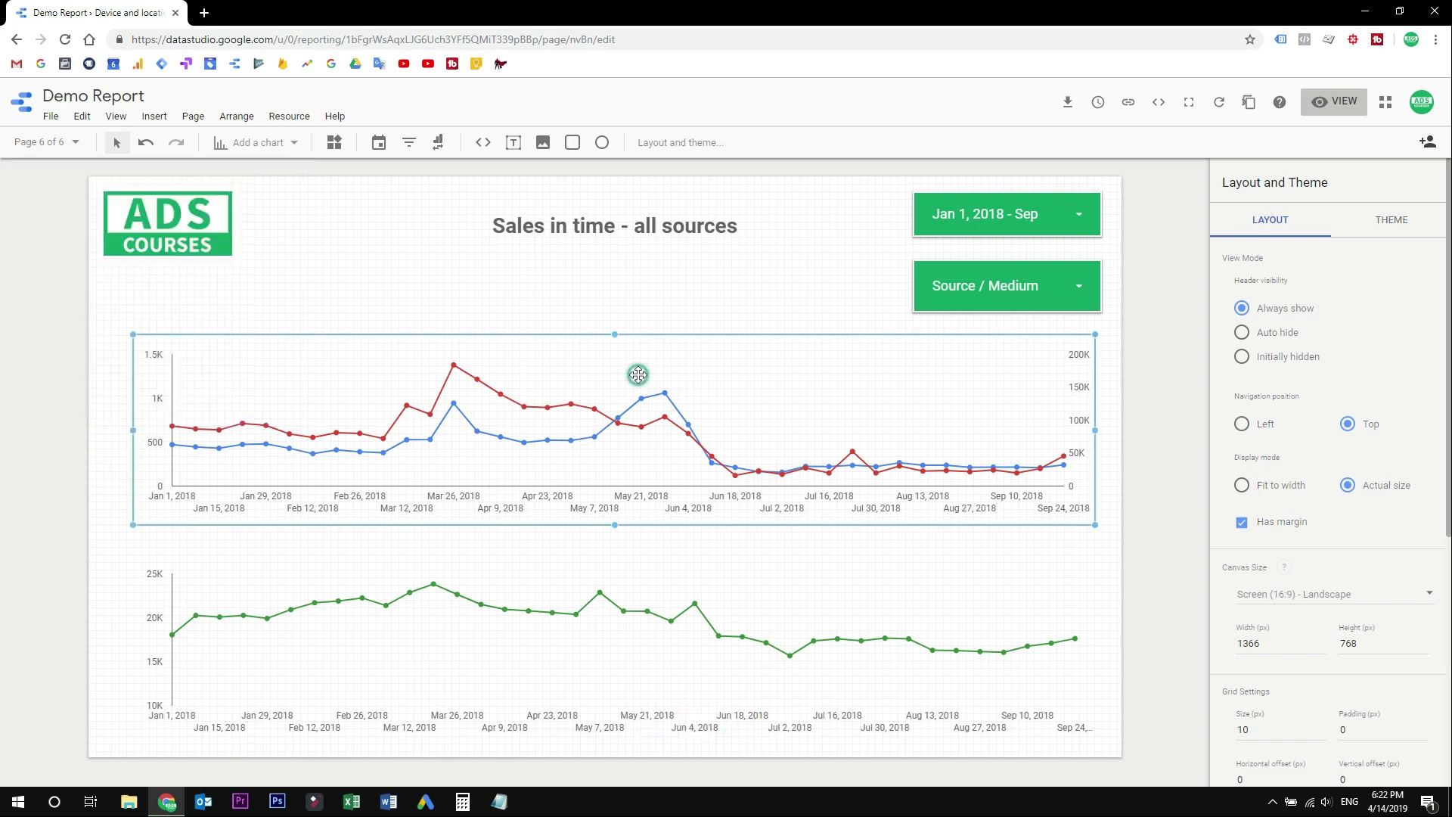
click(659, 578)
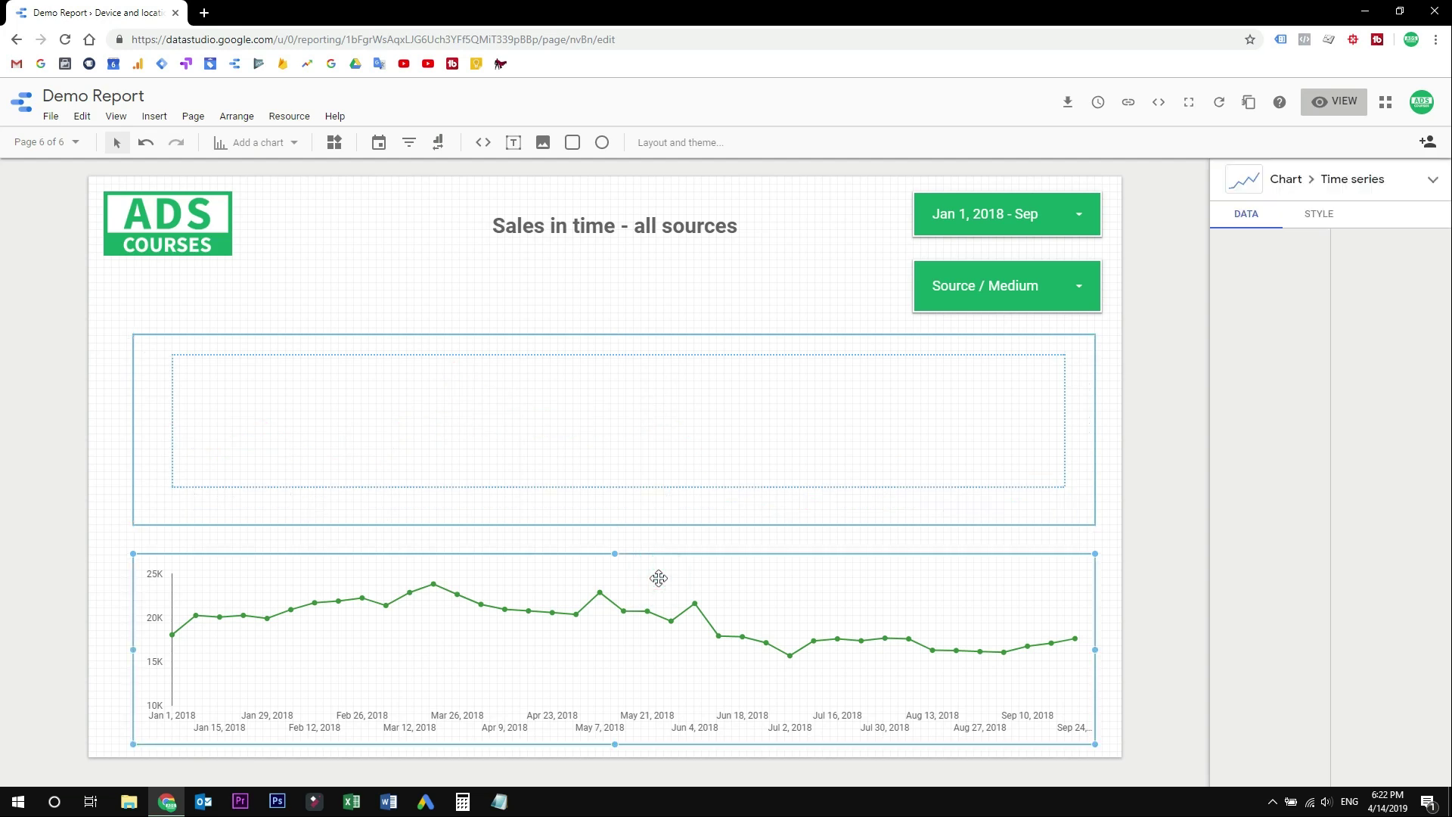
key(Delete)
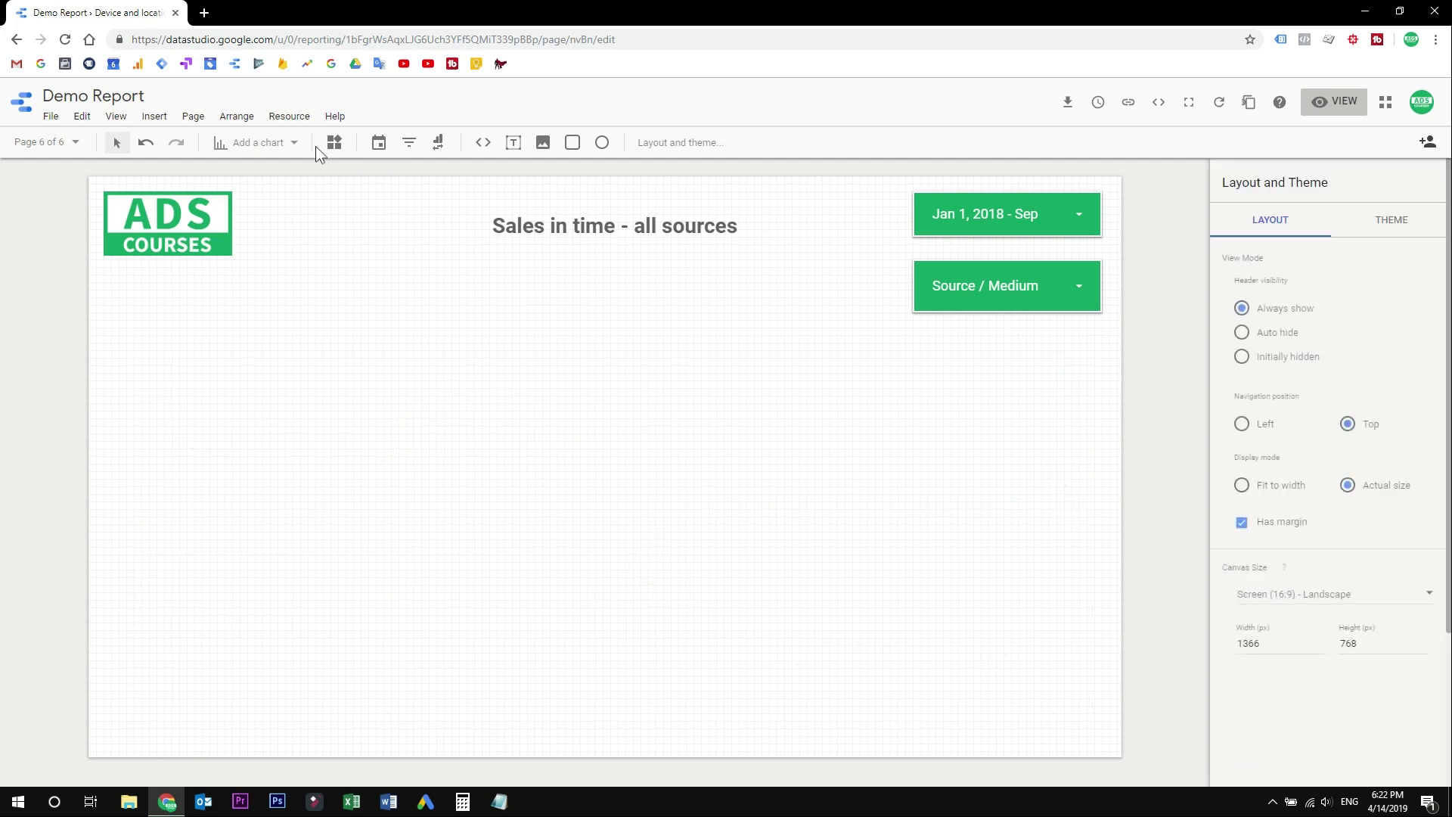
- Insert a donut chart and place it below the logo, near the page's left edge
click(283, 143)
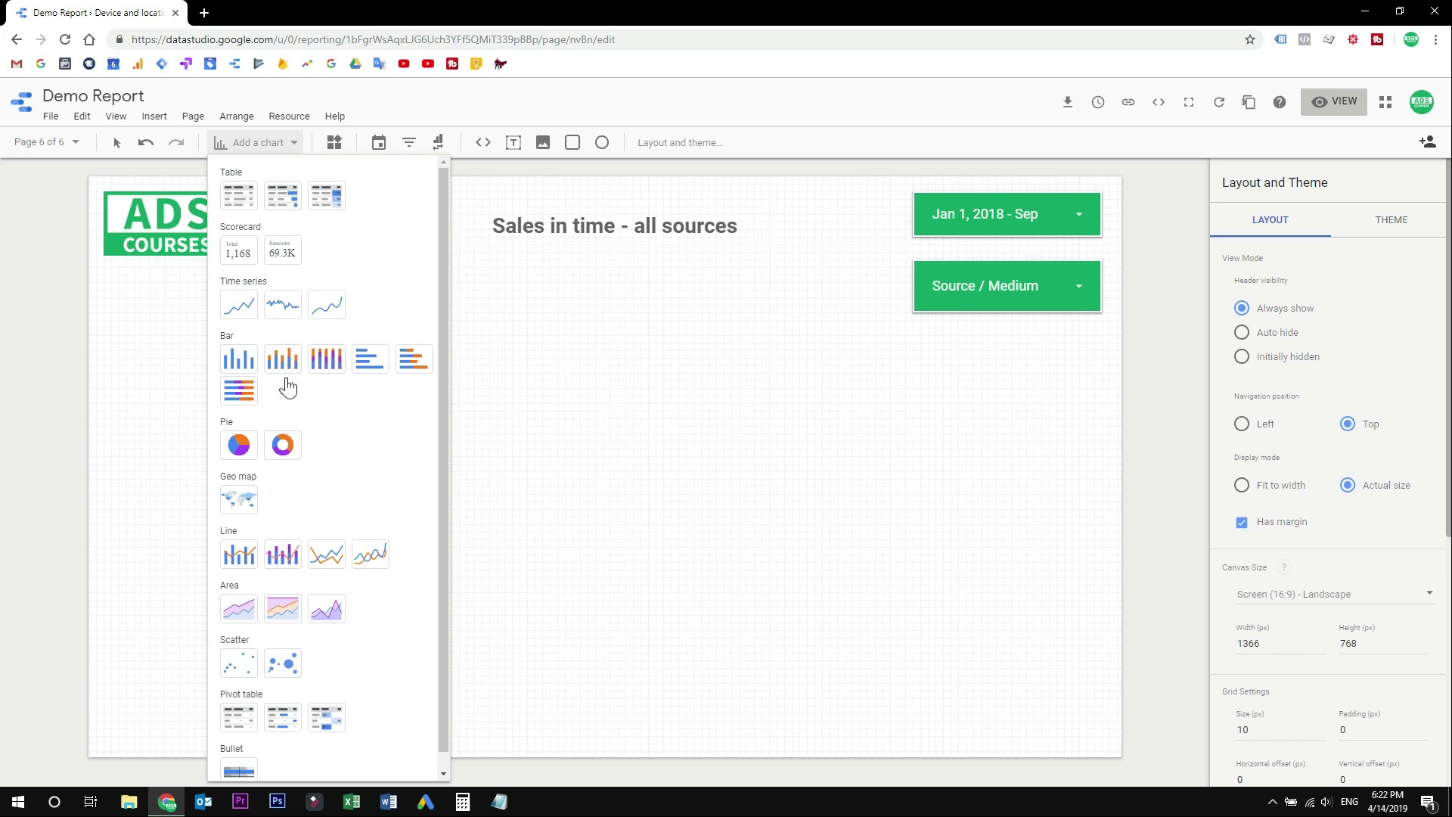
click(280, 445)
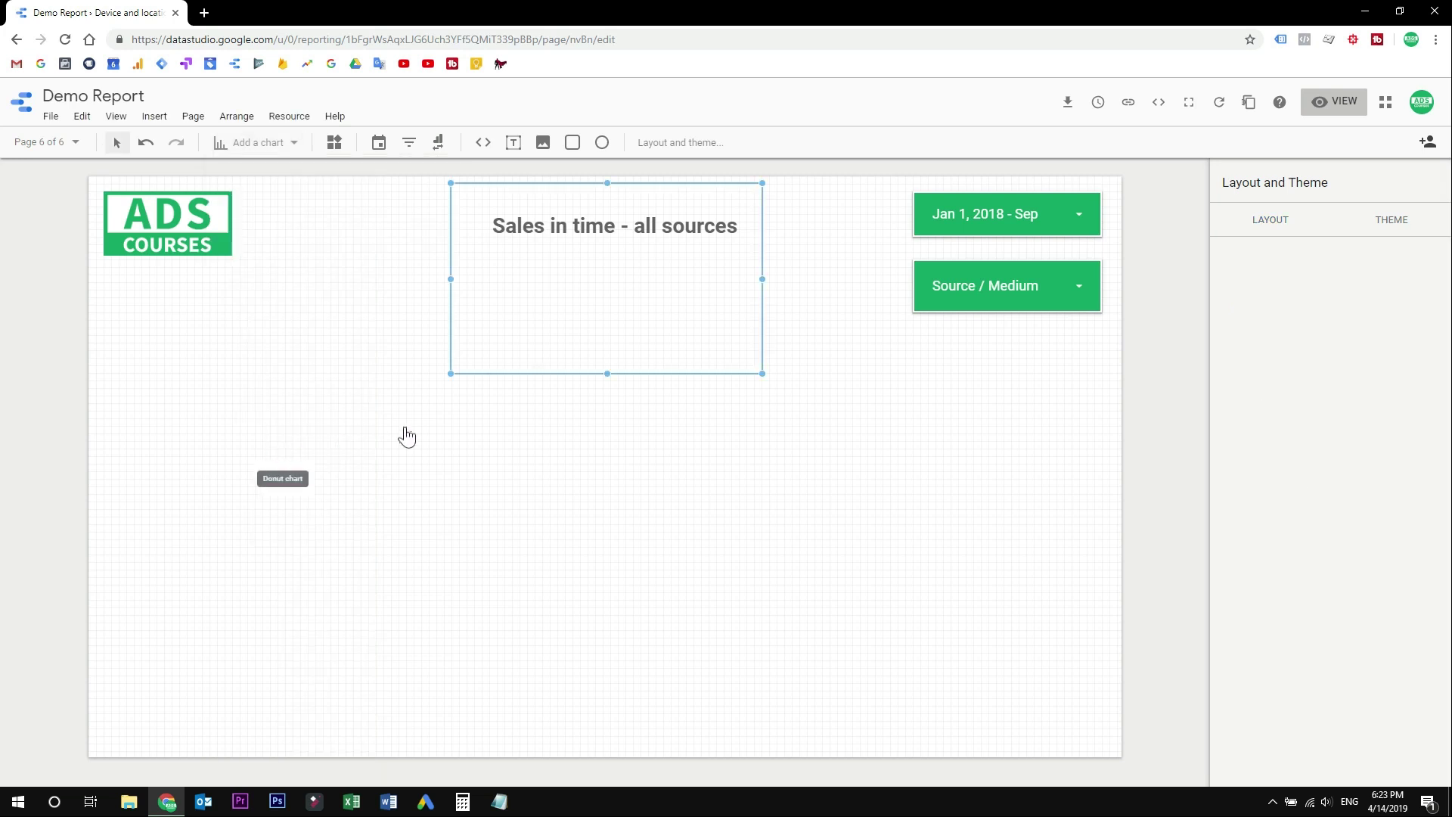
click(567, 309)
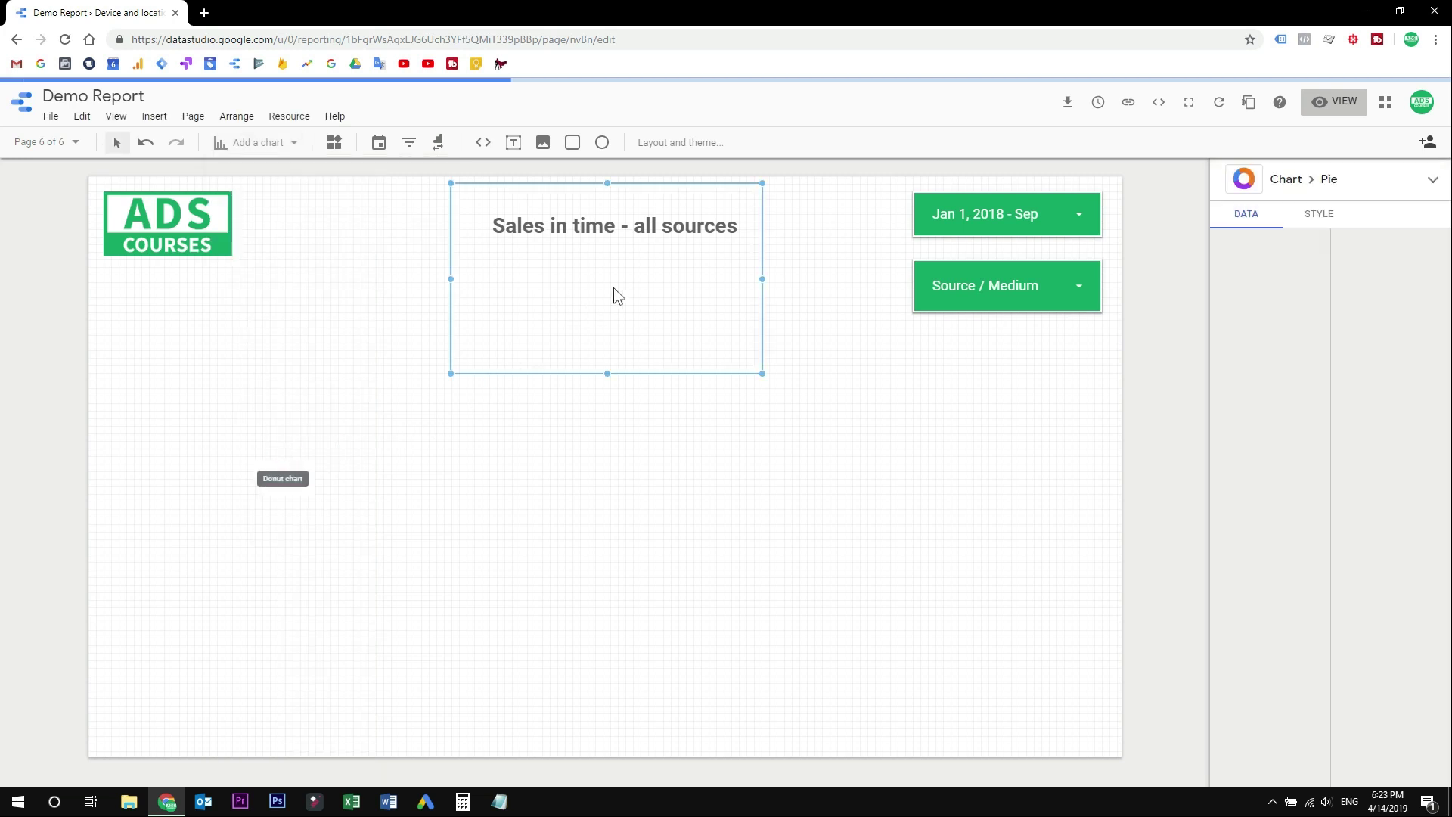
drag(655, 294, 338, 408)
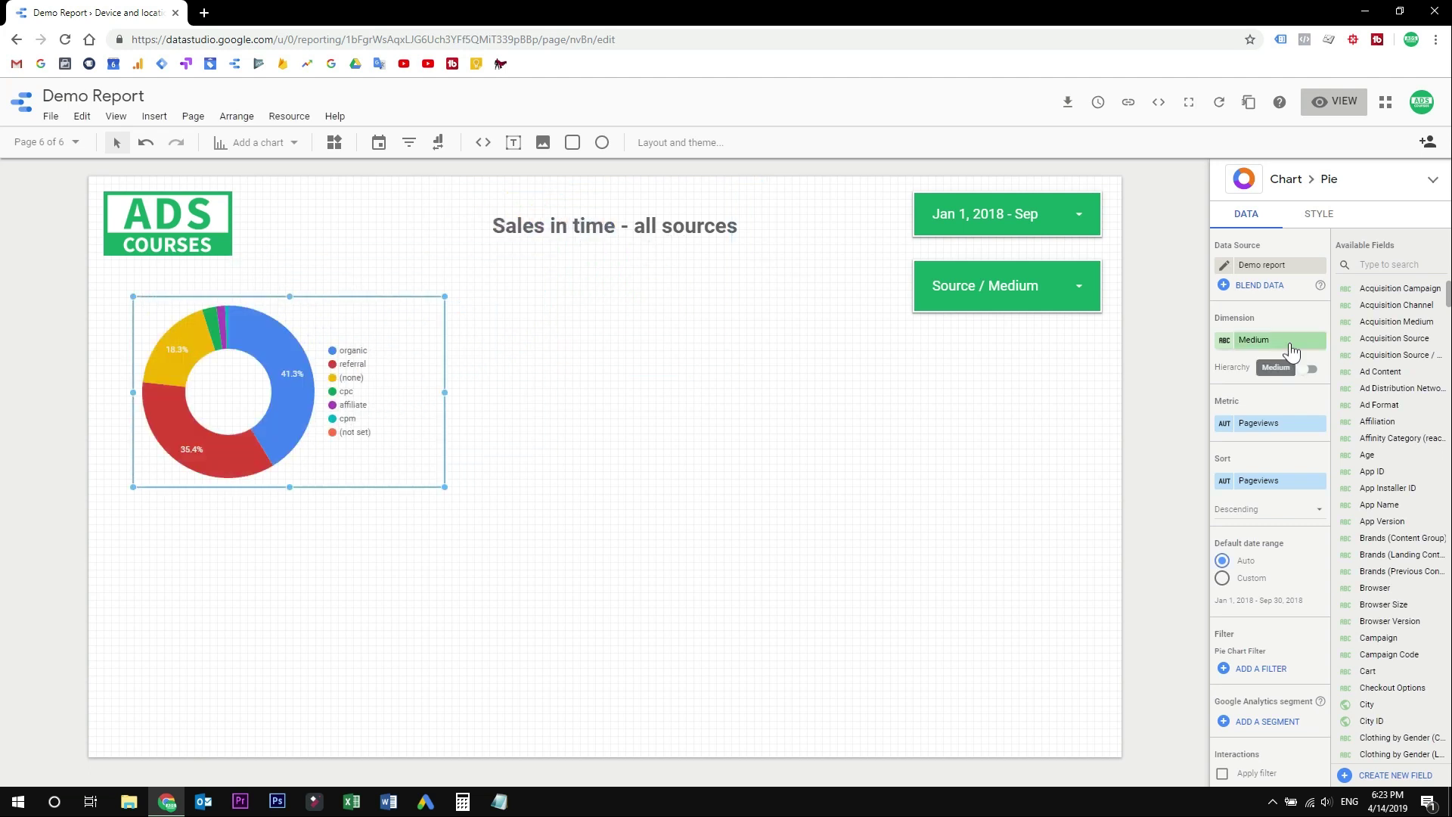
- Set the donut chart's dimension to Device Category
click(1291, 350)
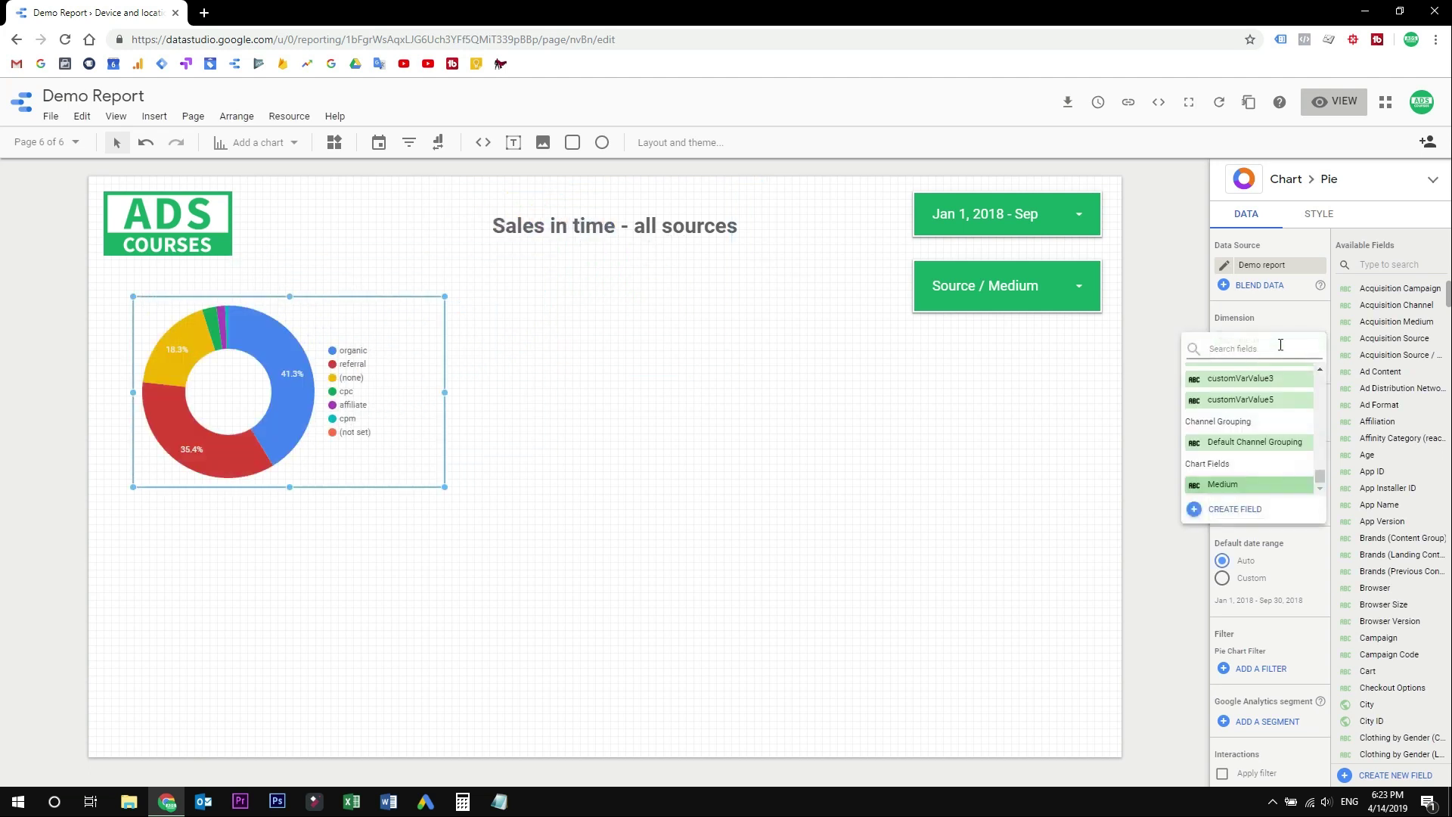
text(device)
click(1246, 439)
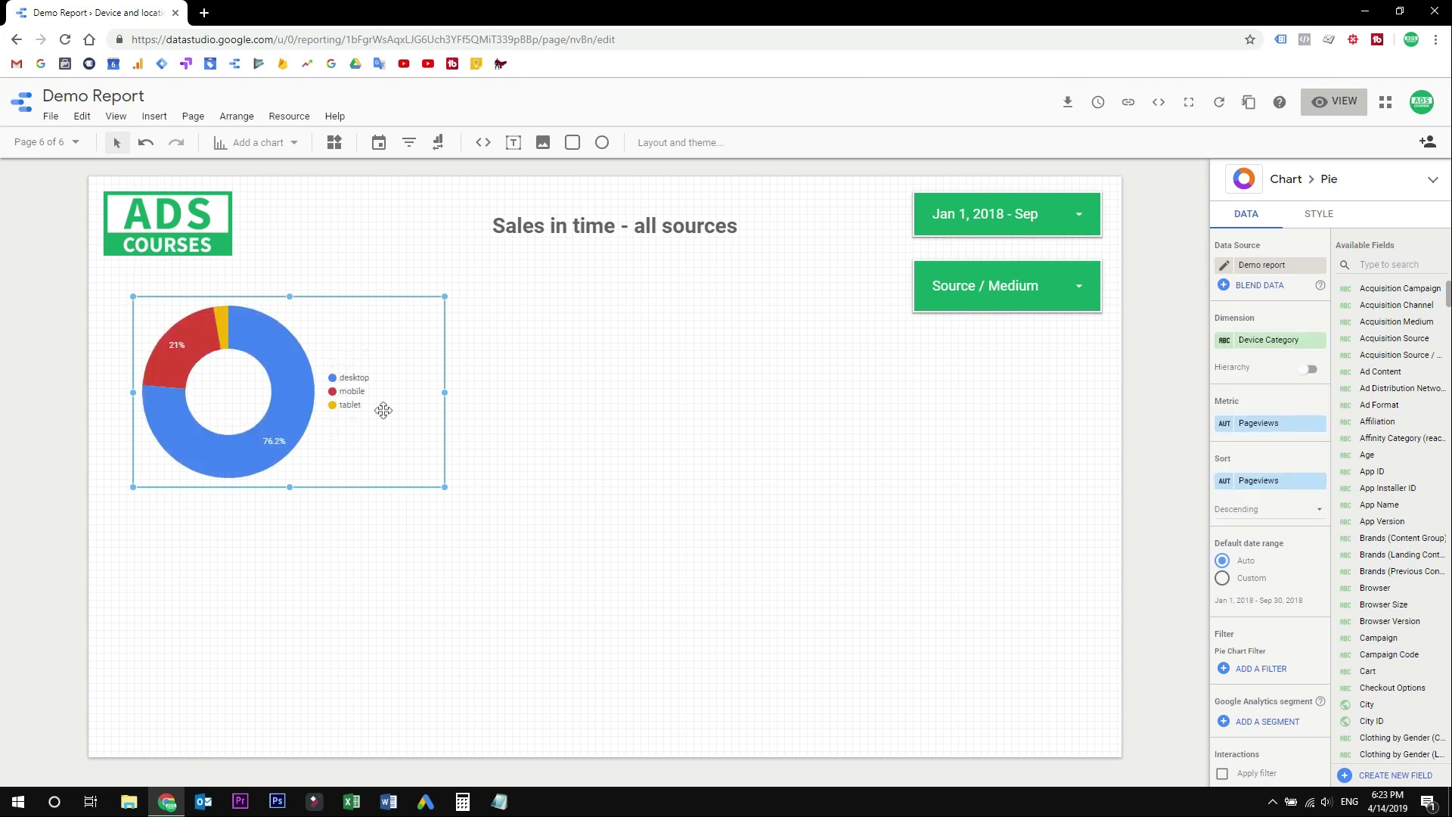
- Duplicate the device donut chart and place the copy directly below the original
key(ctrl+c)
key(ctrl+v)
drag(265, 422, 258, 613)
- Shrink the upper donut chart to roughly two-thirds of its size and set its metric to Transactions
click(393, 431)
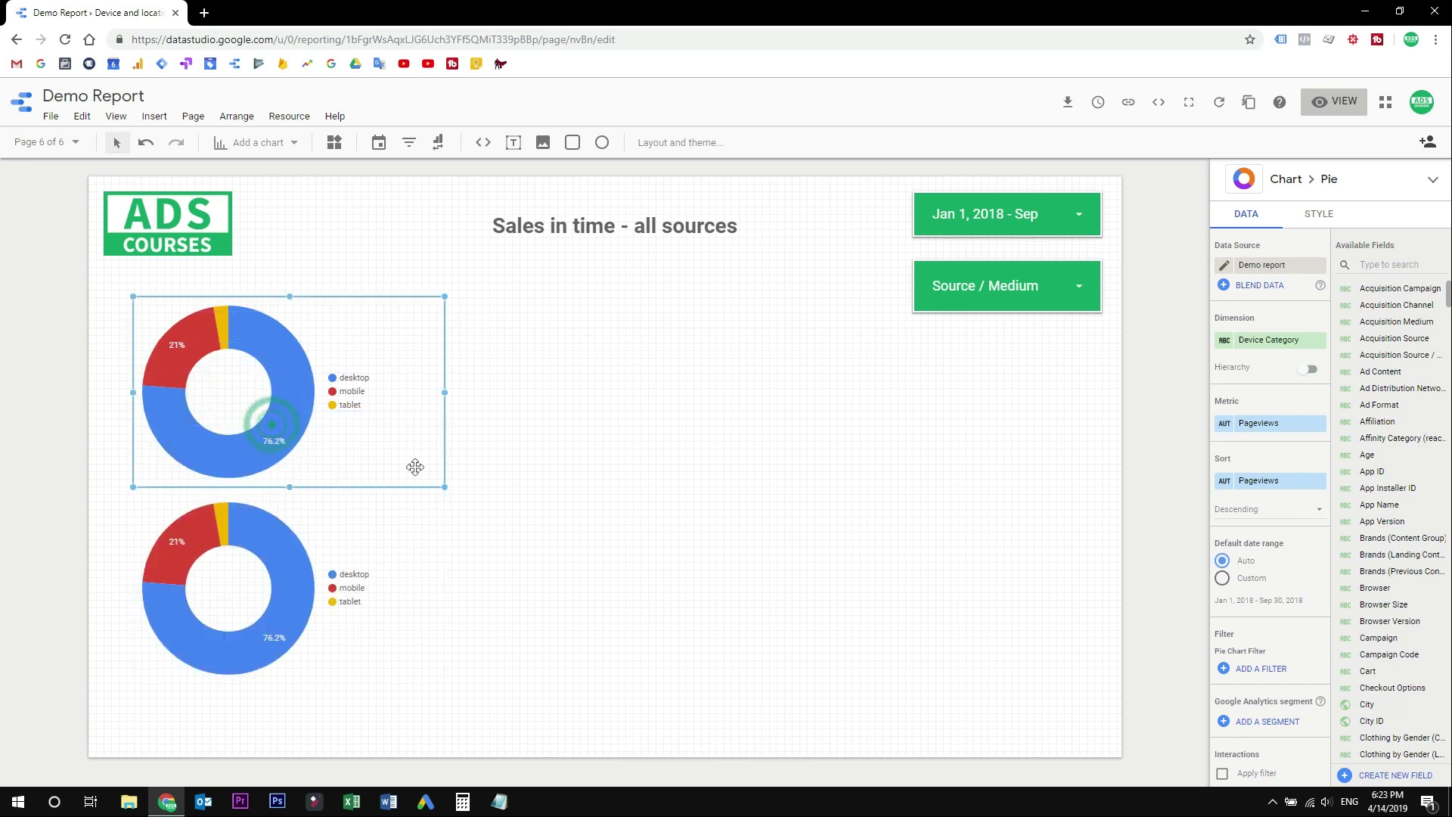
drag(444, 482, 331, 426)
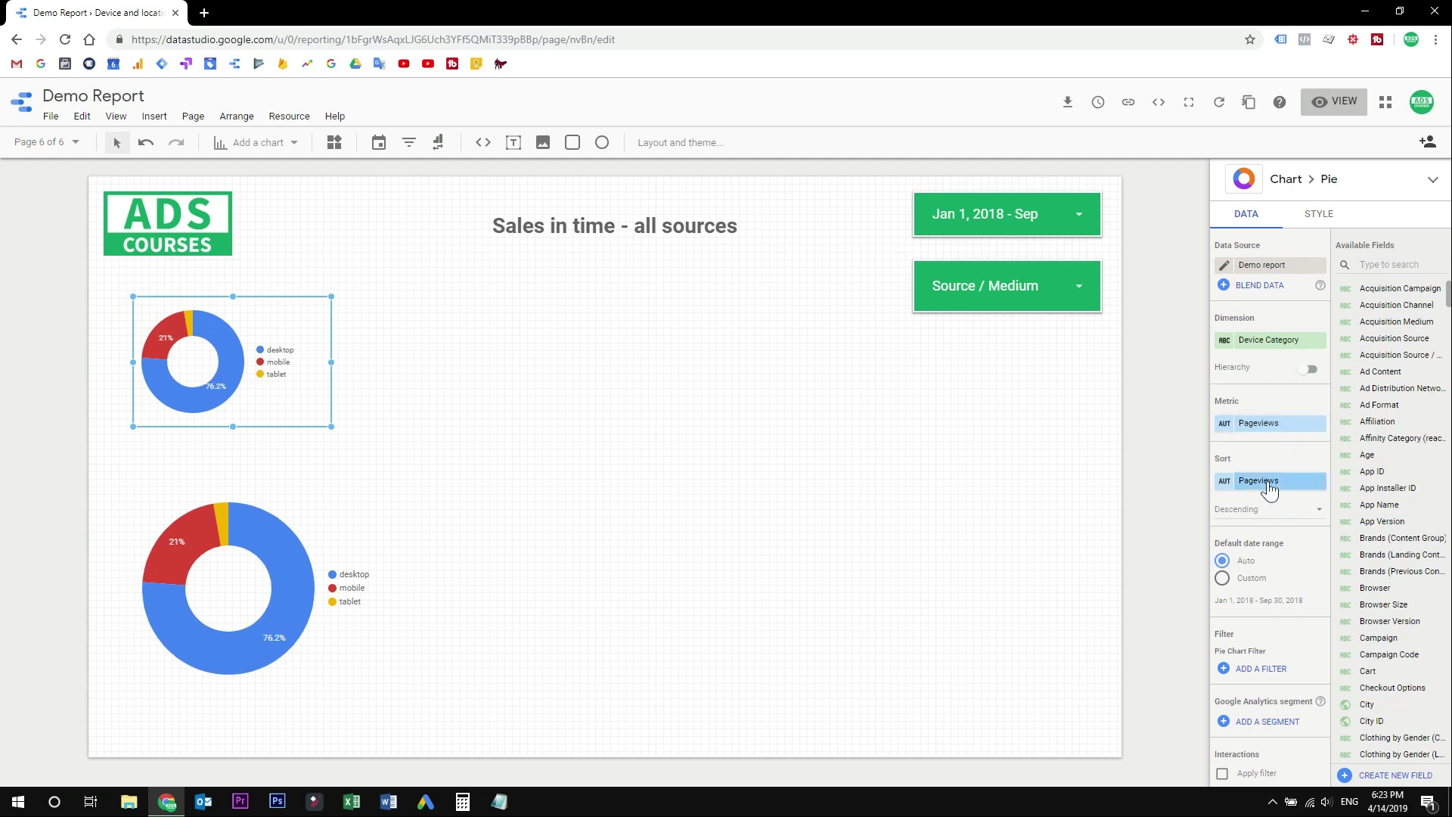
click(1296, 426)
text(transac)
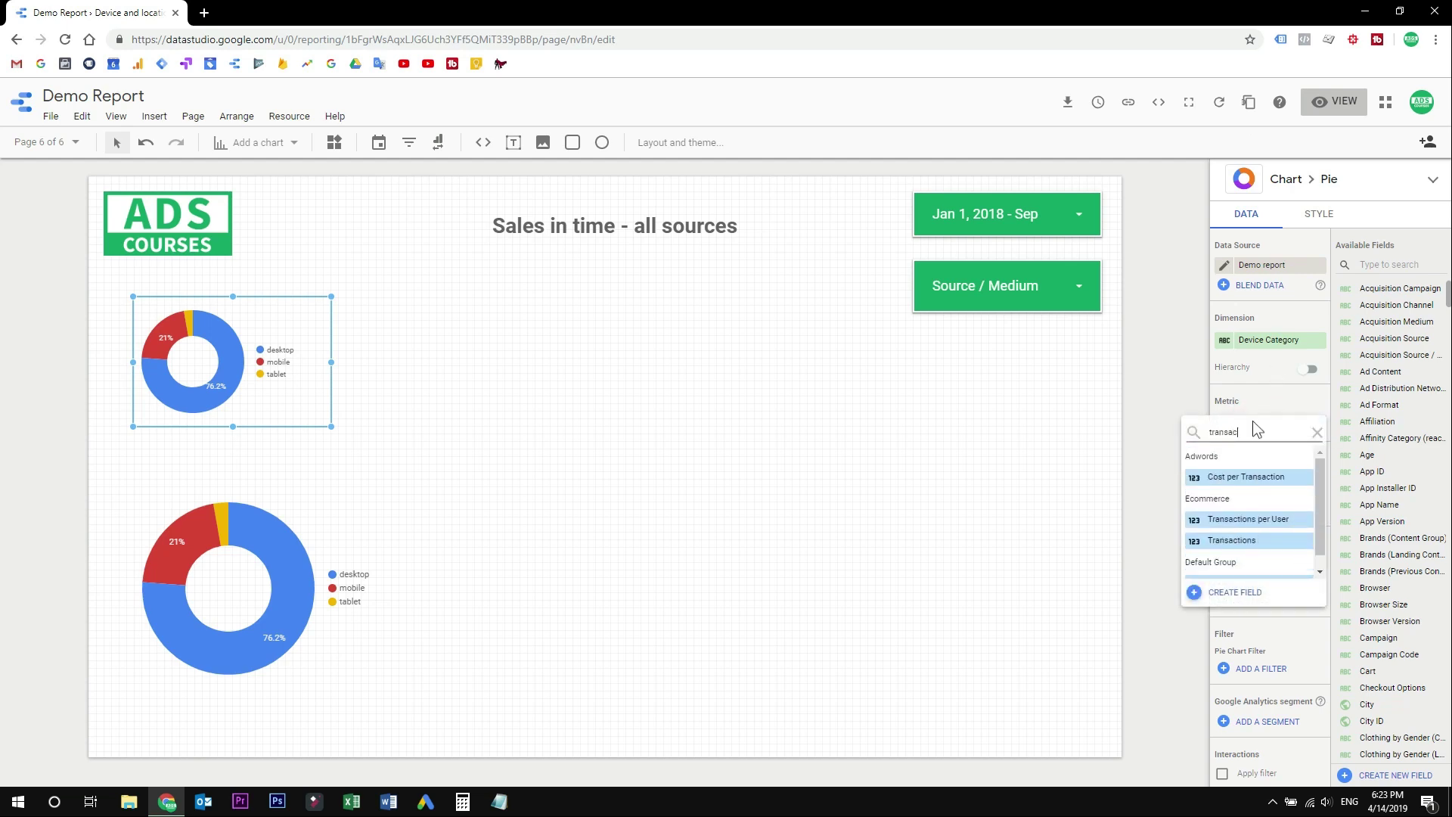
click(1233, 540)
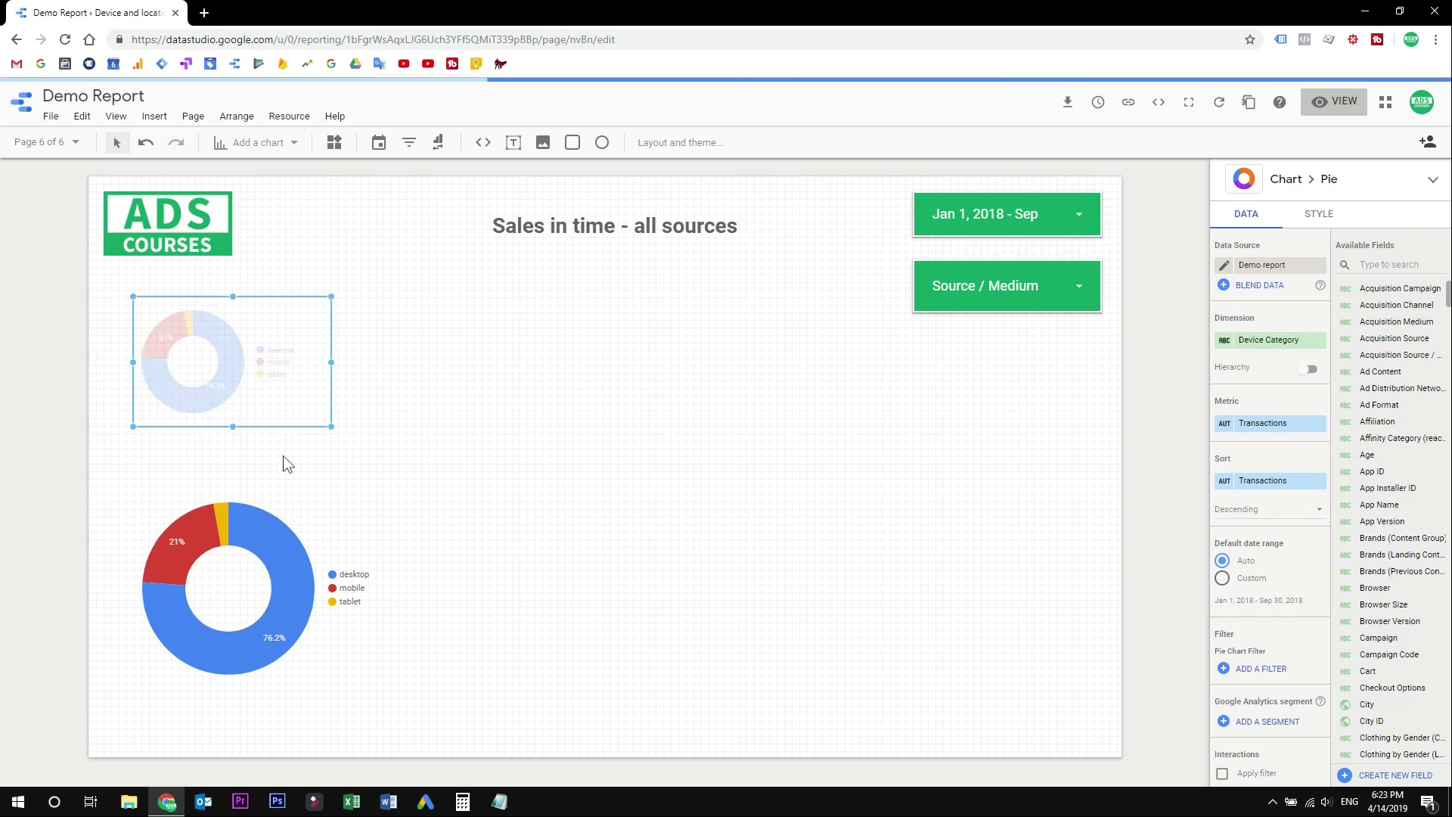
- Set the lower donut chart's metric to Sessions and fit it to the upper chart's size, closely beneath it
click(260, 530)
drag(444, 683, 319, 609)
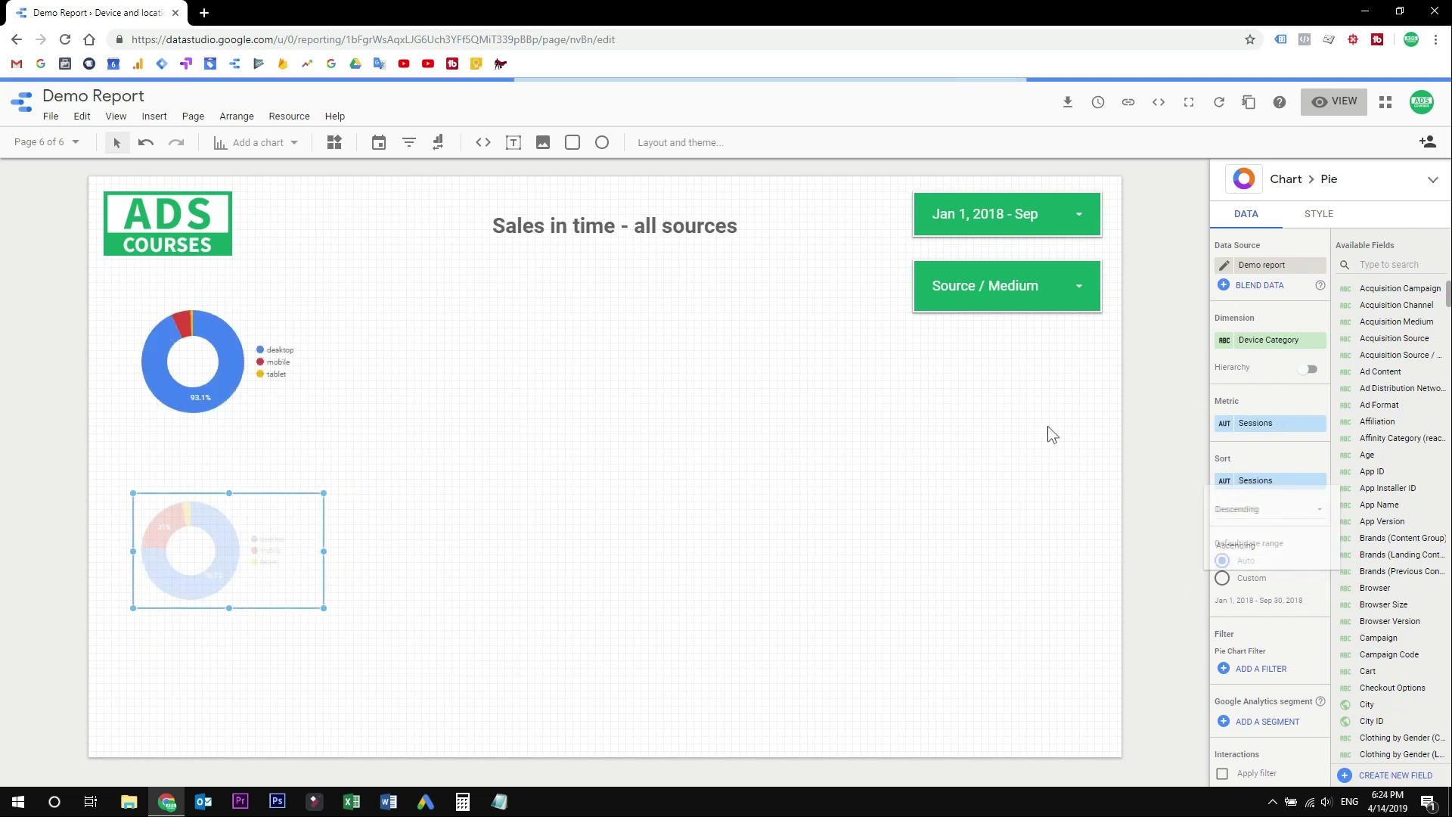
drag(233, 525, 234, 487)
drag(323, 569, 331, 577)
click(437, 474)
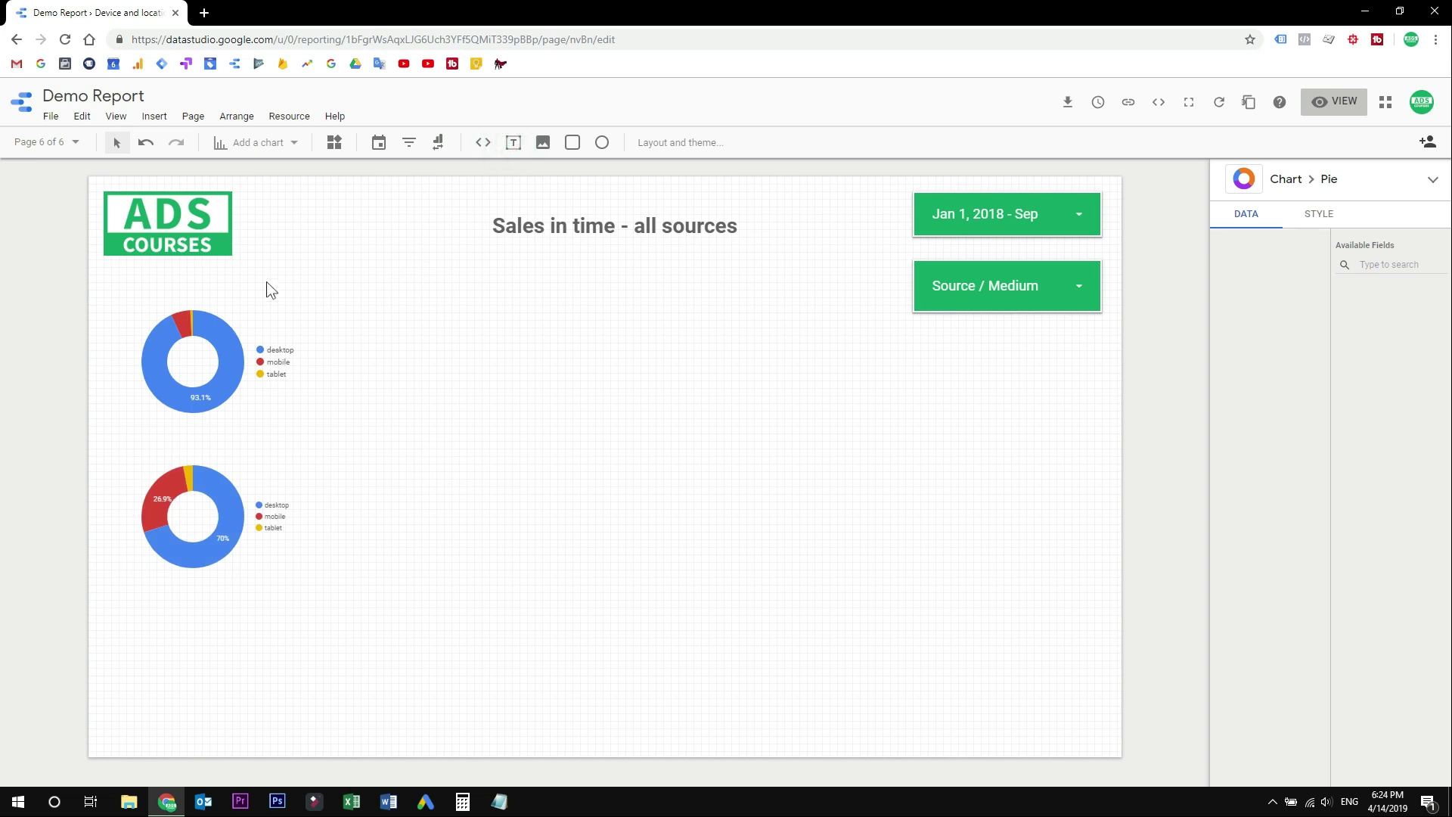
- Add a text box reading "Transactions" above the upper donut chart
click(640, 338)
drag(786, 396, 672, 282)
drag(141, 267, 339, 344)
text(Transactions)
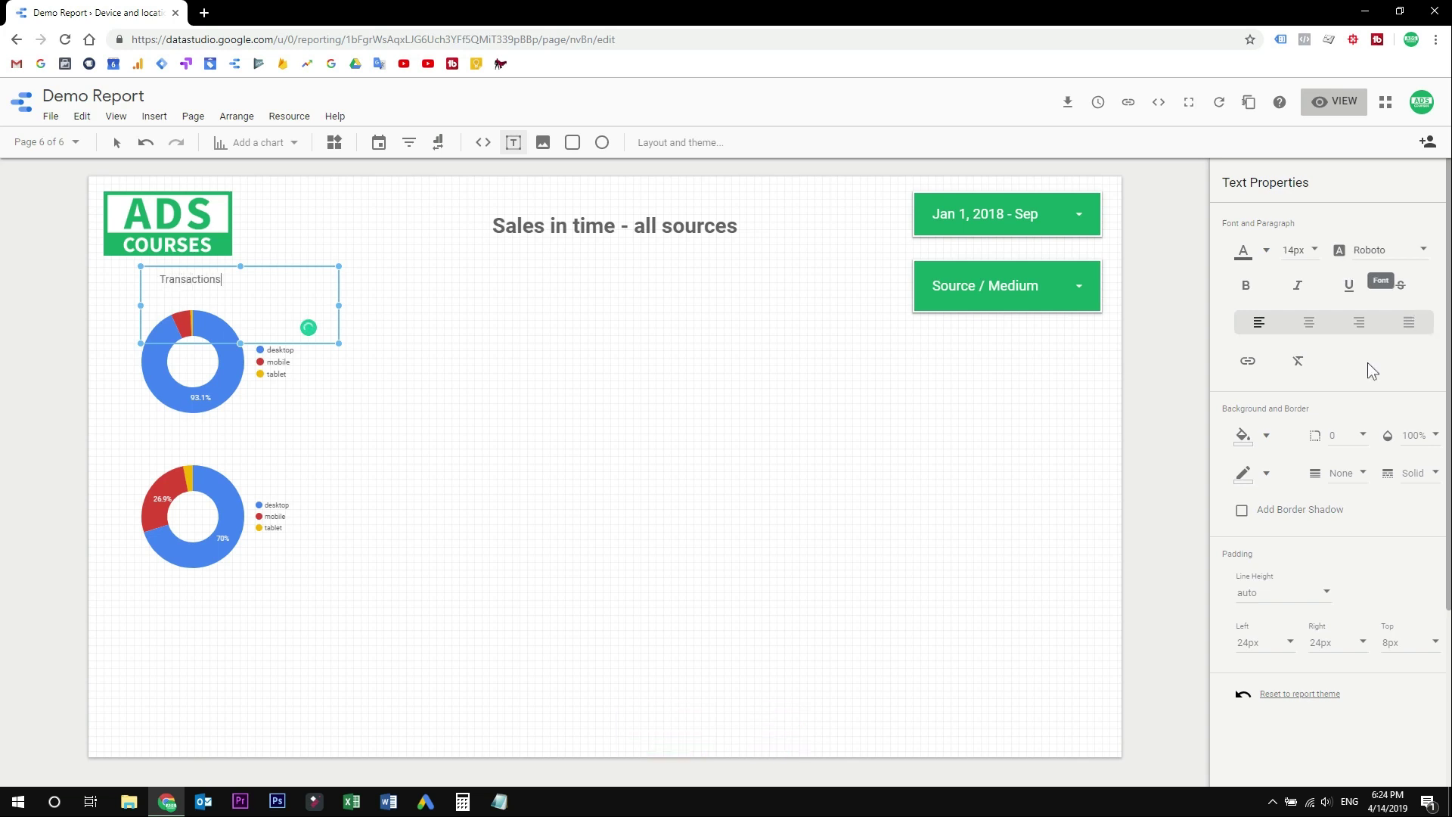
- Duplicate the Transactions label, place the copy above the lower donut chart, and change its text to "Sessions"
click(790, 405)
key(ctrl+c)
key(ctrl+v)
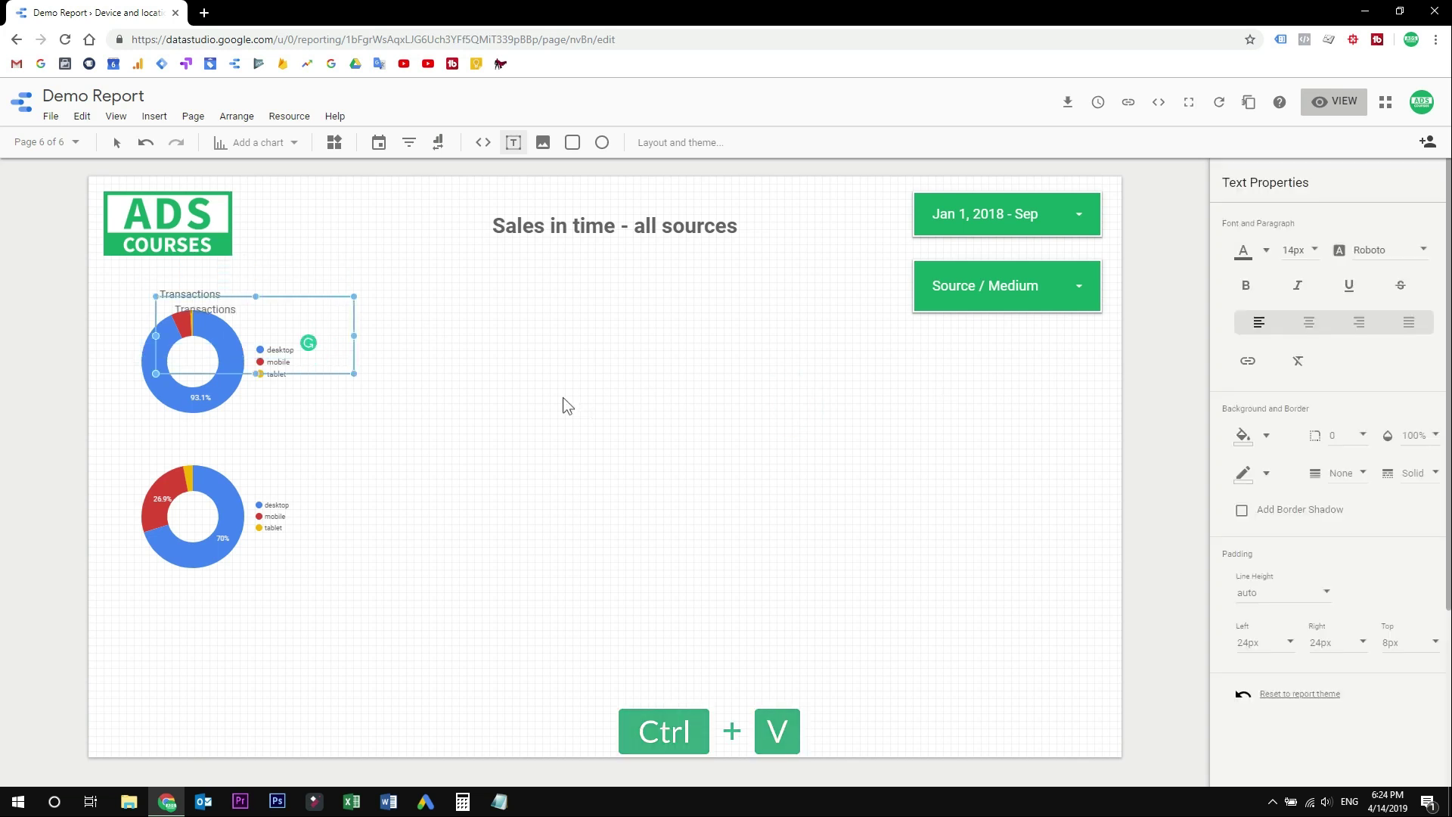
drag(237, 295, 238, 454)
double_click(237, 454)
key(ctrl+a)
text(Sessions)
click(462, 504)
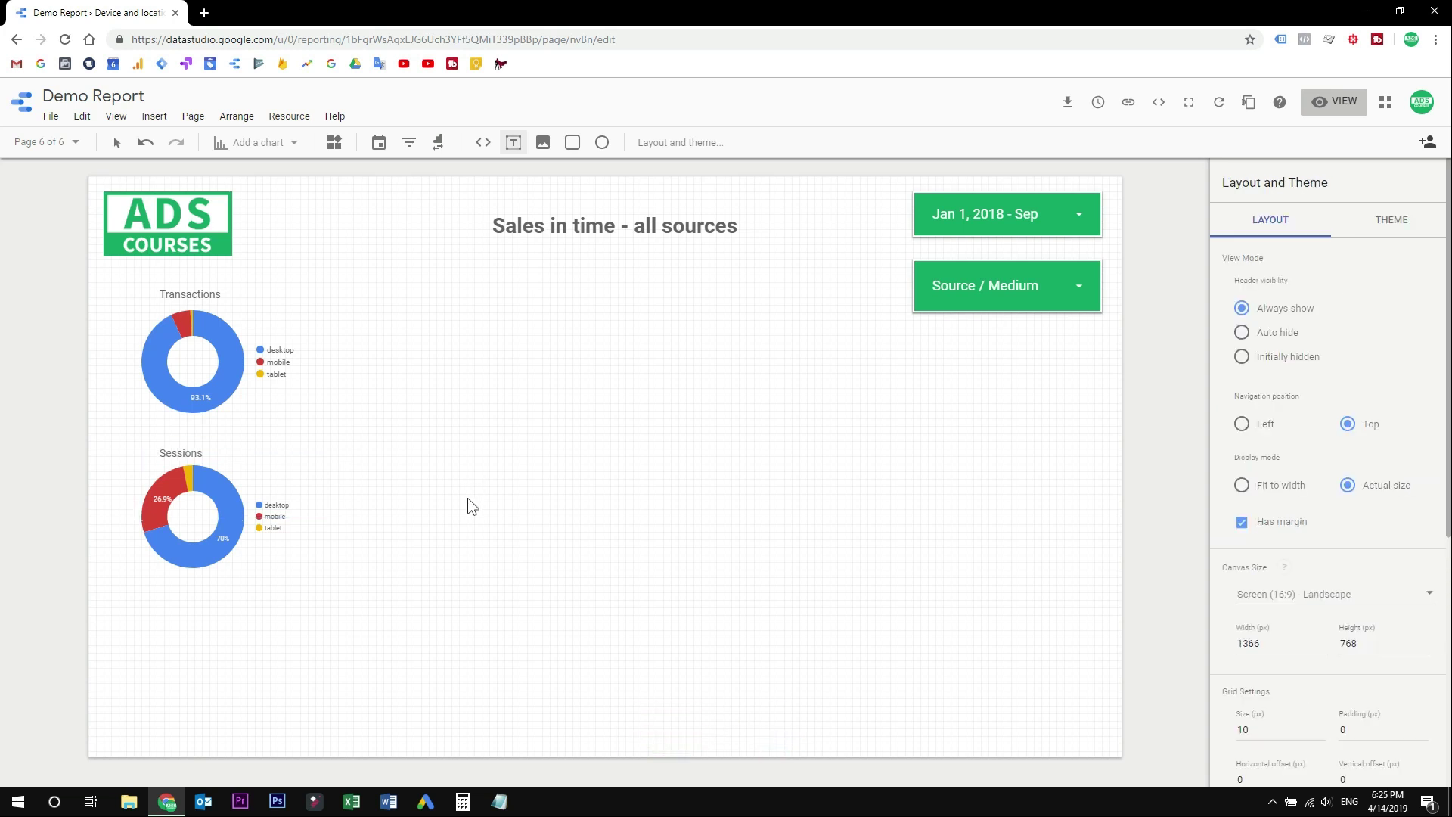
- Add a smoothed time series chart in the lower part of the page and set its metric to Transactions
click(228, 143)
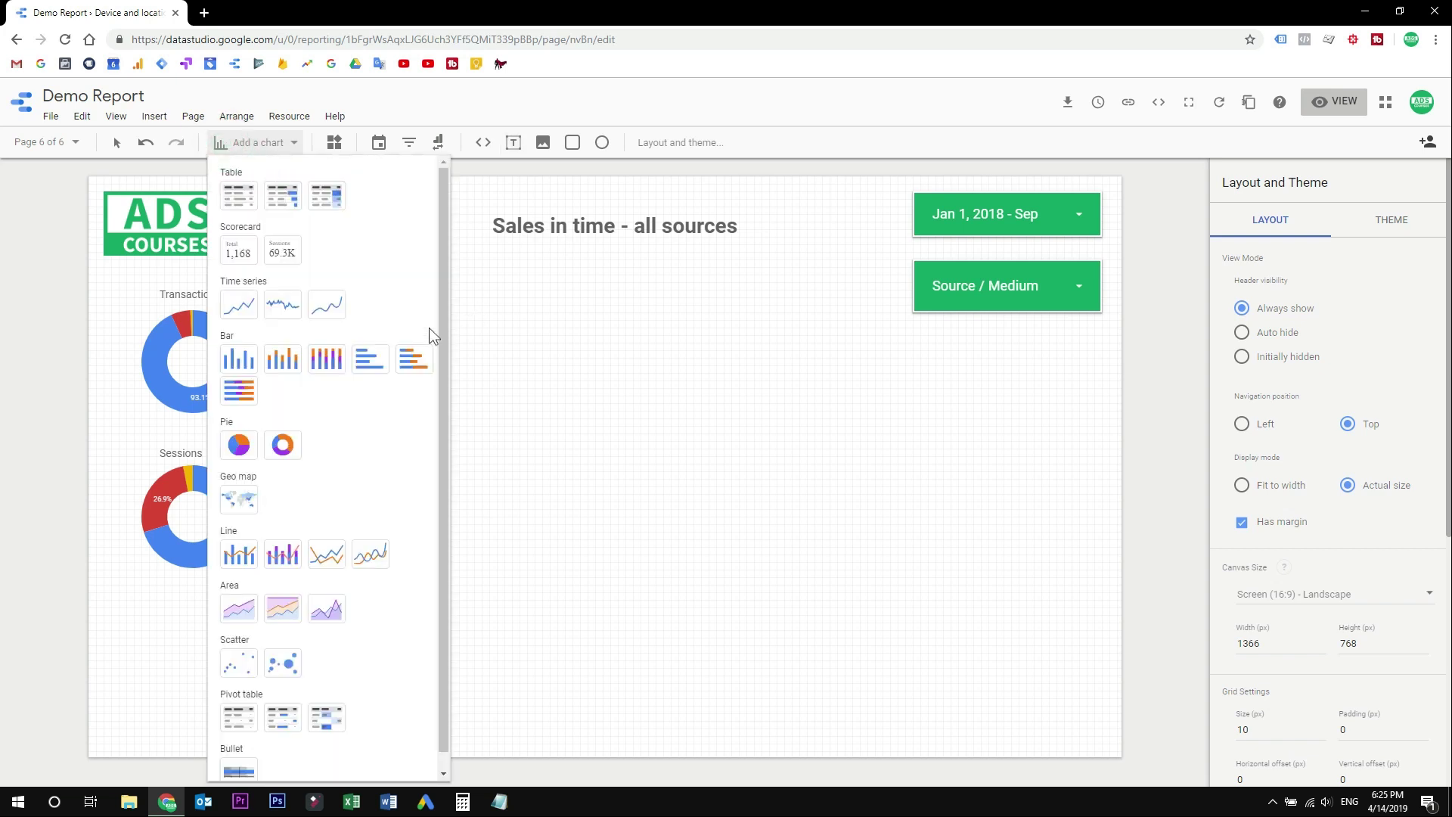
click(327, 306)
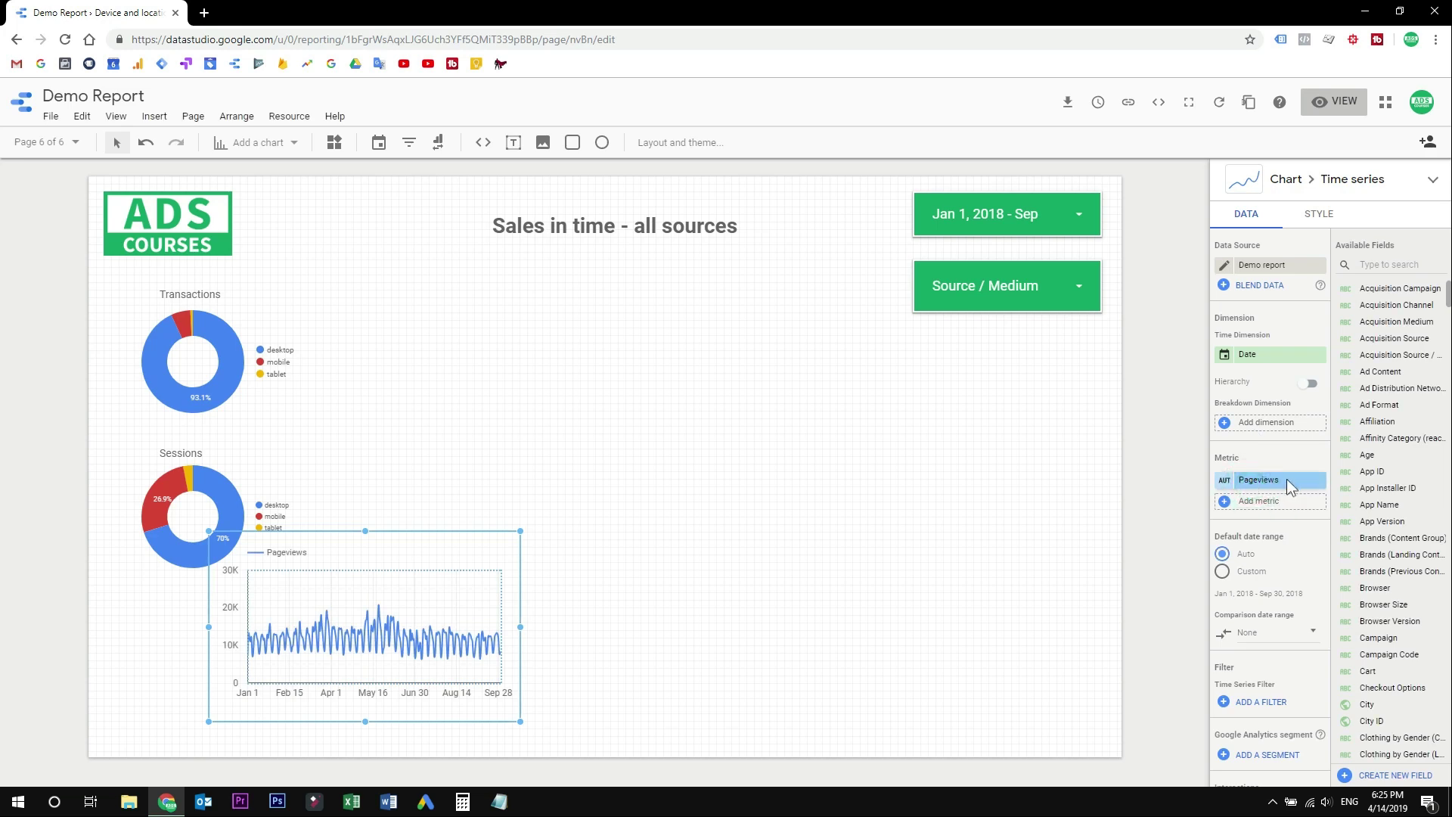
click(1238, 481)
text(transaction)
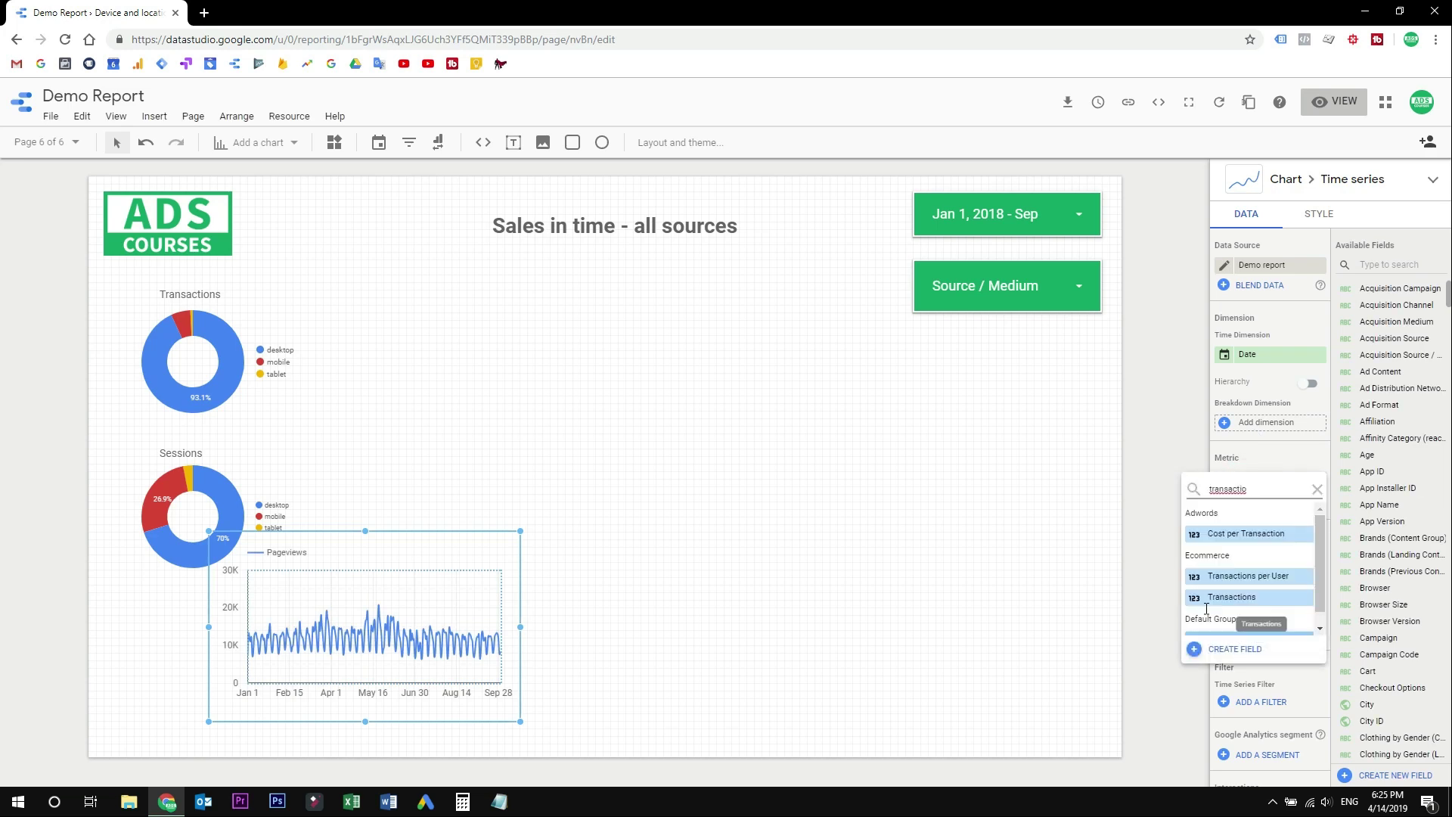
click(1208, 598)
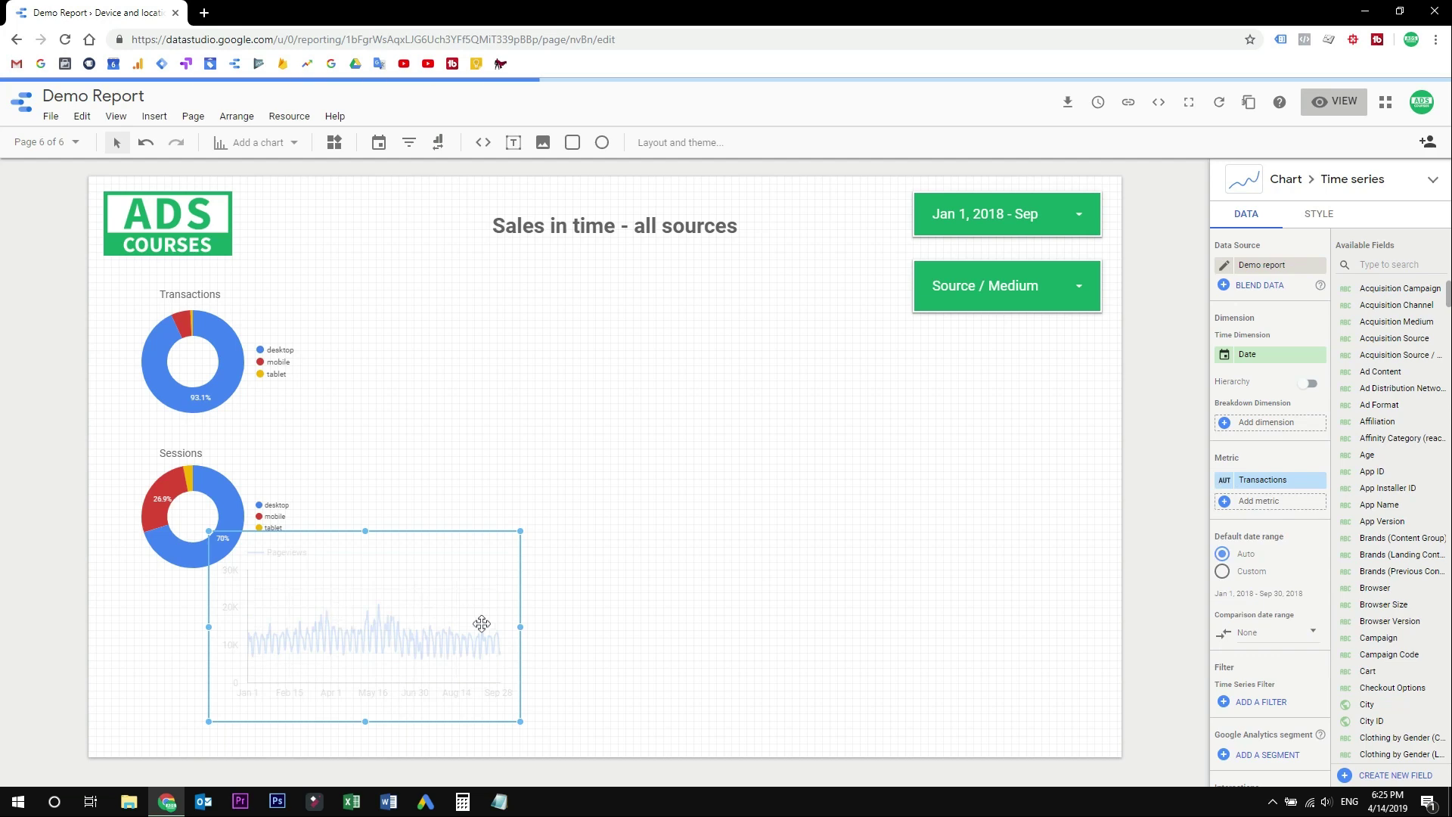
- Widen the time series chart to nearly the full page width and reduce its height to fit below the donut charts
drag(520, 626, 543, 626)
drag(827, 640, 1058, 626)
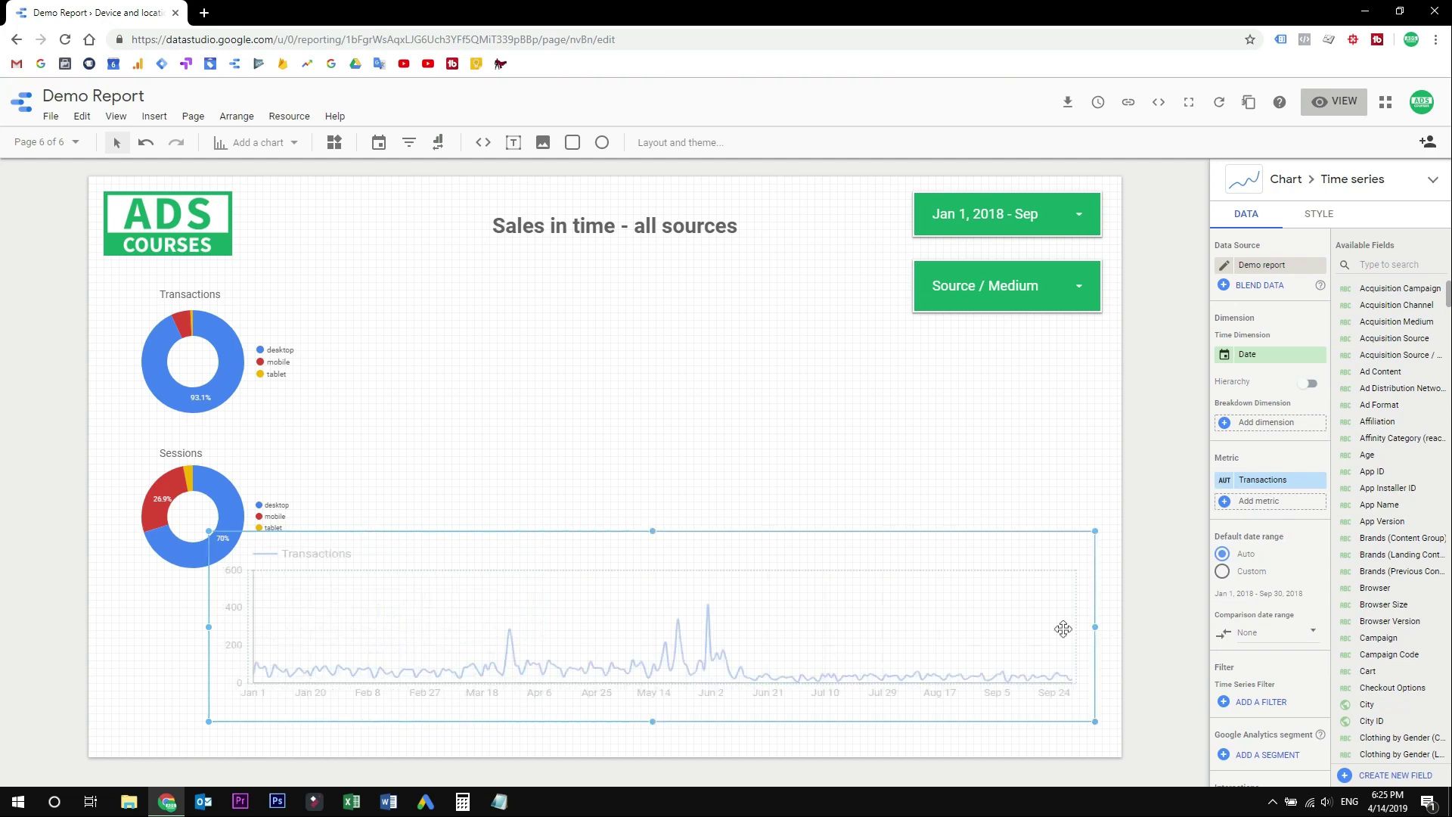
click(634, 531)
drag(634, 531, 603, 572)
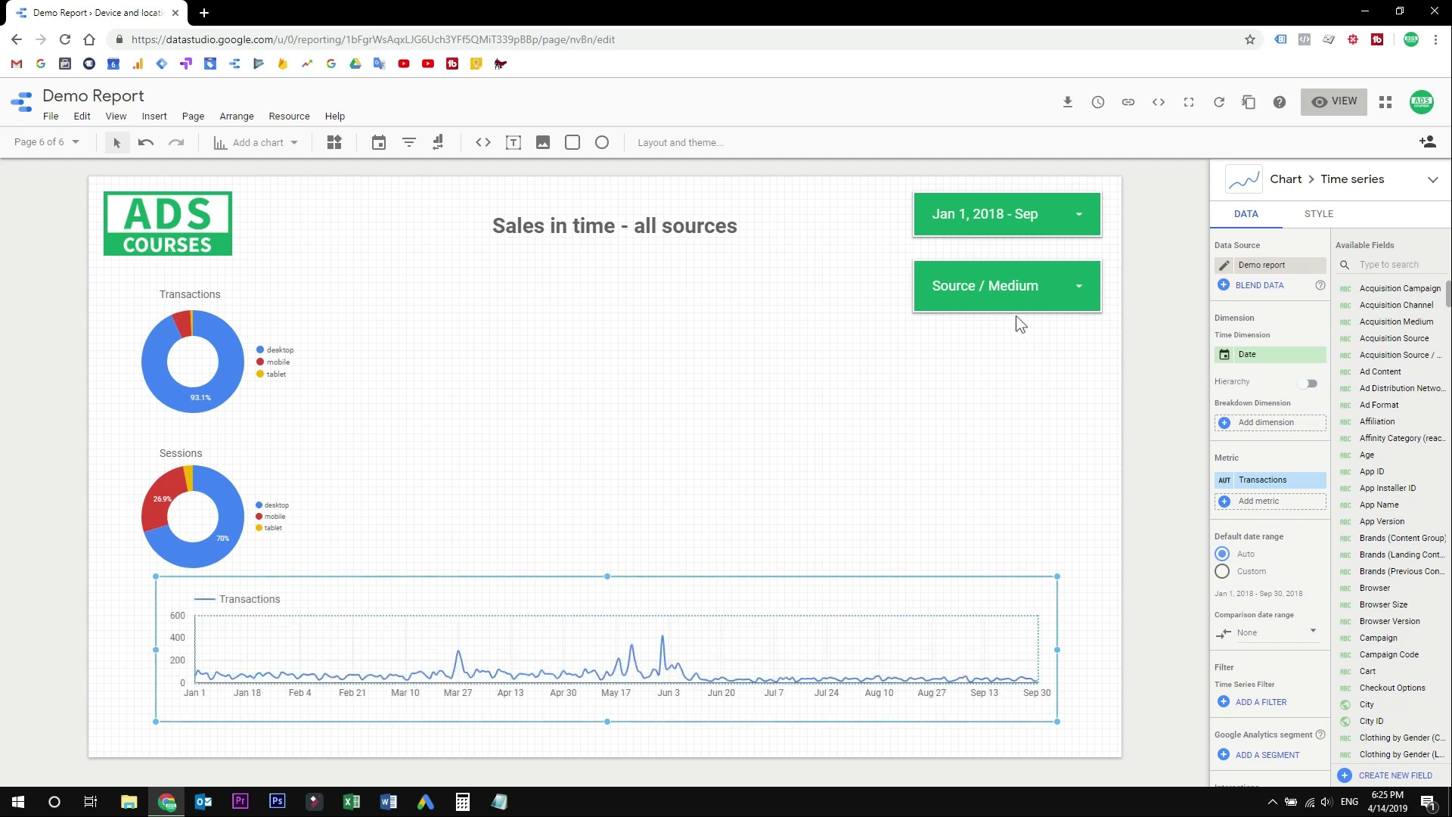
- Change the Source / Medium filter control's dimension to Device Category and remove its Pageviews metric
click(1015, 293)
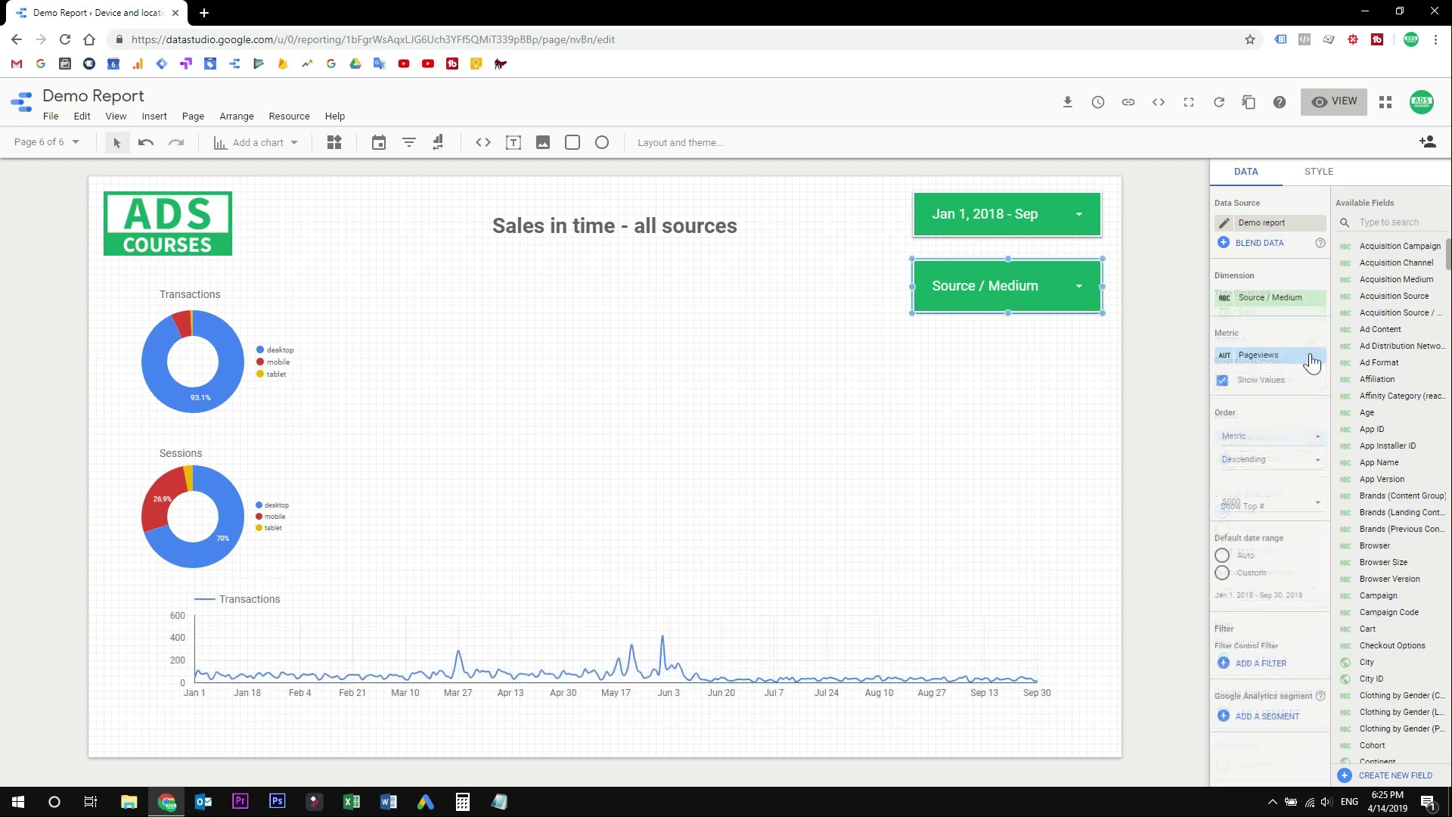
click(1265, 359)
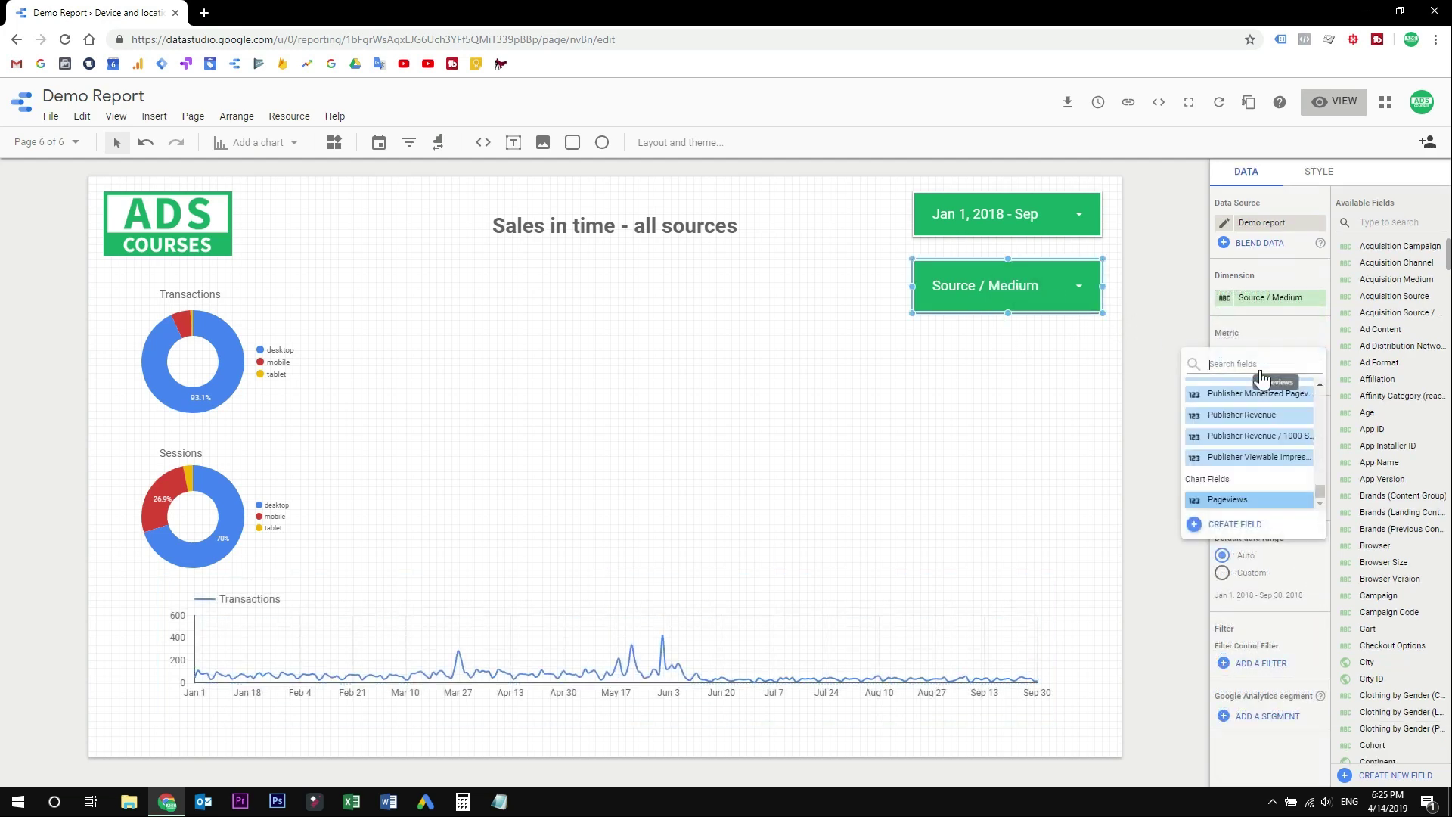
click(1274, 298)
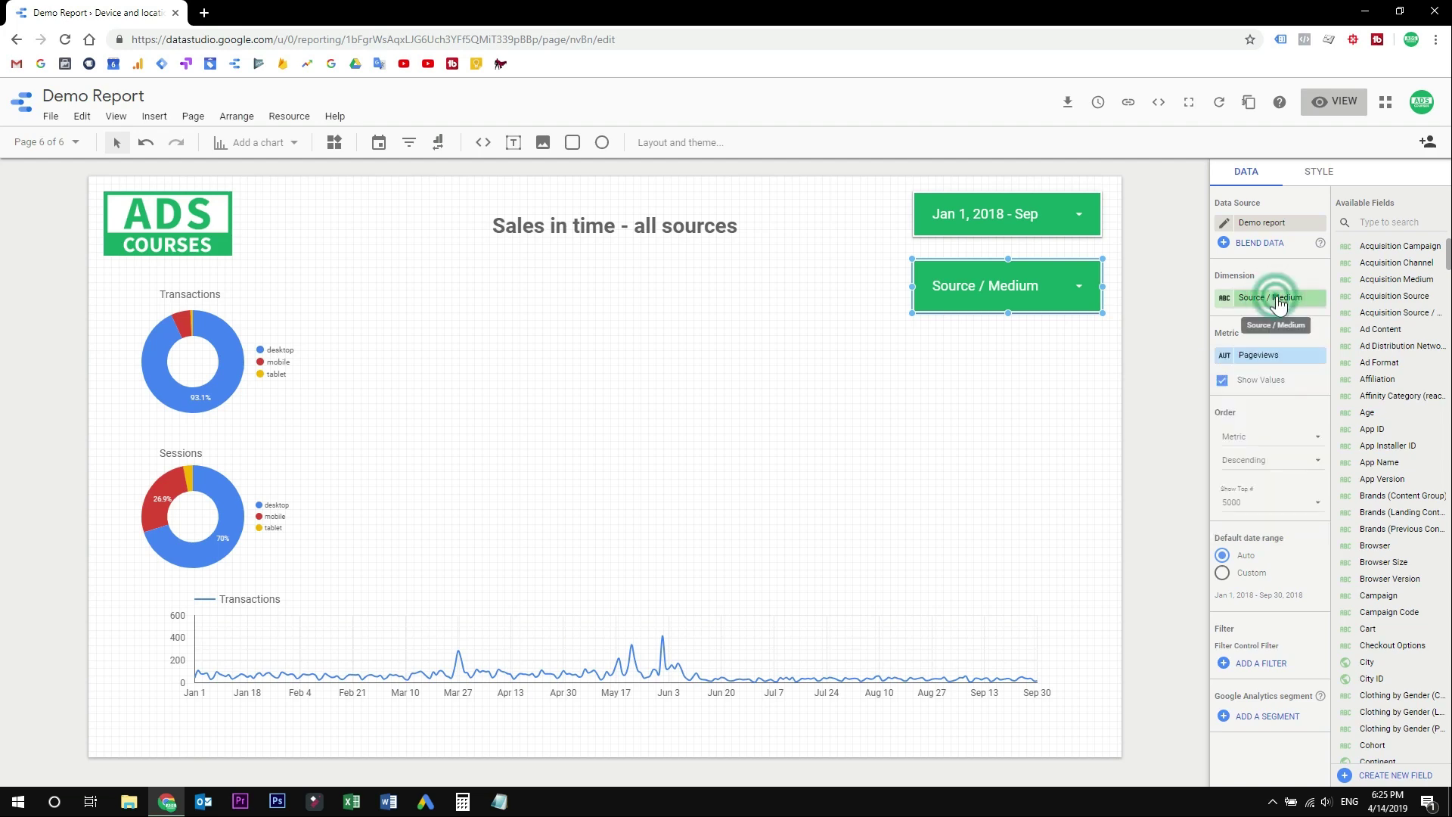
click(1269, 301)
text(device ca)
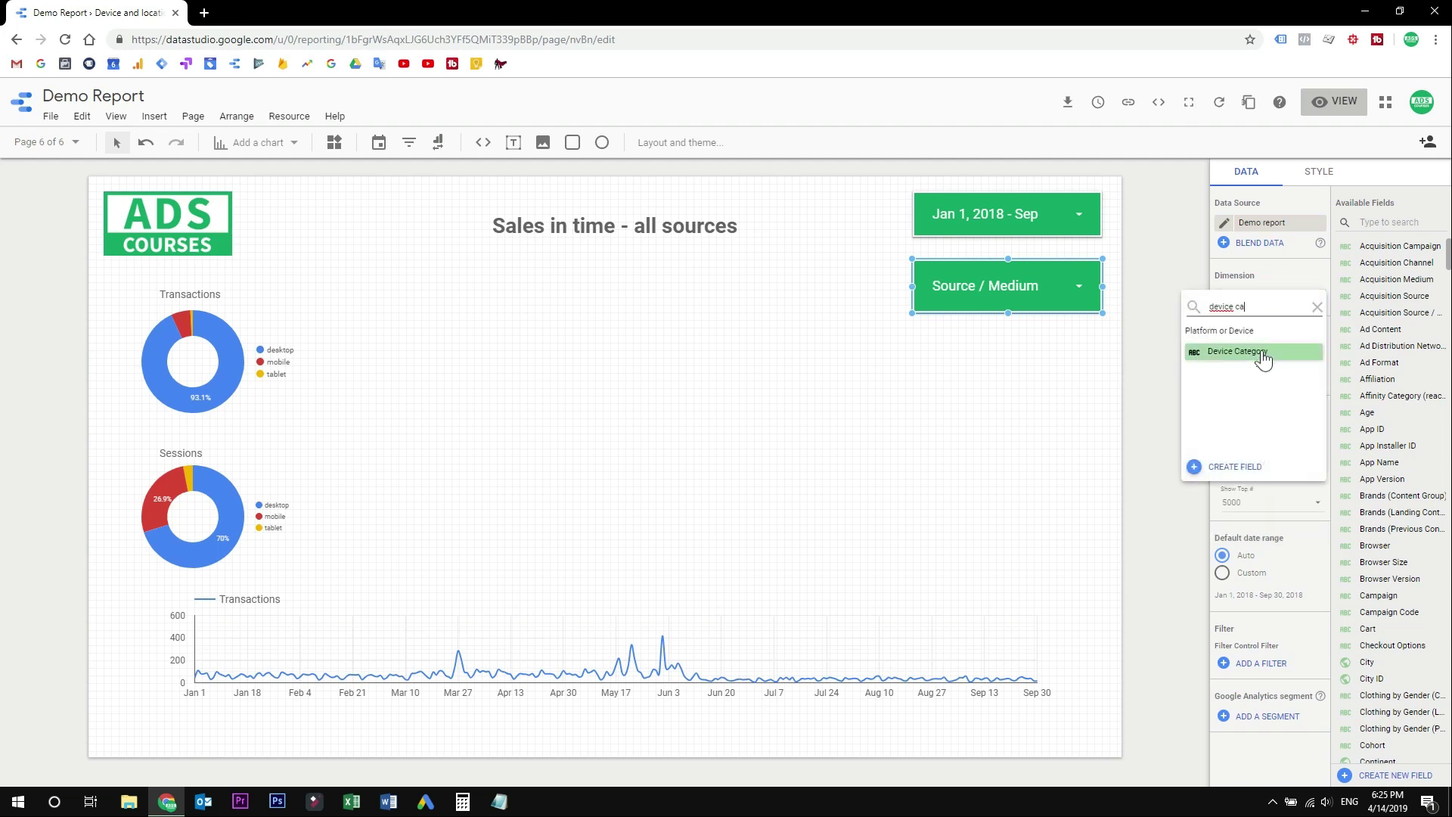
click(1263, 348)
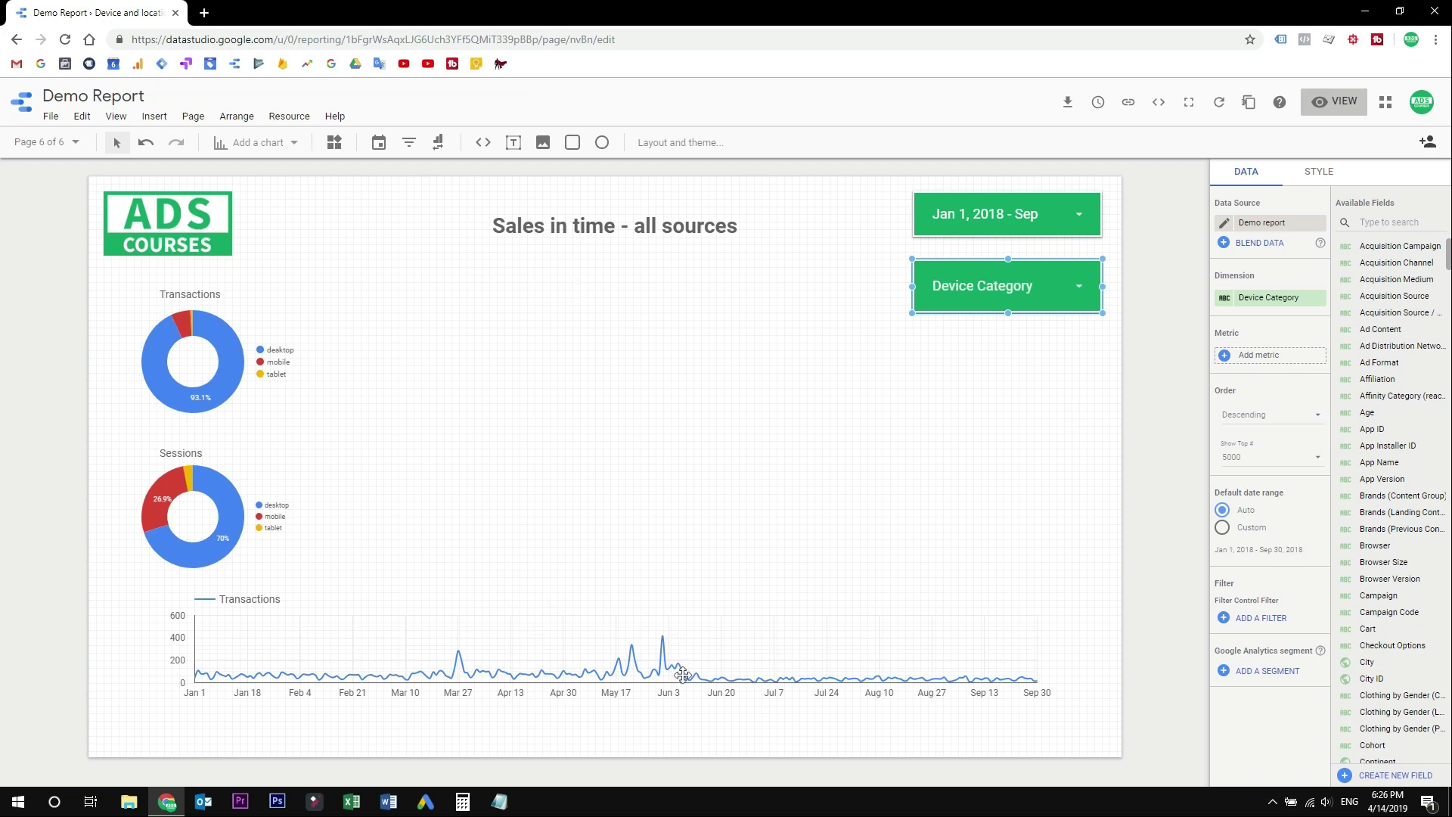
click(803, 361)
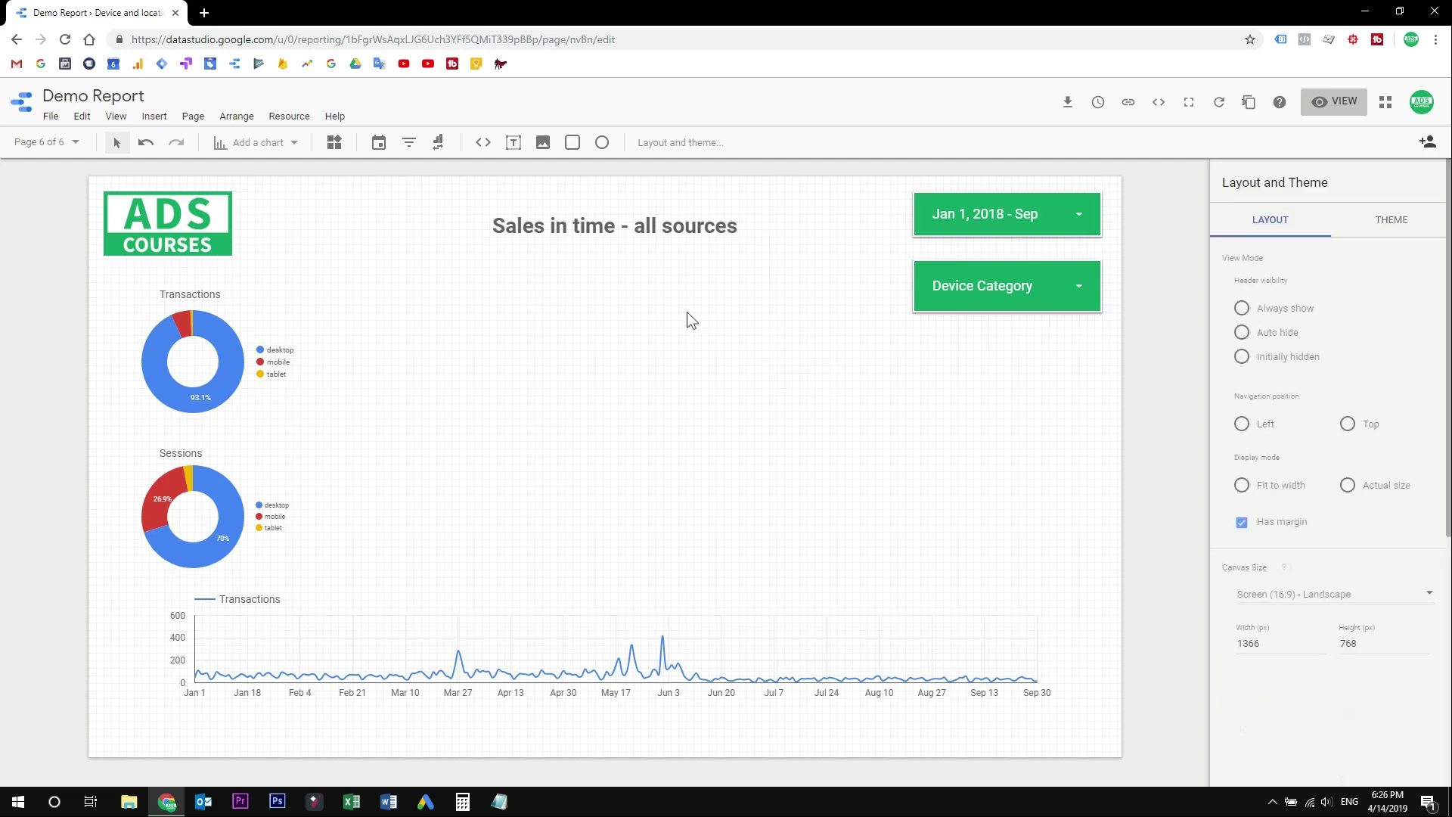
- Add a geo map and enlarge it to fill the space between the donut charts and the filter controls, above the time series
click(284, 148)
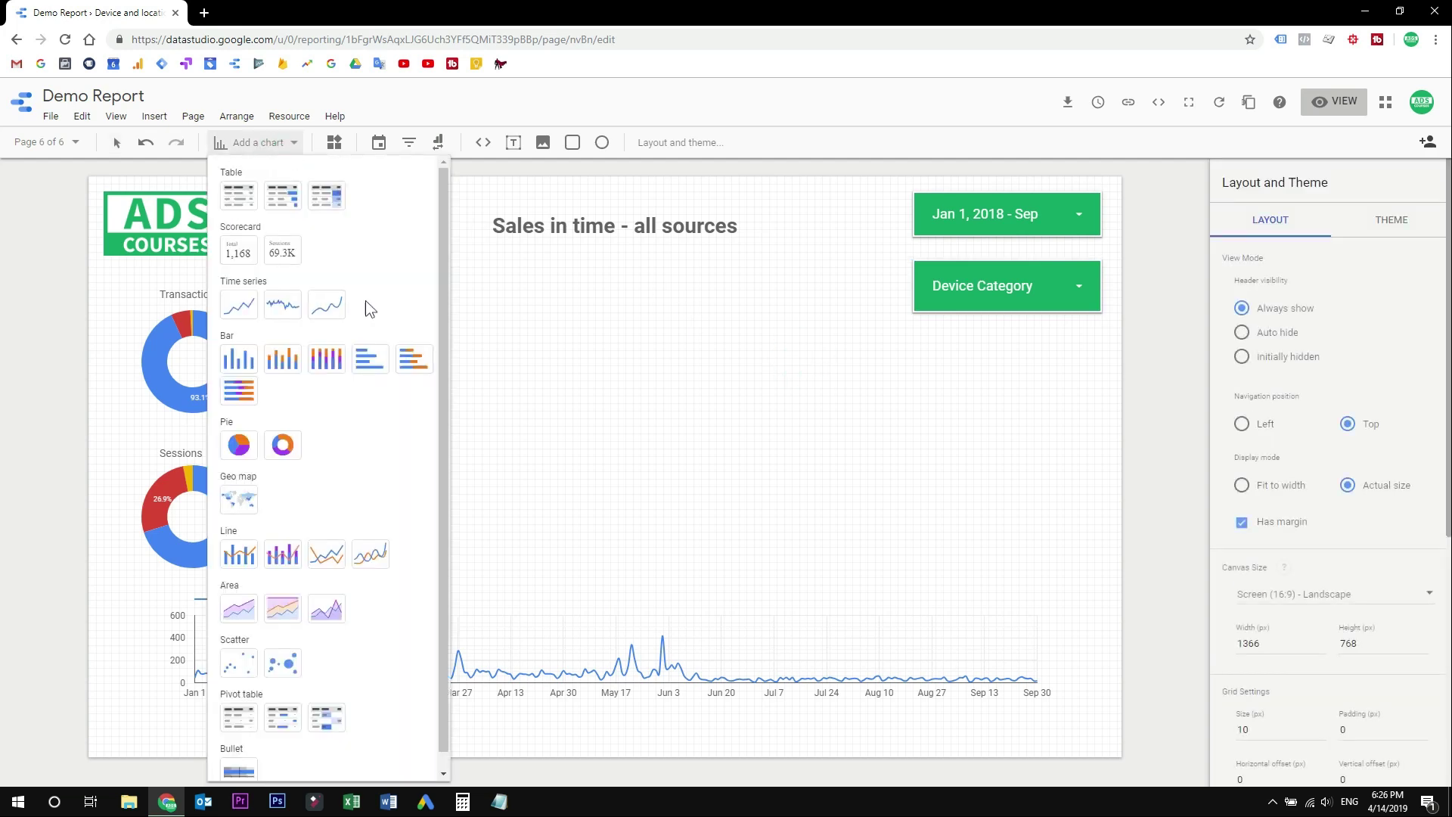
click(239, 499)
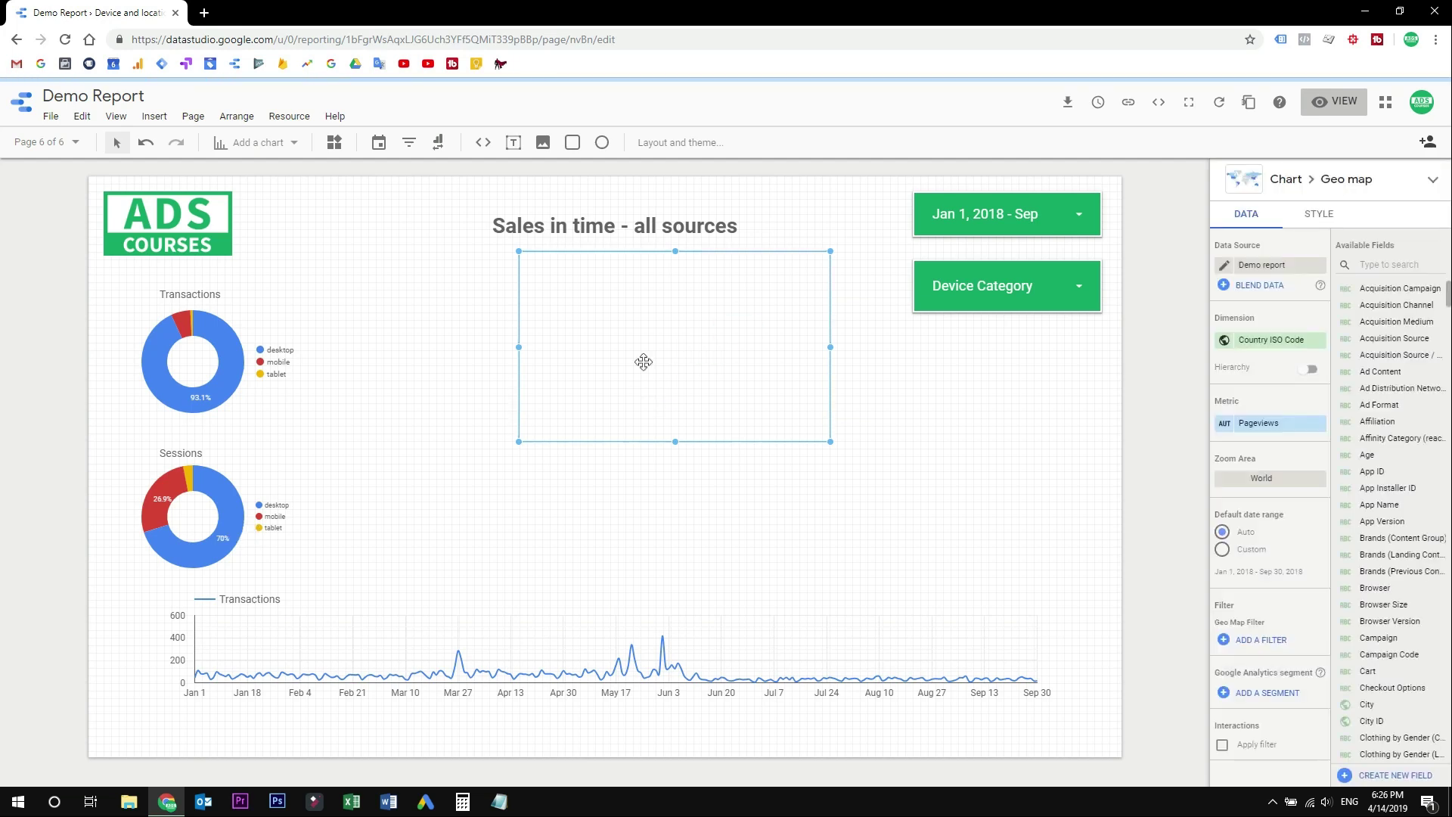
drag(723, 357, 626, 373)
drag(737, 446, 650, 448)
drag(847, 539, 894, 594)
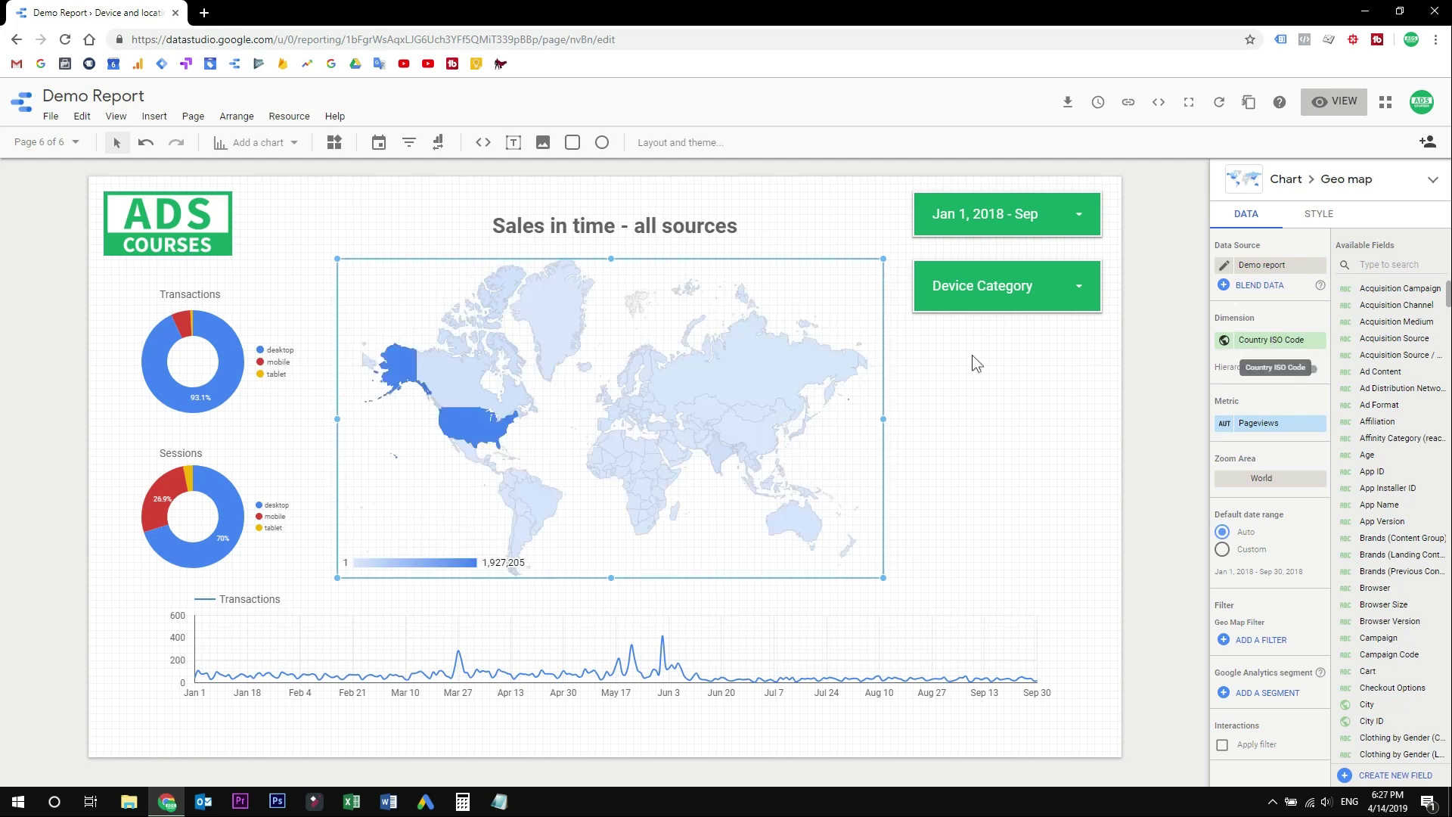
- Set the geo map's dimension to City and review the available zoom areas
click(728, 355)
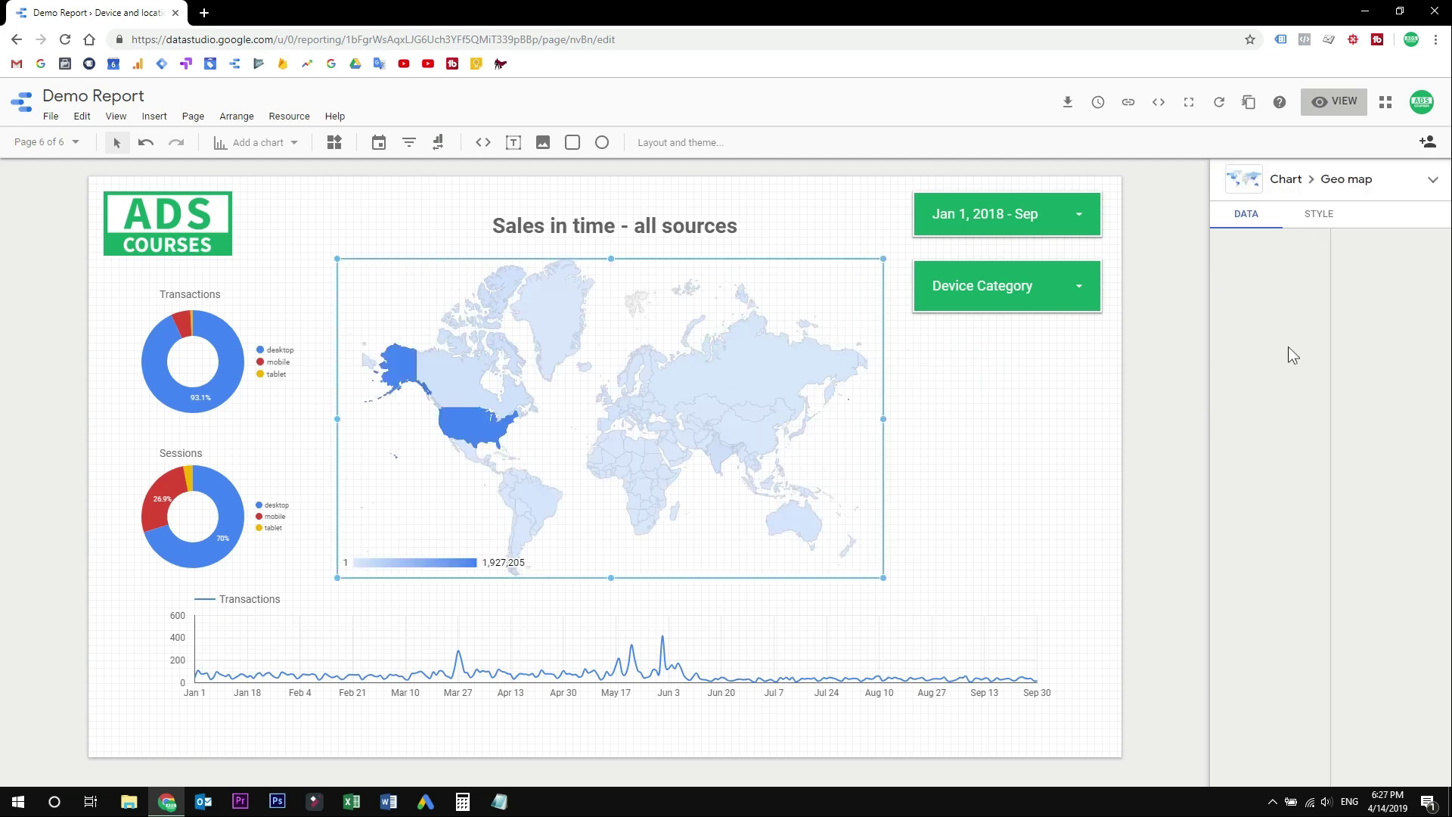
click(1260, 350)
text(city)
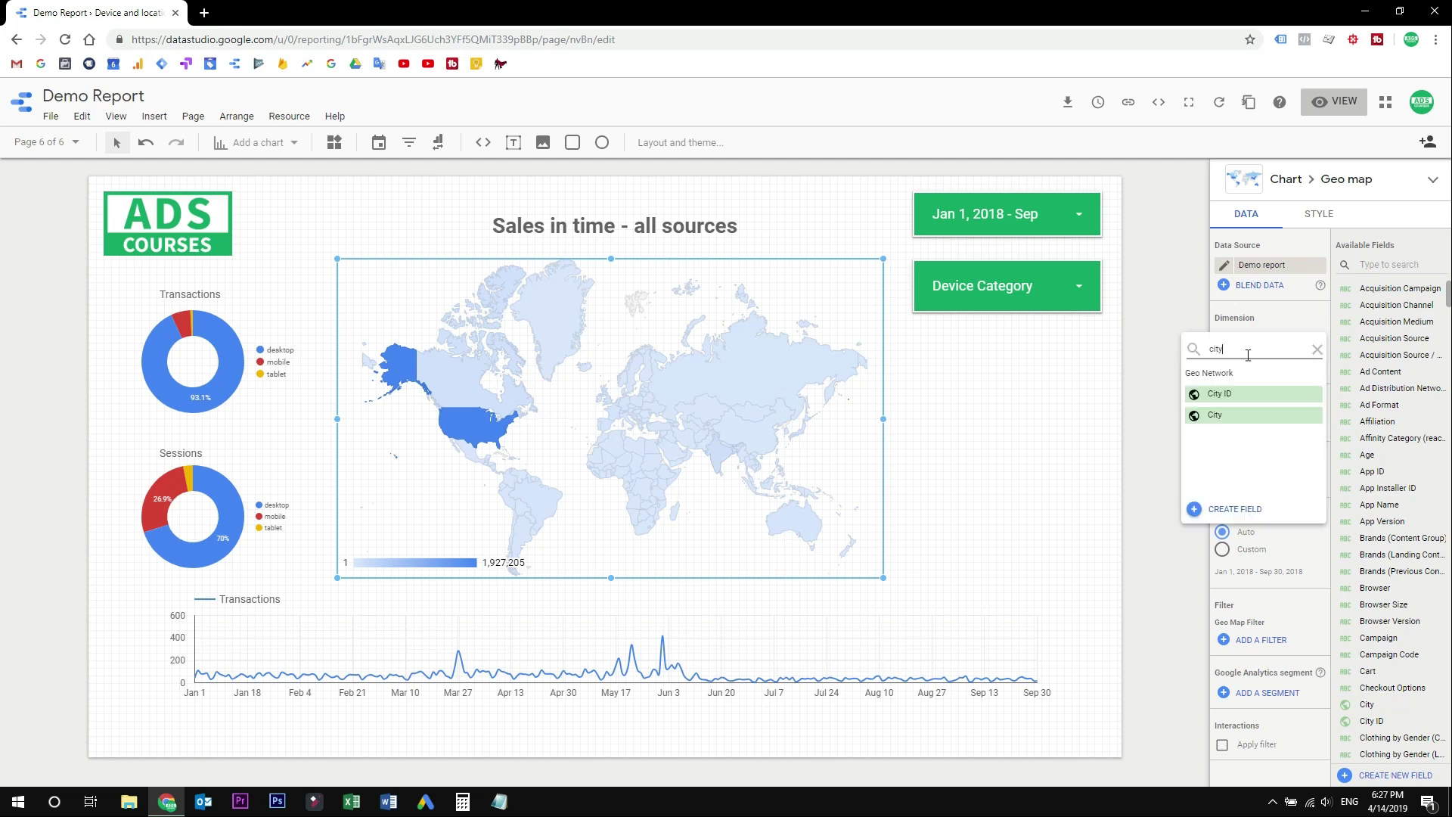
click(1256, 414)
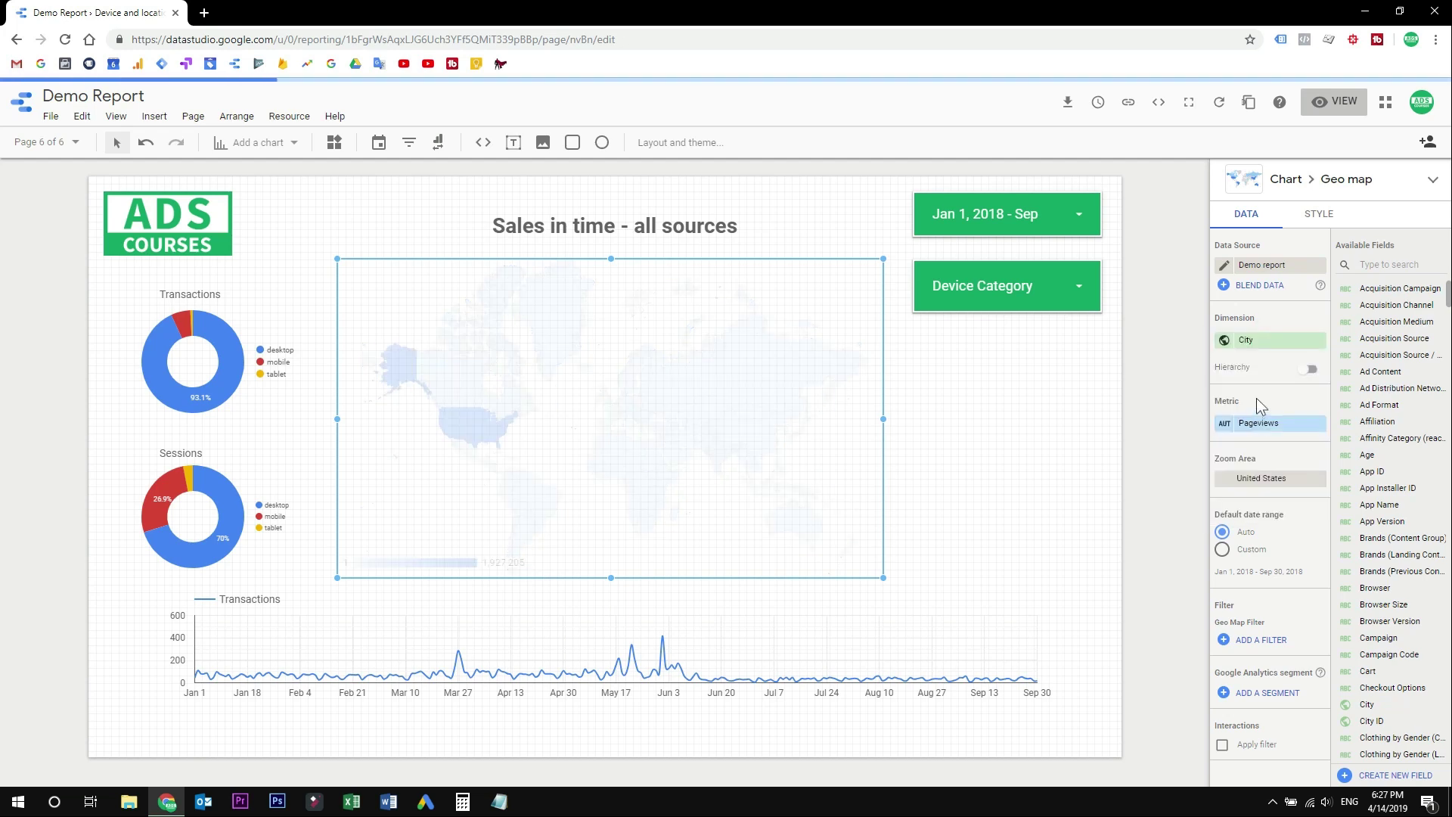
click(1254, 479)
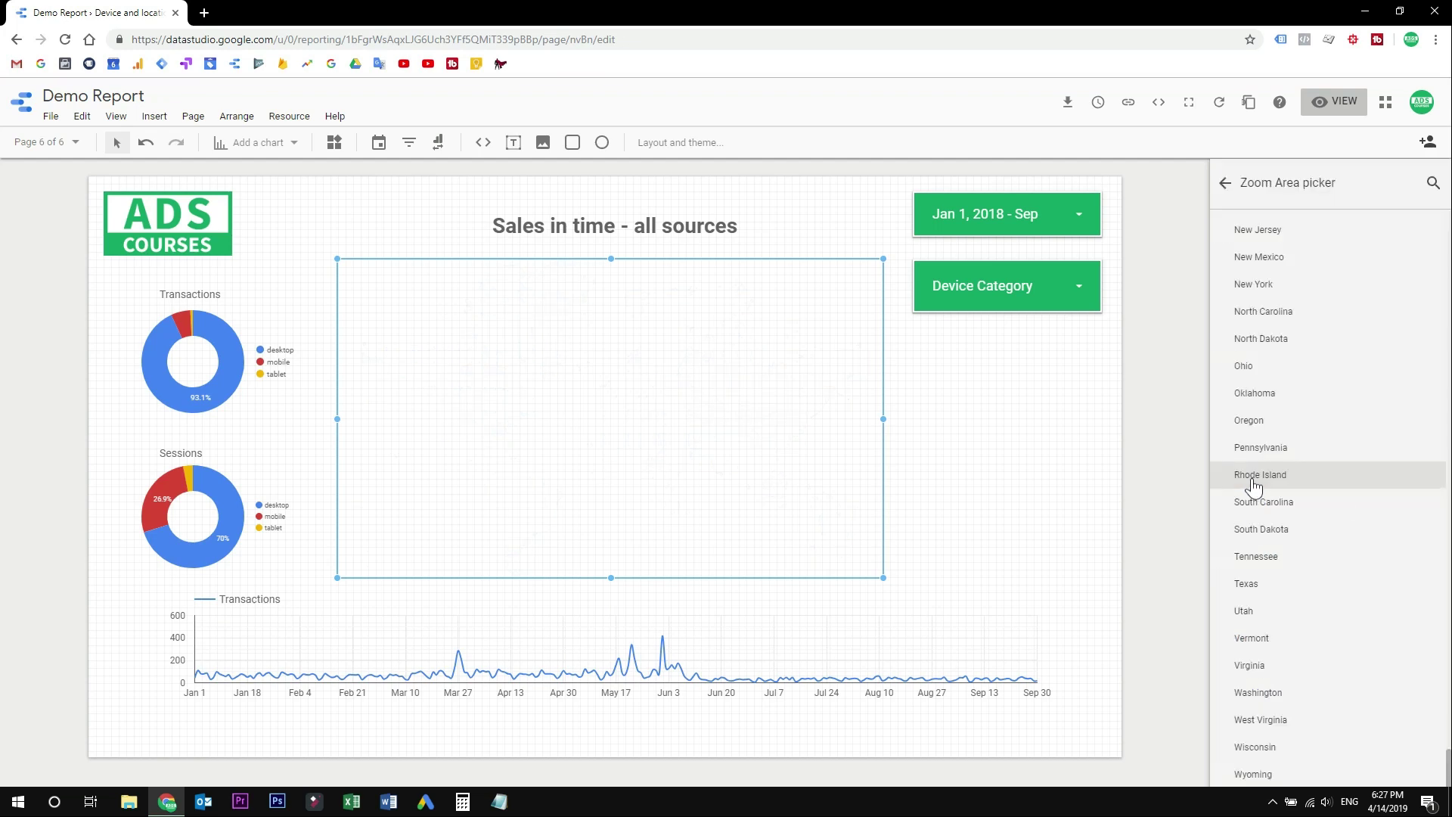
click(1225, 183)
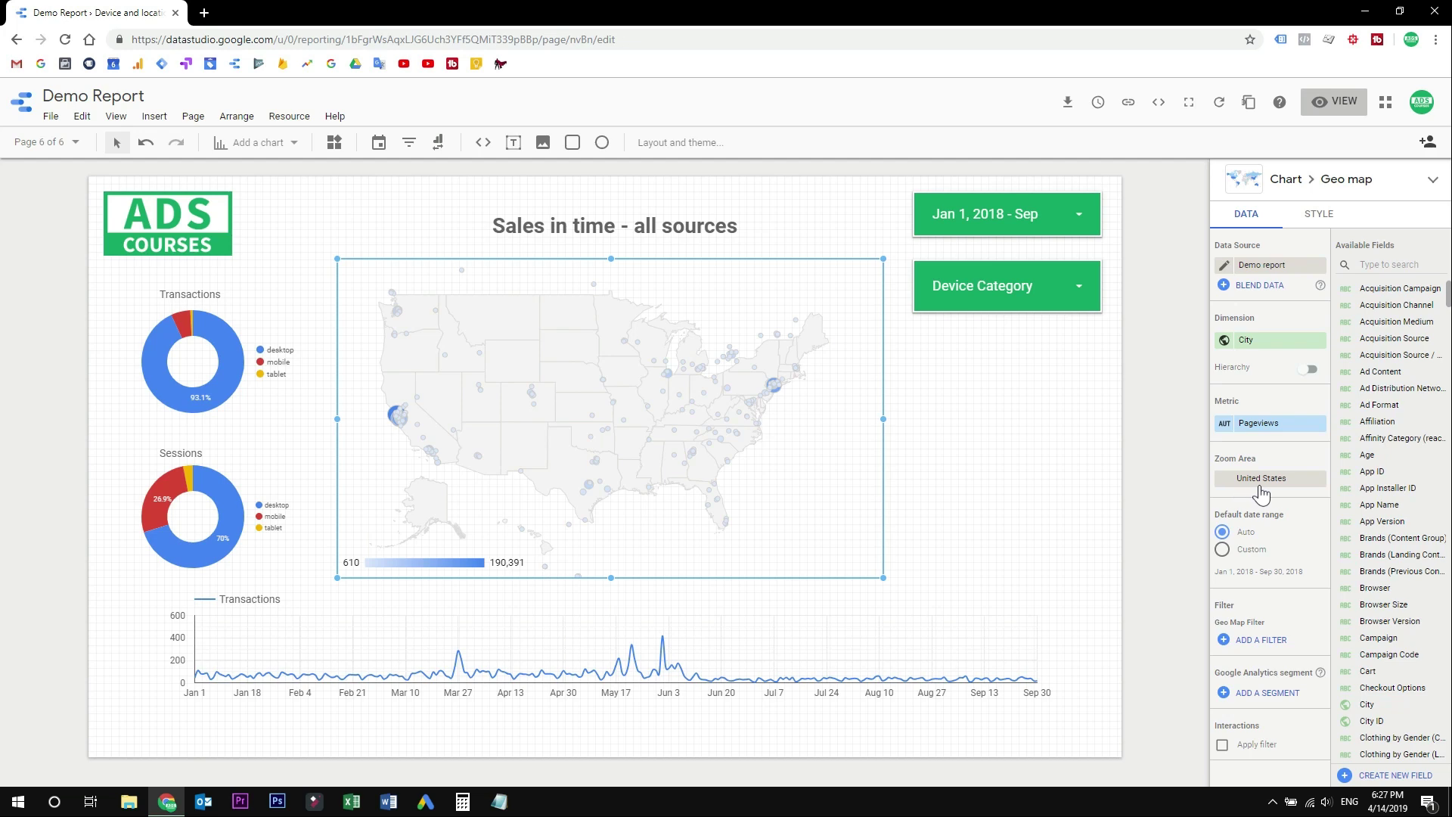
- Set the geo map's maximum color value to green
click(1319, 213)
click(1262, 272)
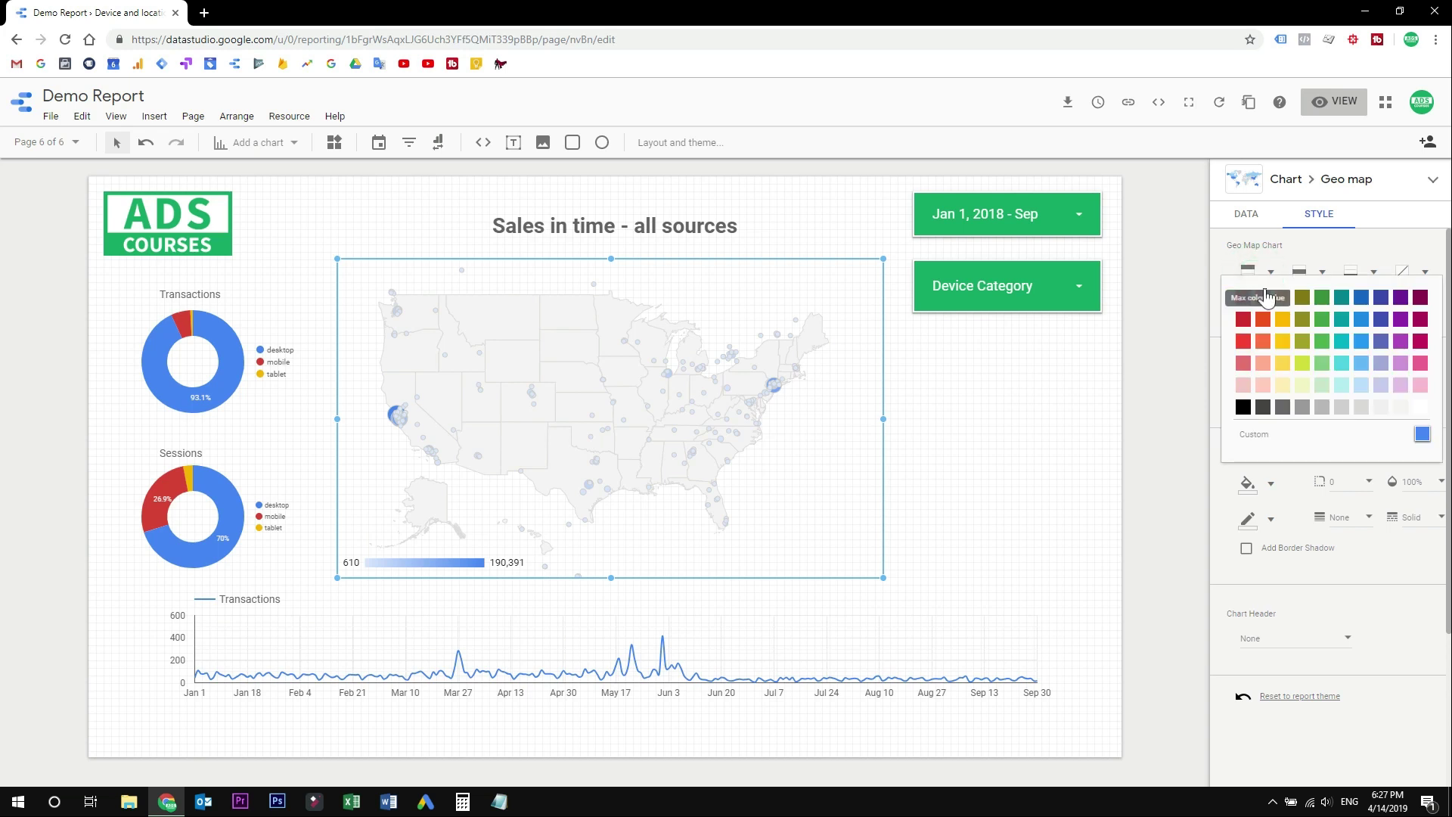
click(1320, 306)
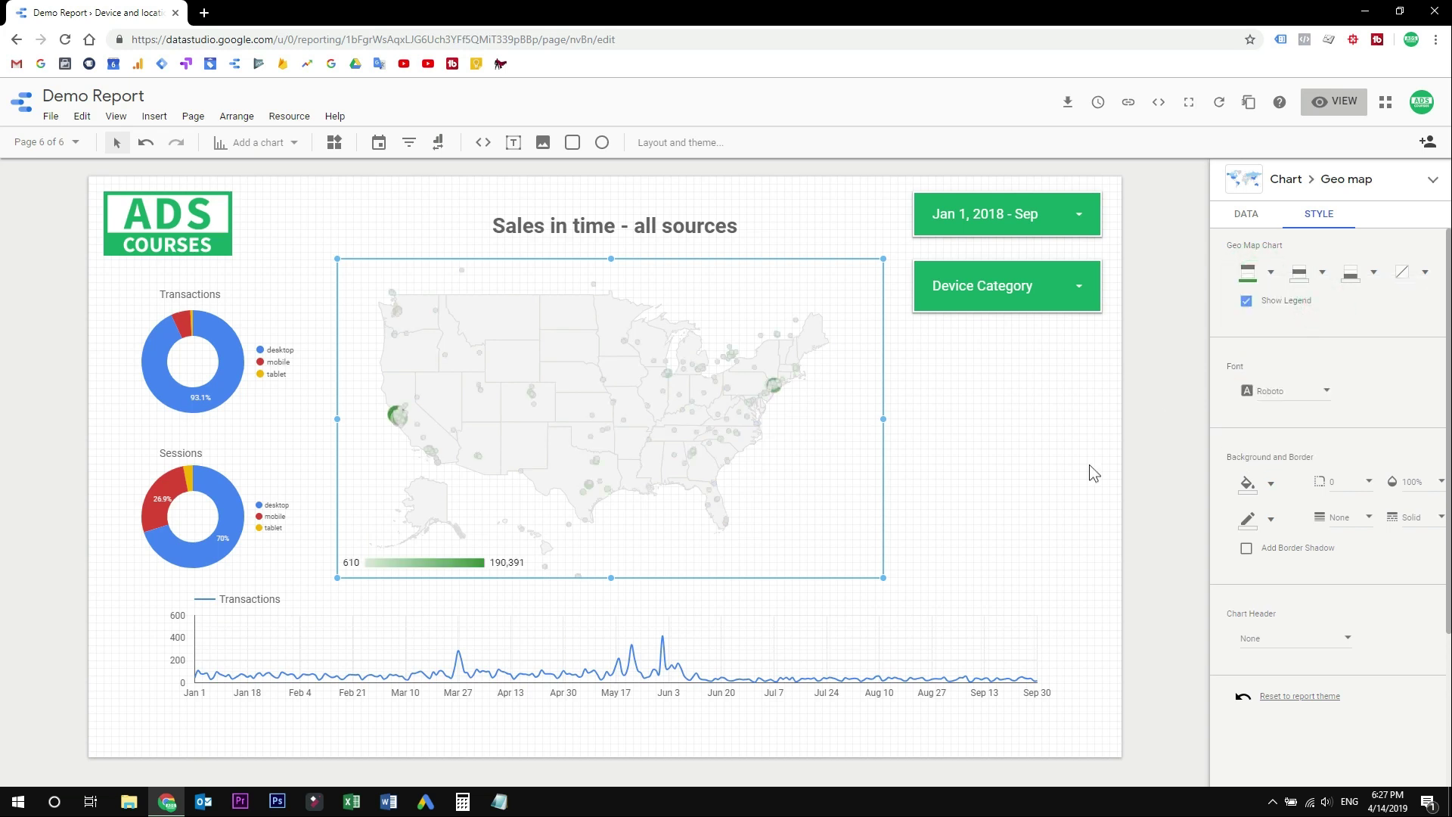
click(1090, 464)
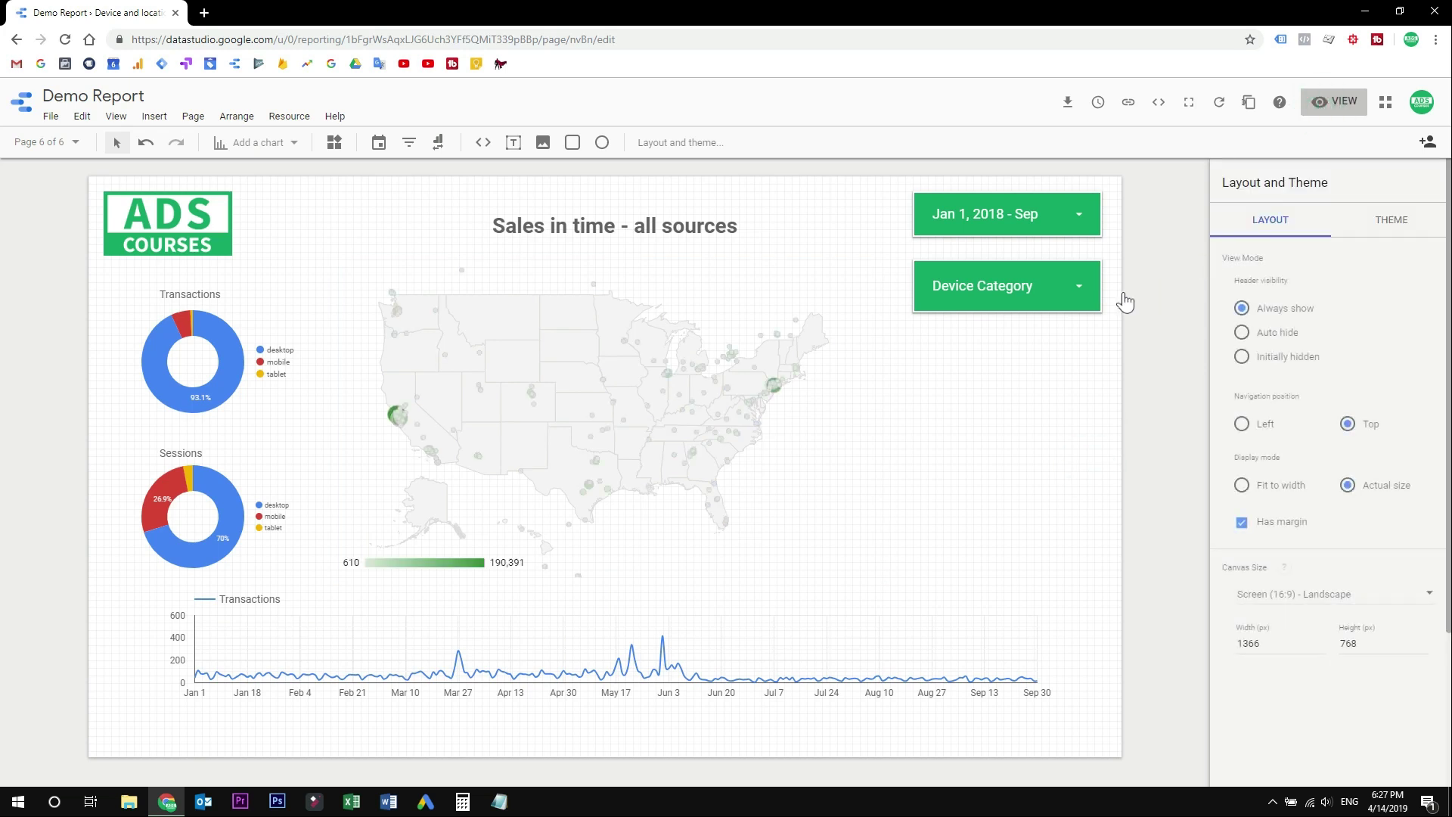
- Preview the report in view mode, inspect the map's cities and the Transactions donut, and open the Device Category filter
click(1335, 101)
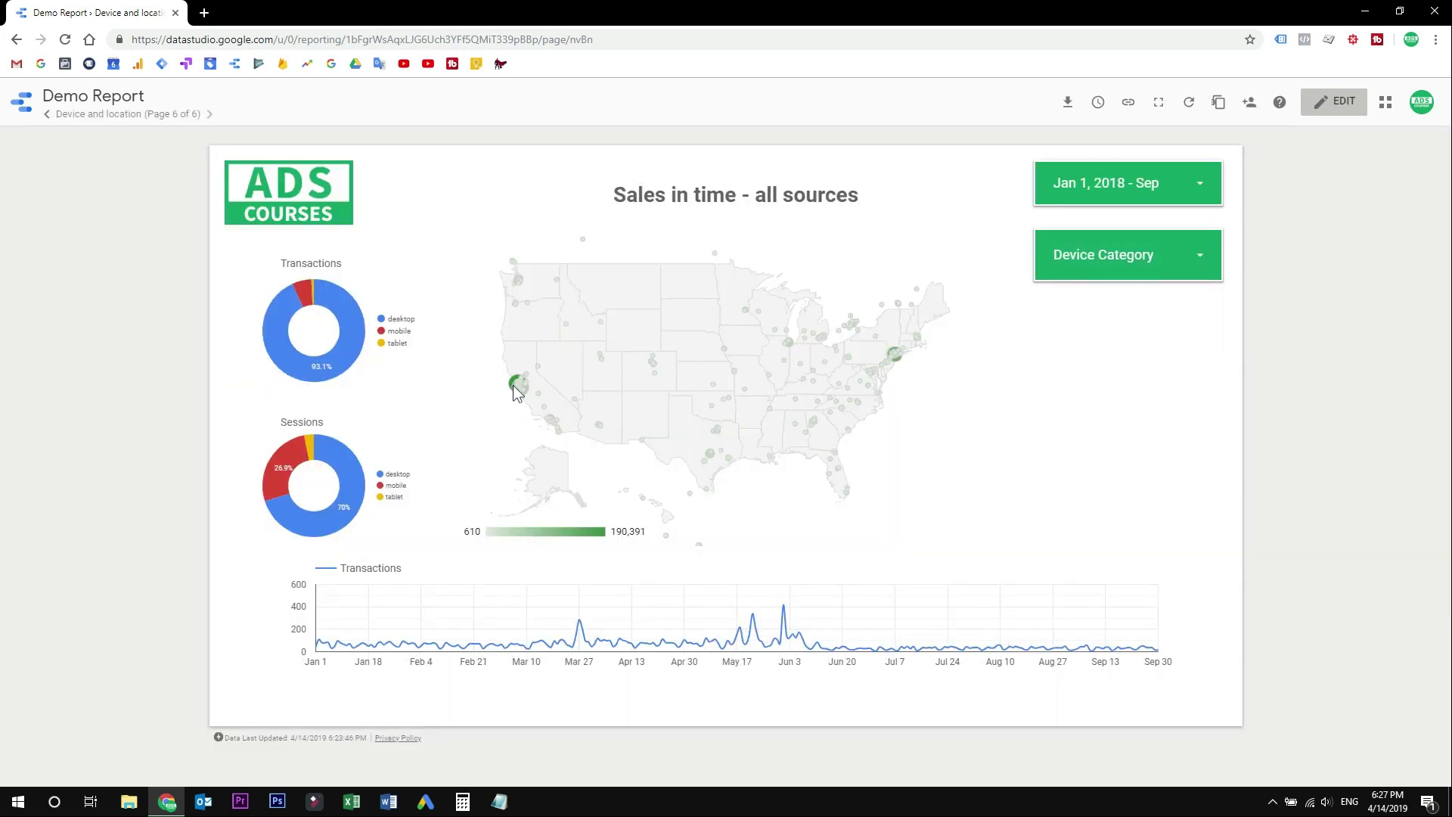
mouse_move(514, 391)
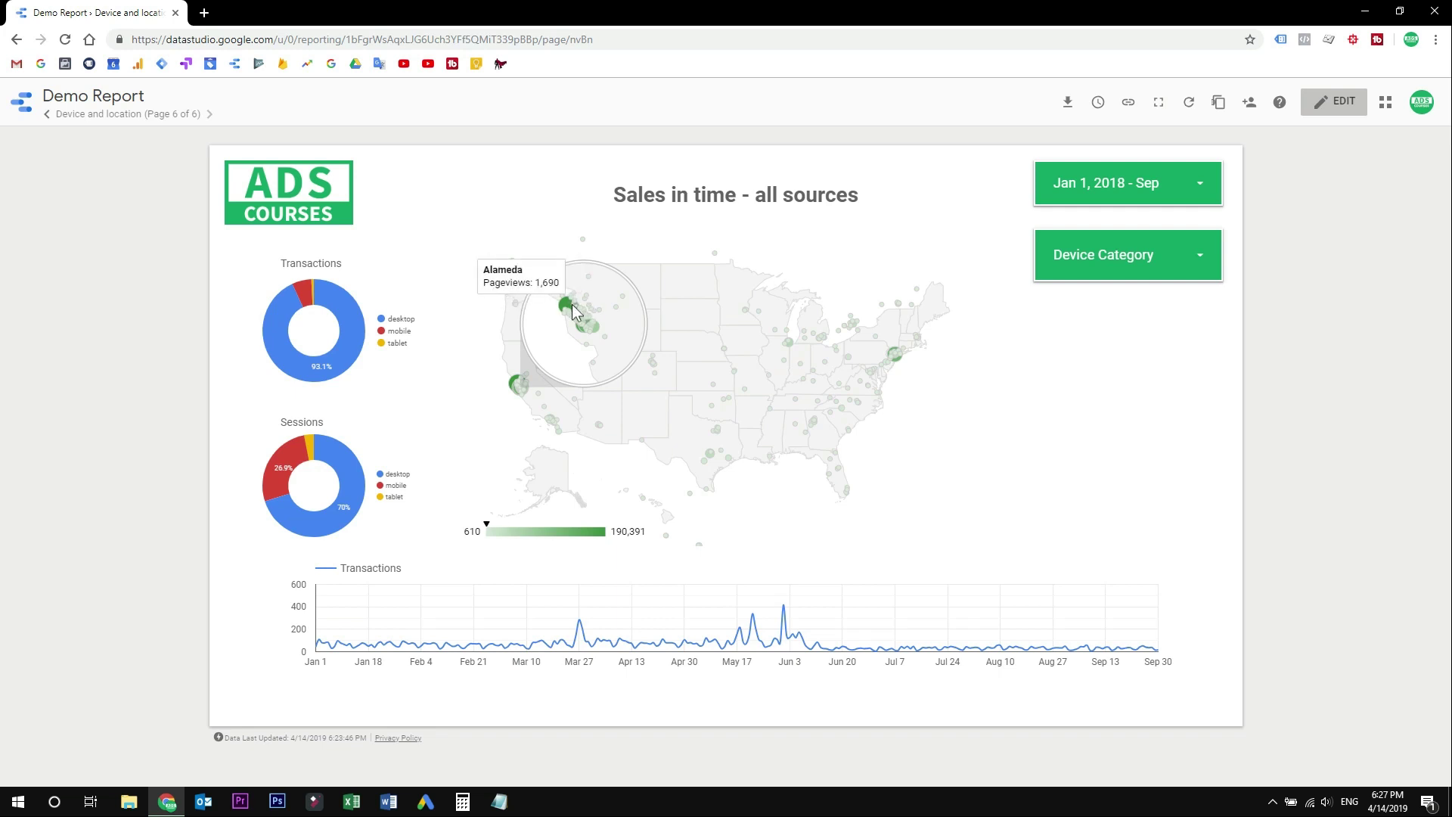
mouse_move(589, 278)
mouse_move(294, 292)
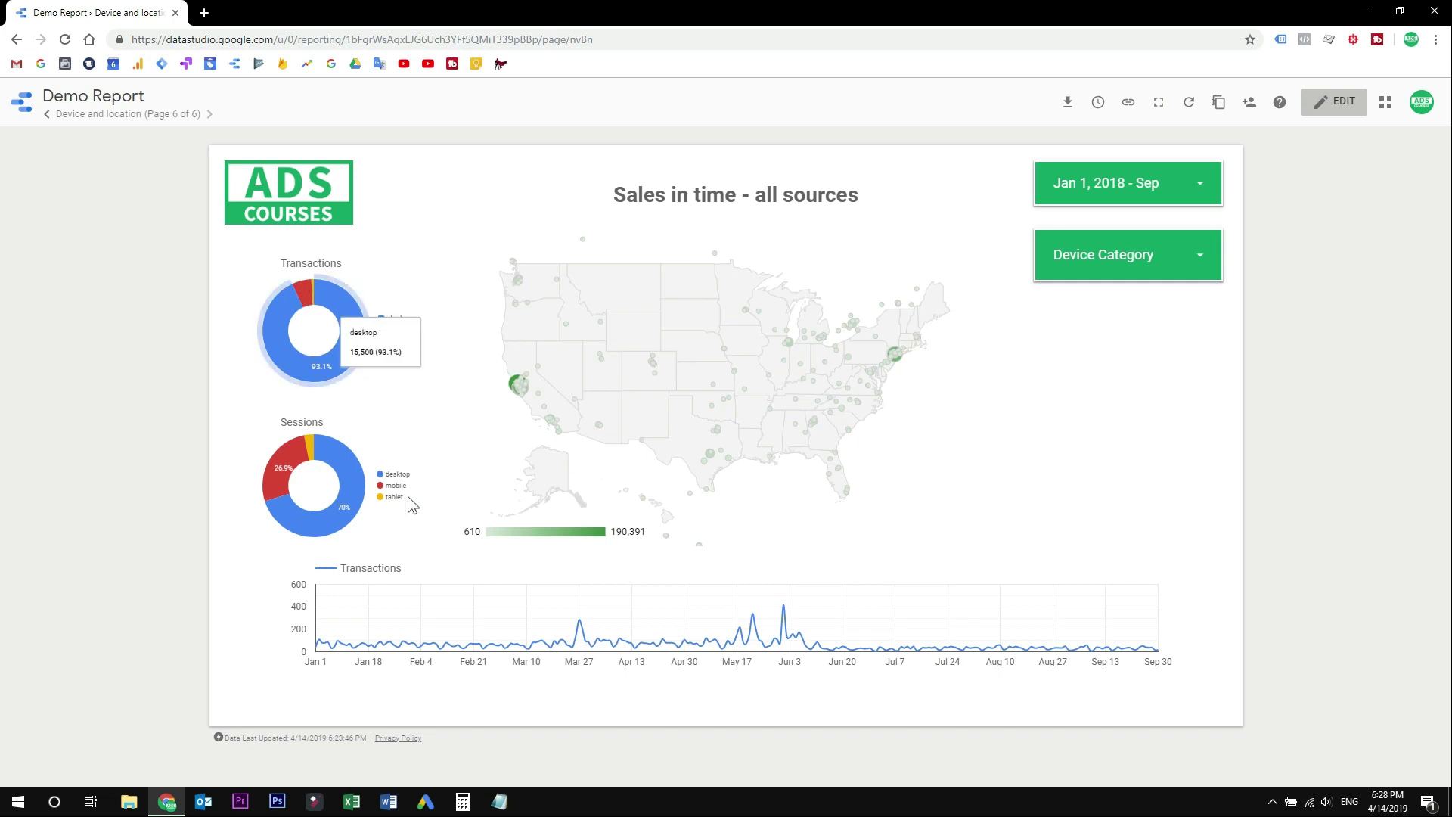
click(1132, 274)
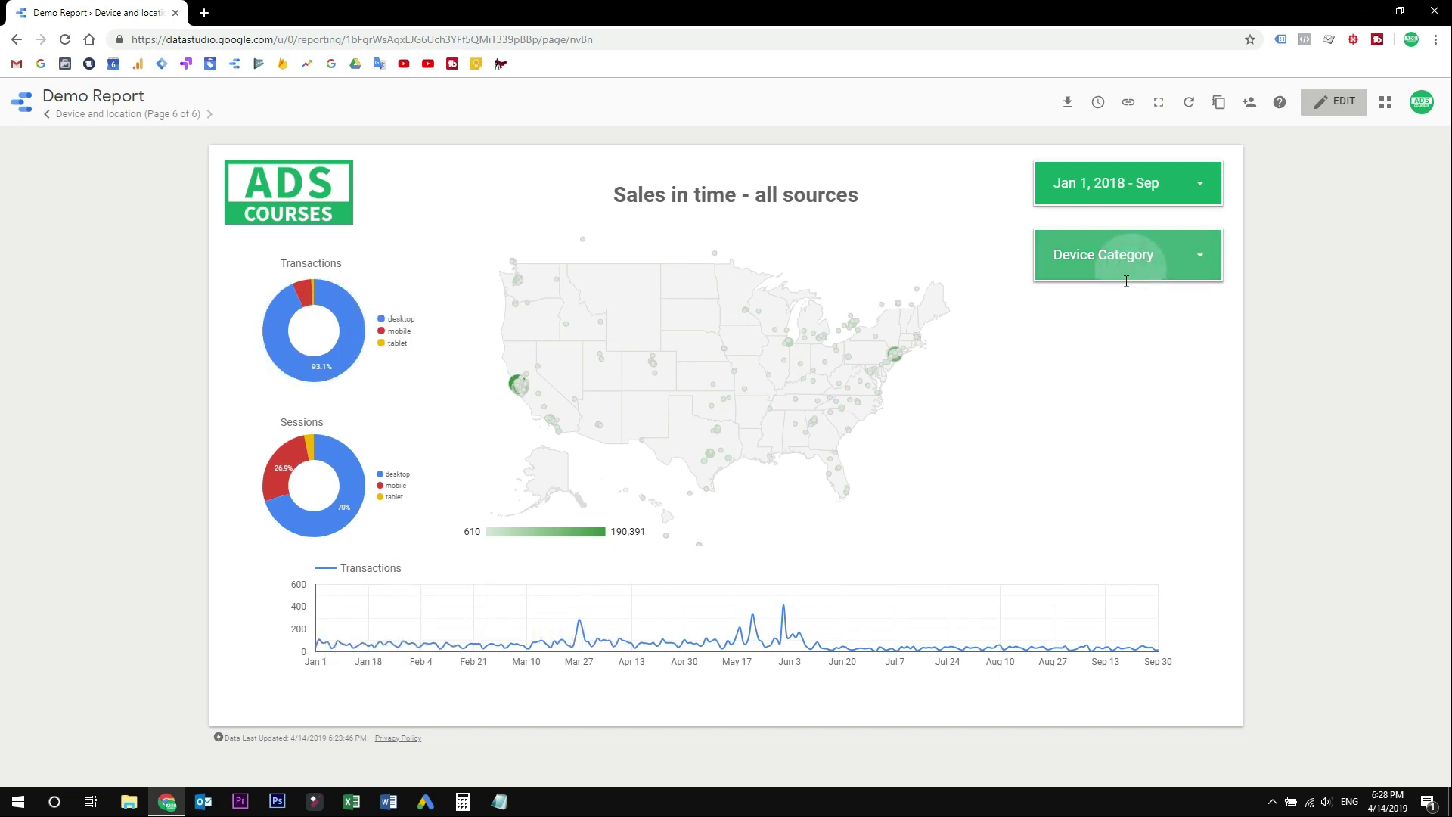